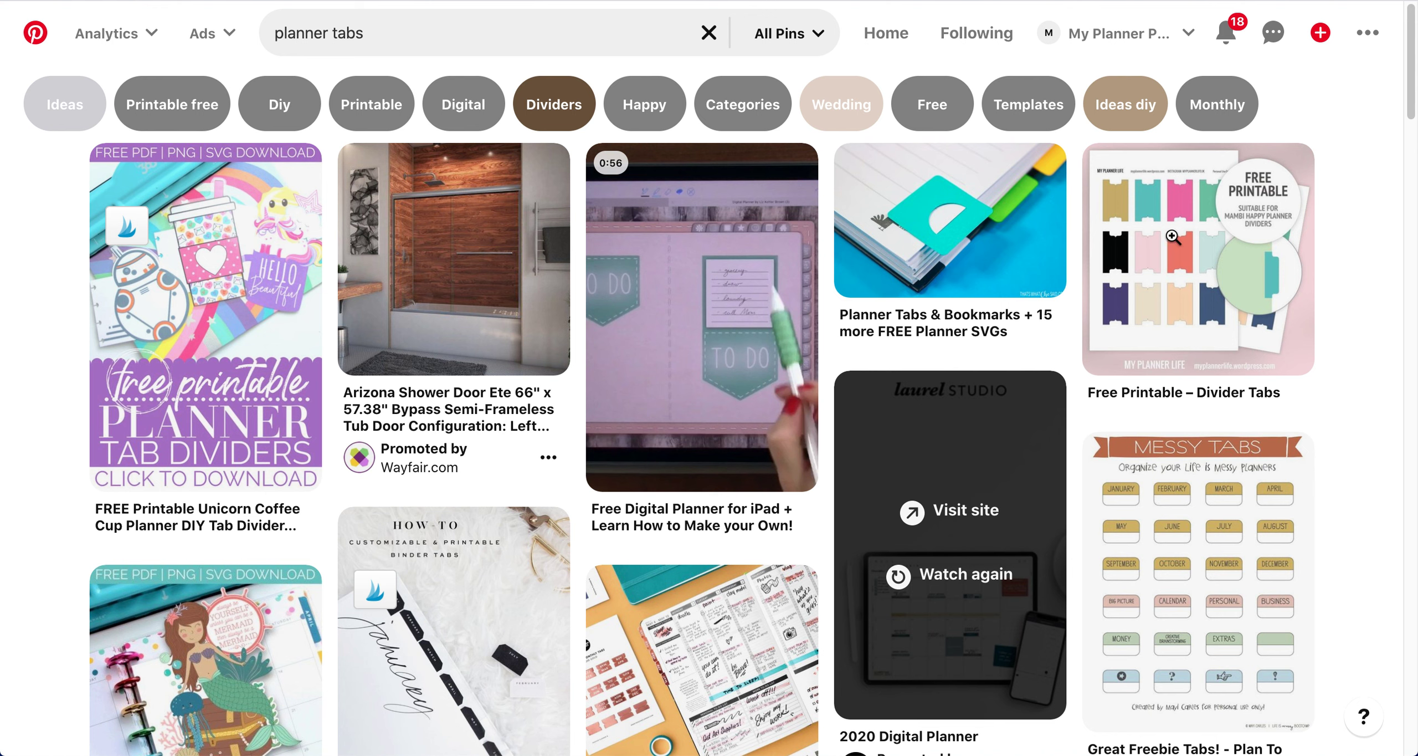
View the divider-tabs pin close-up, then return to the planner tabs results
click(1158, 274)
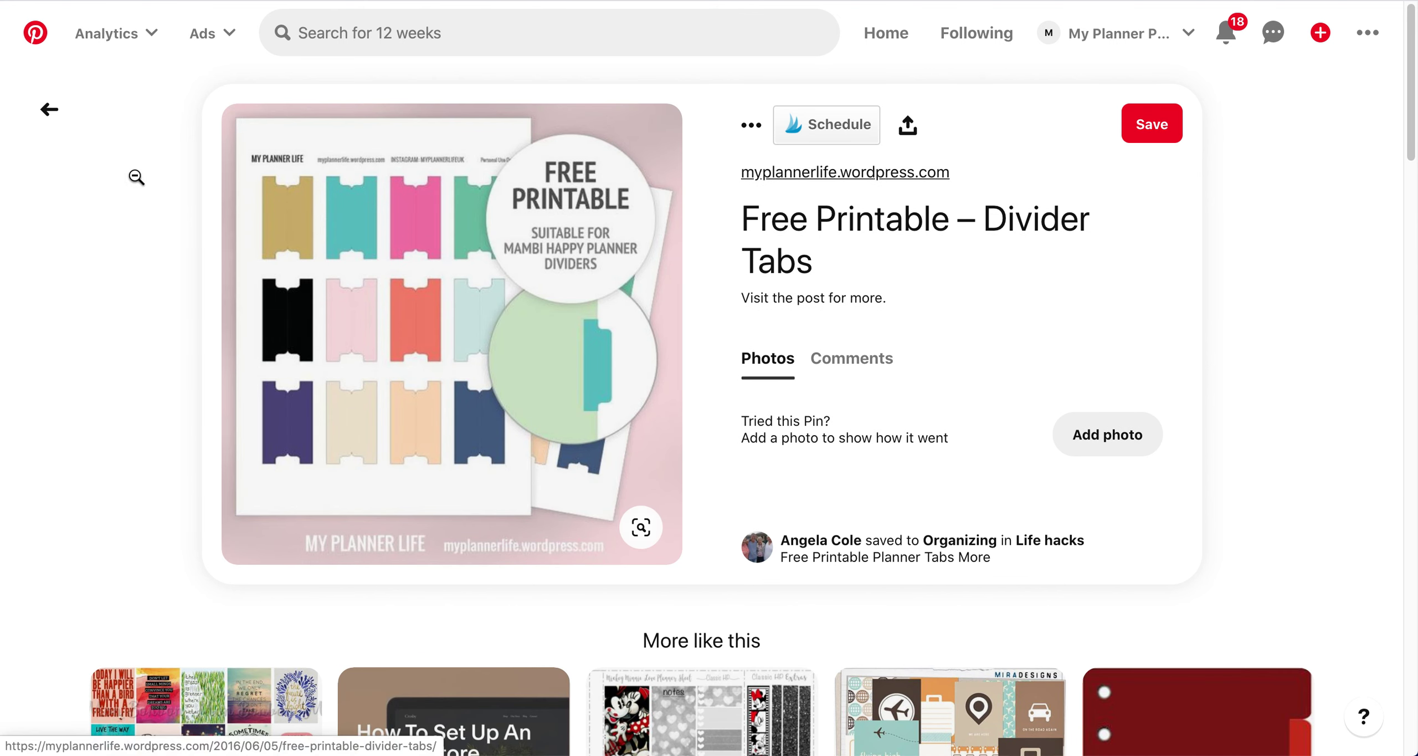
click(54, 112)
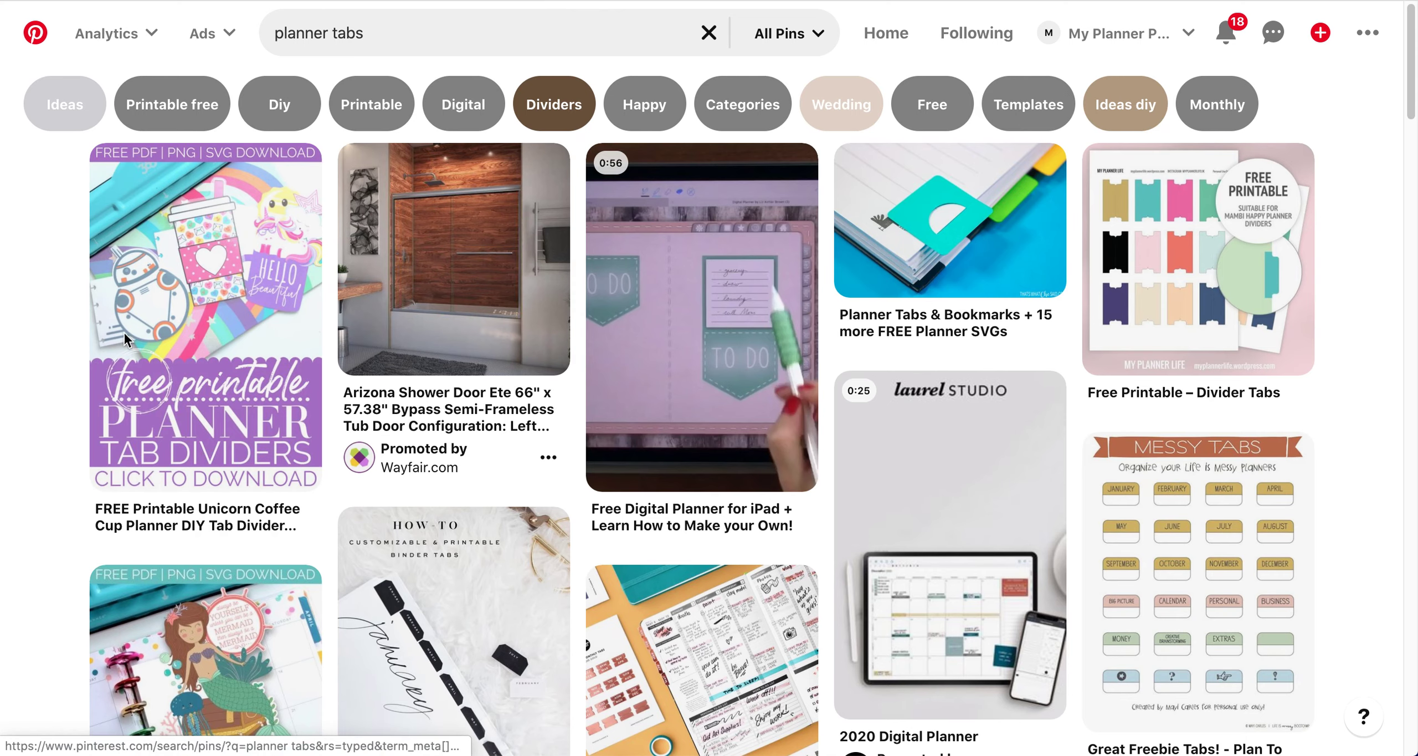
scroll(397, 470, down, 2)
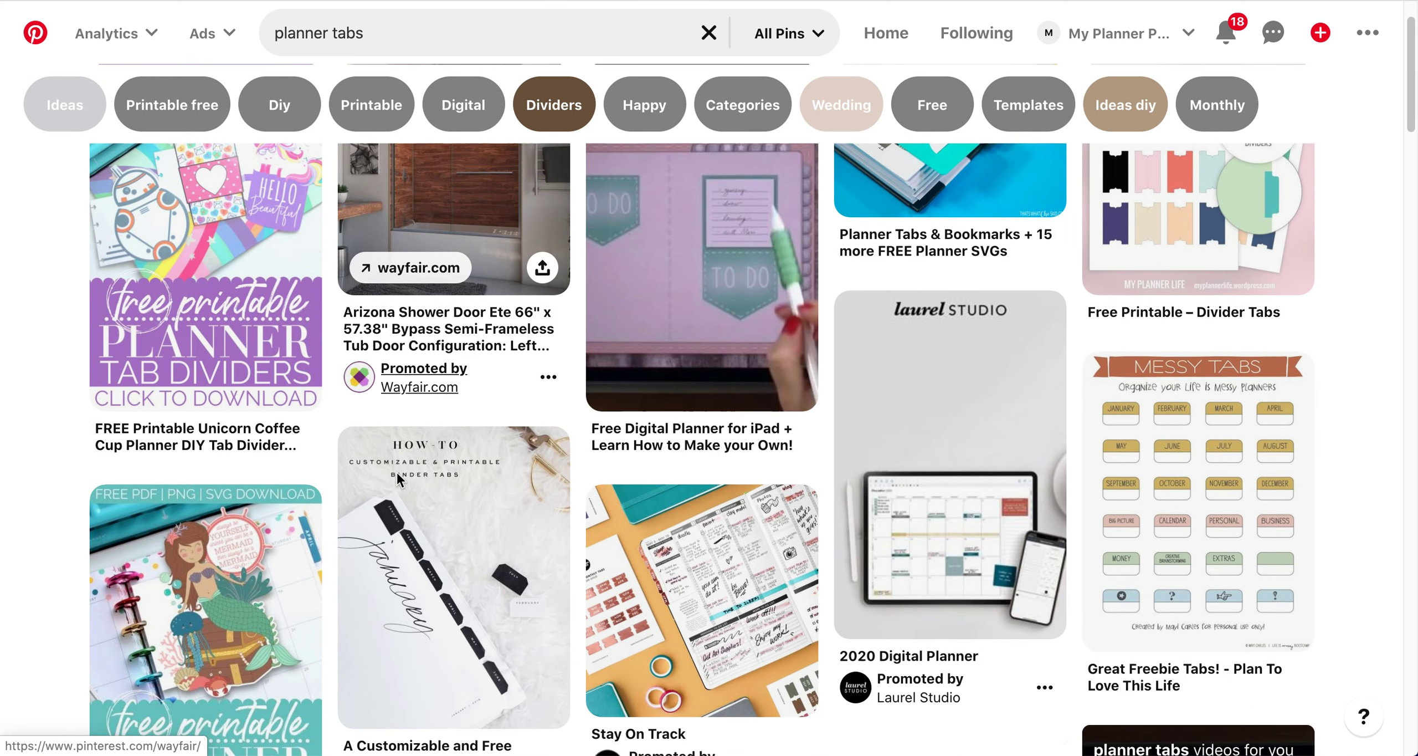
scroll(421, 499, down, 5)
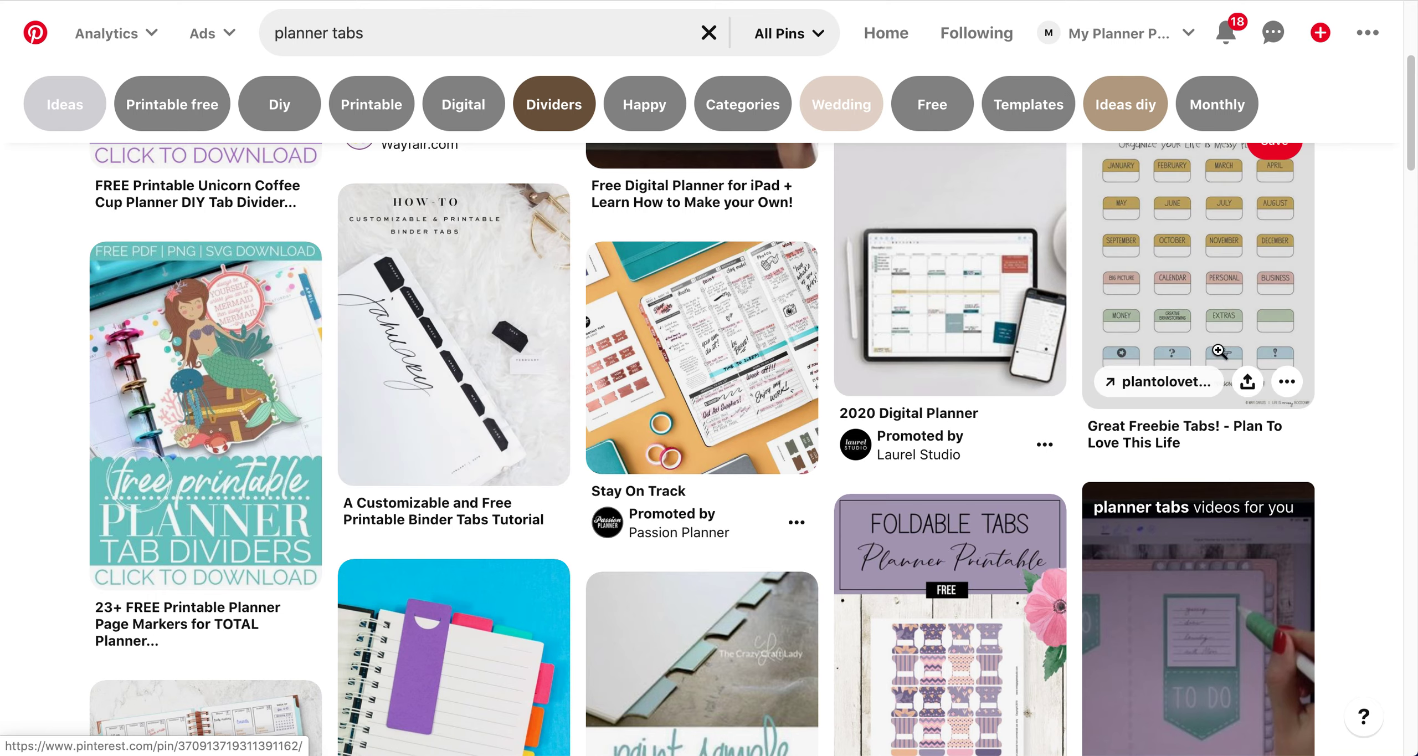
Look over the Messy Tabs pin, then go back and keep browsing the planner tabs results
click(1206, 277)
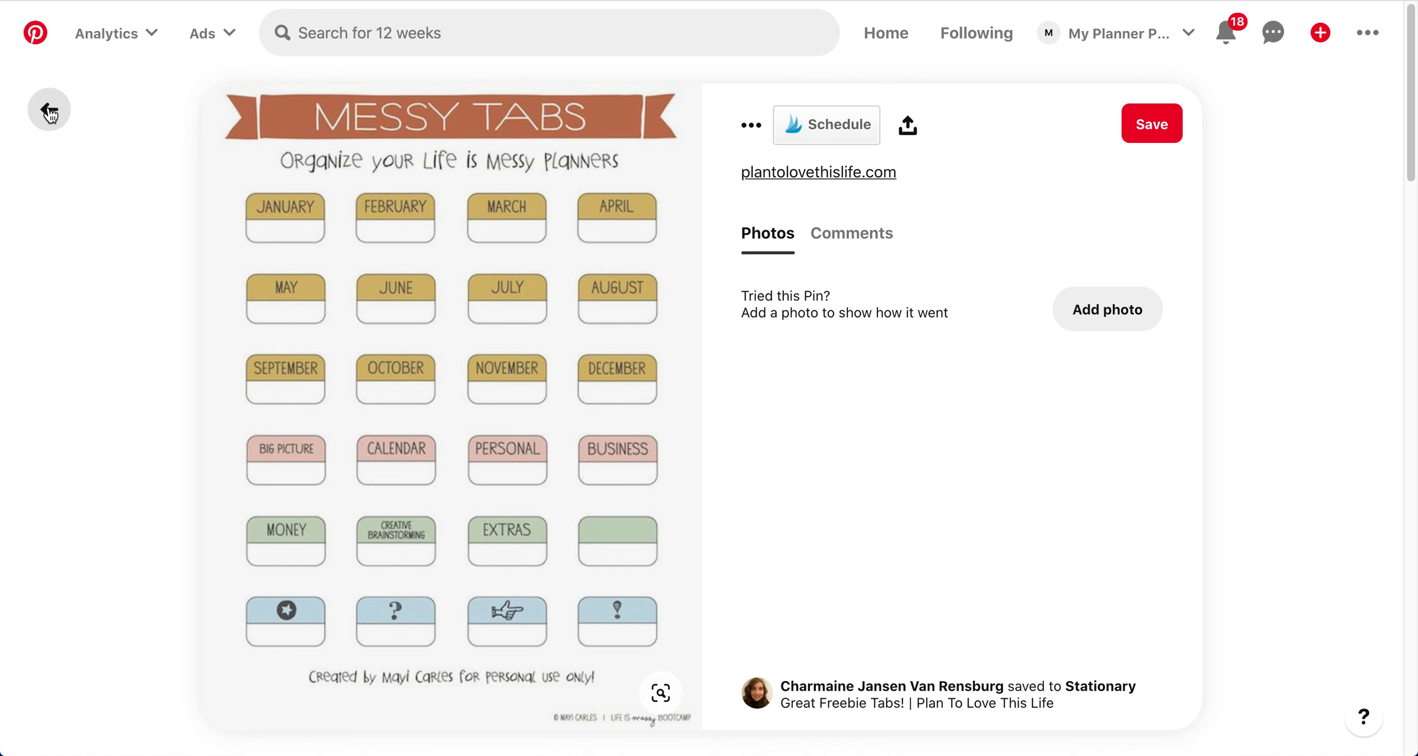
click(48, 111)
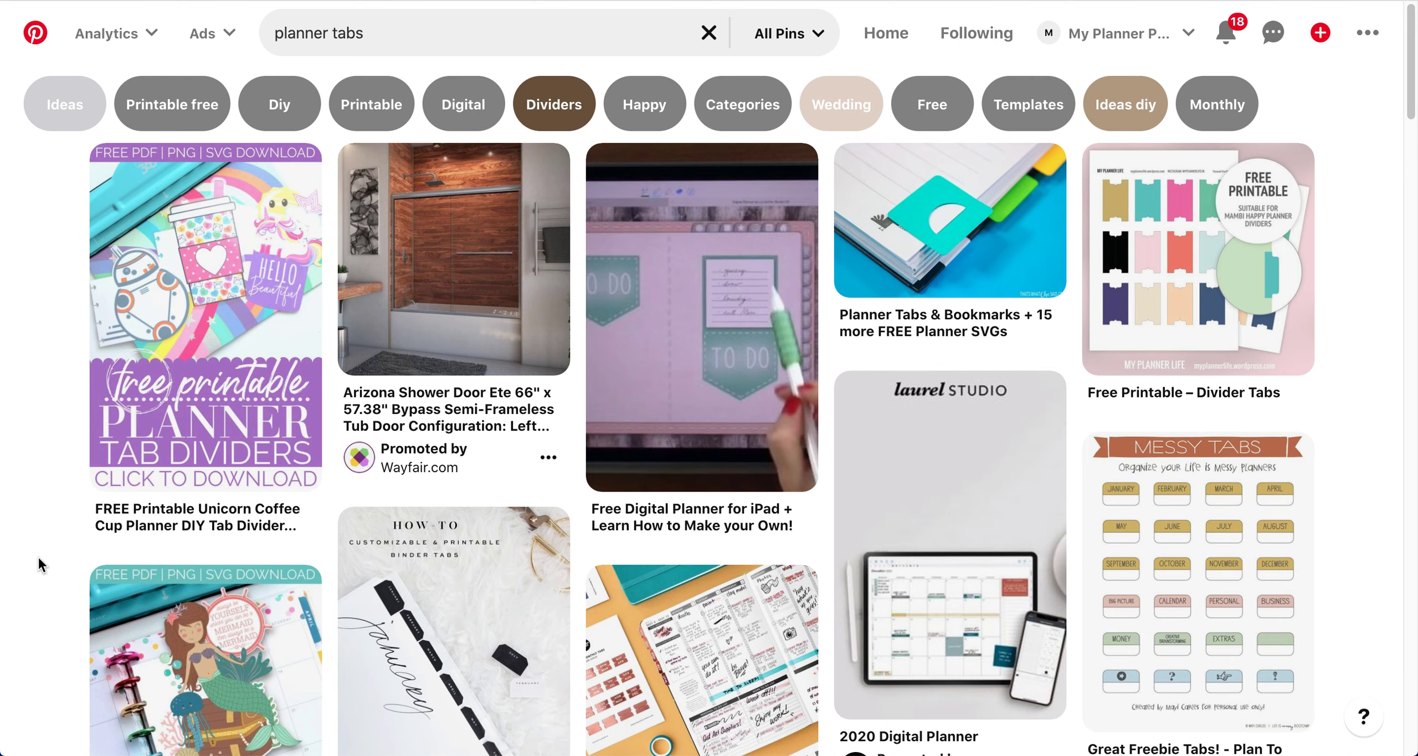
scroll(33, 558, down, 10)
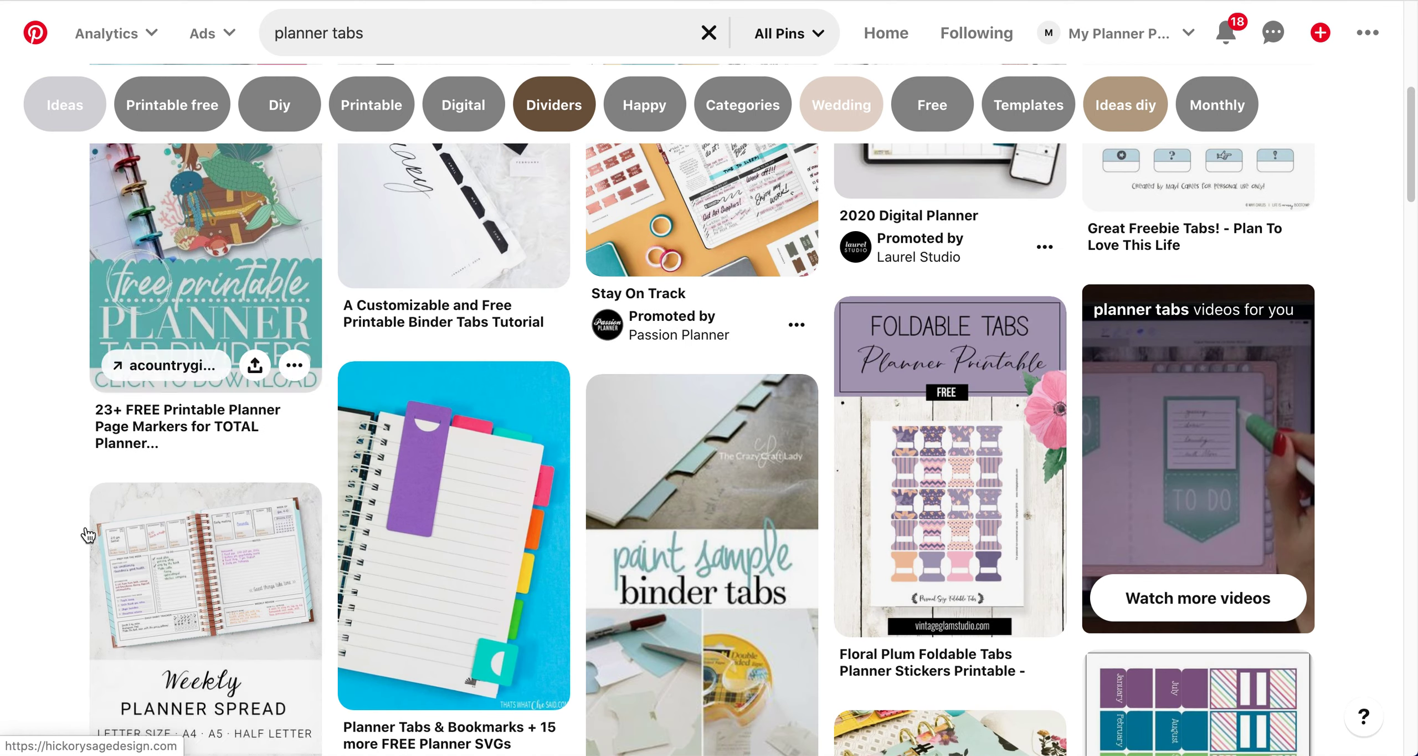
scroll(83, 525, down, 1)
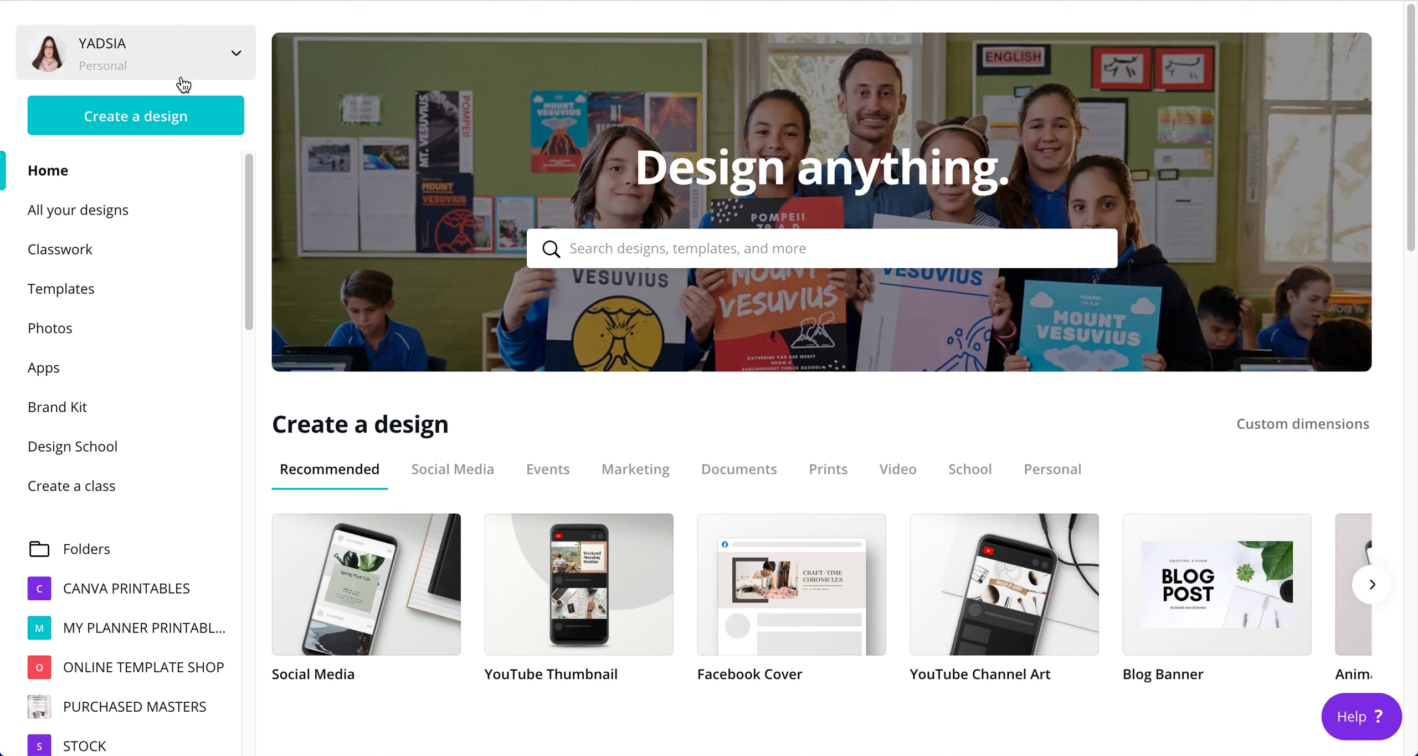
Start a new Canva design using custom dimensions for a 4 × 6 in page
click(122, 127)
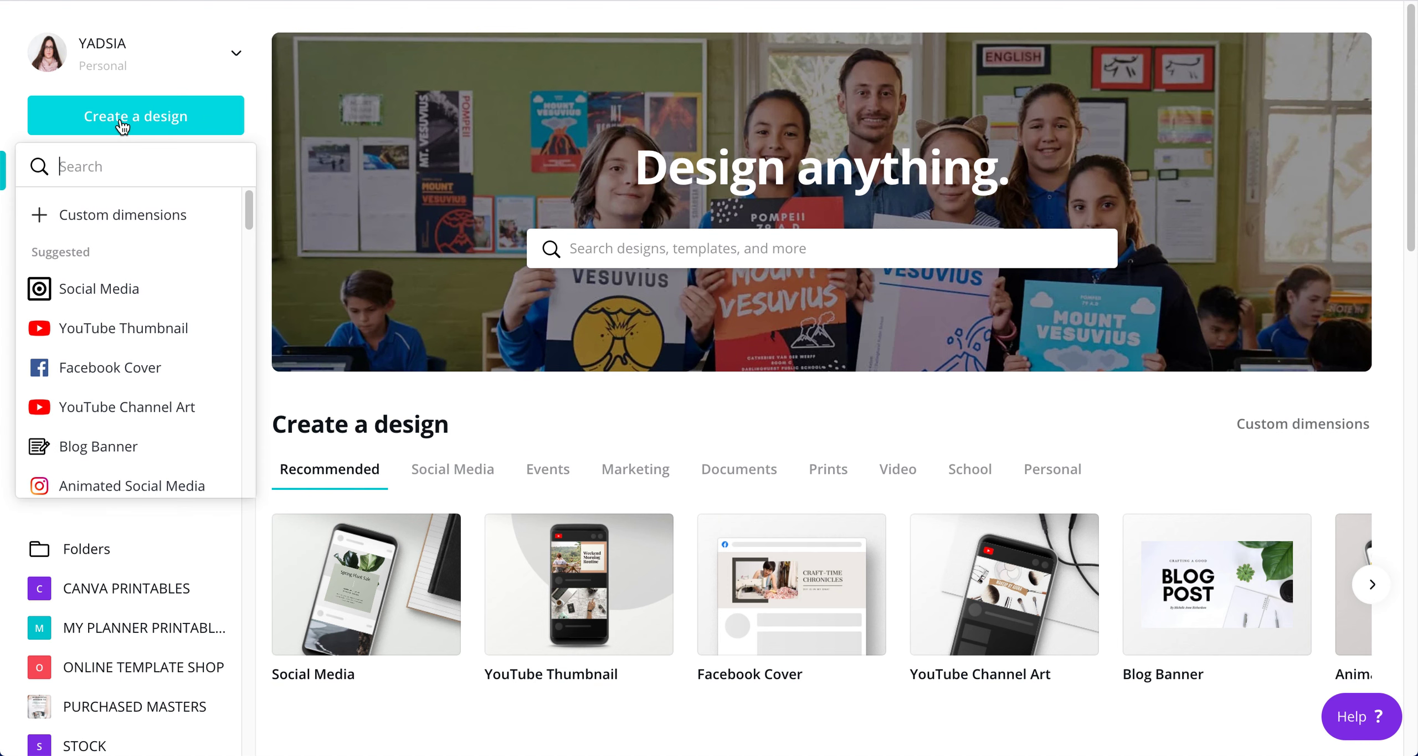
click(111, 215)
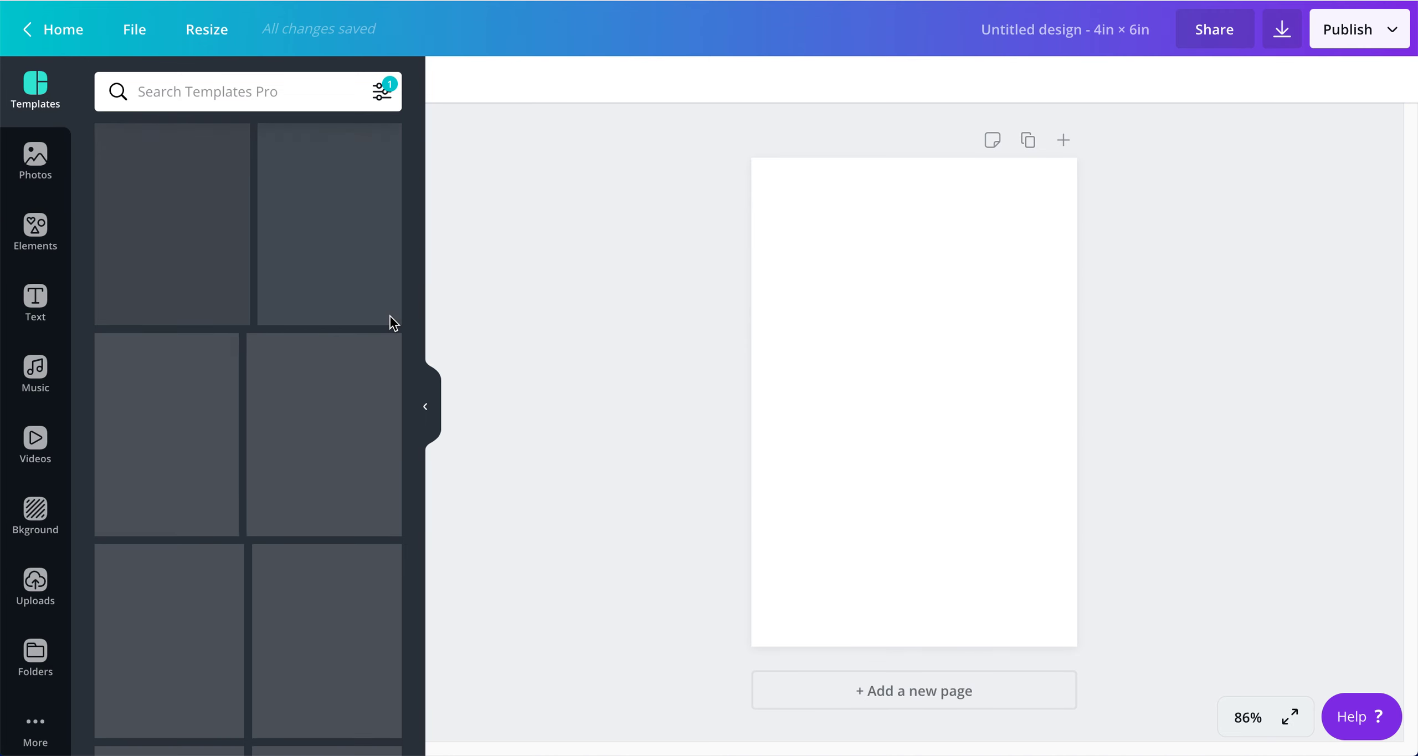
Hide the templates panel and retitle the design 'MASTER: TABS'
click(430, 410)
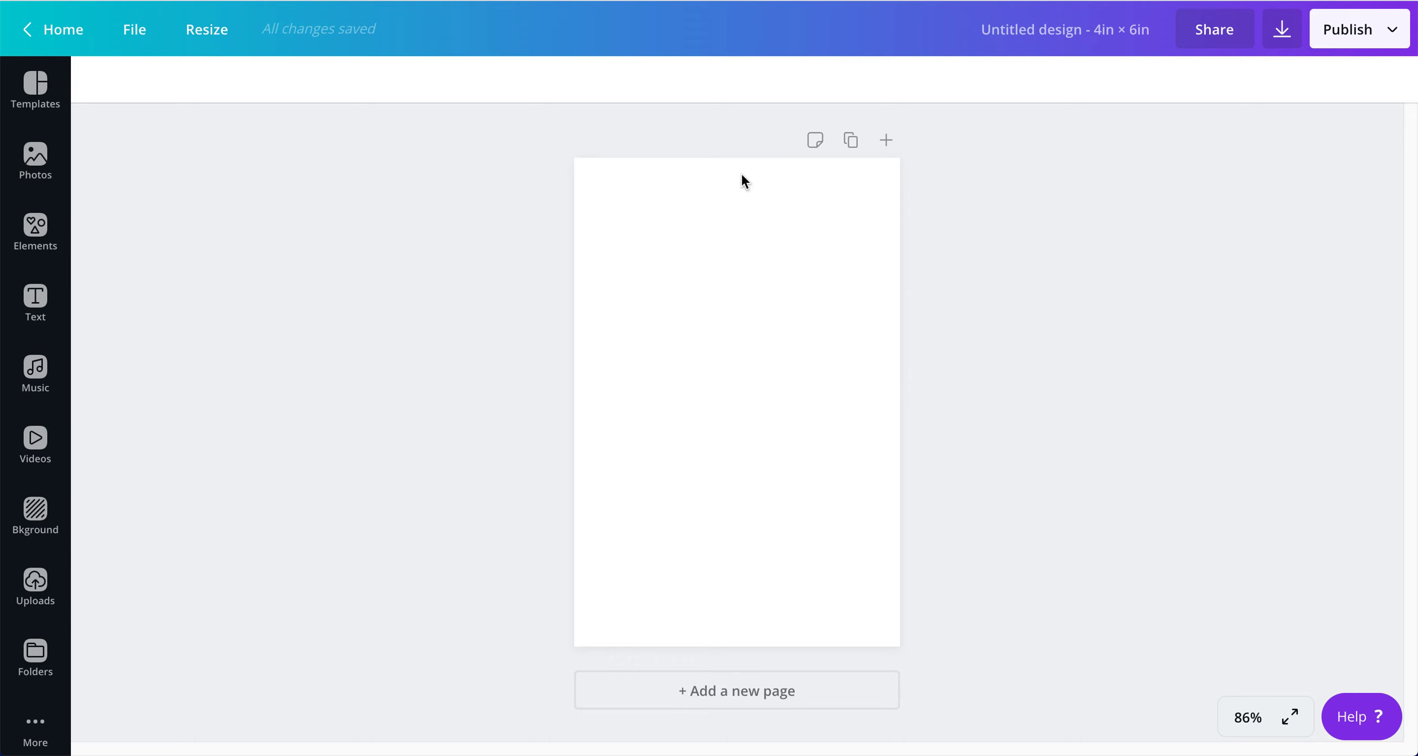
click(1064, 31)
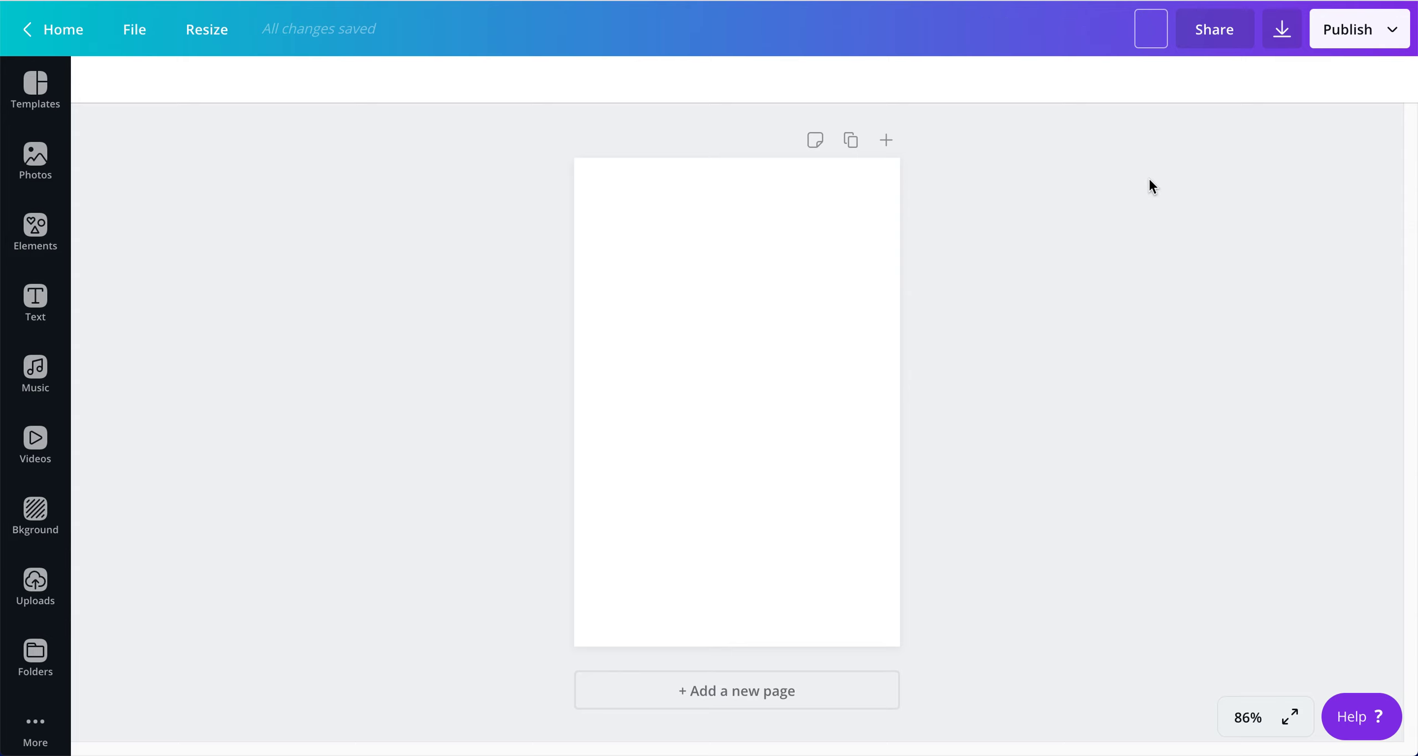
text(MASTER: TABS)
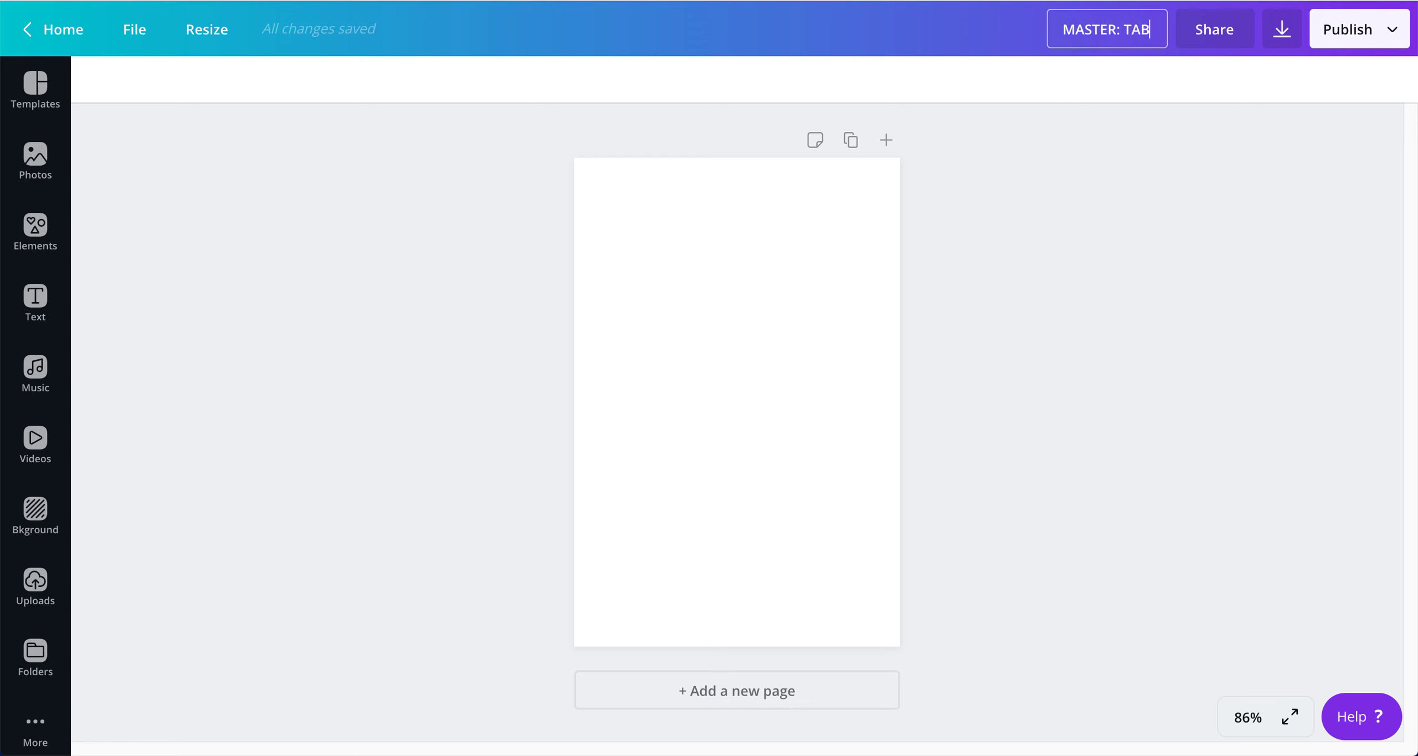
click(1108, 415)
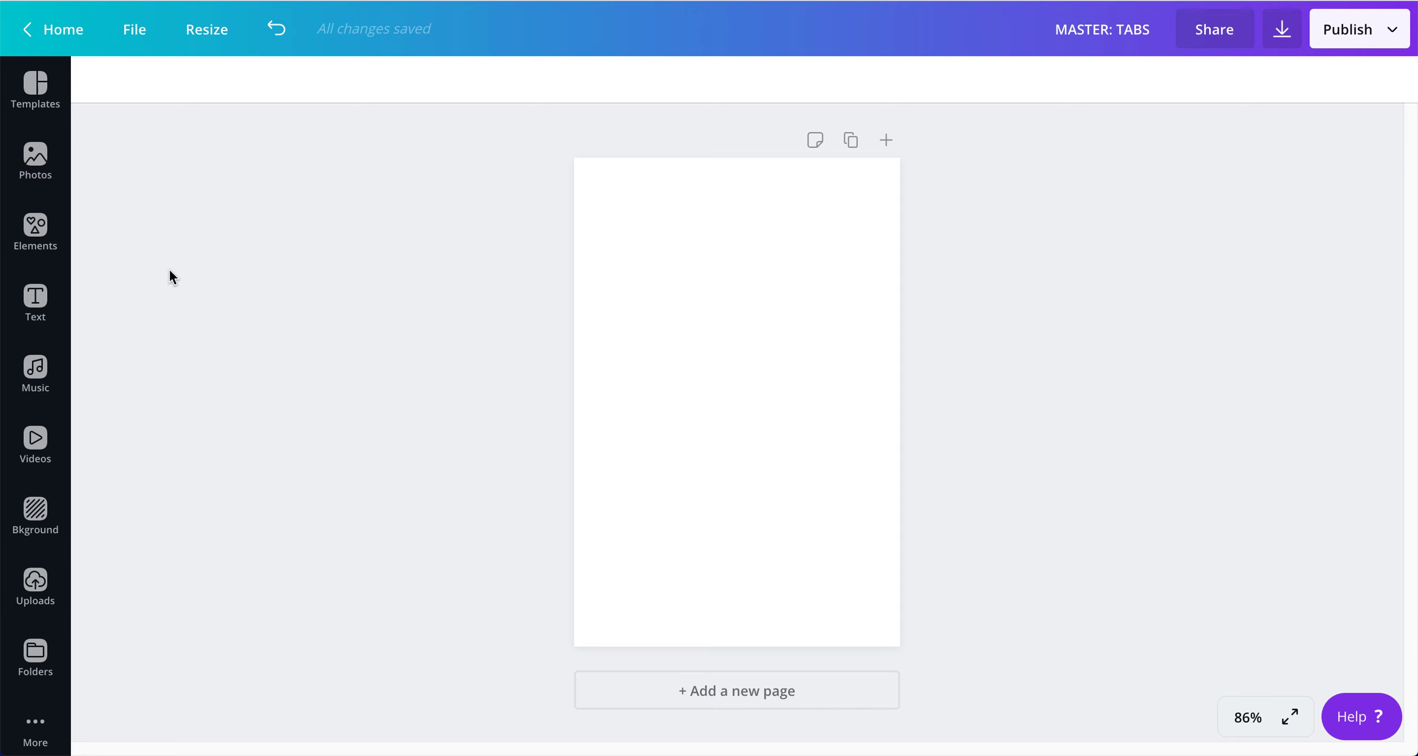
Add the single-cell sky-and-hills grid and crop it into a thin horizontal strip
click(37, 230)
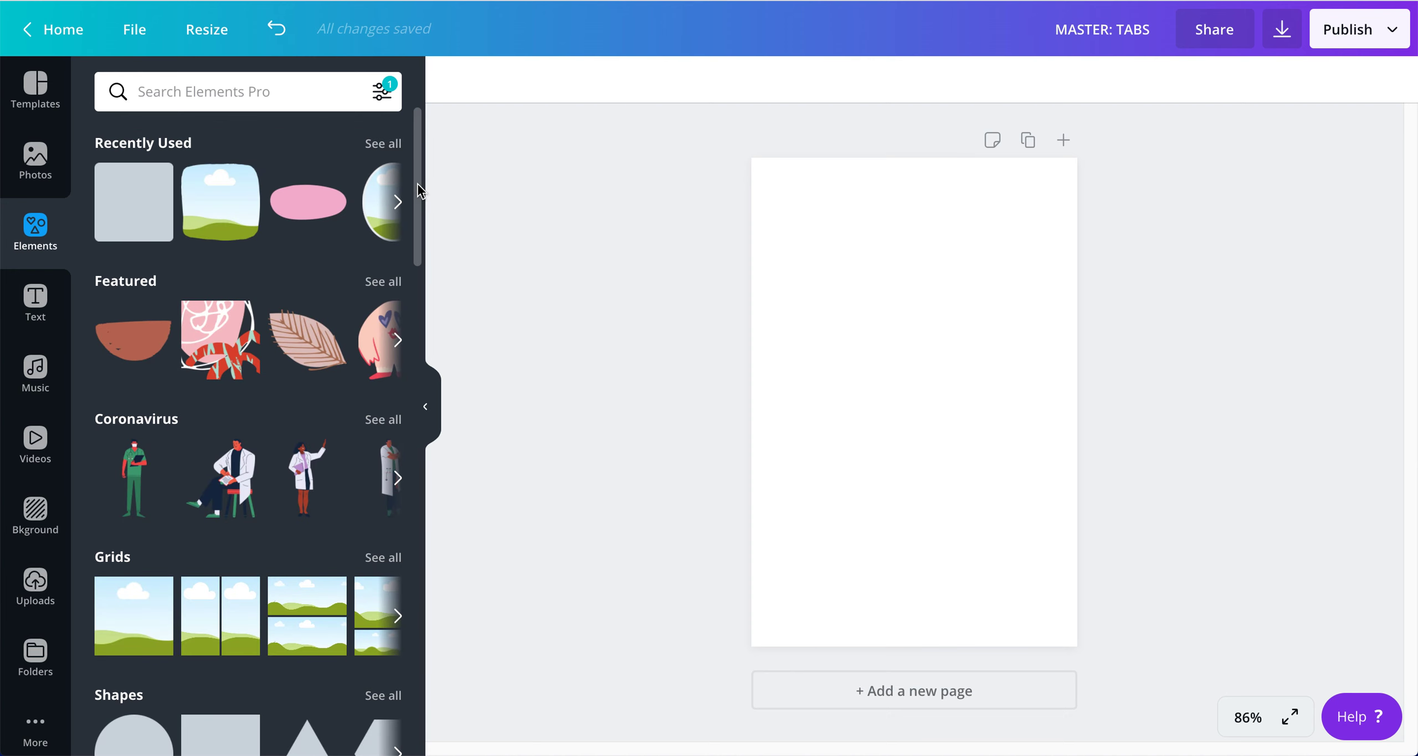
scroll(420, 190, down, 3)
click(155, 450)
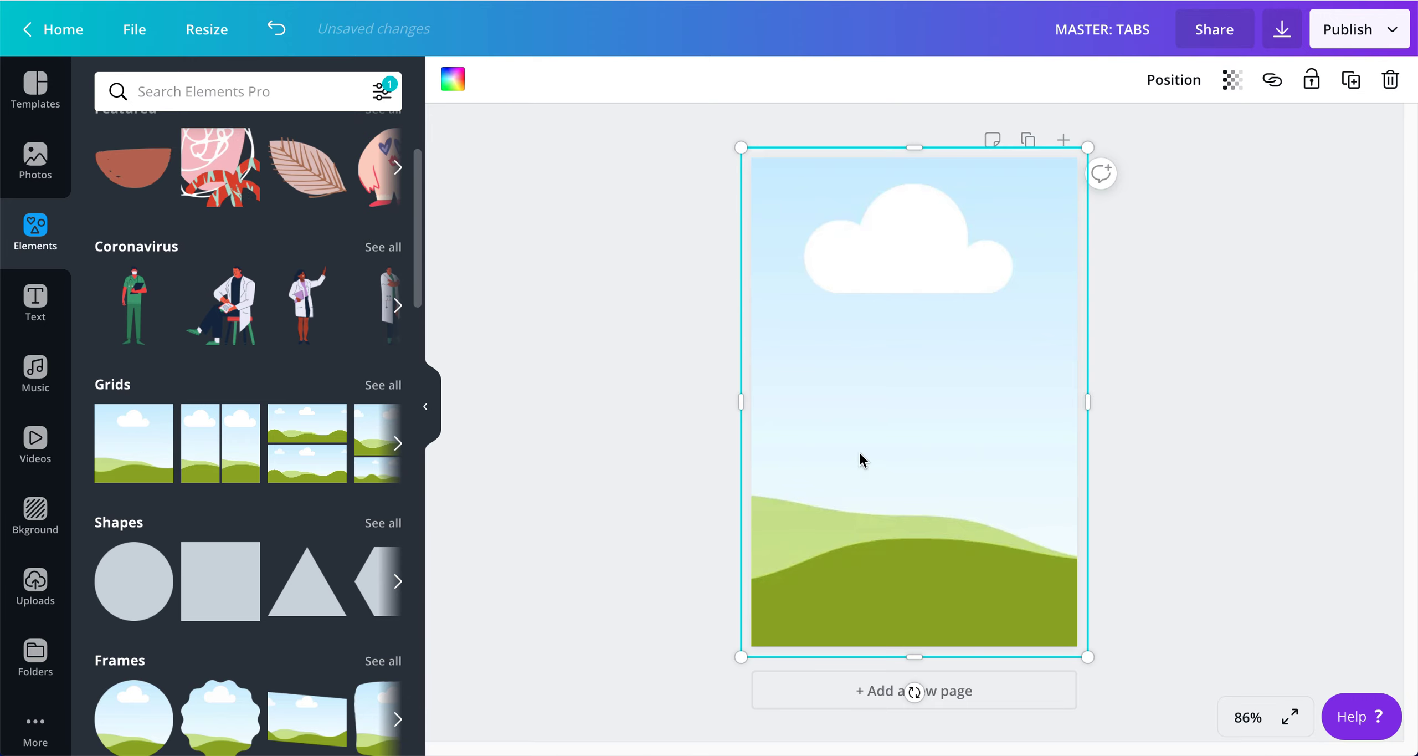
click(428, 407)
drag(732, 145, 718, 505)
drag(740, 656, 720, 407)
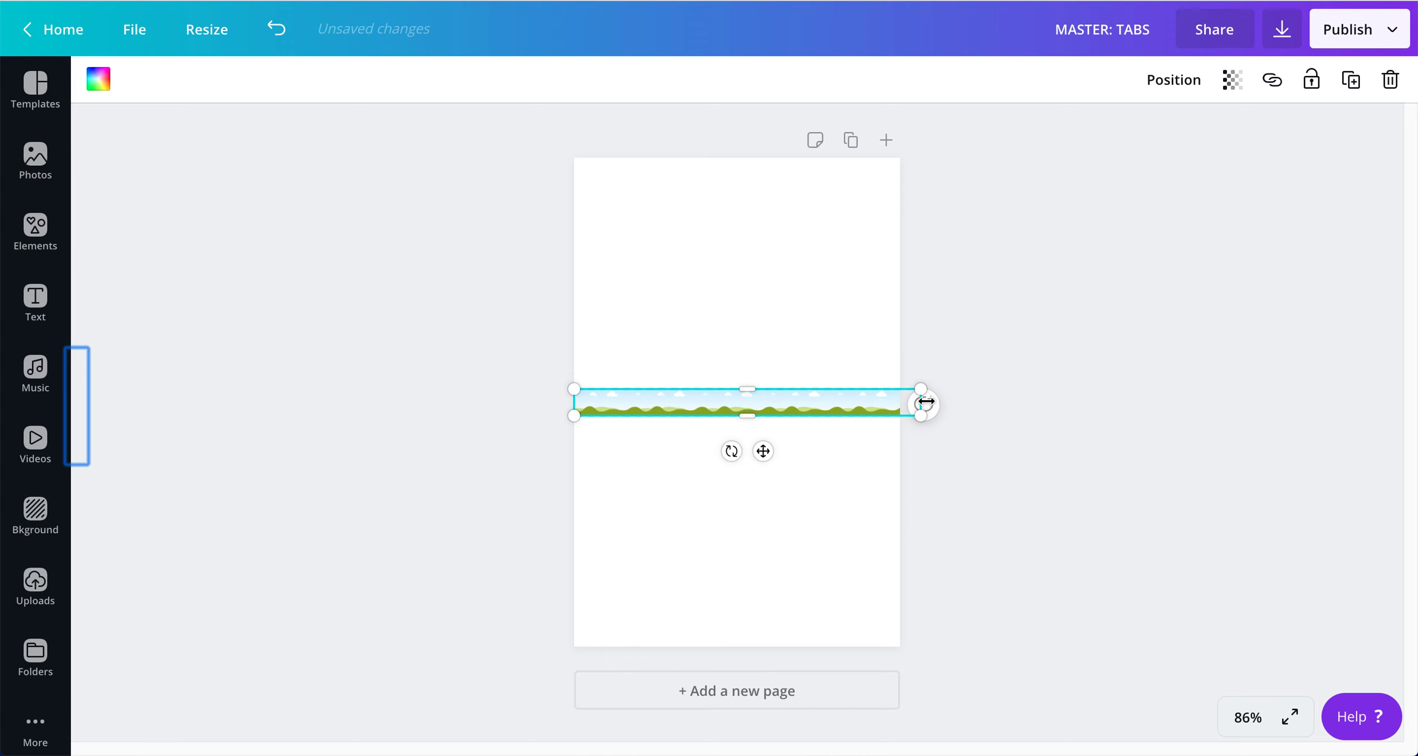
drag(927, 401, 724, 364)
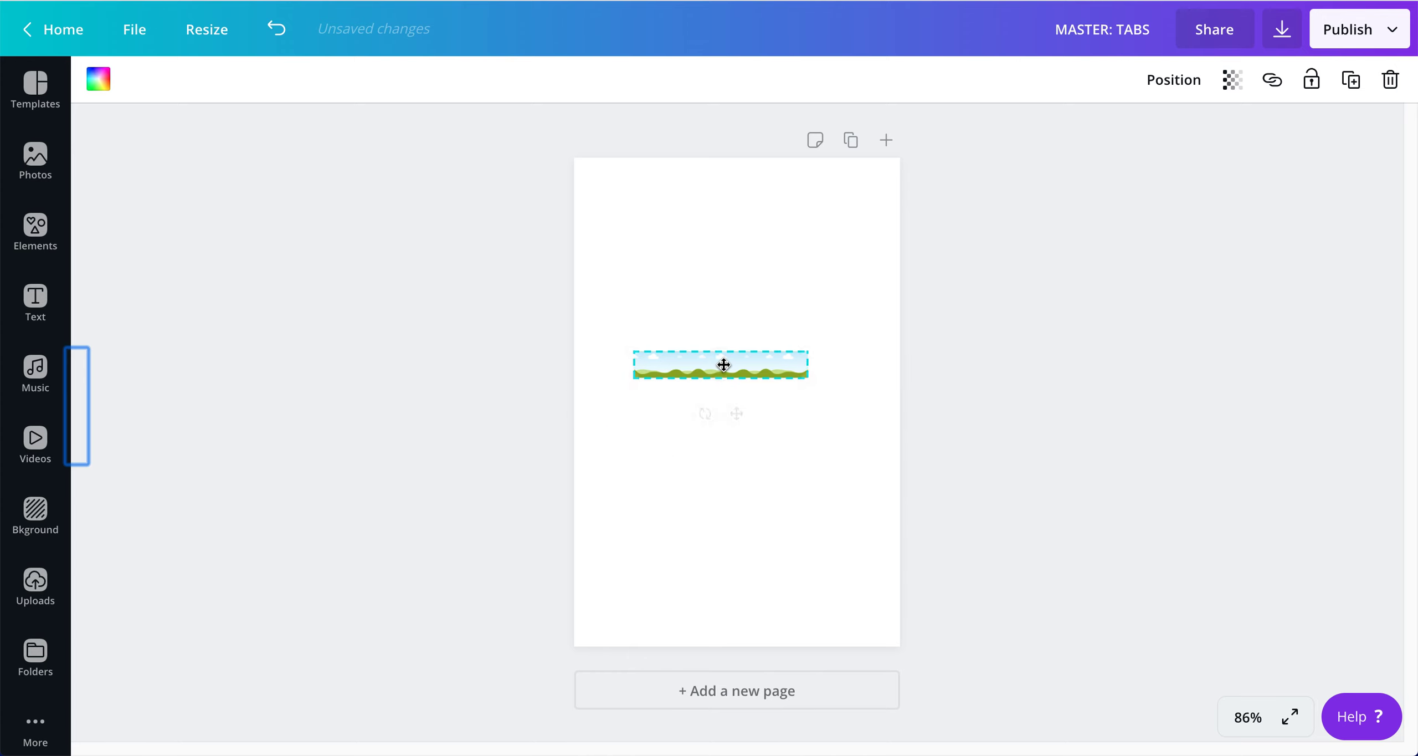
Zoom to 200% and resize the landscape to about 1 × 0.5 in, centred on the page
click(1249, 717)
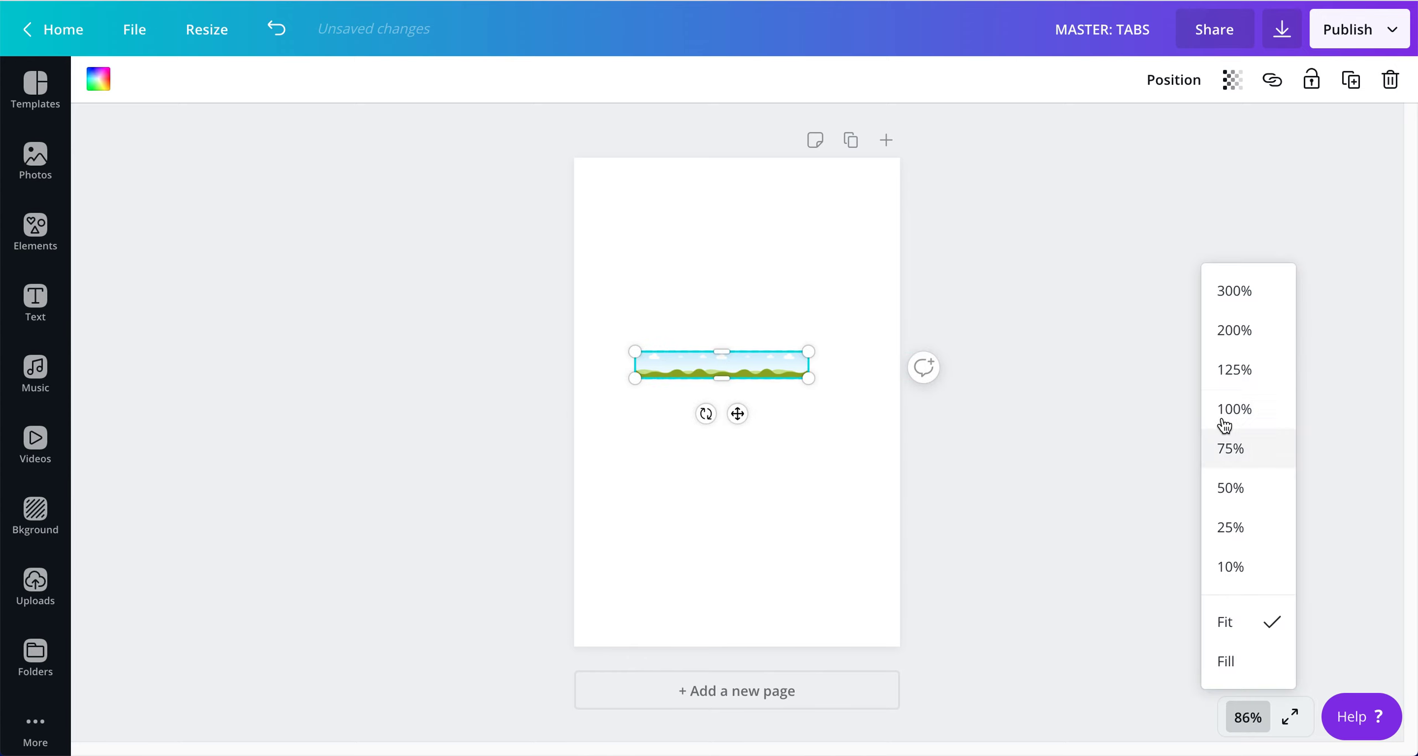
click(1228, 370)
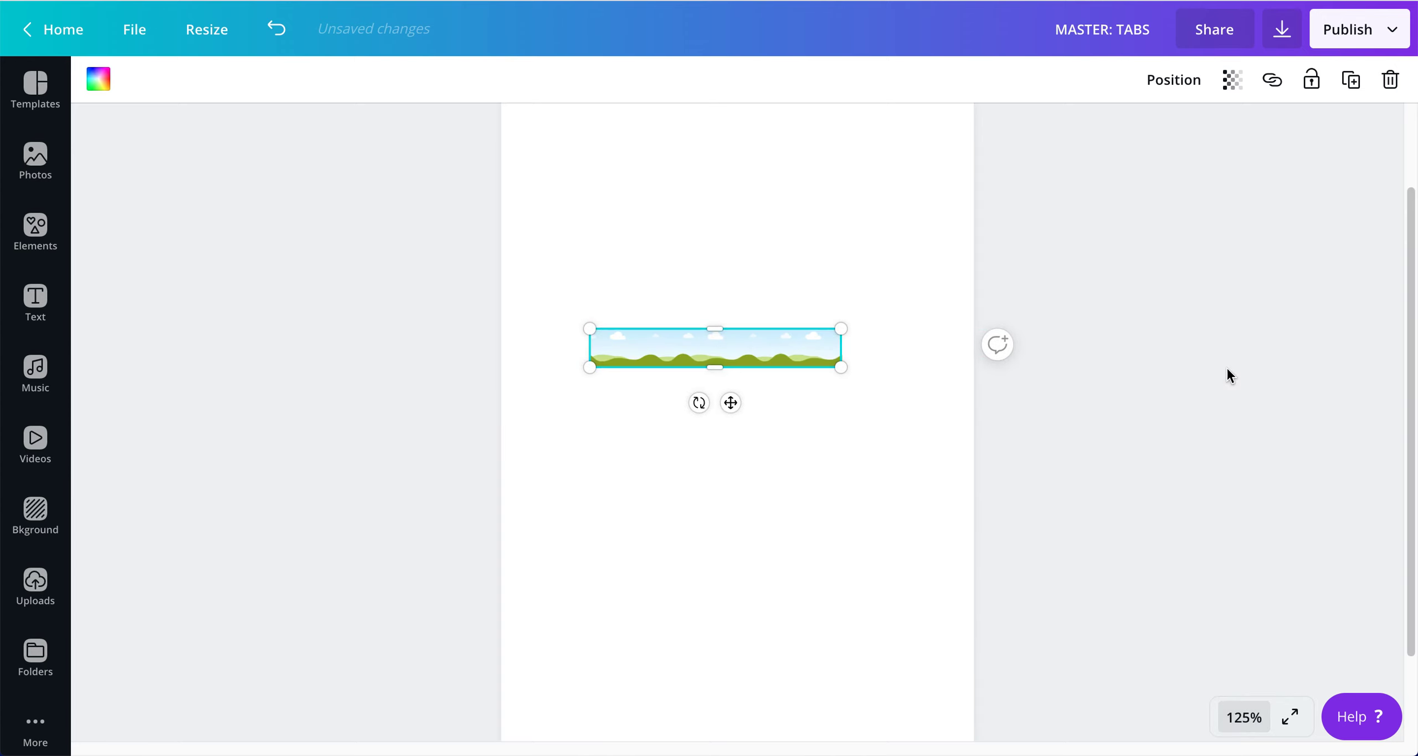
click(1243, 718)
click(1239, 335)
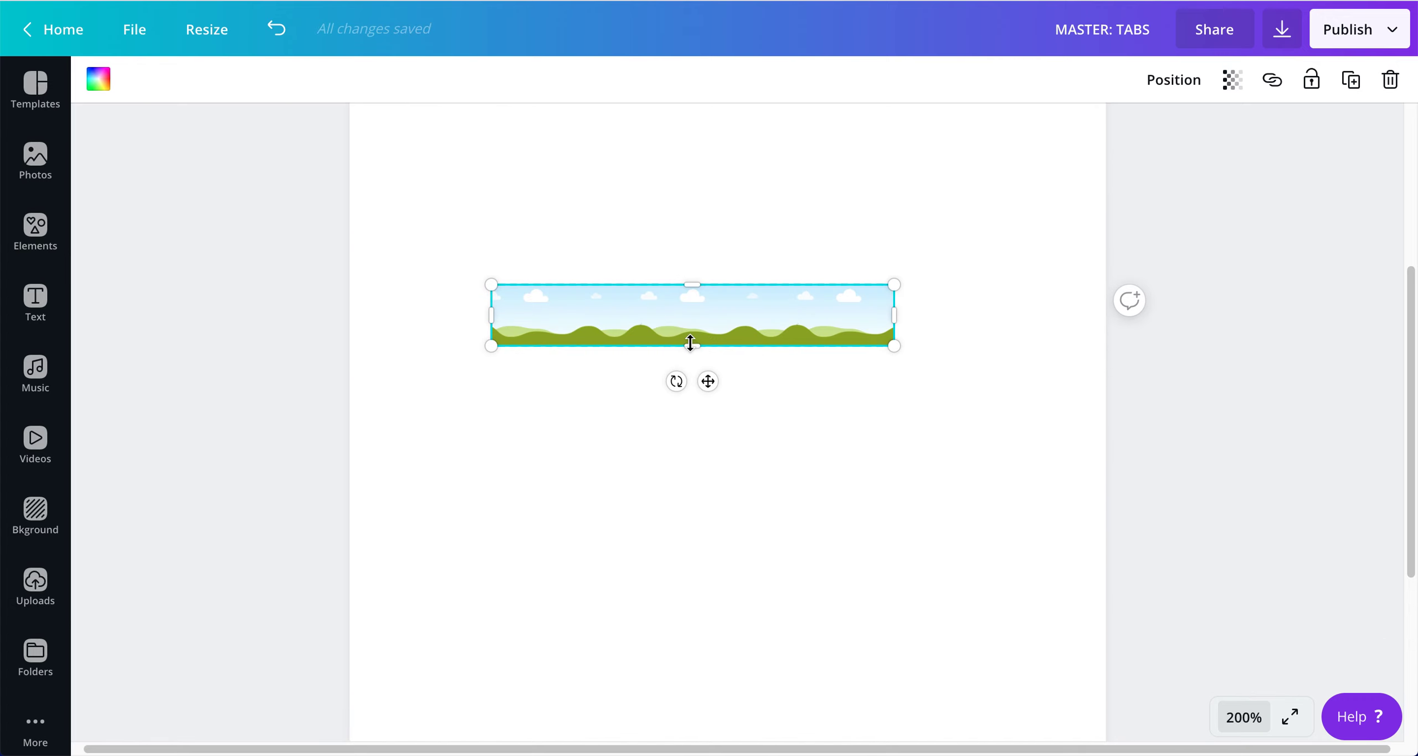
mouse_move(691, 344)
mouse_down()
mouse_move(688, 326)
mouse_move(686, 381)
mouse_move(687, 342)
mouse_move(687, 367)
mouse_up()
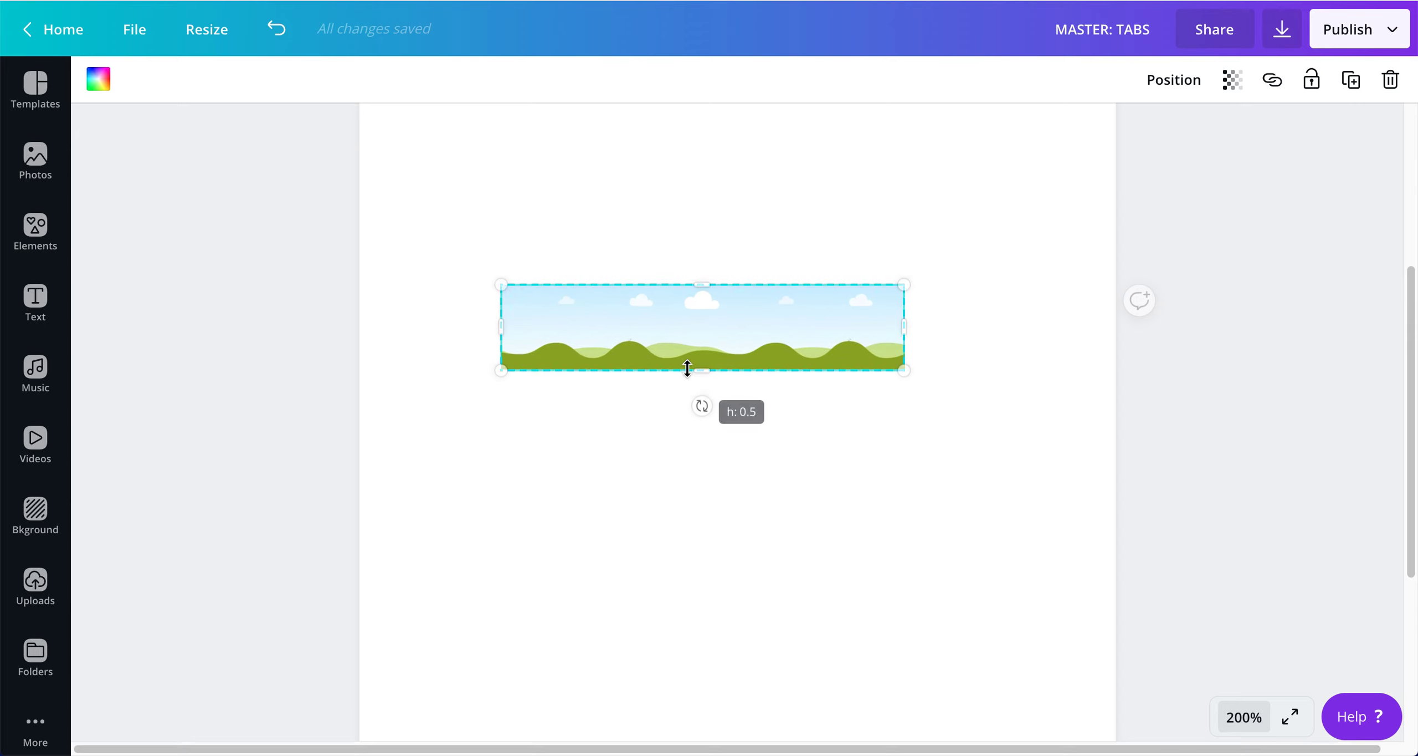
drag(904, 328, 697, 329)
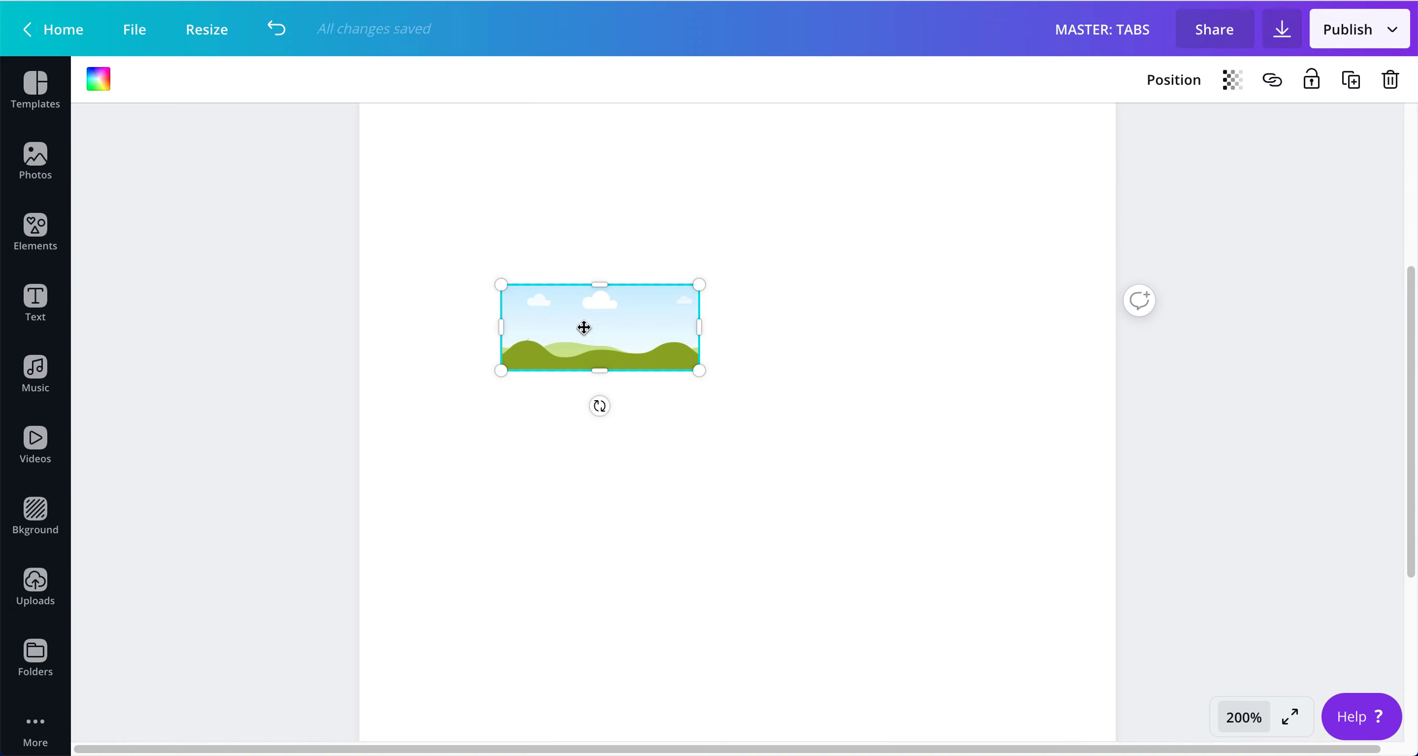
drag(584, 328, 691, 358)
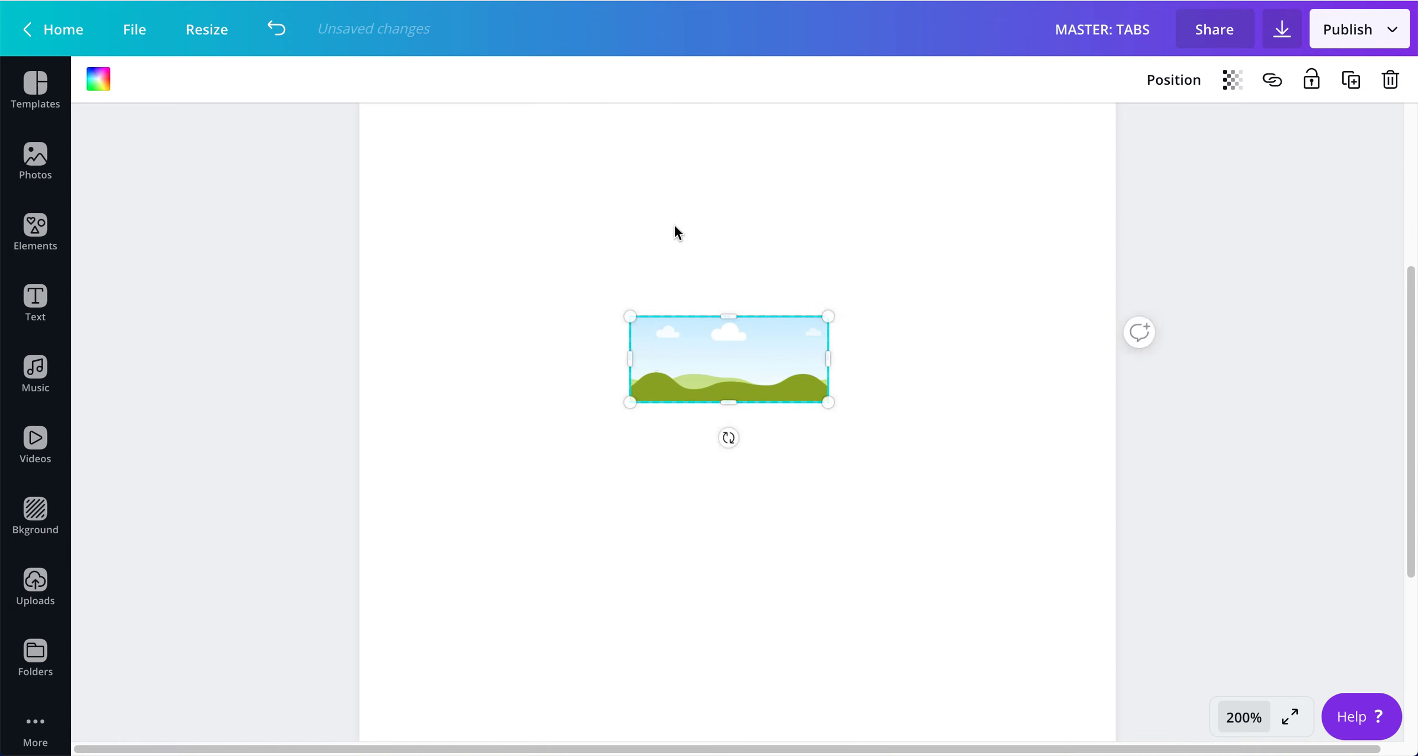
click(675, 224)
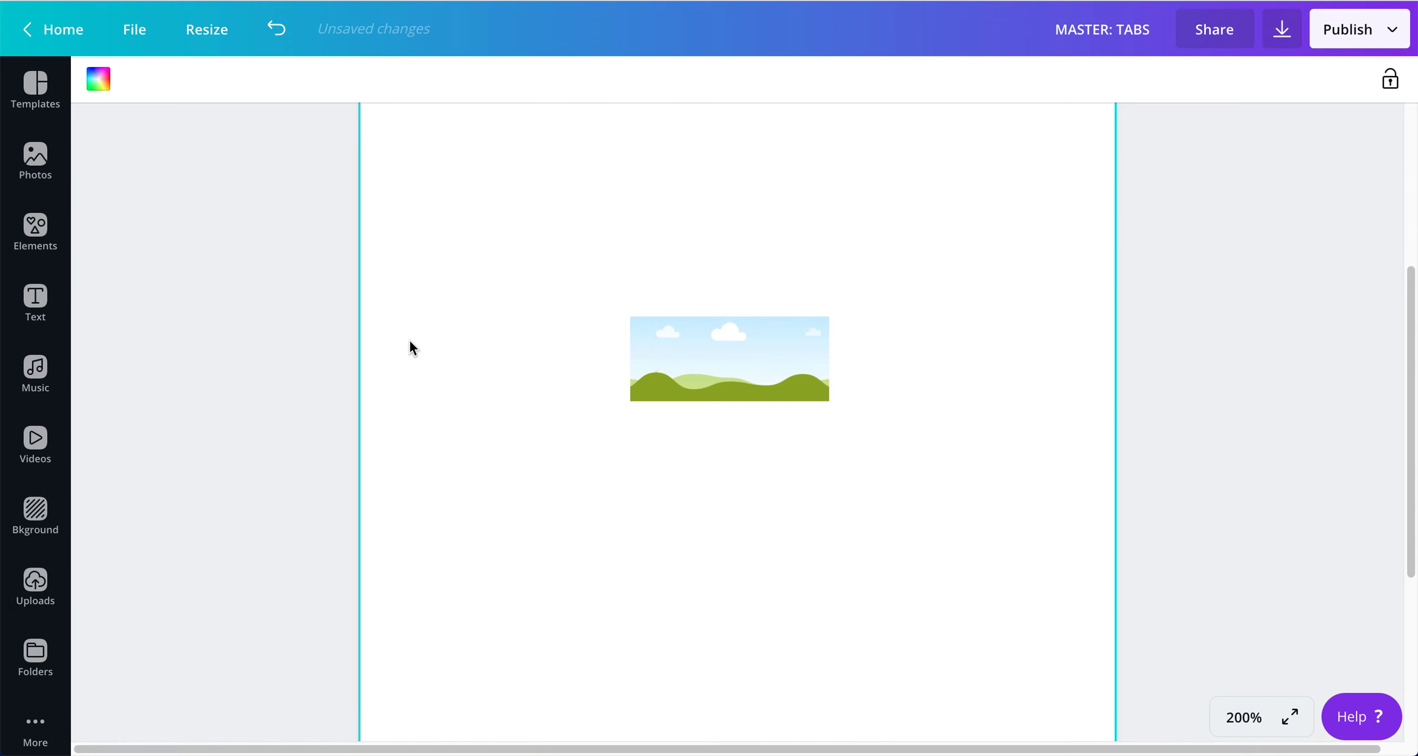
Add a coral rounded square, shrink it into a narrow rectangle, and centre it over the landscape
click(41, 239)
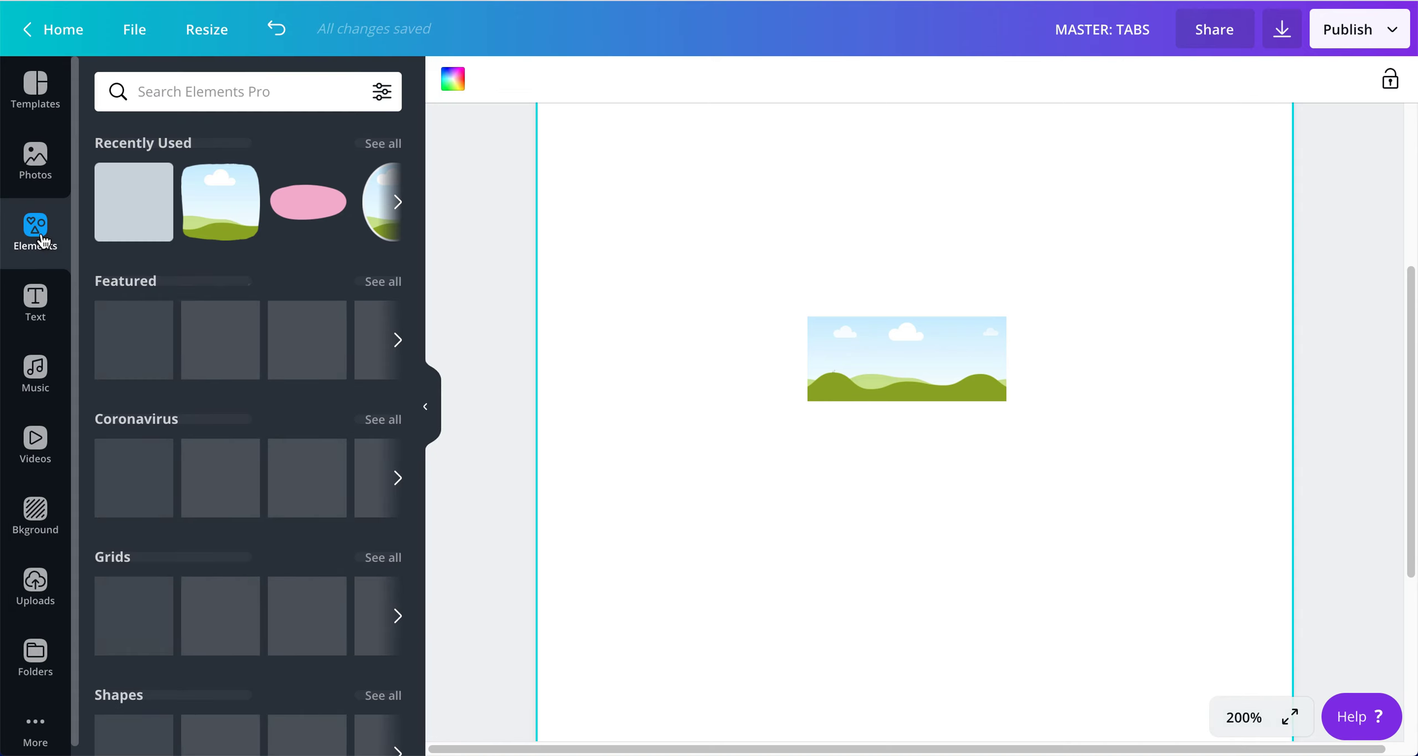
click(134, 201)
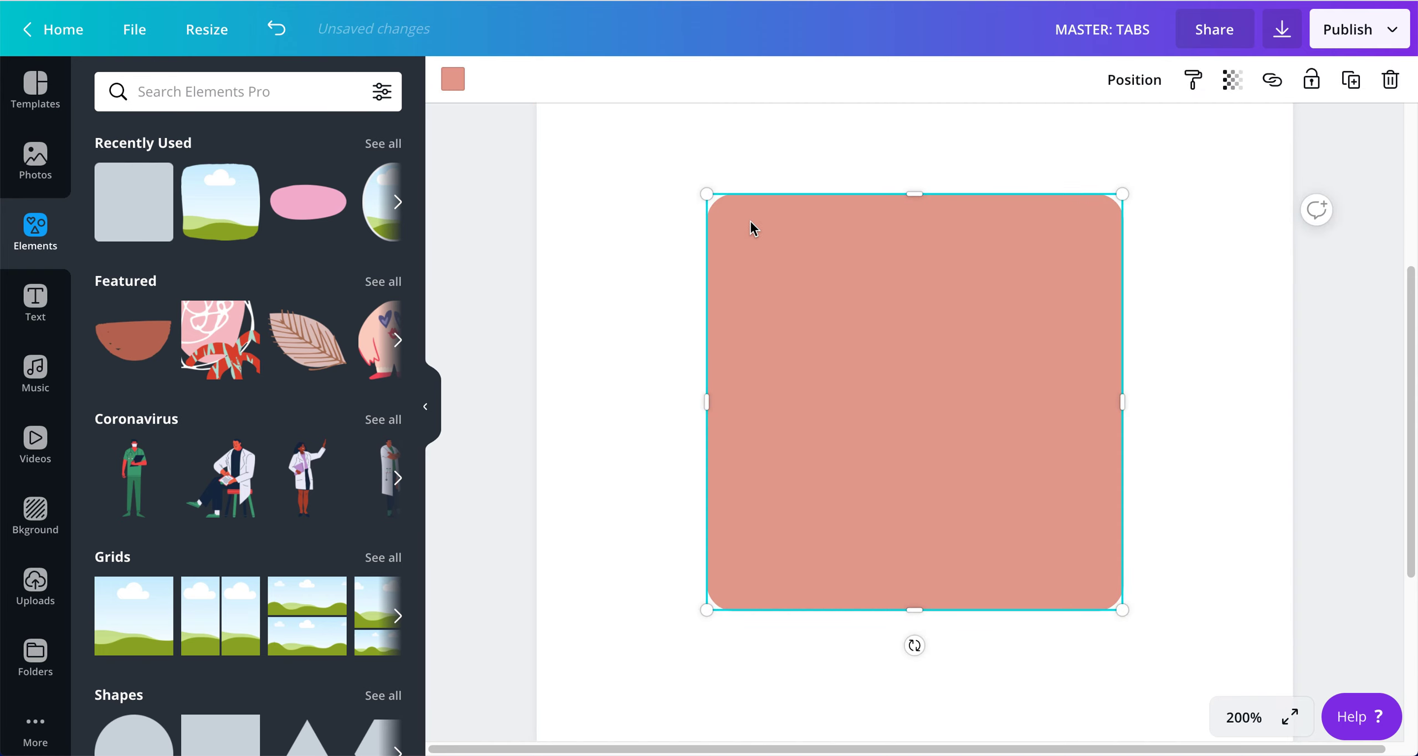
click(427, 409)
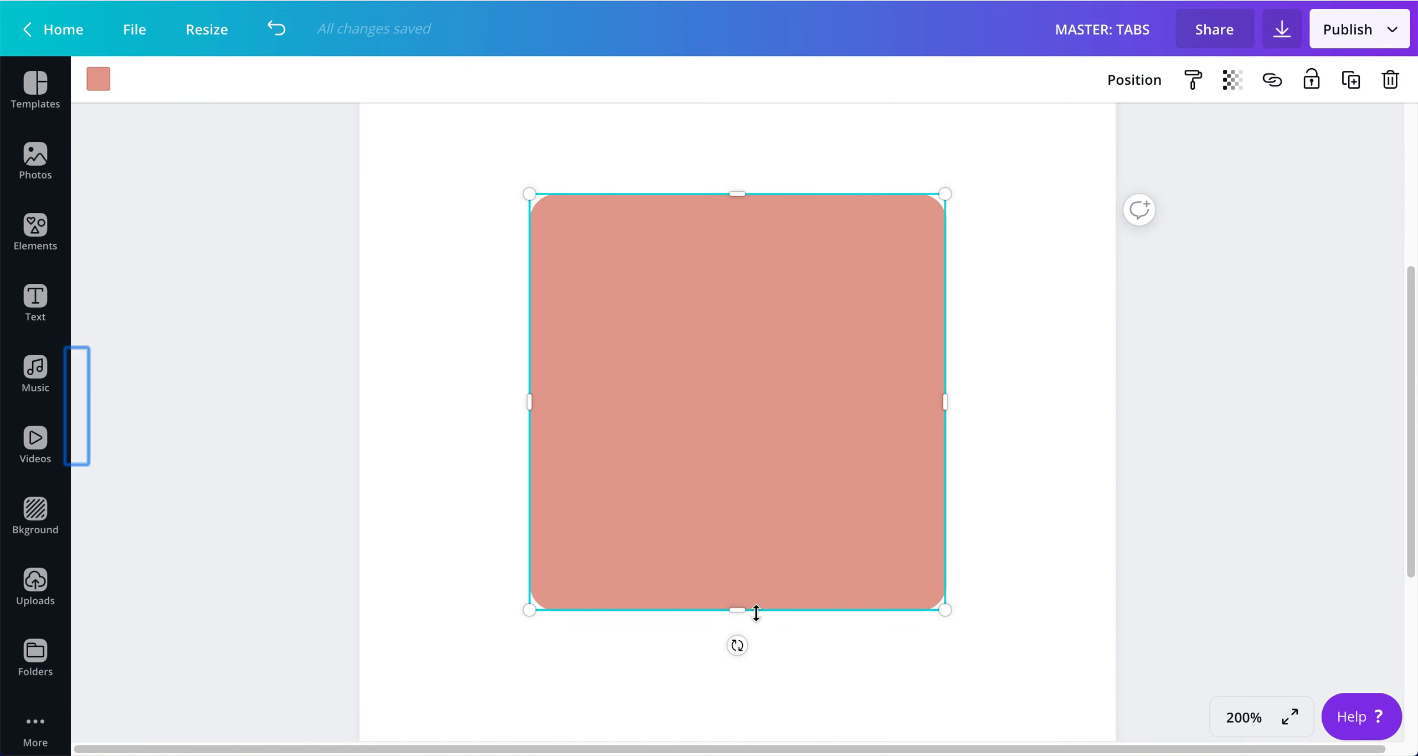
drag(737, 609, 735, 257)
drag(948, 262, 706, 264)
drag(605, 266, 712, 311)
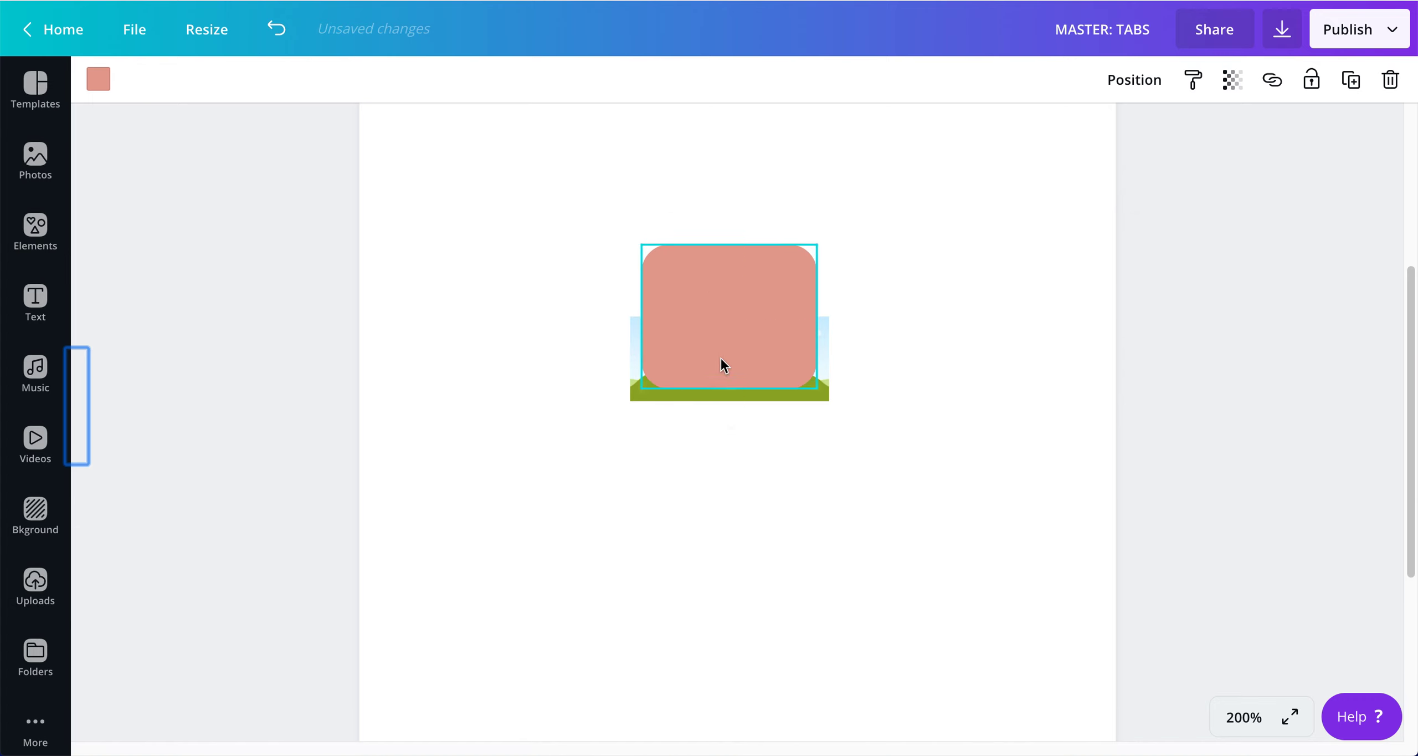
drag(721, 358, 723, 362)
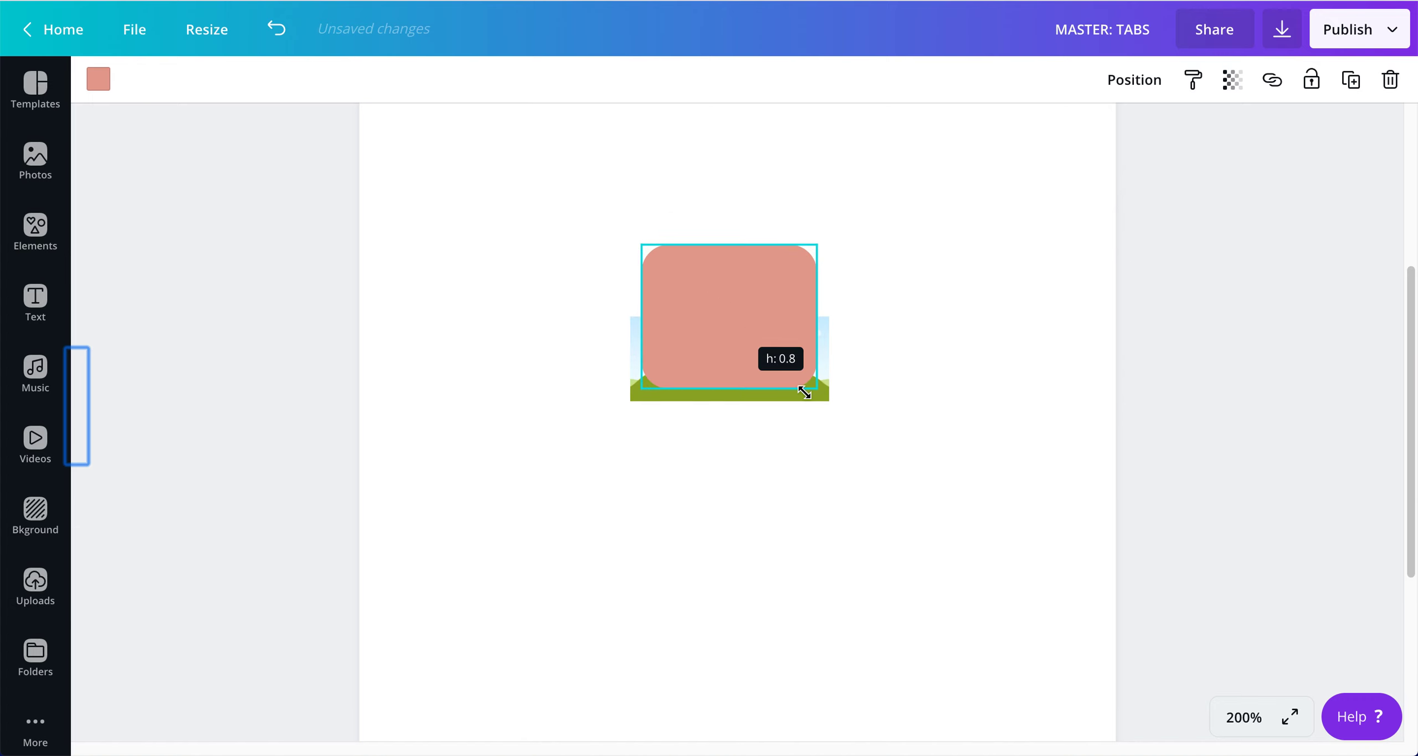
drag(805, 392, 805, 391)
drag(814, 321, 713, 309)
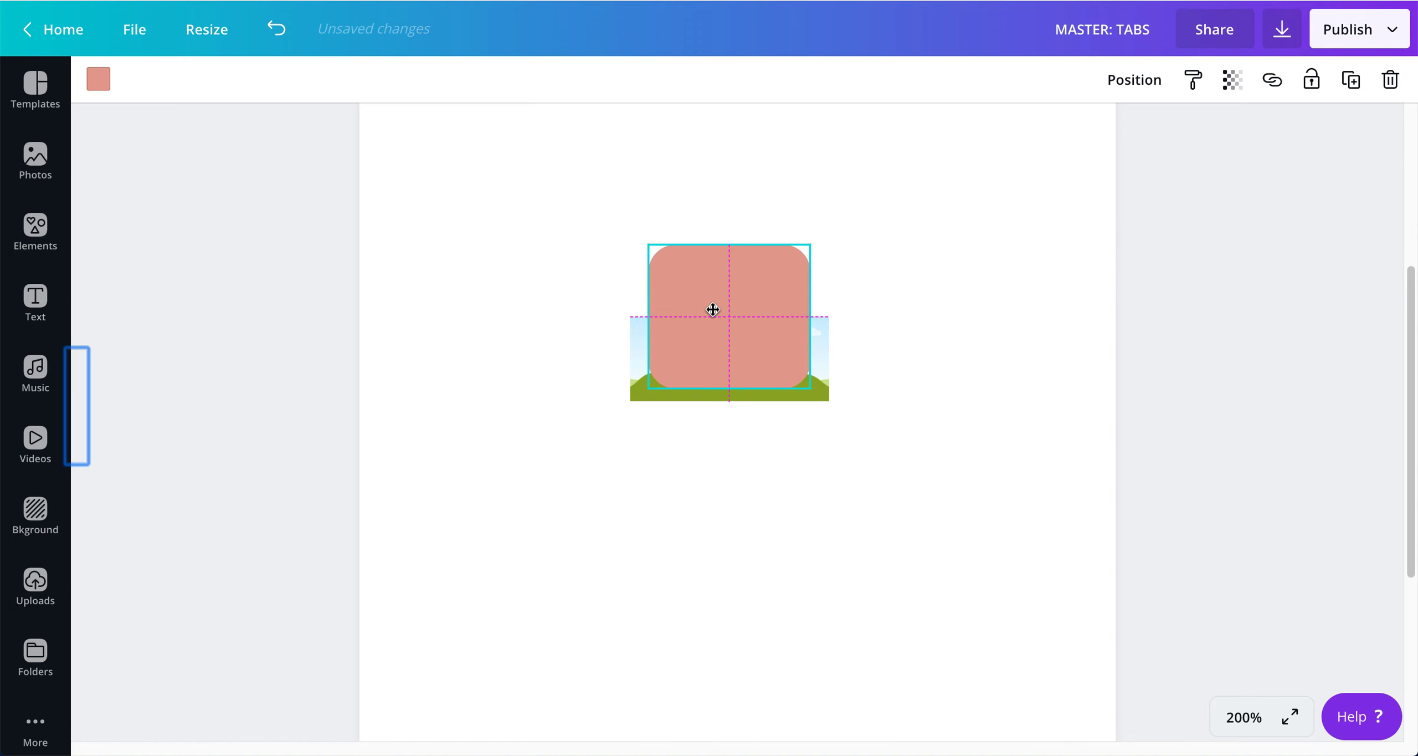
drag(713, 309, 712, 308)
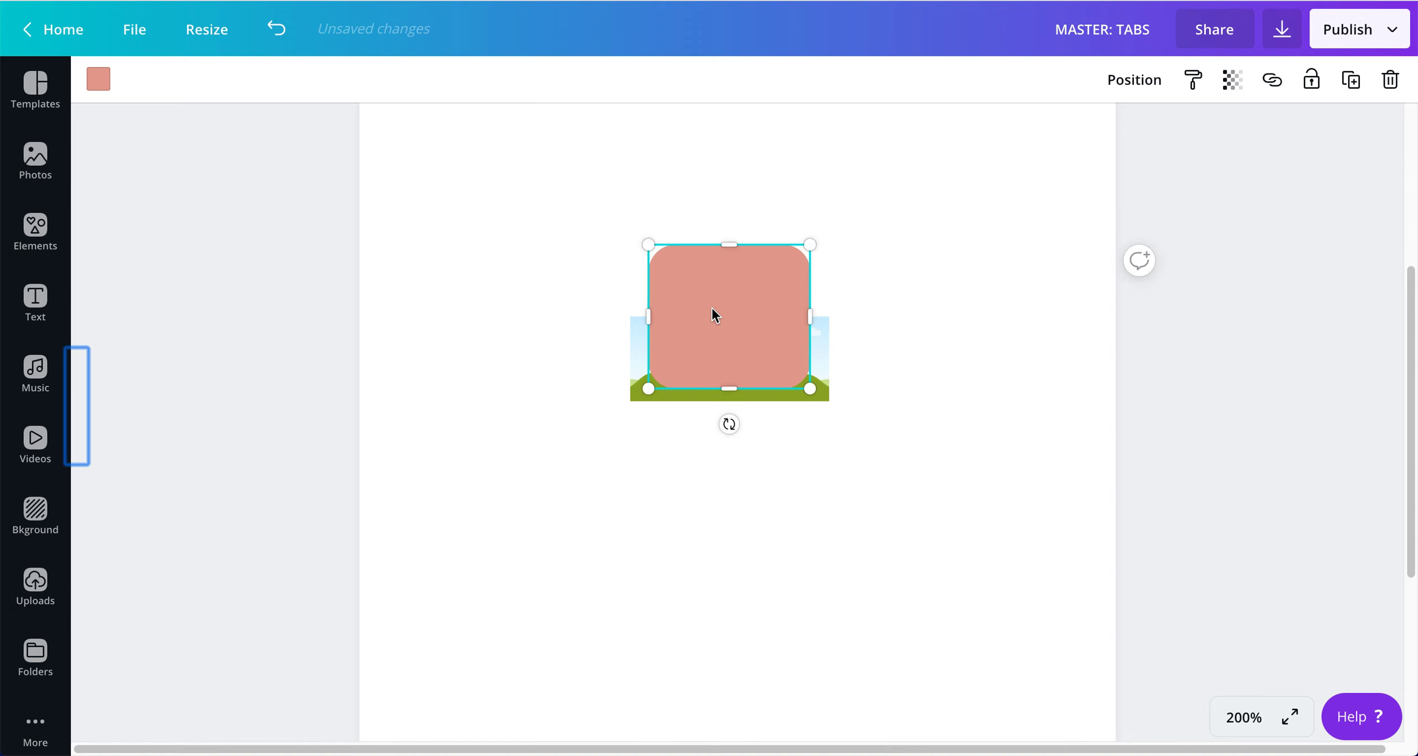
Send the coral shape backward behind the landscape frame and trim its height
click(1145, 84)
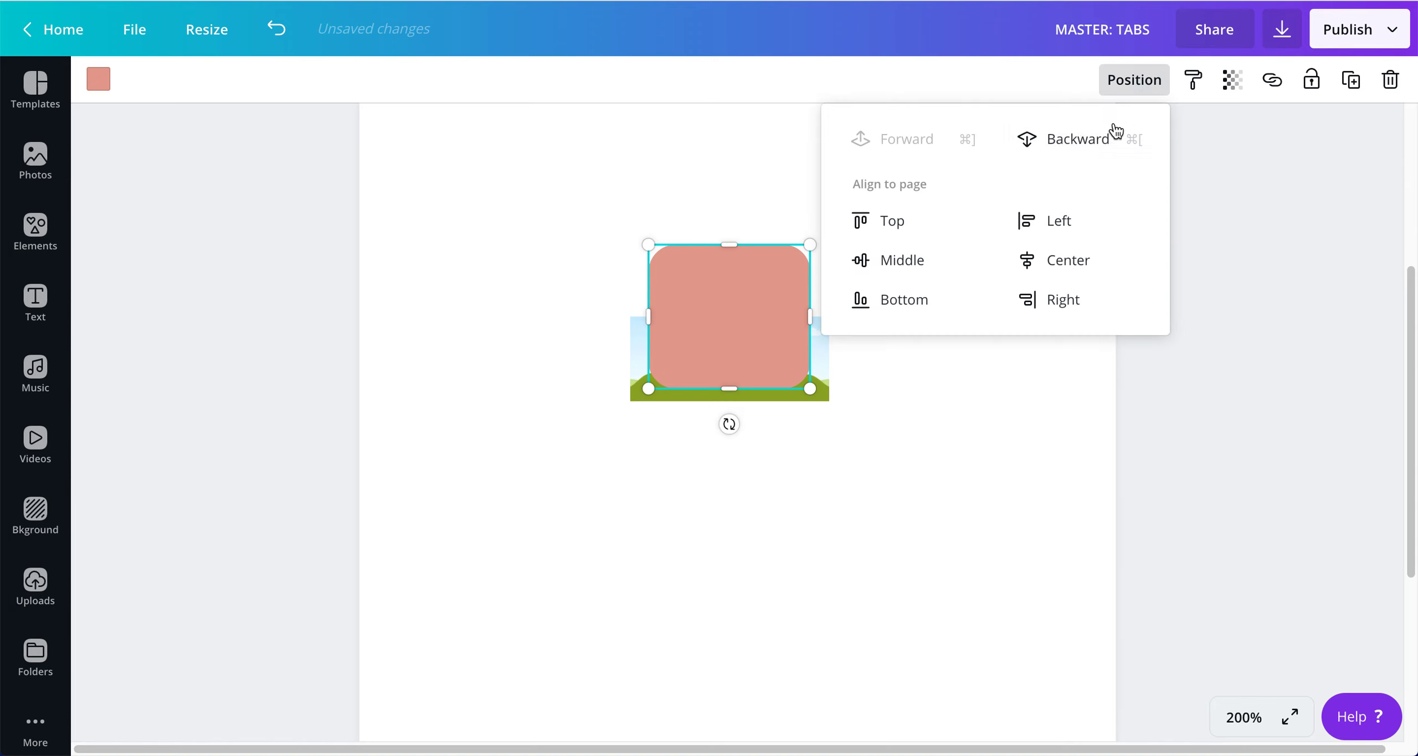
click(1084, 139)
click(673, 134)
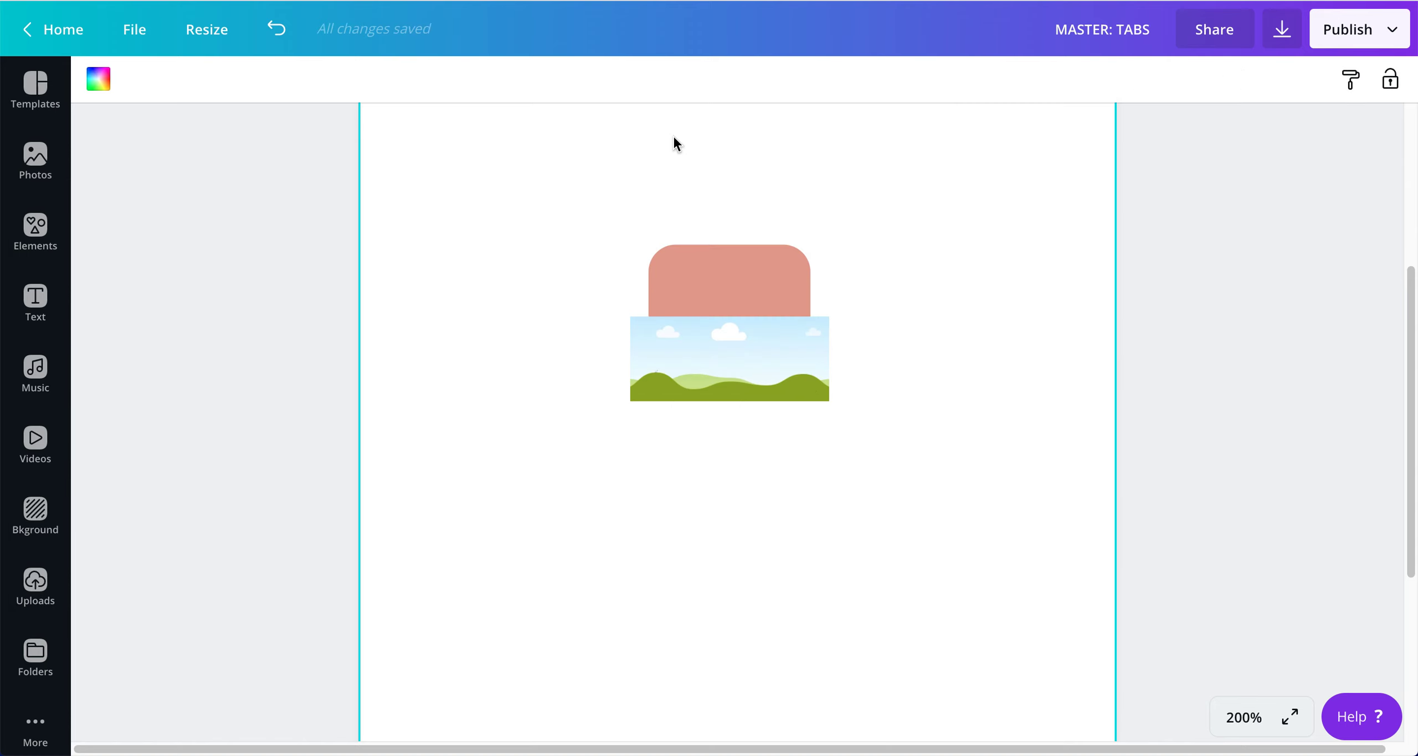
click(713, 291)
mouse_move(729, 389)
mouse_down()
mouse_move(735, 250)
mouse_move(732, 382)
mouse_up()
click(730, 181)
At 300% zoom, resize the coral tab and tuck it behind the frame's top edge
click(1229, 717)
click(1230, 290)
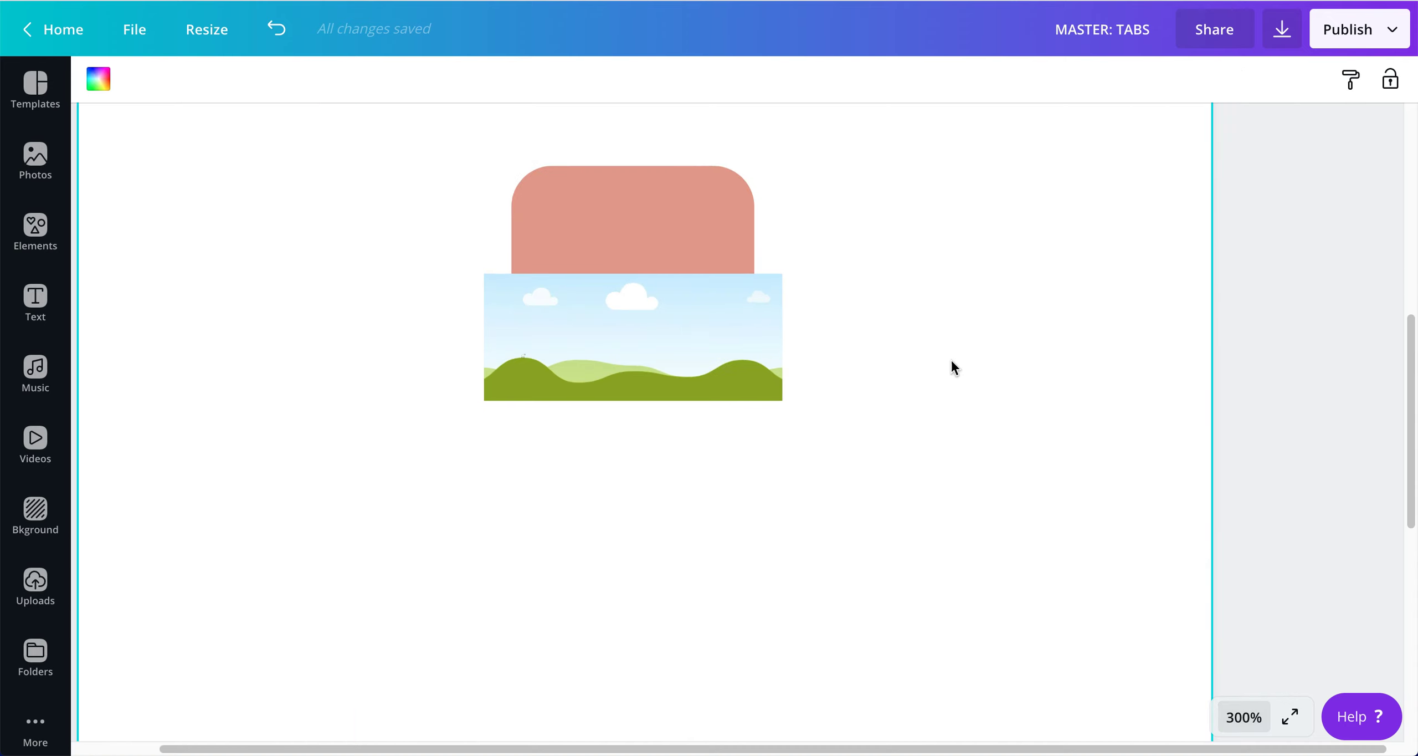
click(674, 222)
drag(630, 165, 714, 368)
drag(846, 377, 786, 323)
drag(801, 245, 834, 243)
drag(691, 213, 691, 228)
click(1006, 440)
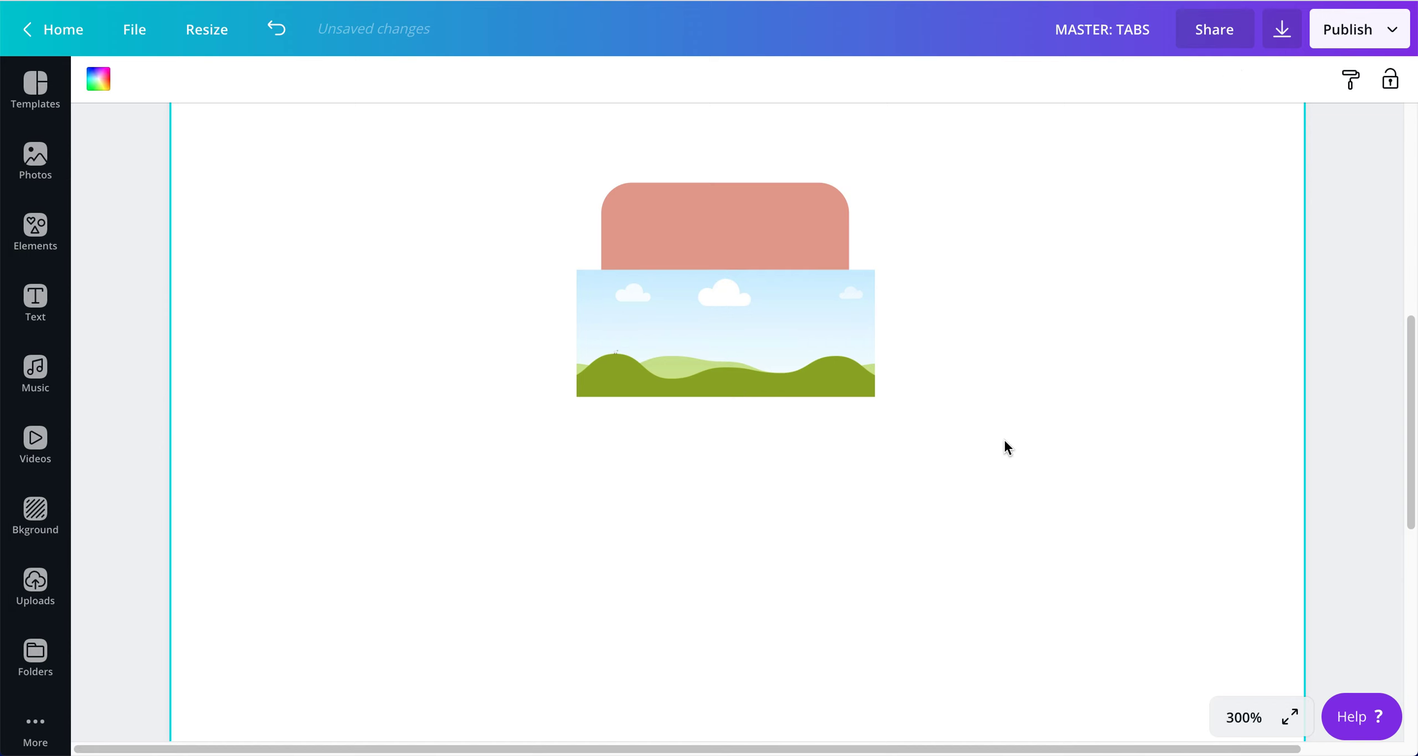
click(796, 344)
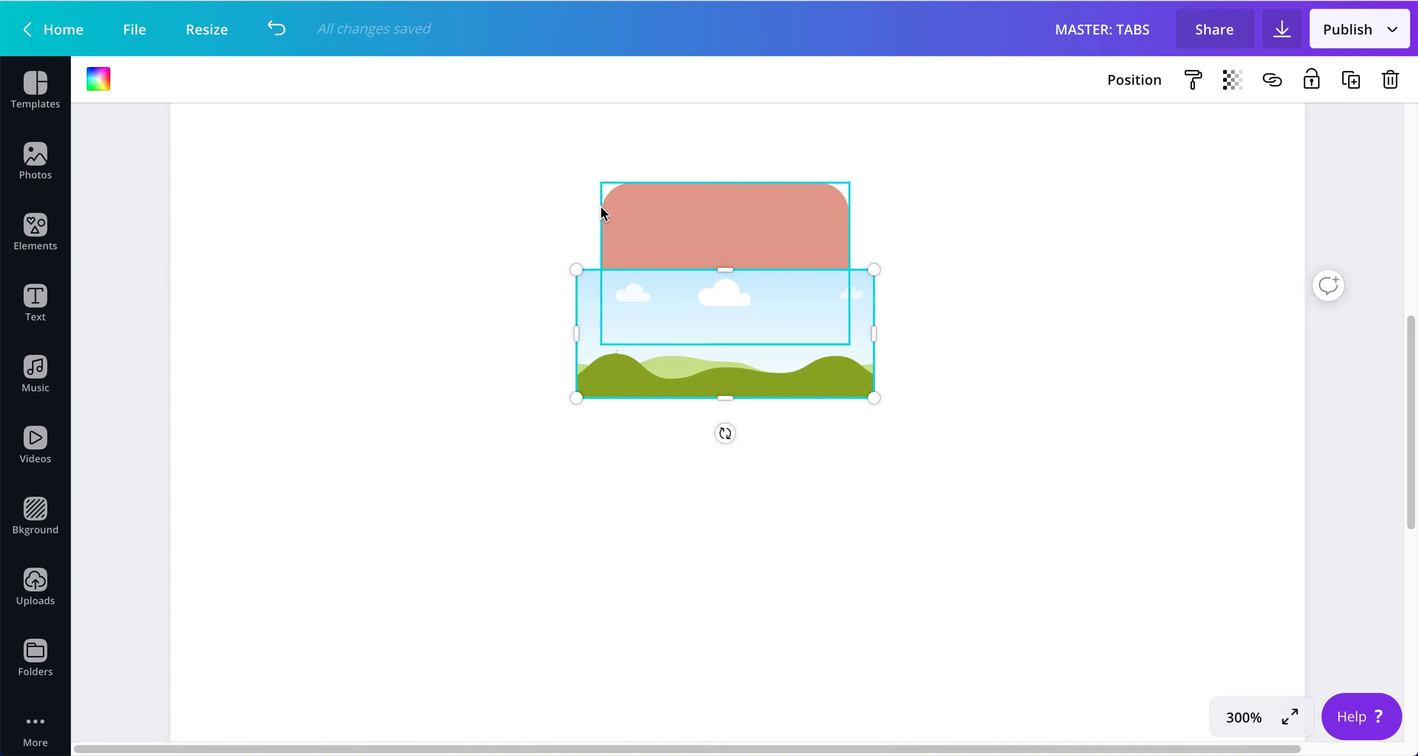
click(598, 461)
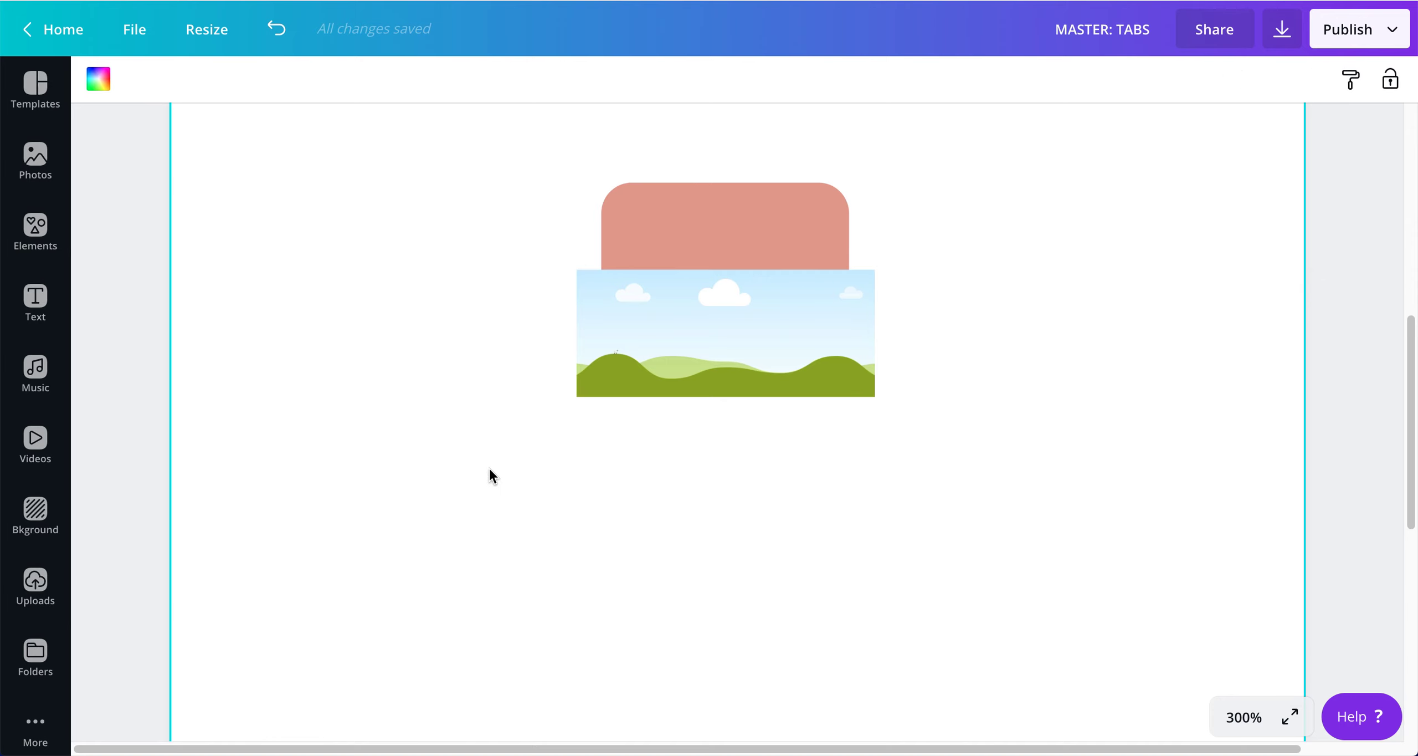
drag(675, 234, 690, 241)
click(393, 272)
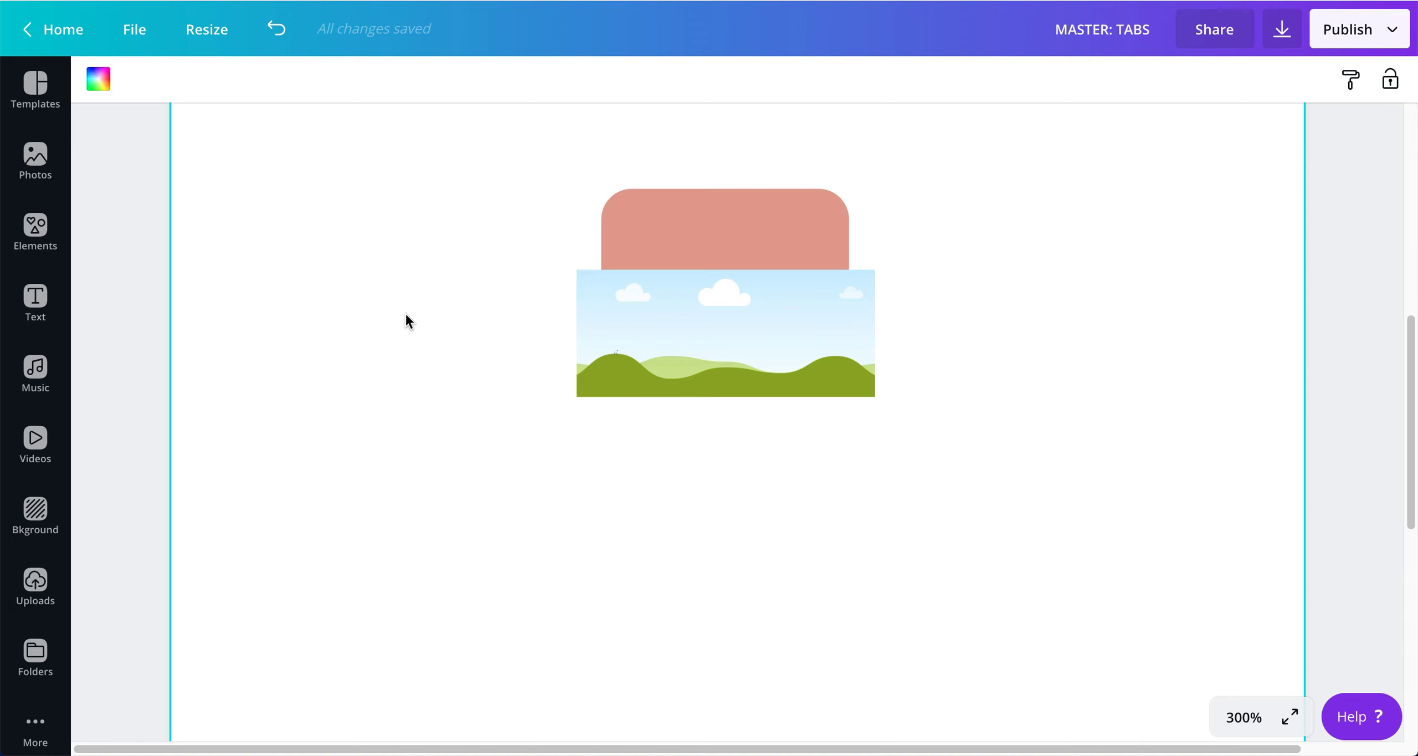
click(35, 592)
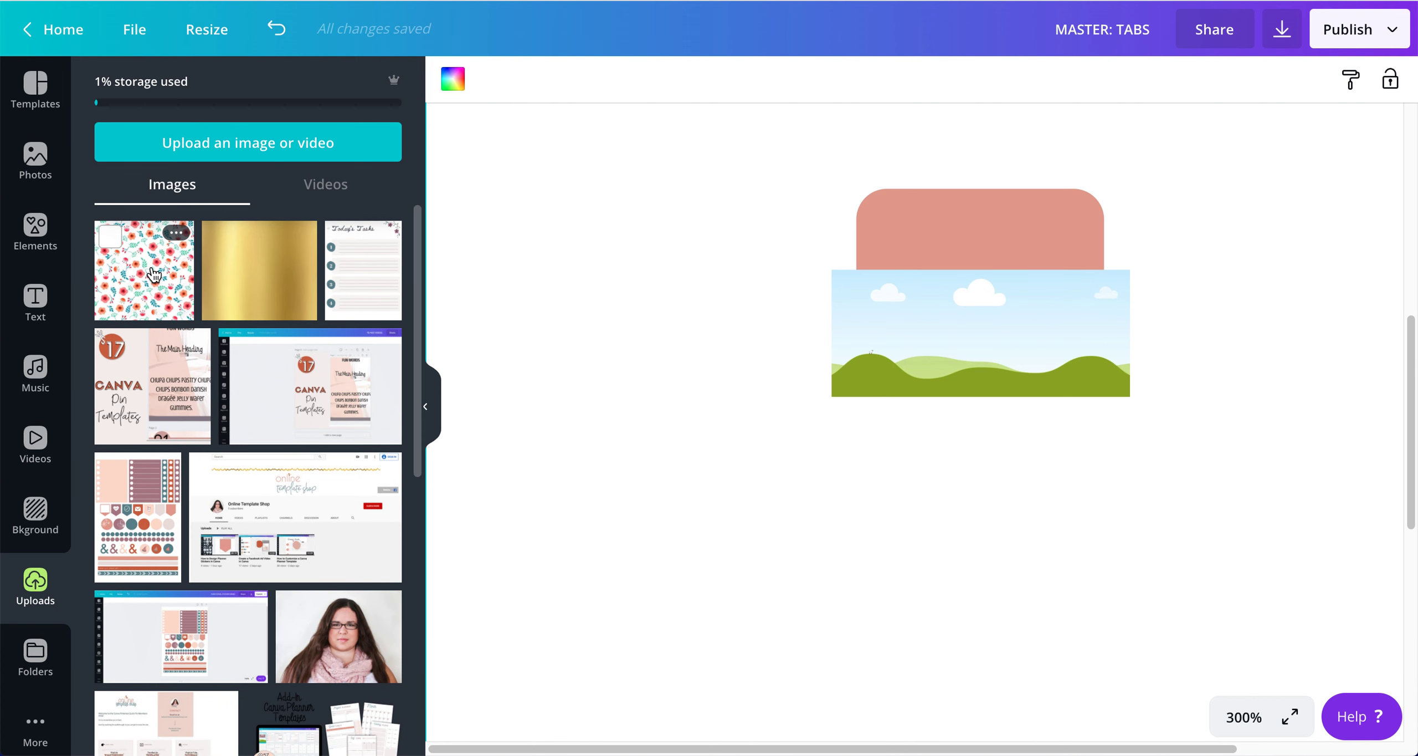
click(154, 273)
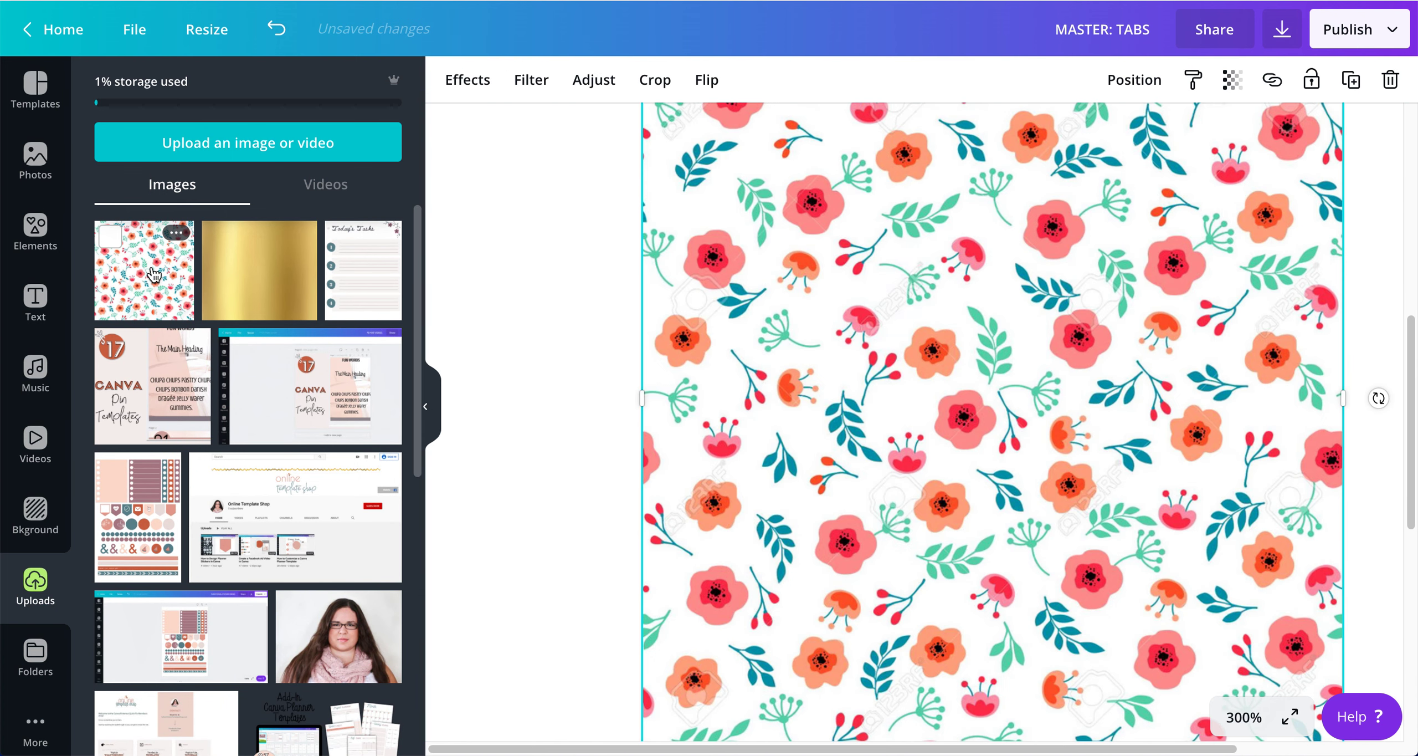
click(427, 409)
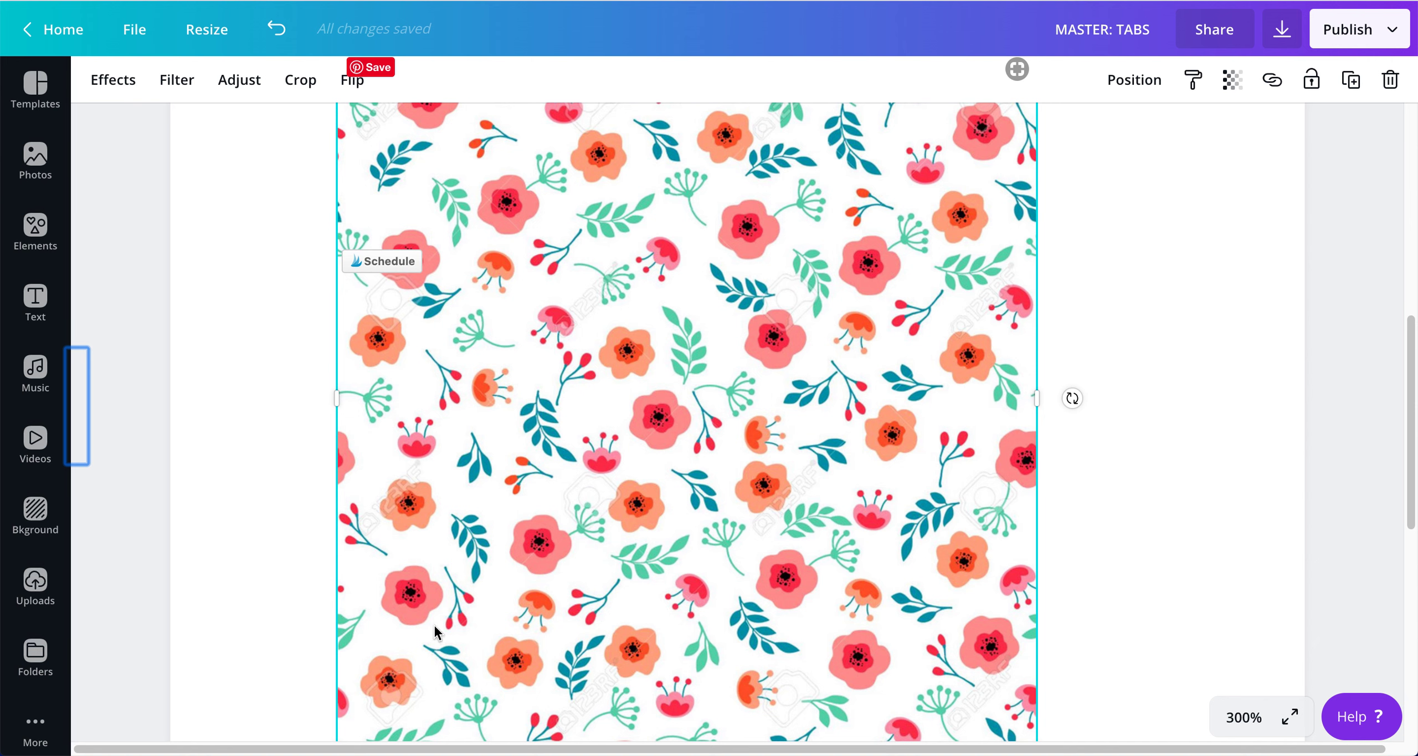
drag(435, 623, 370, 543)
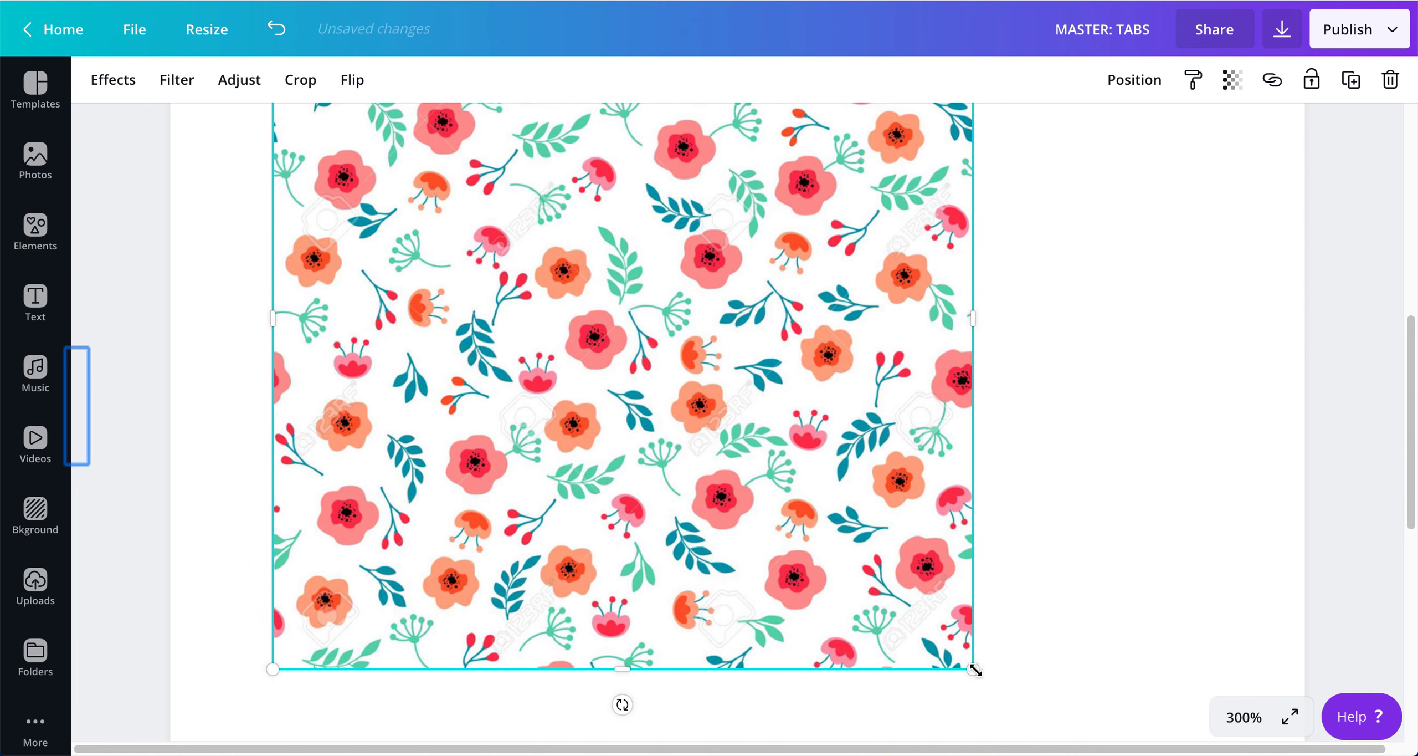
drag(975, 670, 669, 364)
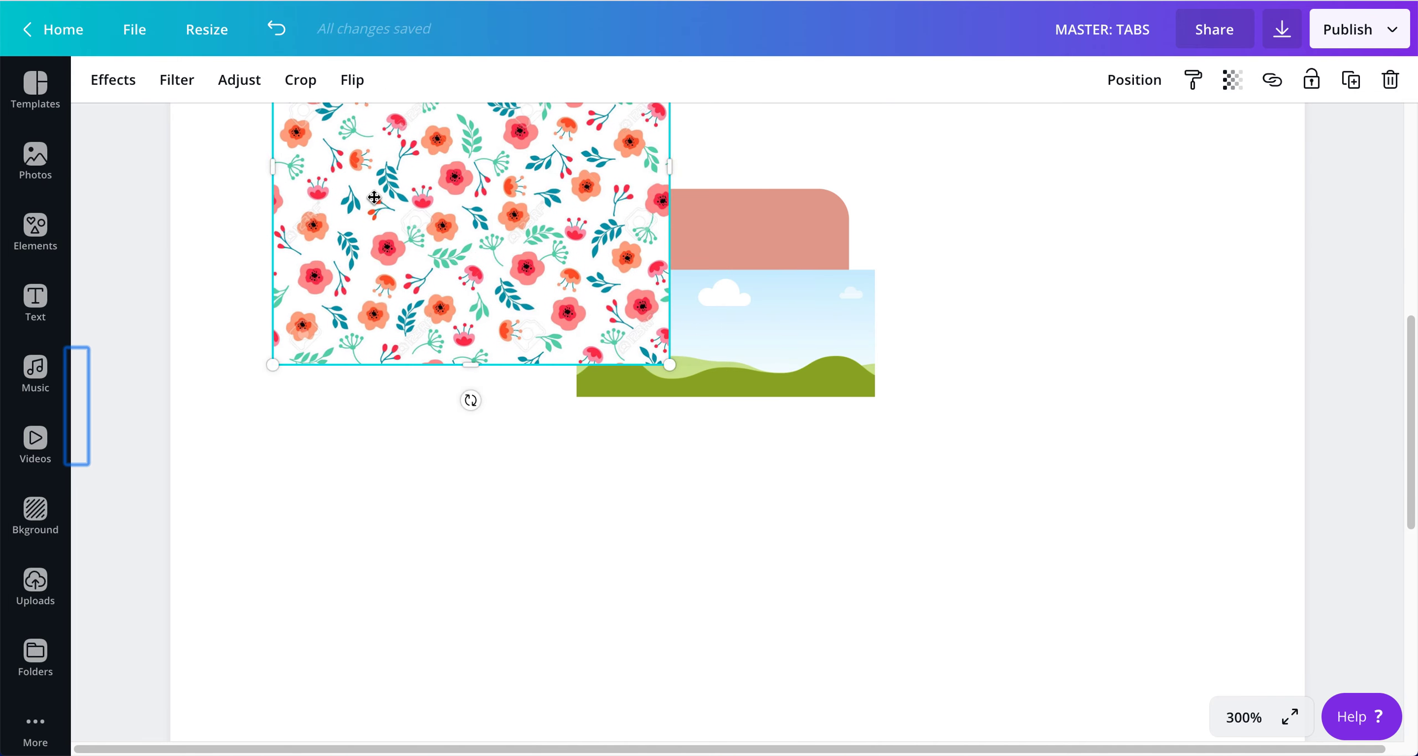
drag(374, 198, 373, 375)
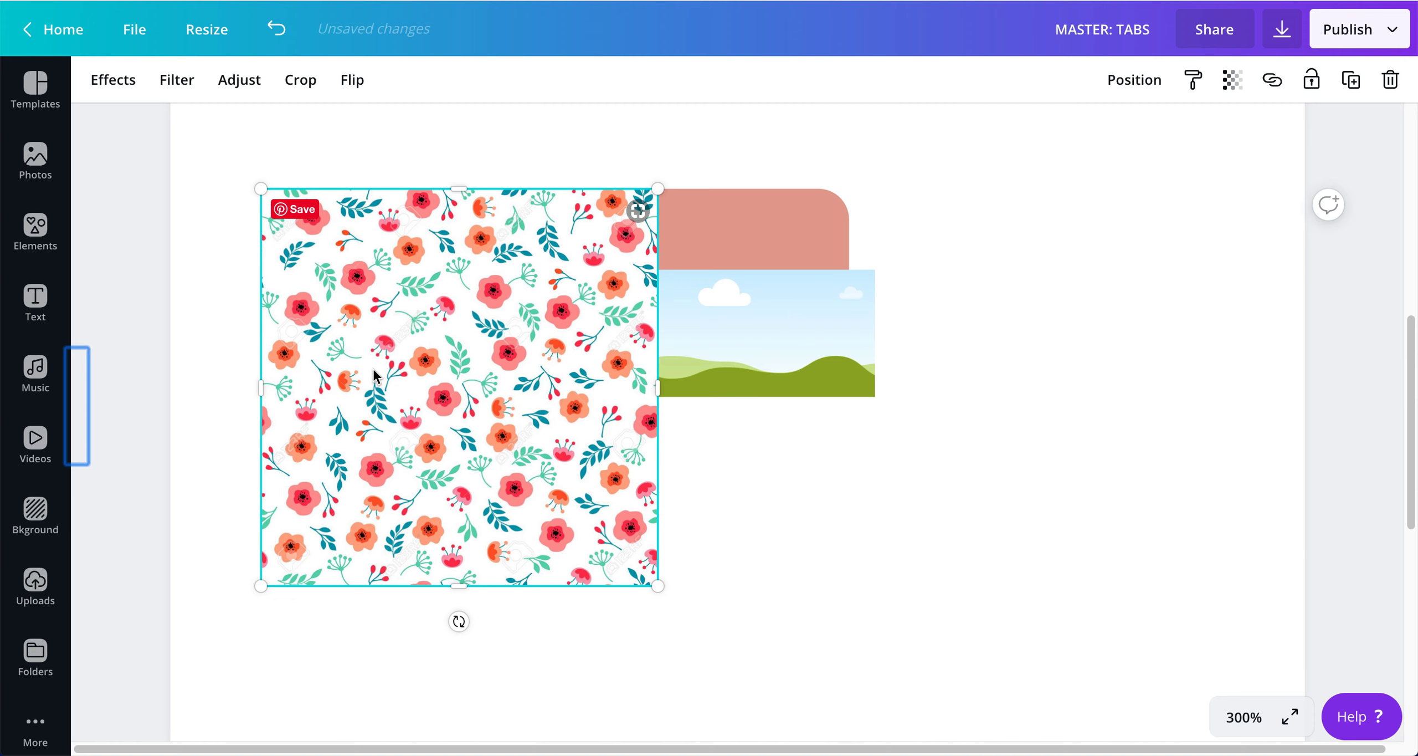
click(386, 149)
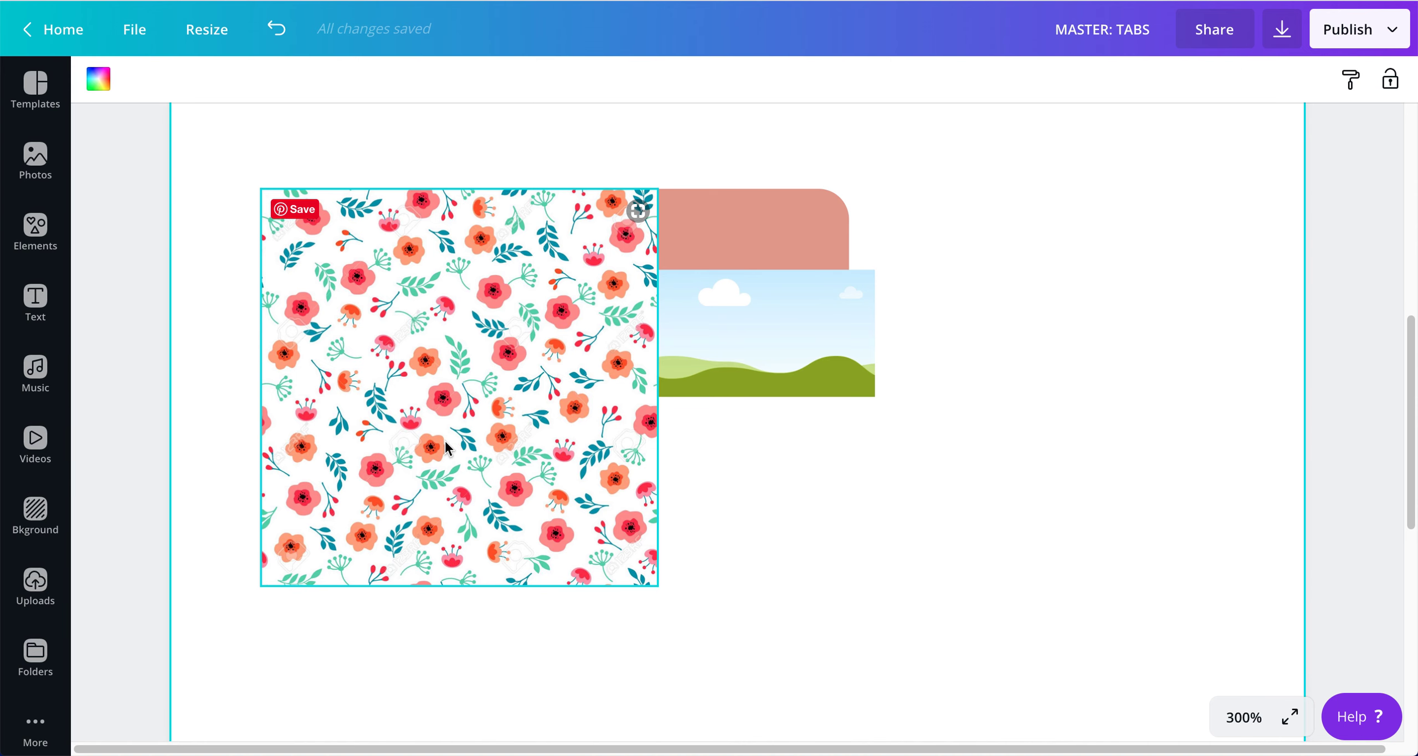
click(416, 363)
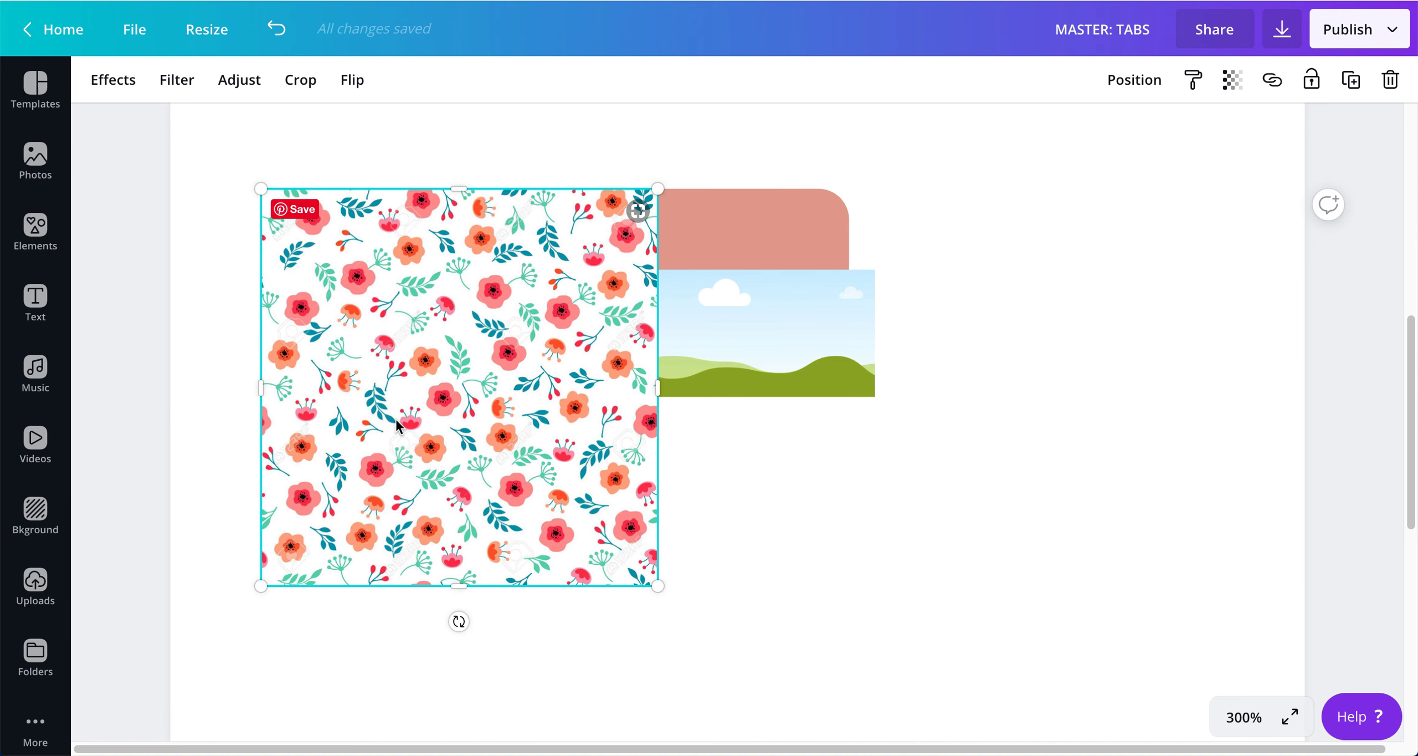
drag(361, 478, 722, 341)
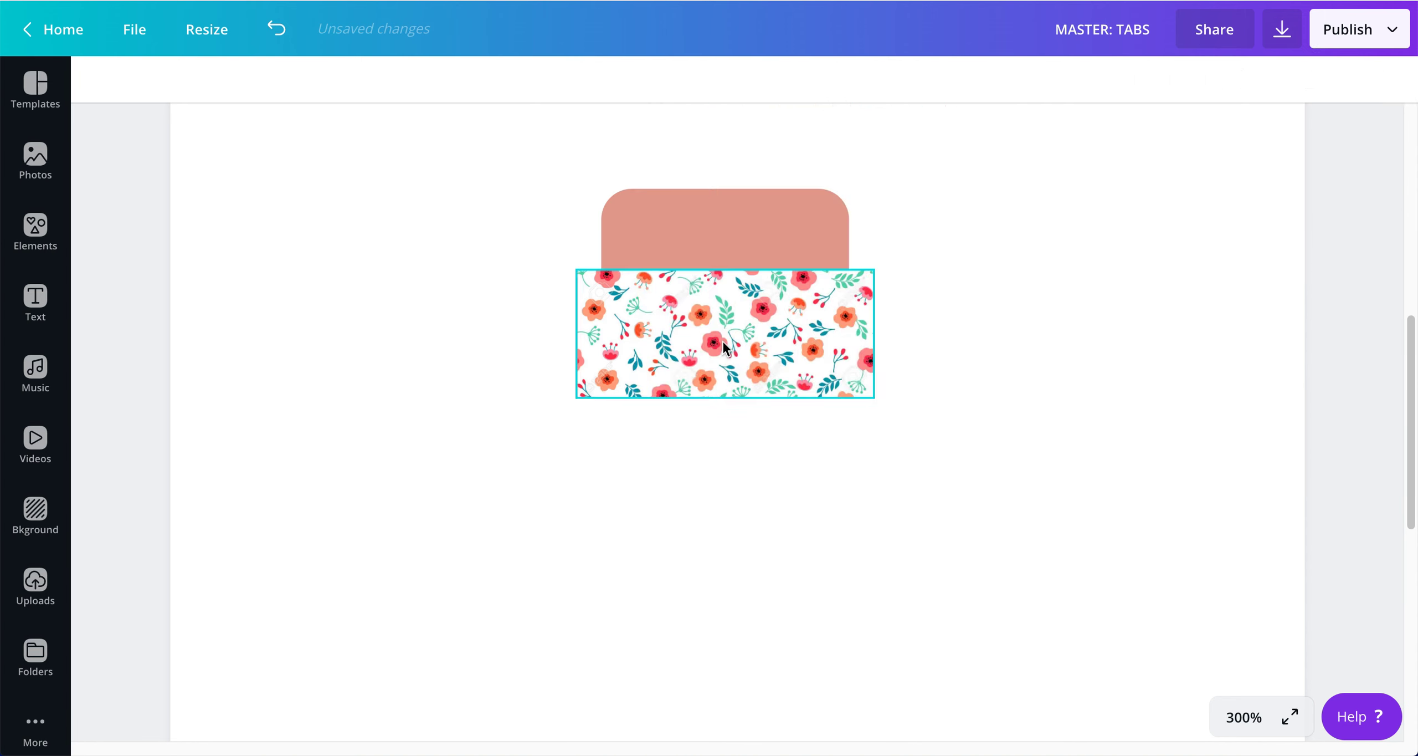
click(674, 513)
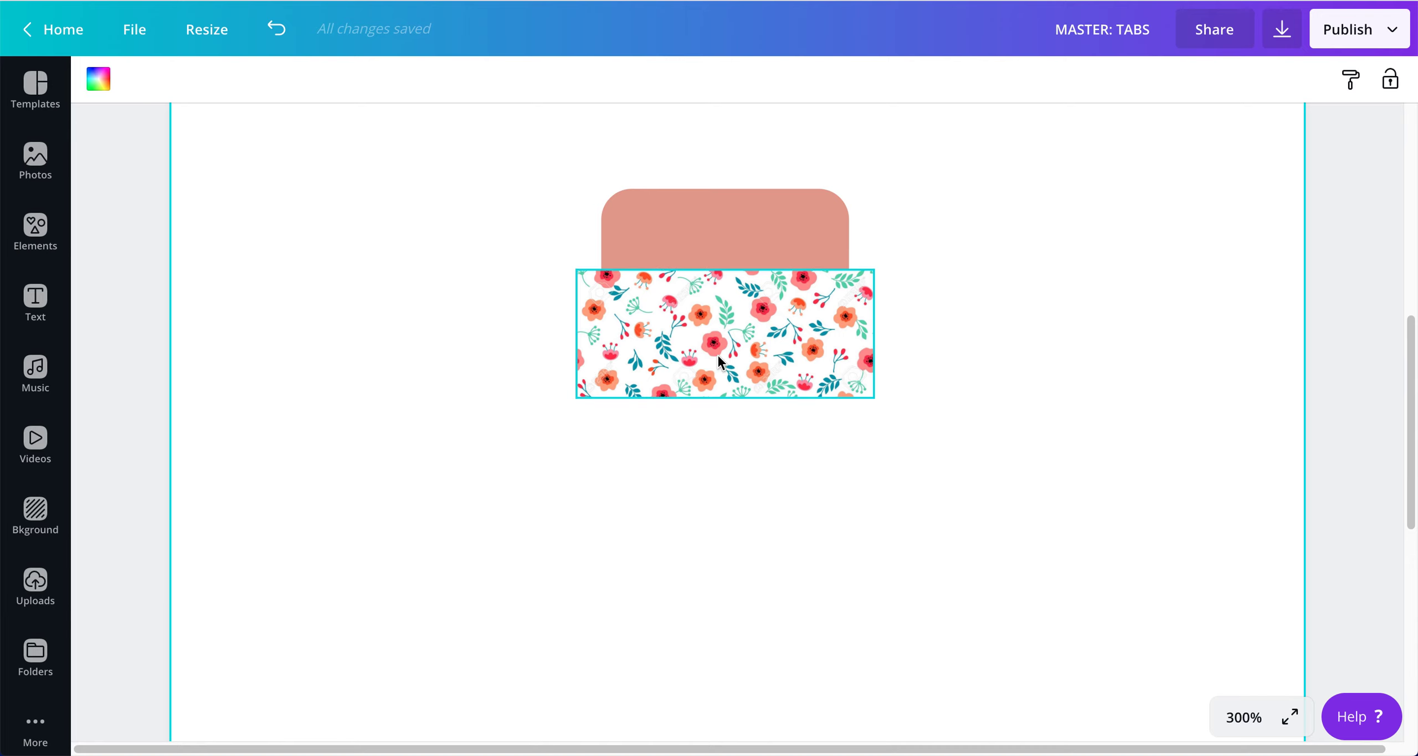
double_click(784, 326)
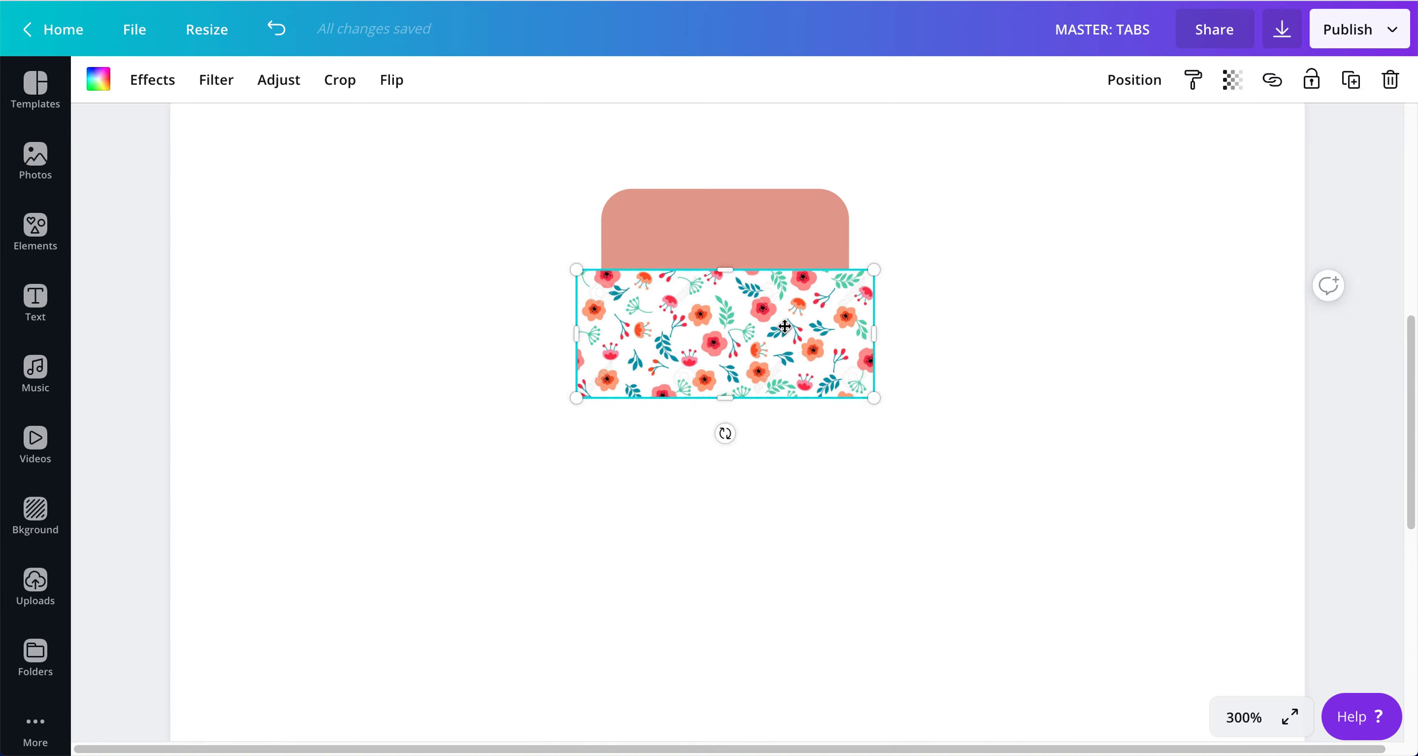
key(Delete)
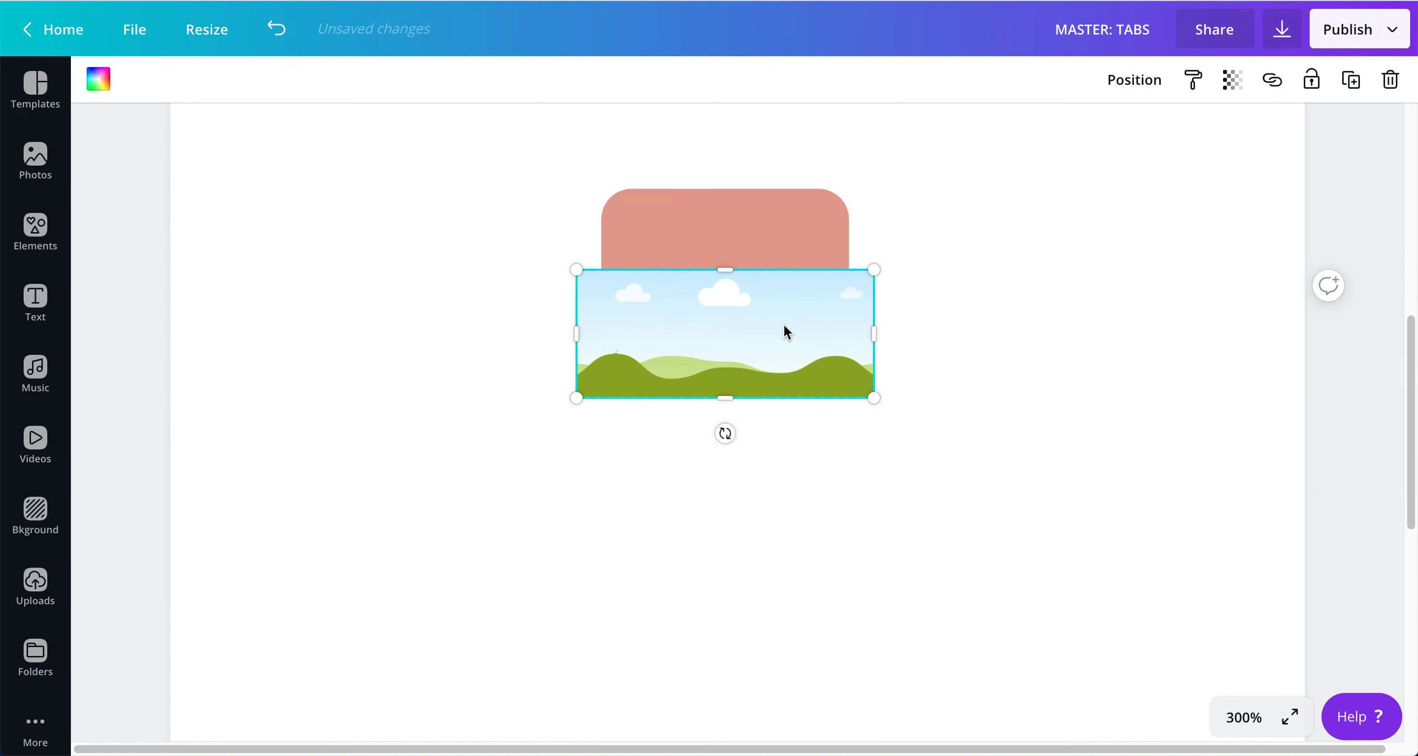
Duplicate the coral tab with its frame and place the copy level to the right
click(1068, 299)
drag(501, 151, 939, 525)
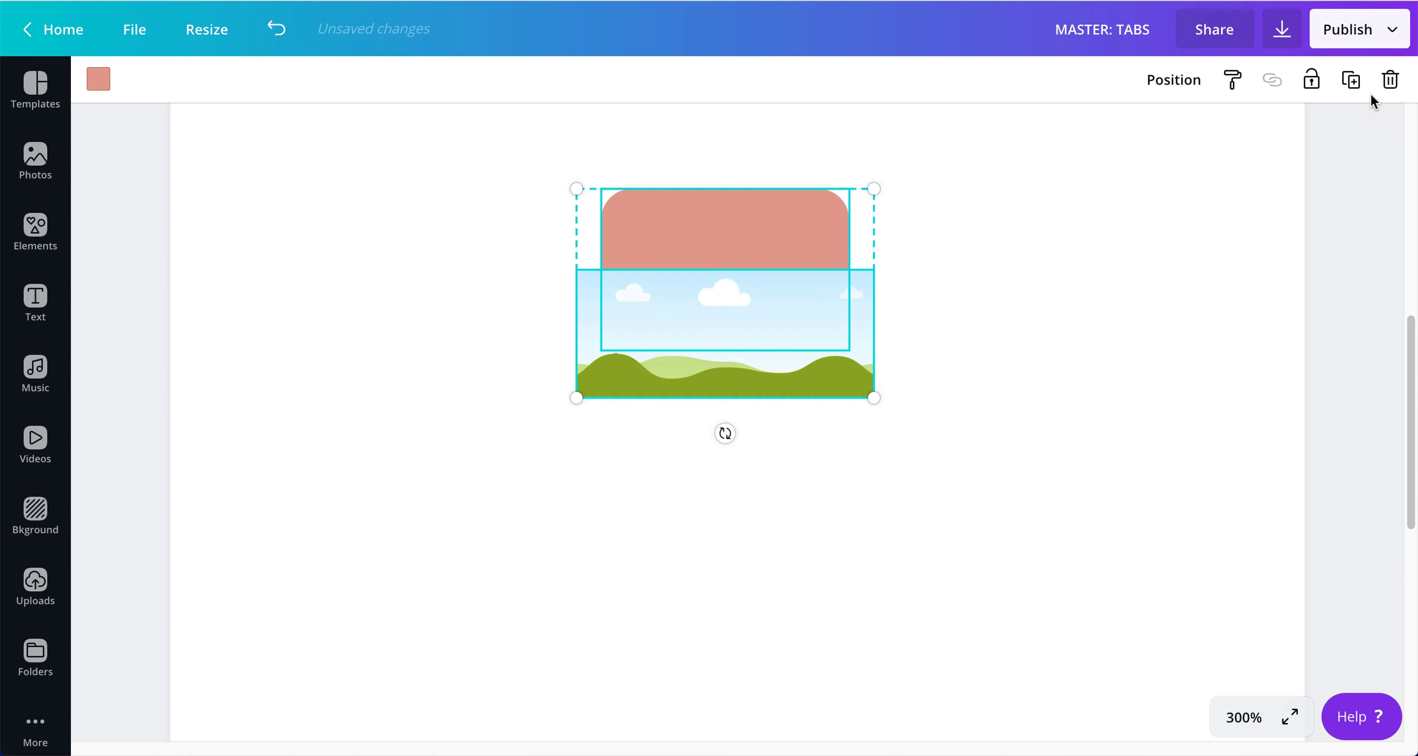
click(1351, 80)
drag(823, 282, 1079, 238)
click(1047, 569)
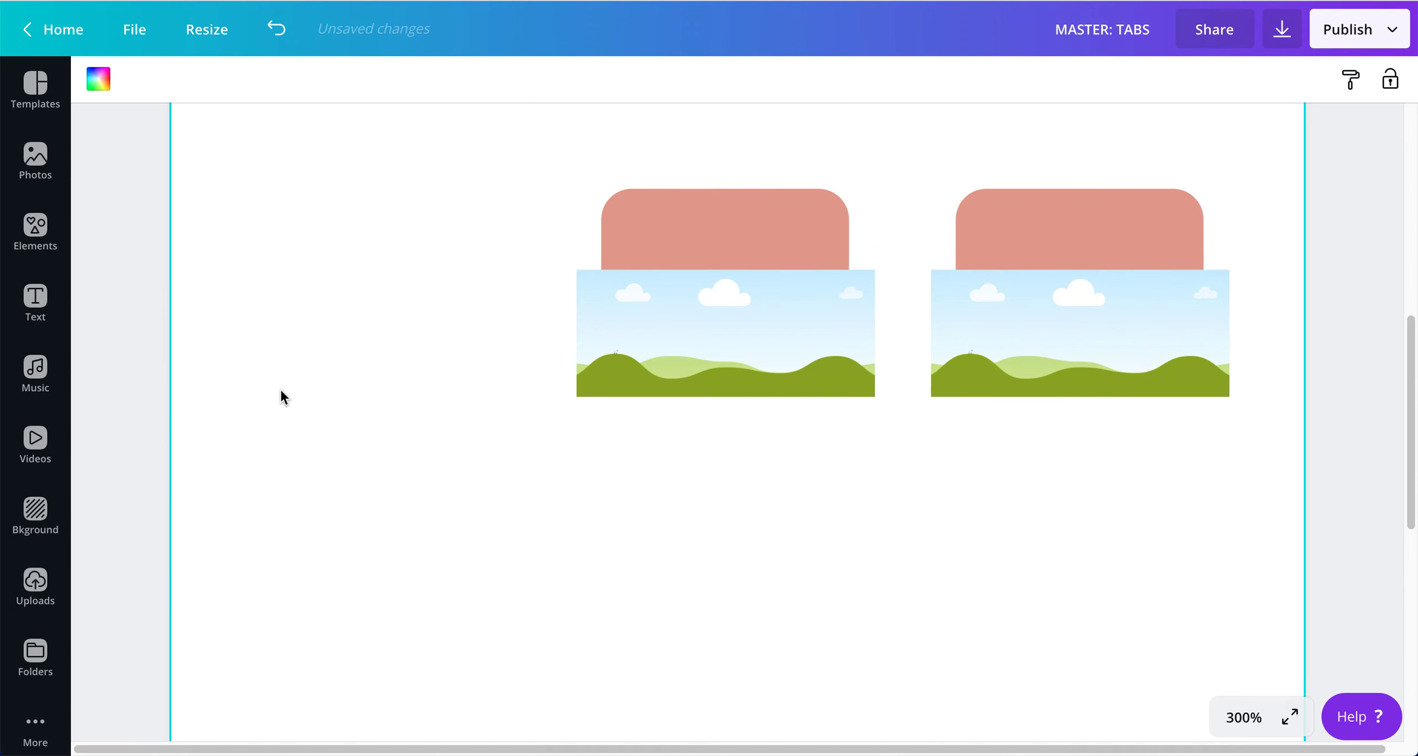
Drop the uploaded floral pattern image into the left tab's frame
click(35, 227)
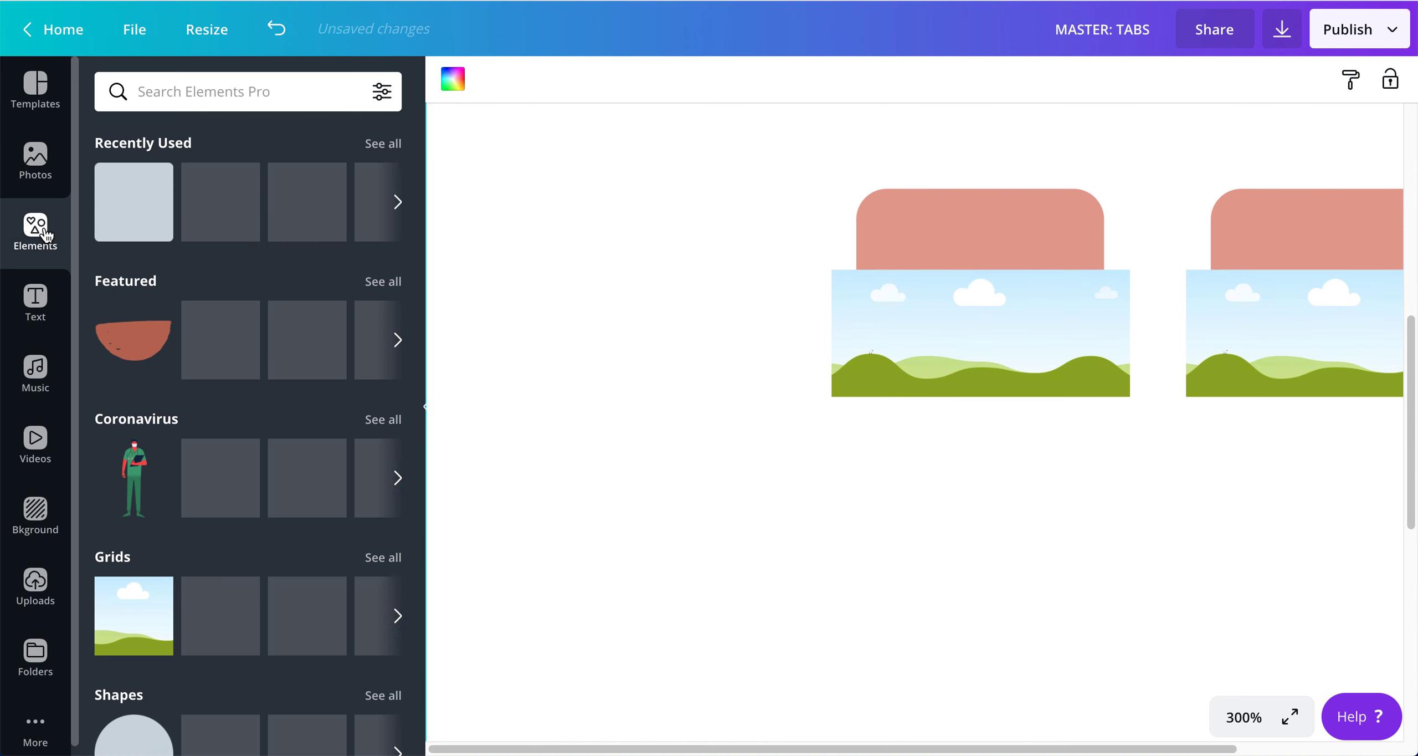
click(35, 585)
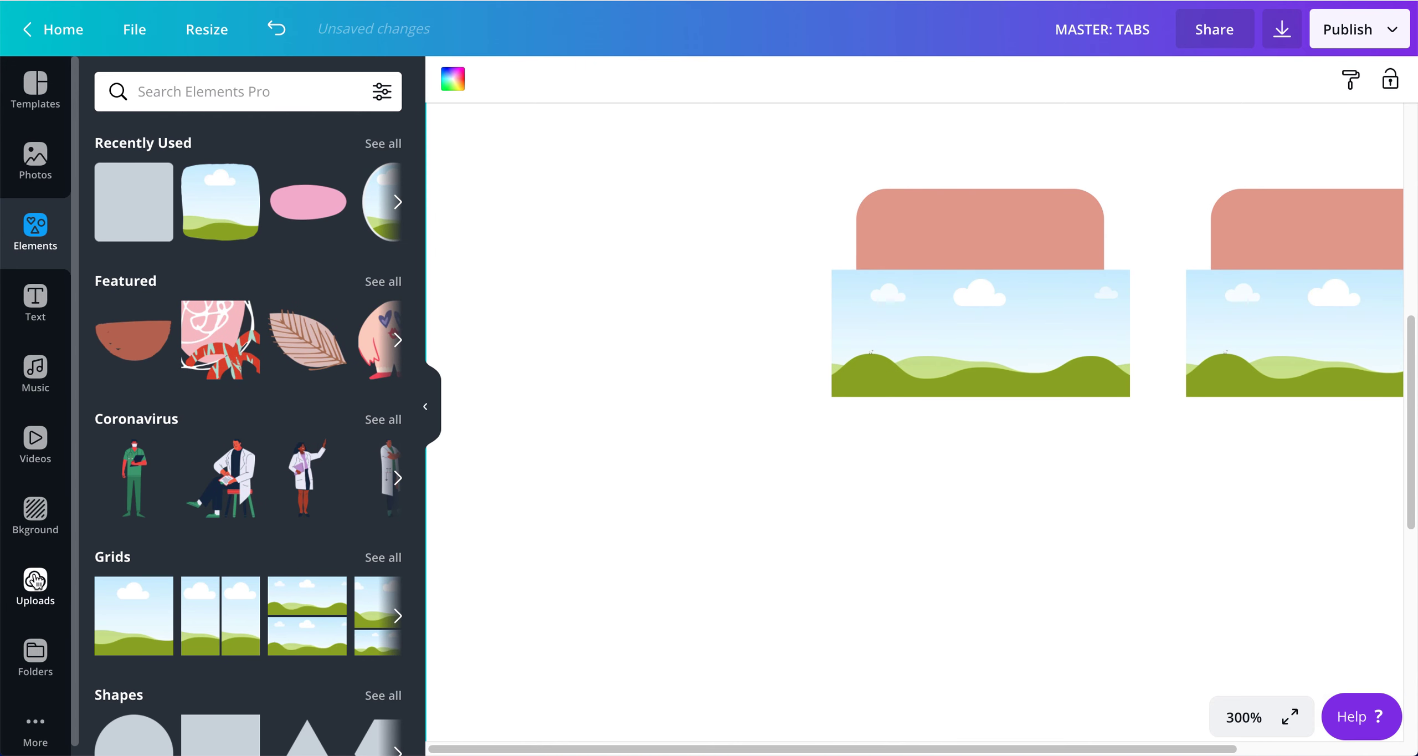
click(146, 261)
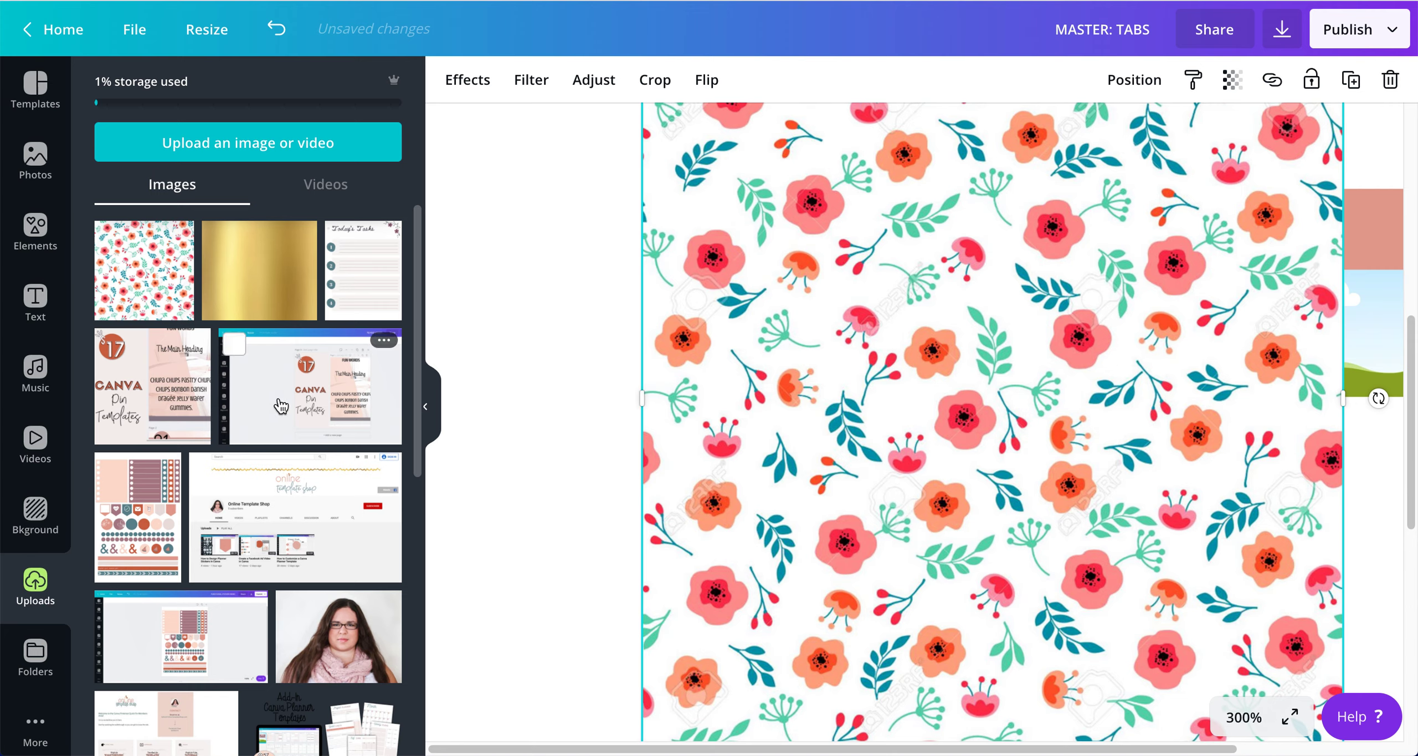
click(426, 411)
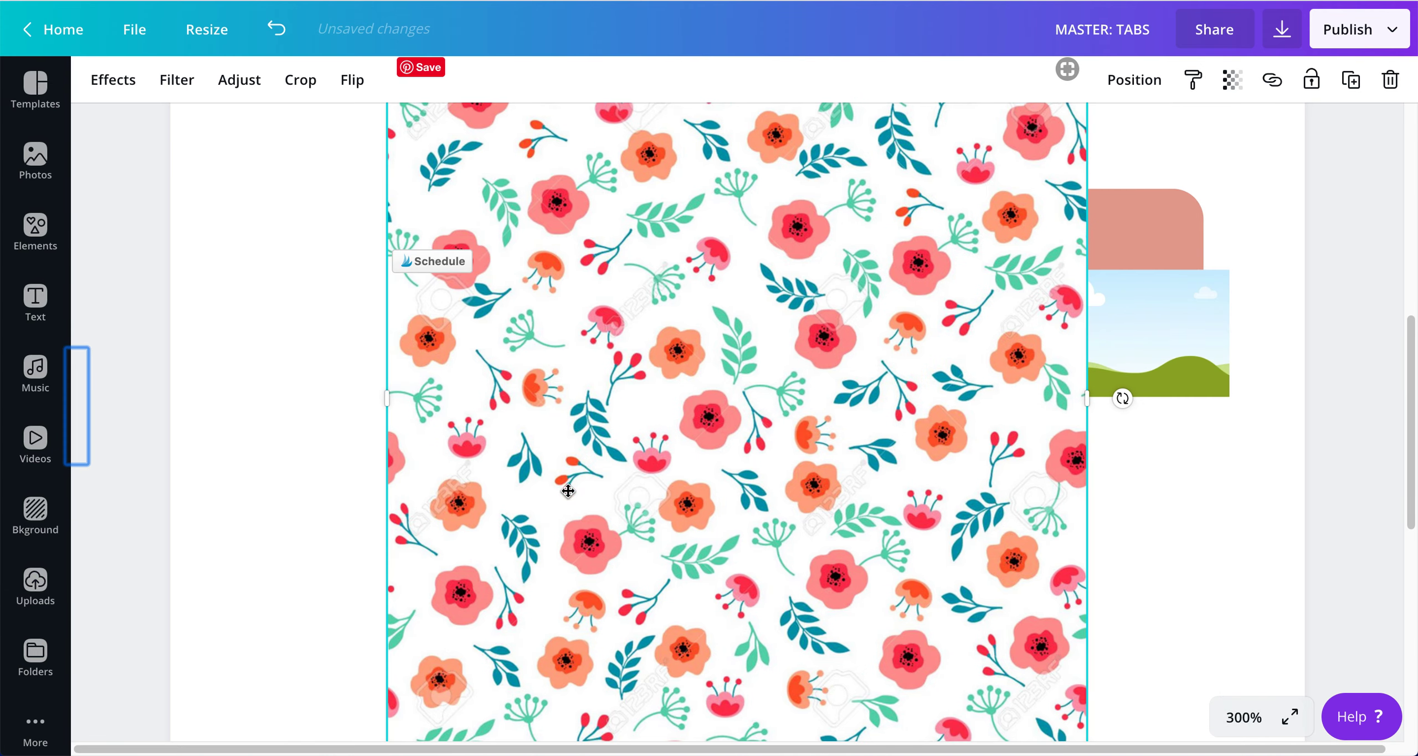
drag(563, 481, 626, 325)
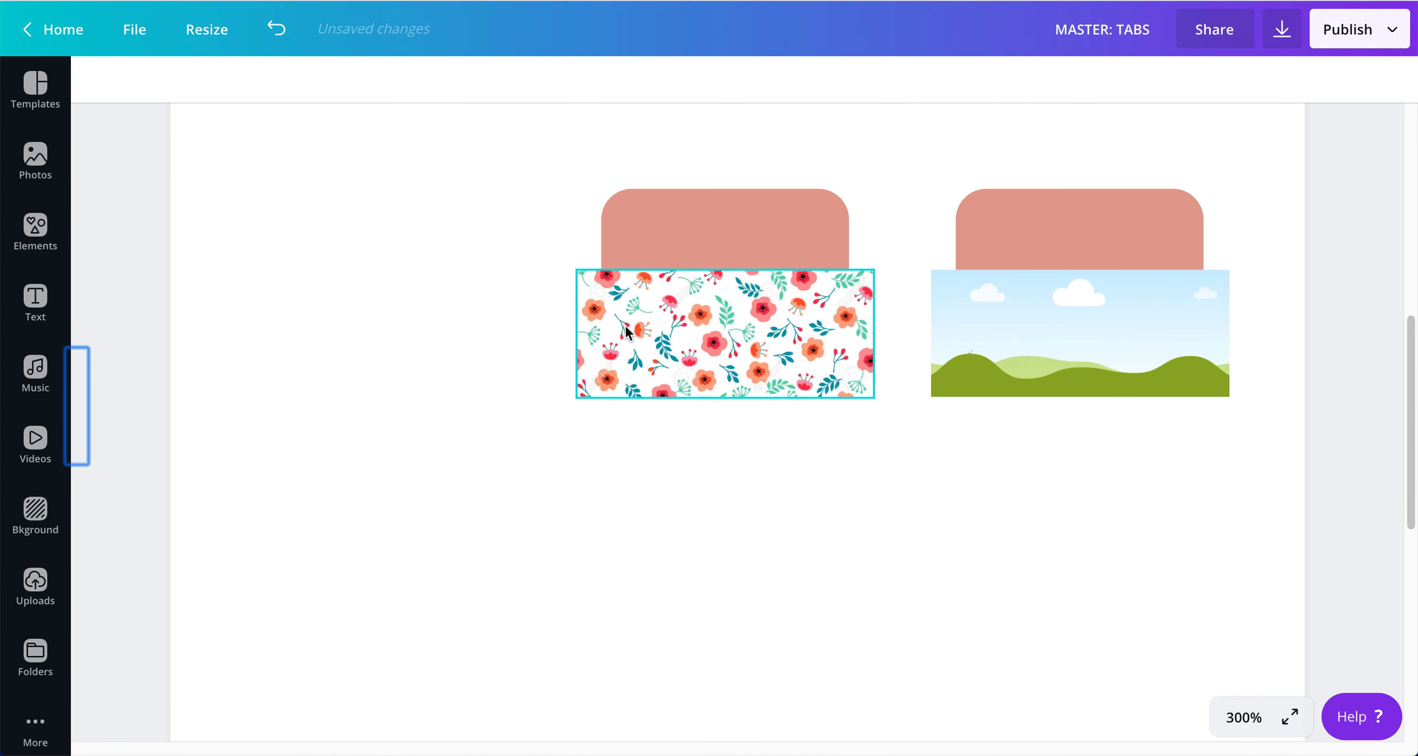
click(512, 543)
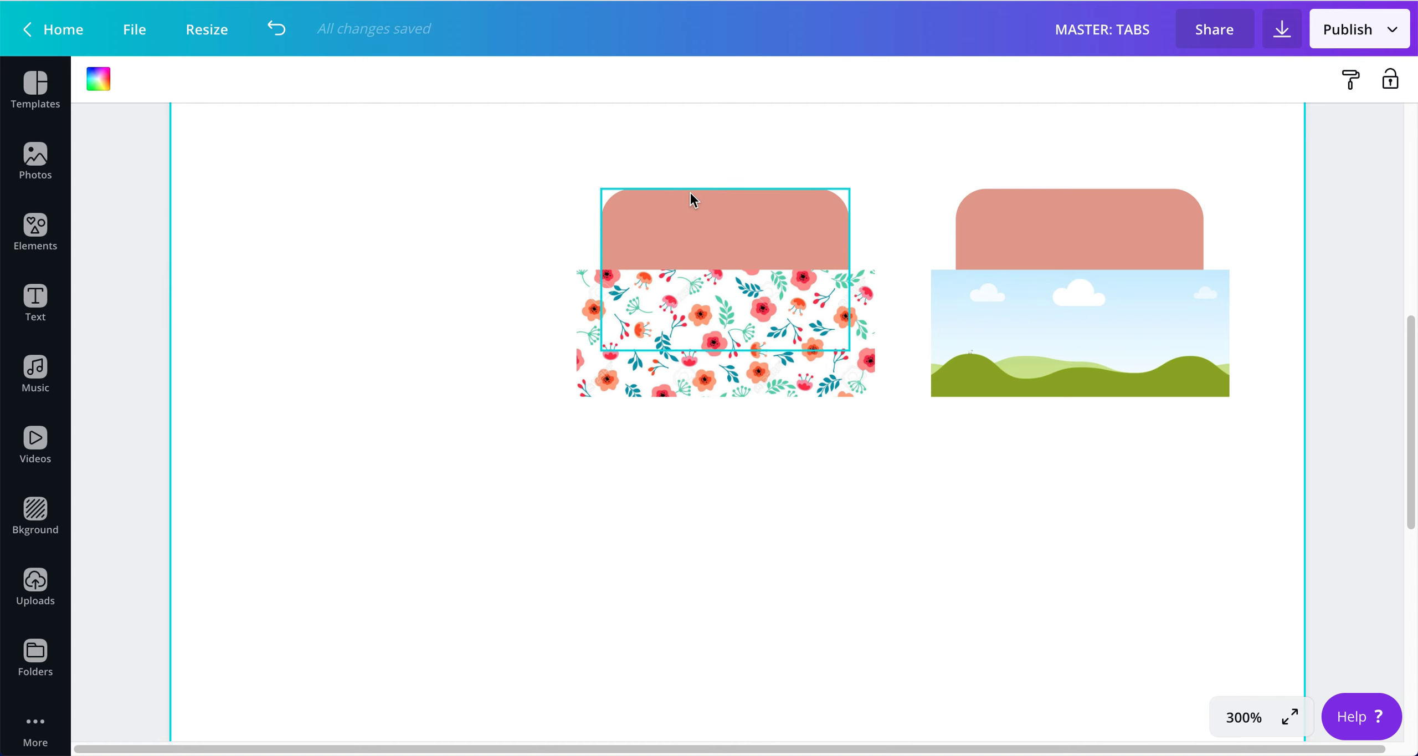
Recolour the left tab to the slate teal-grey swatch
click(649, 227)
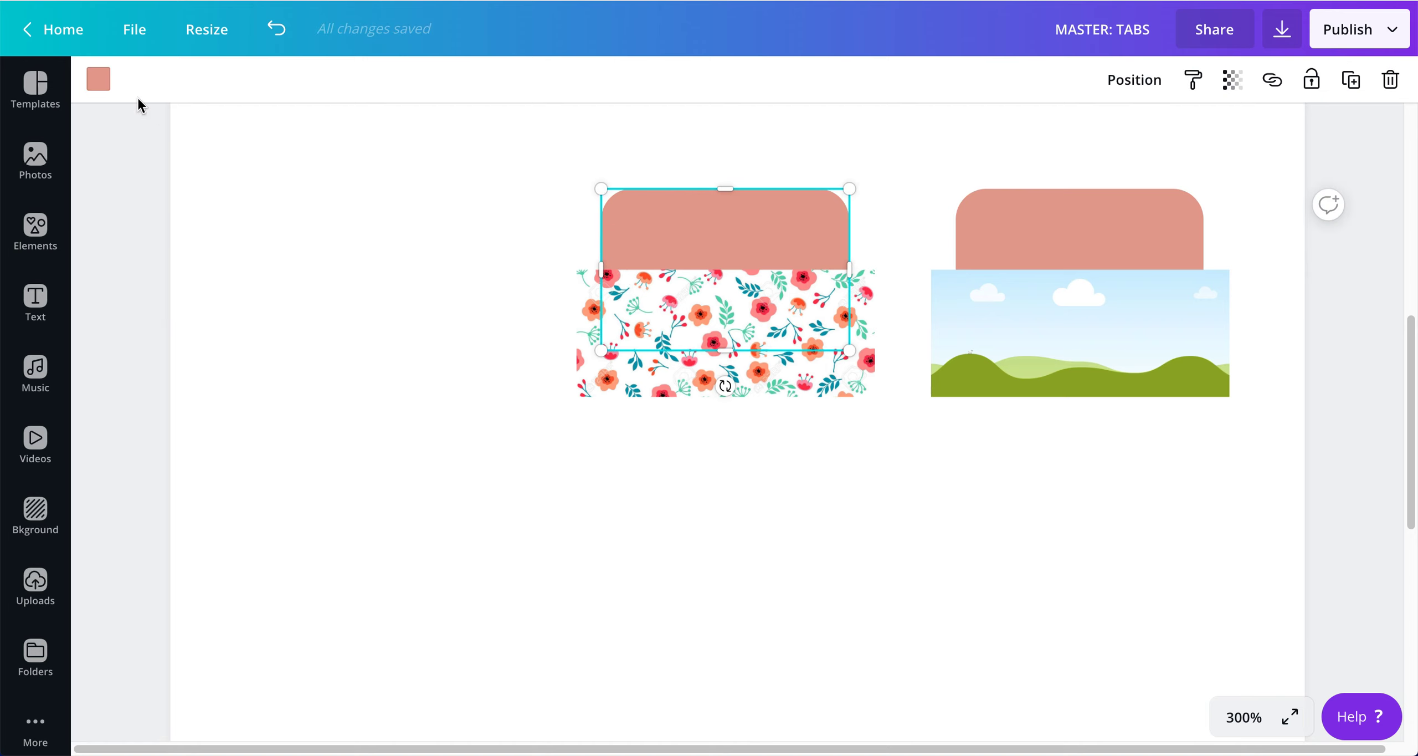
click(108, 83)
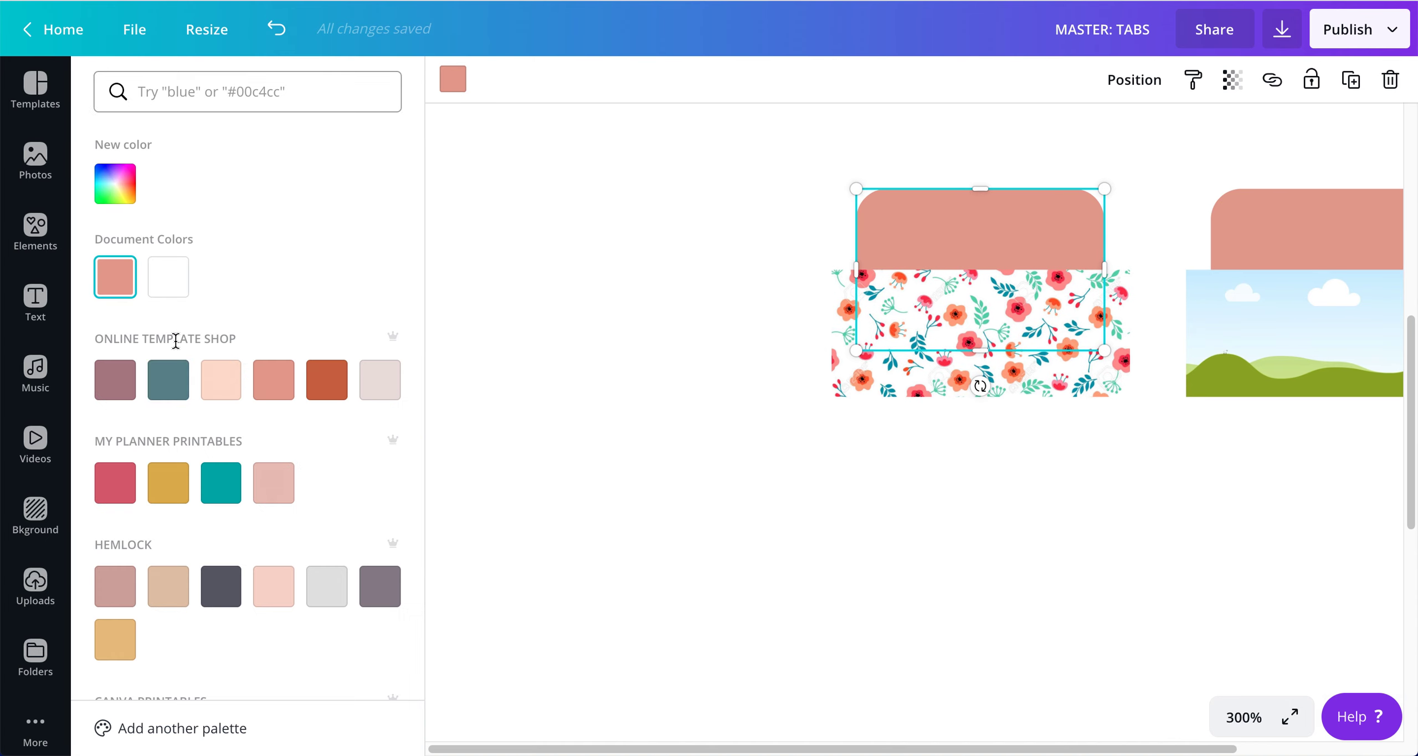
click(177, 384)
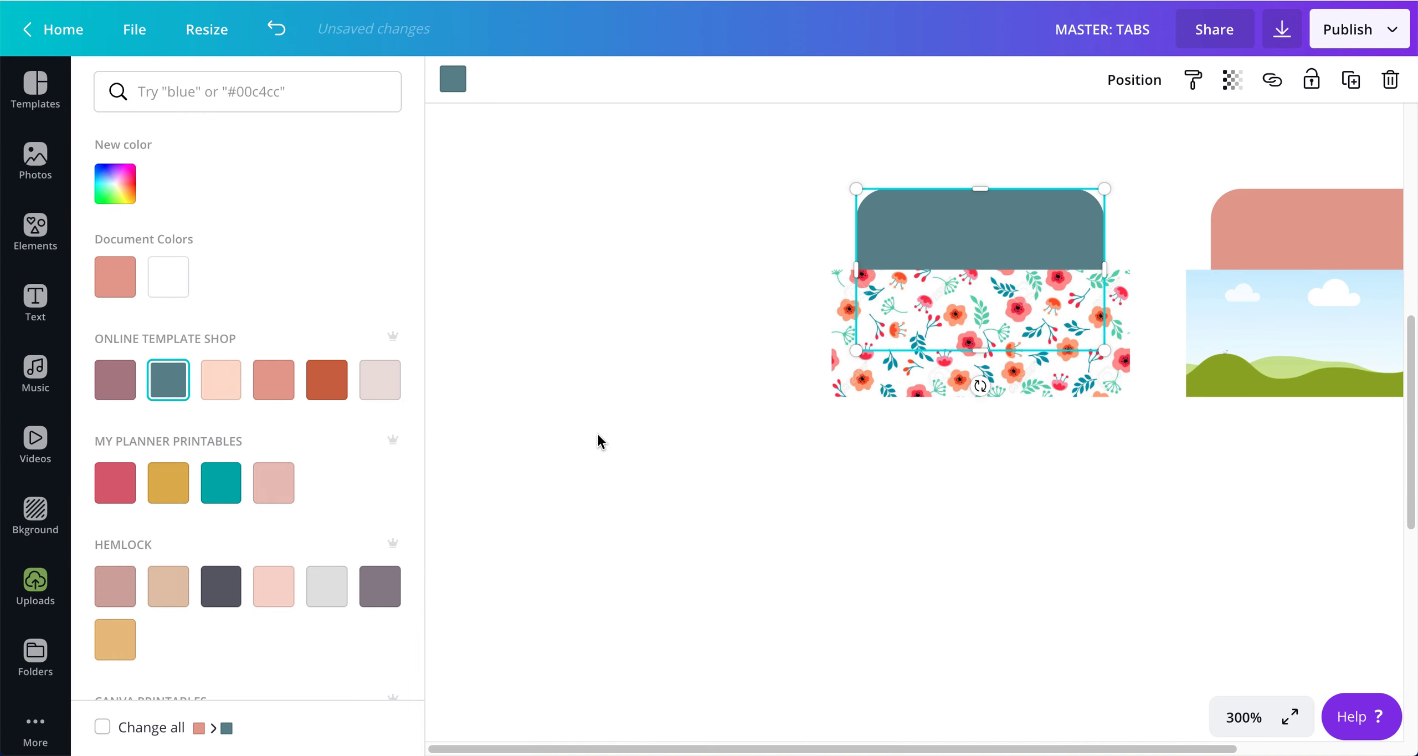
click(221, 483)
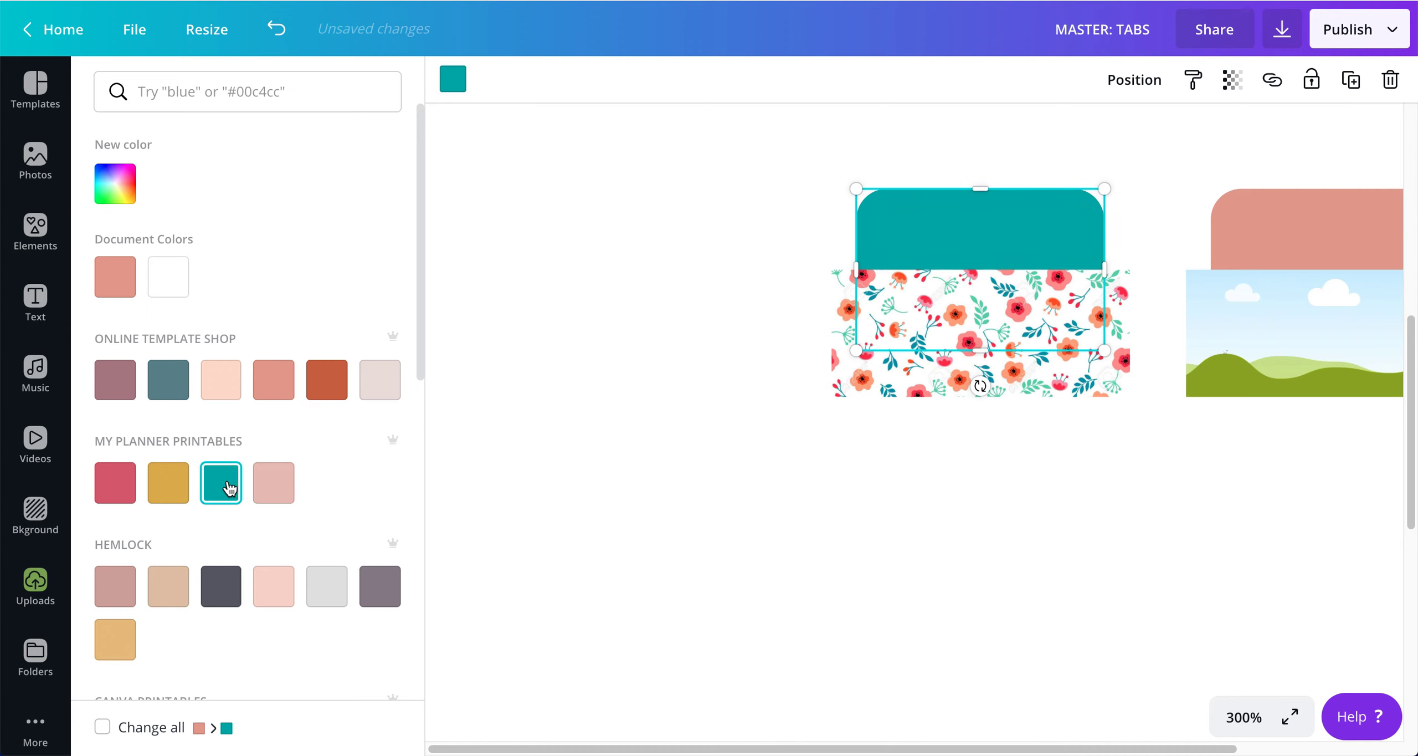
click(169, 379)
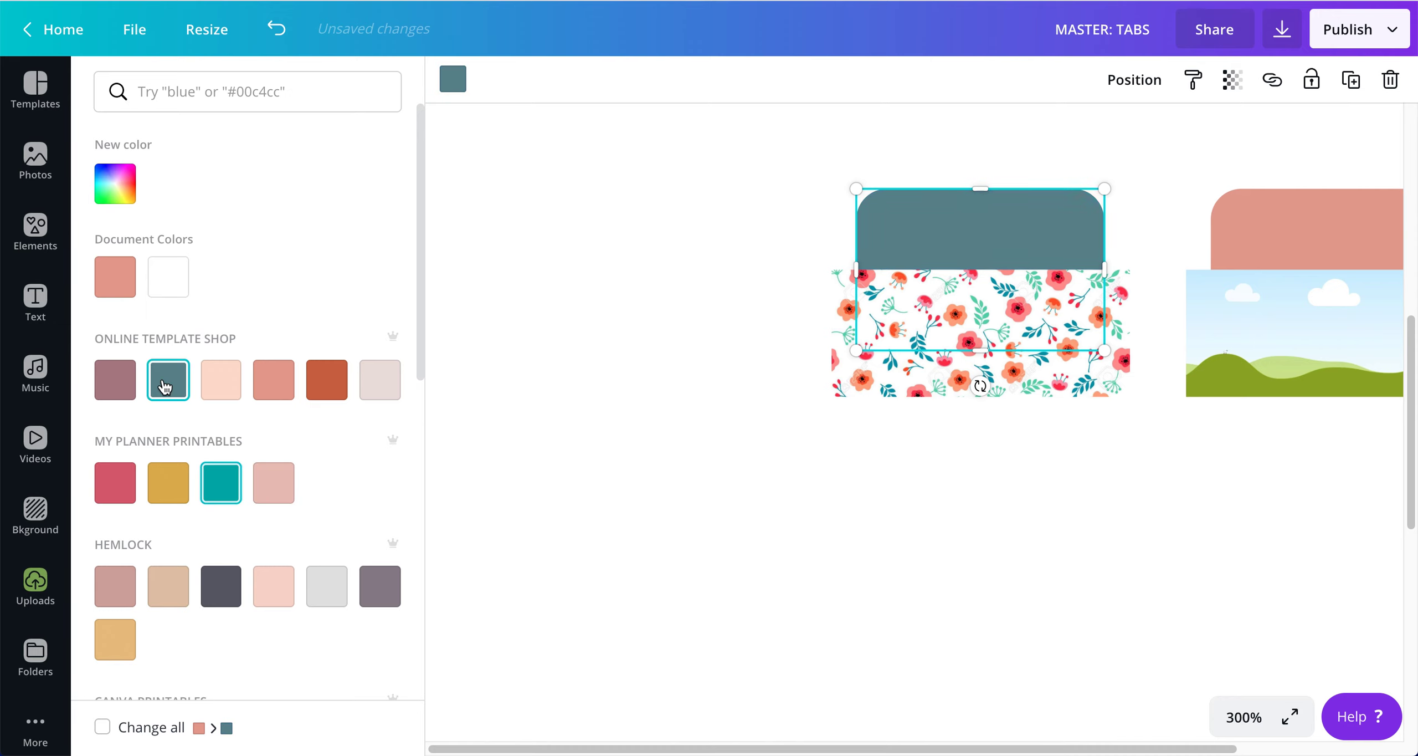
click(446, 398)
click(696, 568)
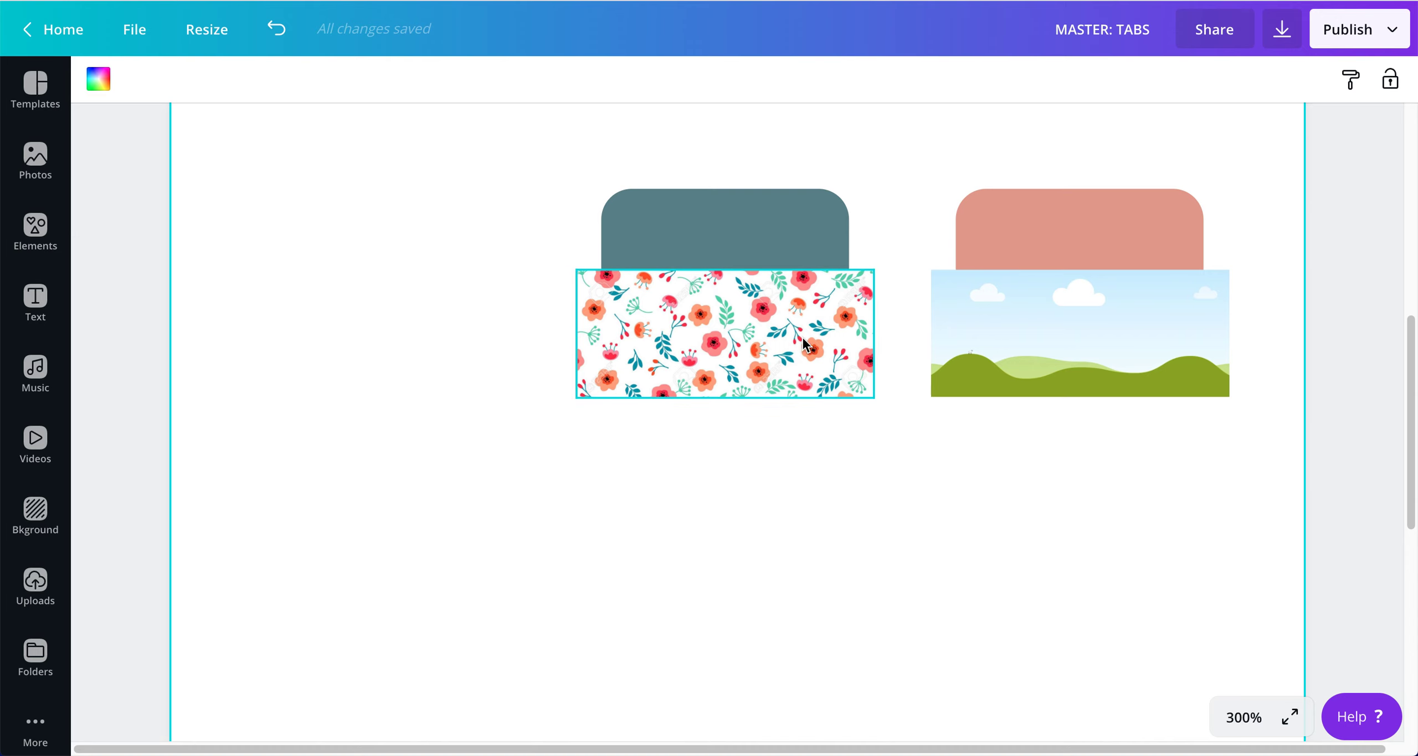
Reposition the floral pattern within its frame, then select both tabs together
double_click(723, 344)
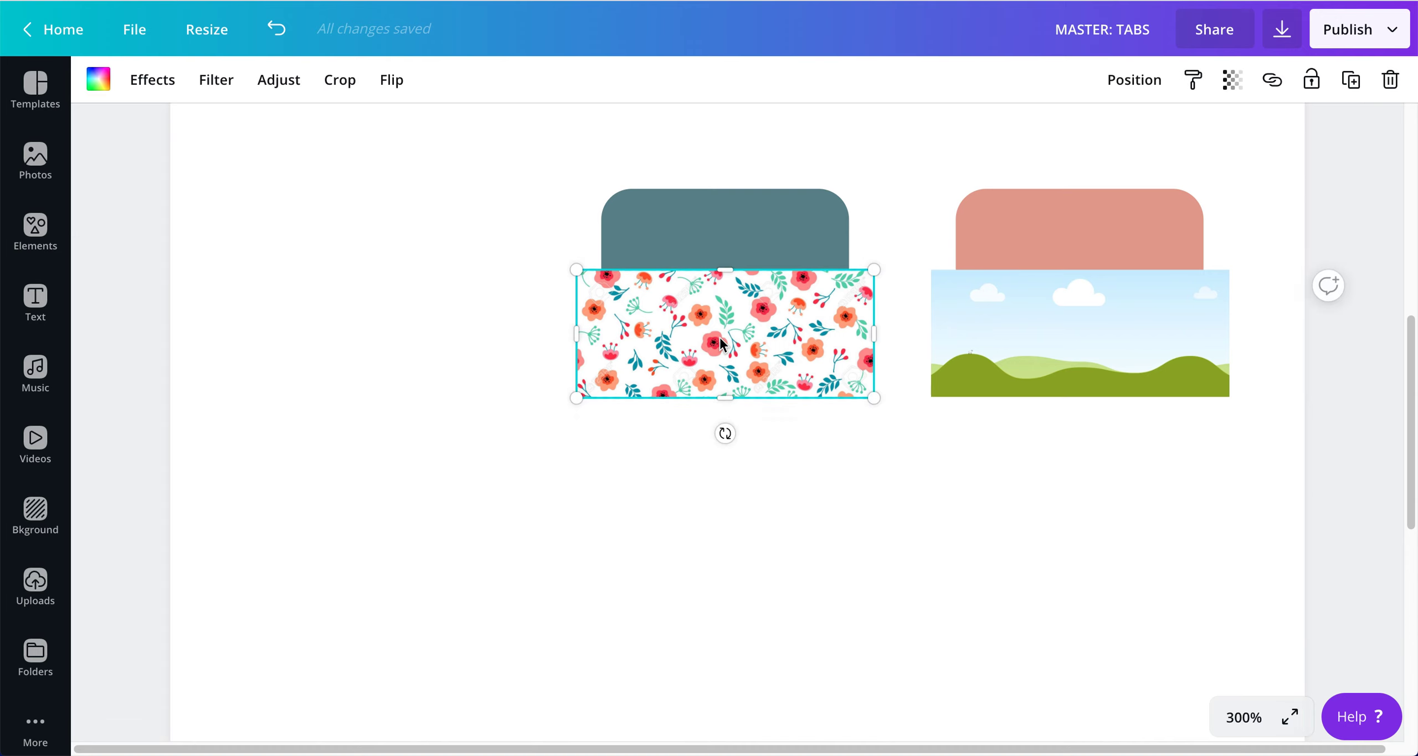
drag(726, 253, 731, 285)
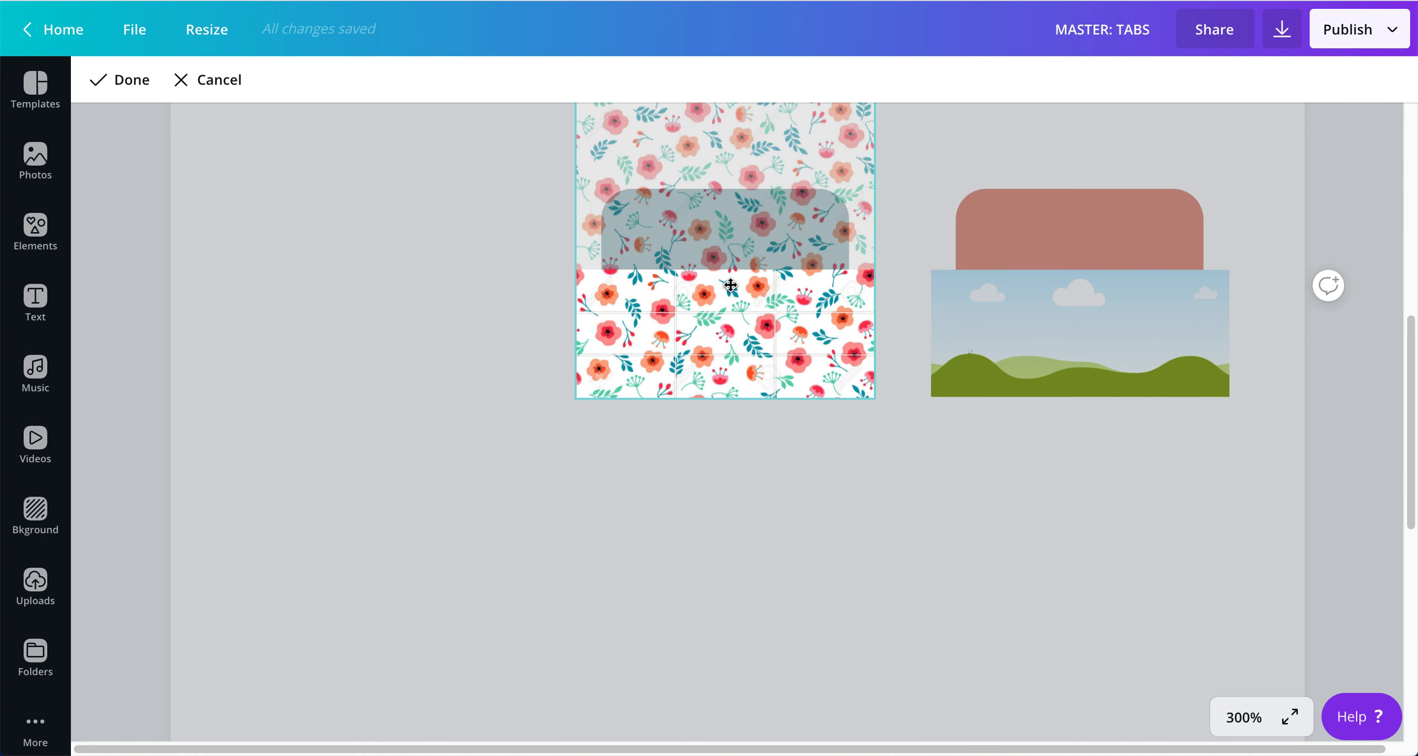
click(687, 555)
click(687, 556)
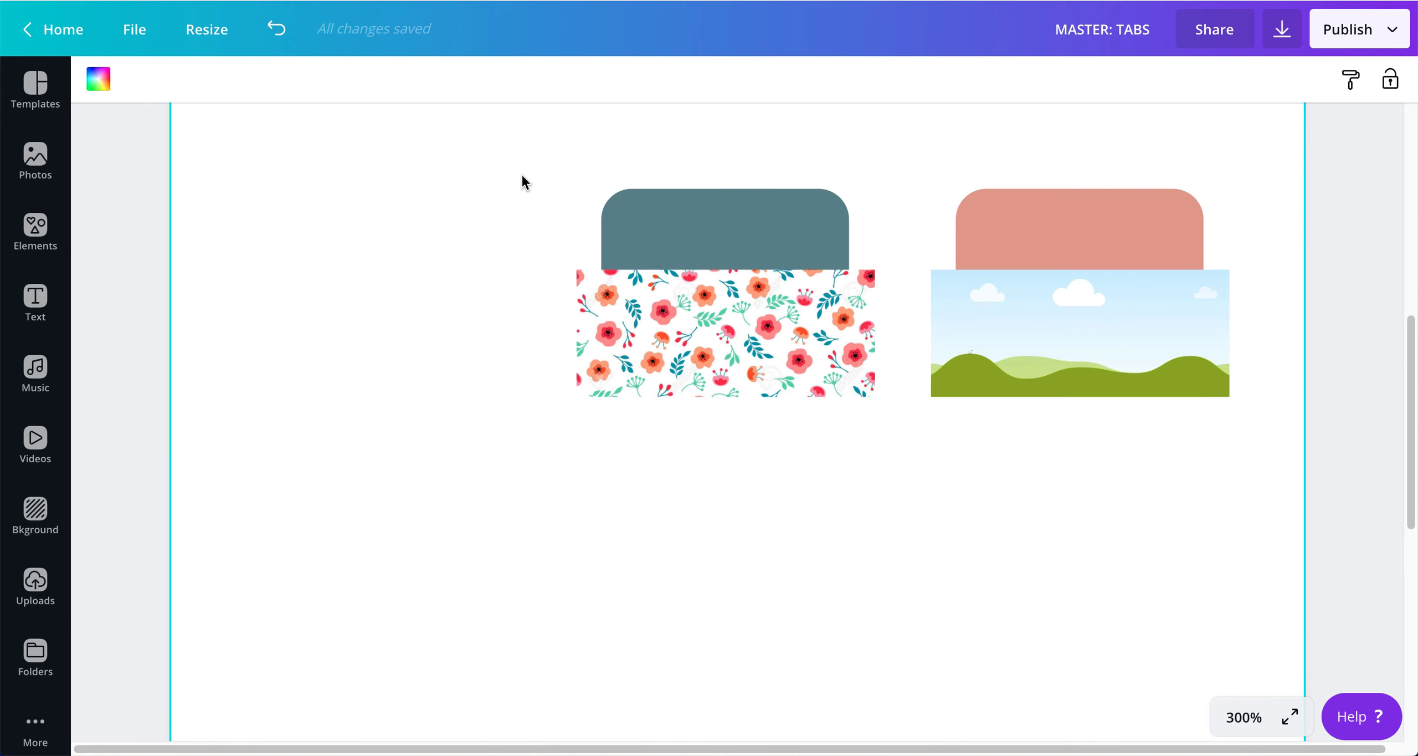
drag(522, 160, 1201, 463)
Move both tabs left, then duplicate the pink landscape tab into a third tab on the right
drag(1130, 348, 742, 353)
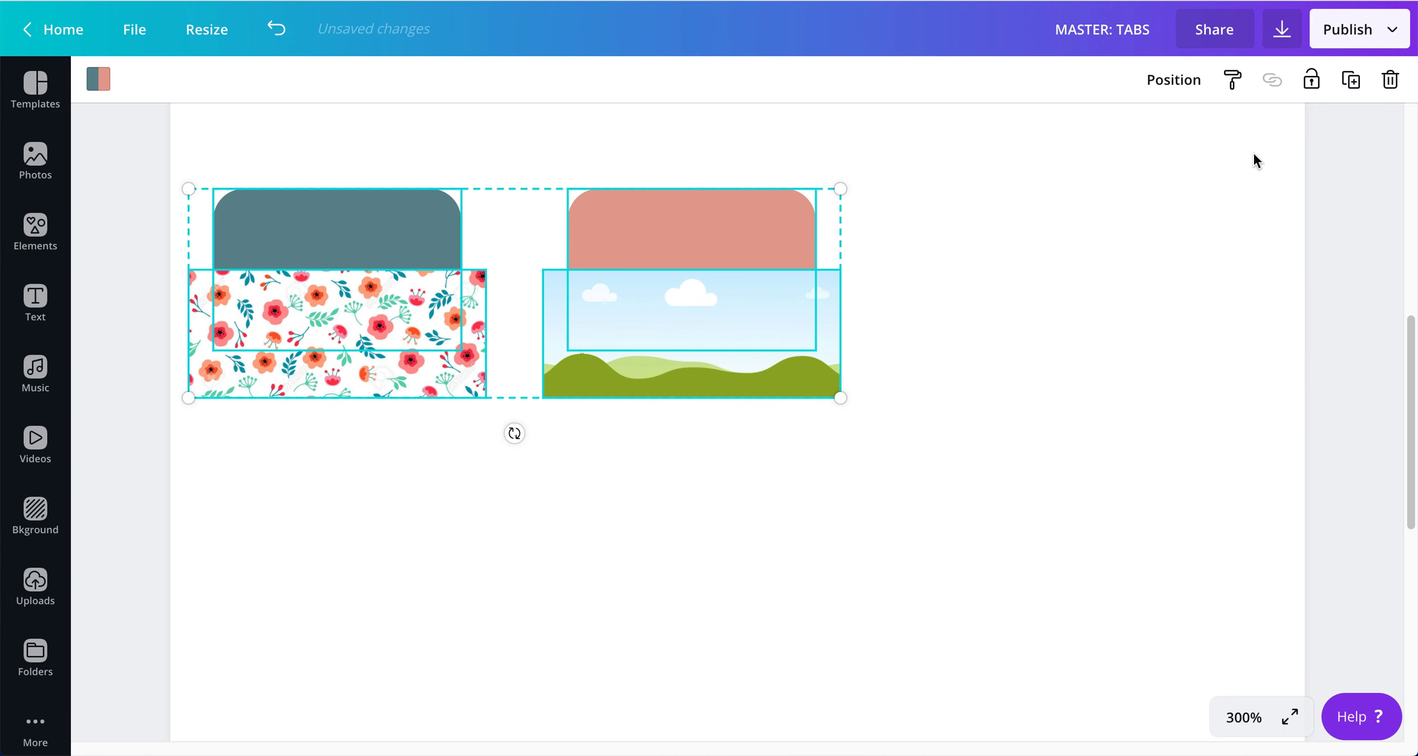
drag(894, 148, 663, 505)
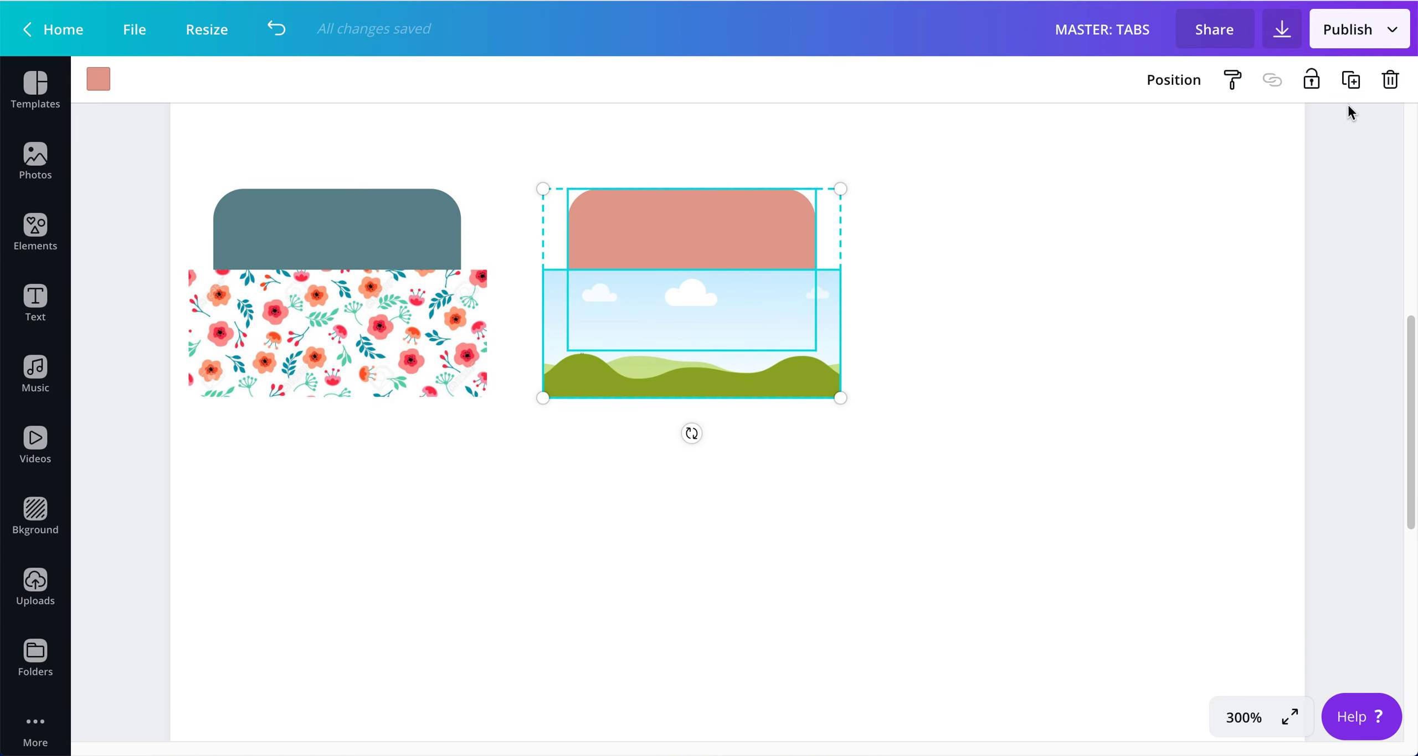
click(1351, 79)
drag(759, 370, 1024, 311)
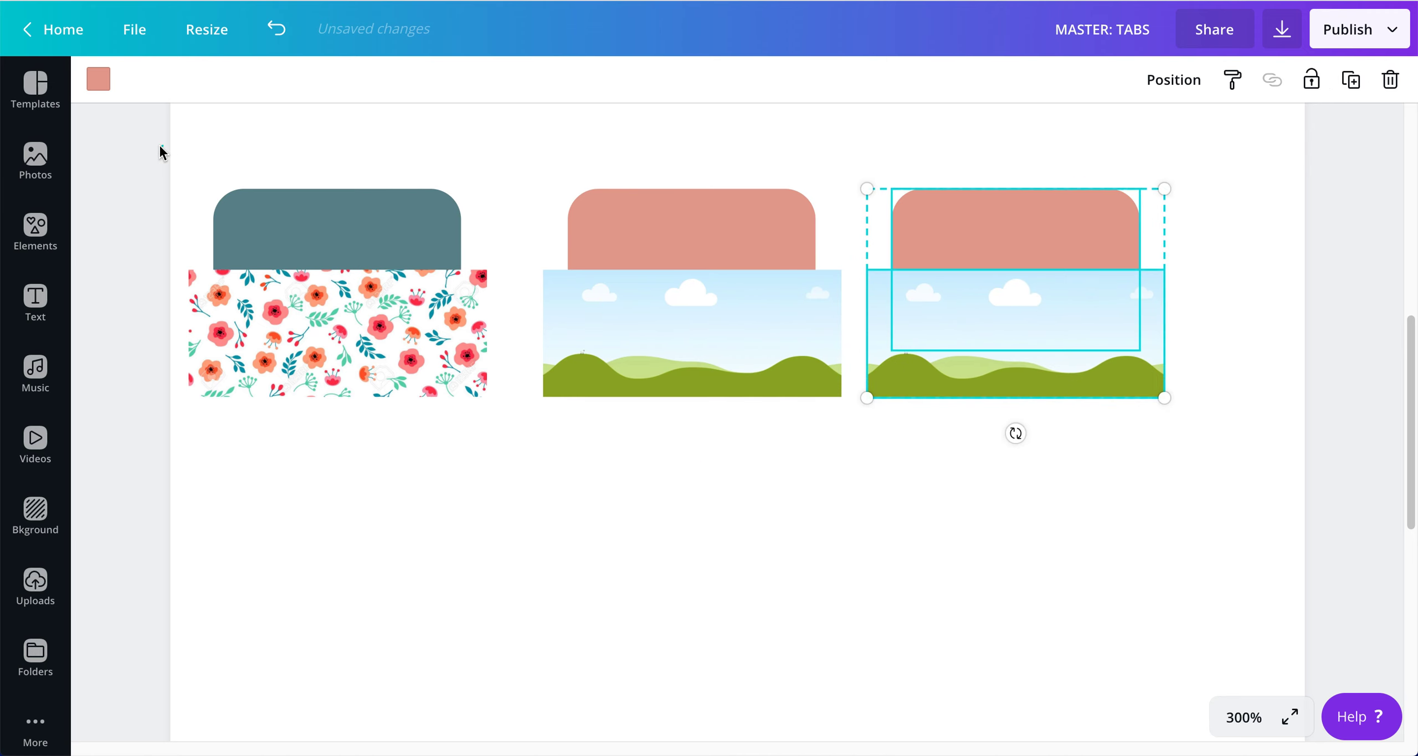
Nudge the three-tab row right and shift the middle tab left for even spacing
drag(155, 149, 1308, 508)
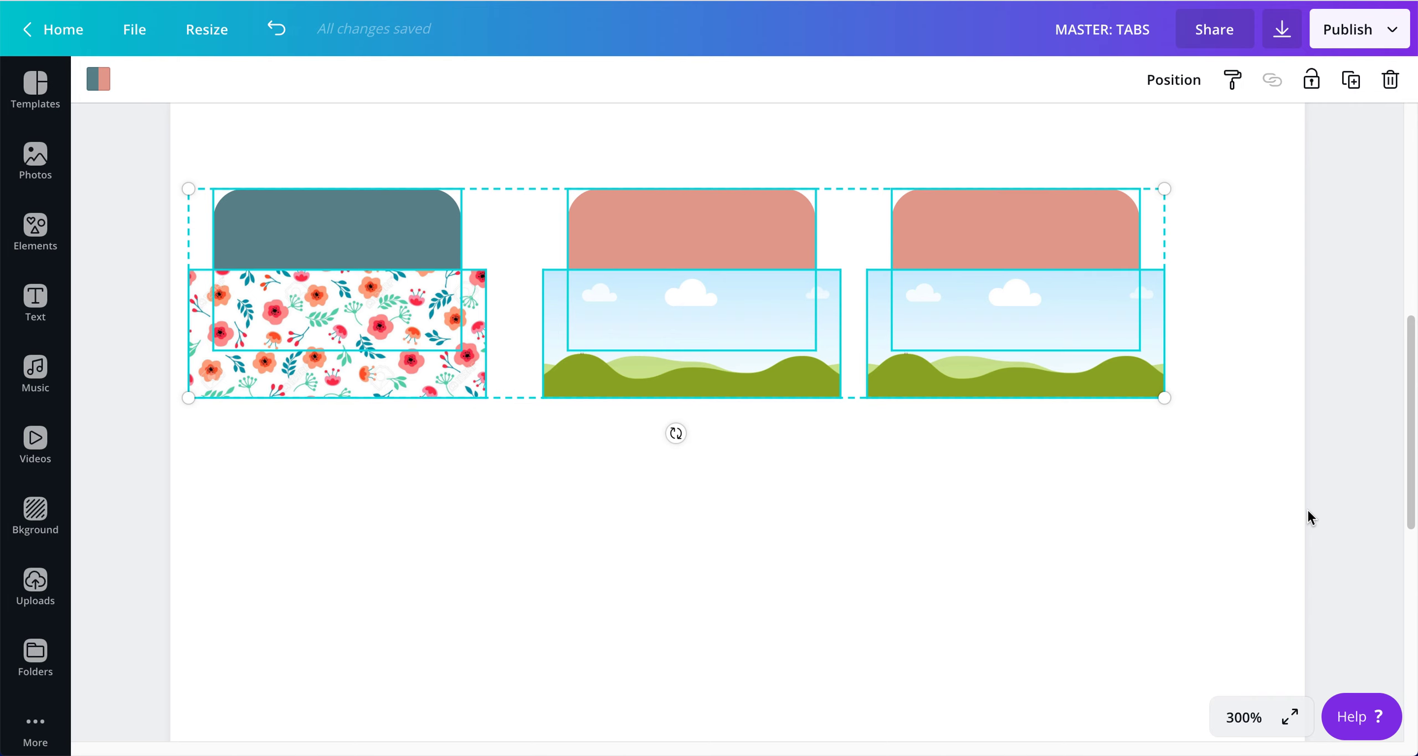
key(Right)
key(Right)
key(Right)
key(Right)
key(Right)
key(Right)
key(Right)
key(Right)
key(Right)
key(Right)
key(Right)
key(Right)
key(Right)
key(Right)
key(Right)
key(Right)
key(Right)
key(Right)
key(Right)
key(Right)
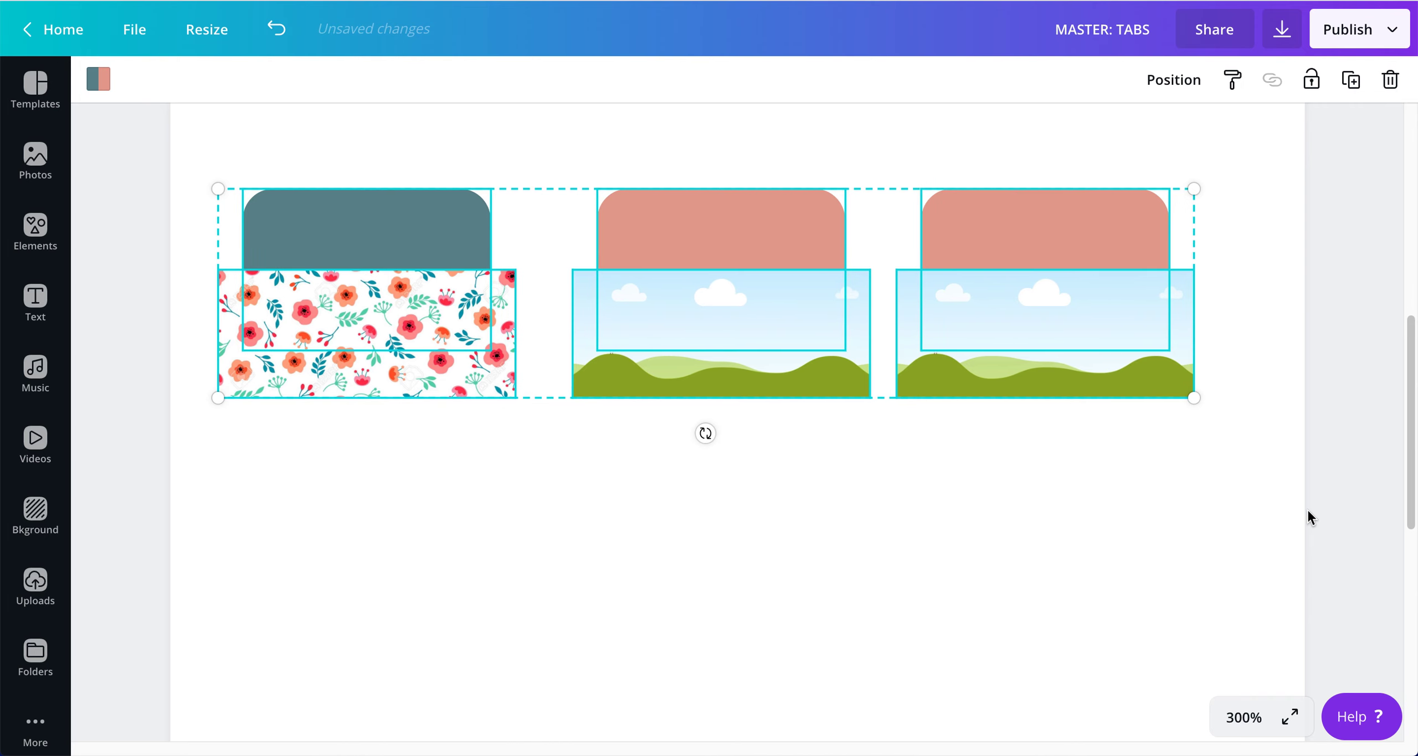
key(Right)
key(Right)
key(Right)
key(Right)
key(Right)
key(Right)
key(Right)
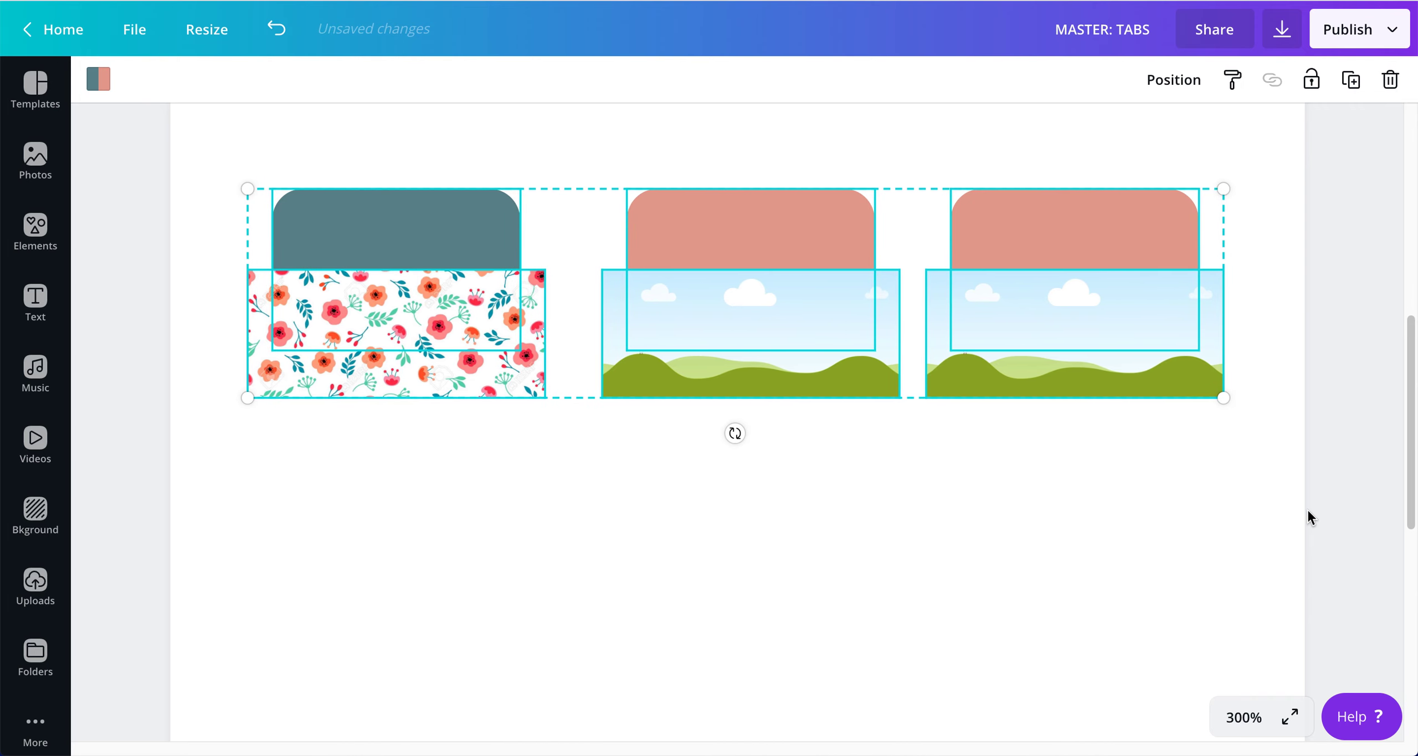
click(801, 547)
drag(784, 150, 785, 467)
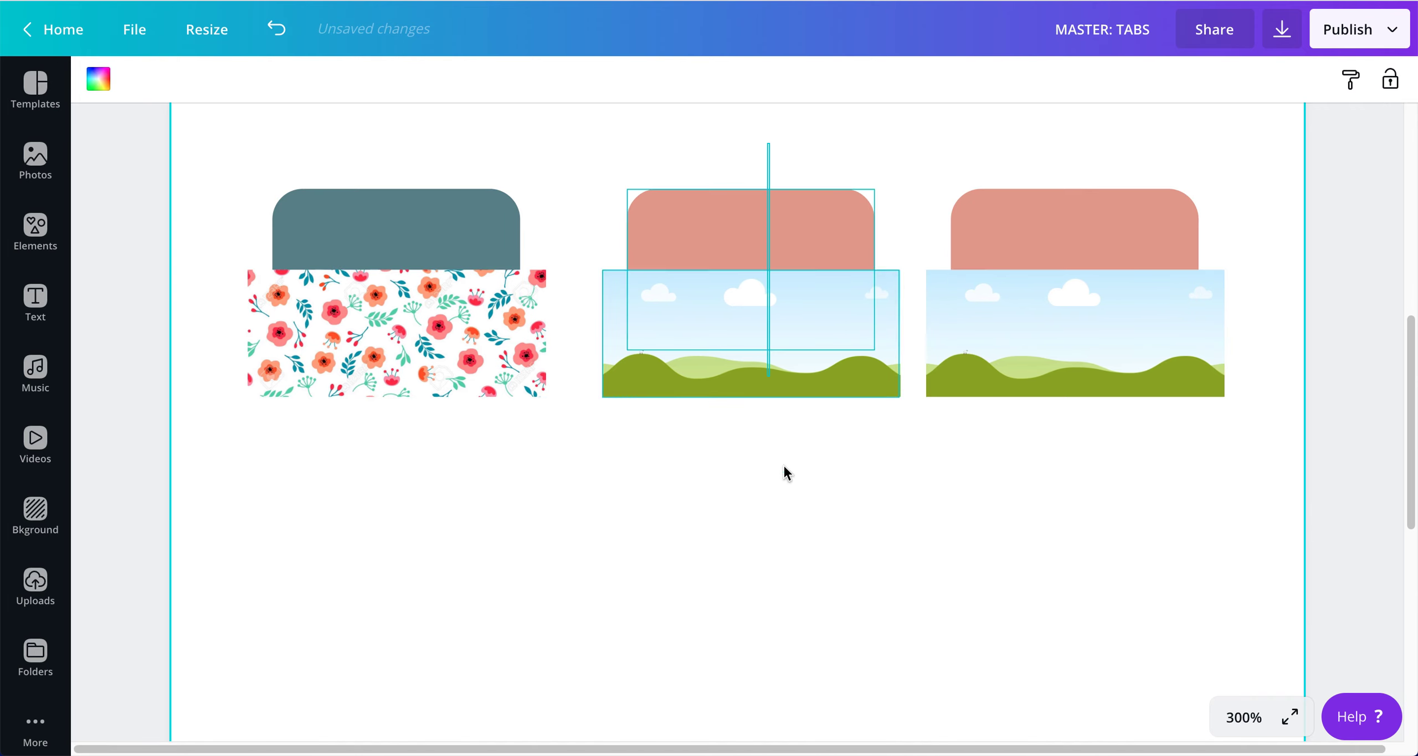
drag(787, 473, 774, 472)
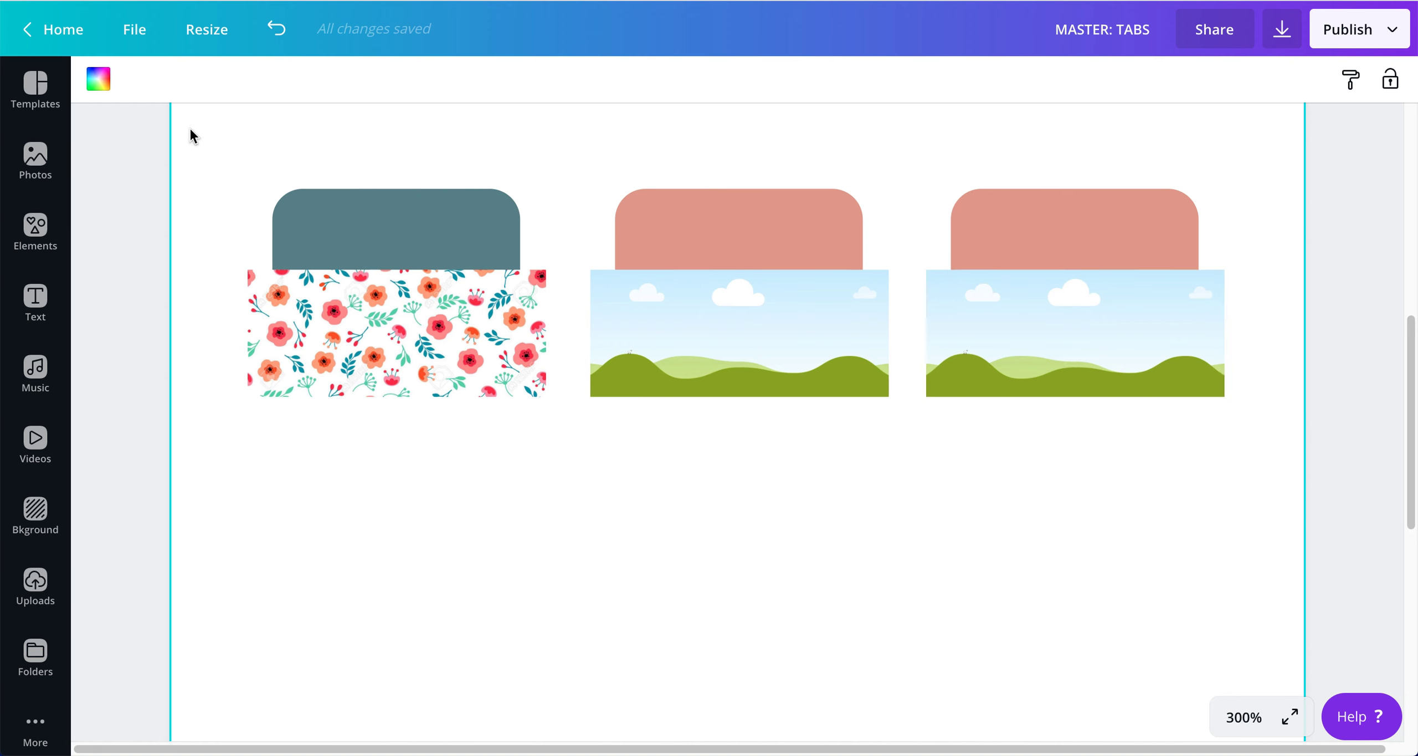
drag(193, 138, 1304, 477)
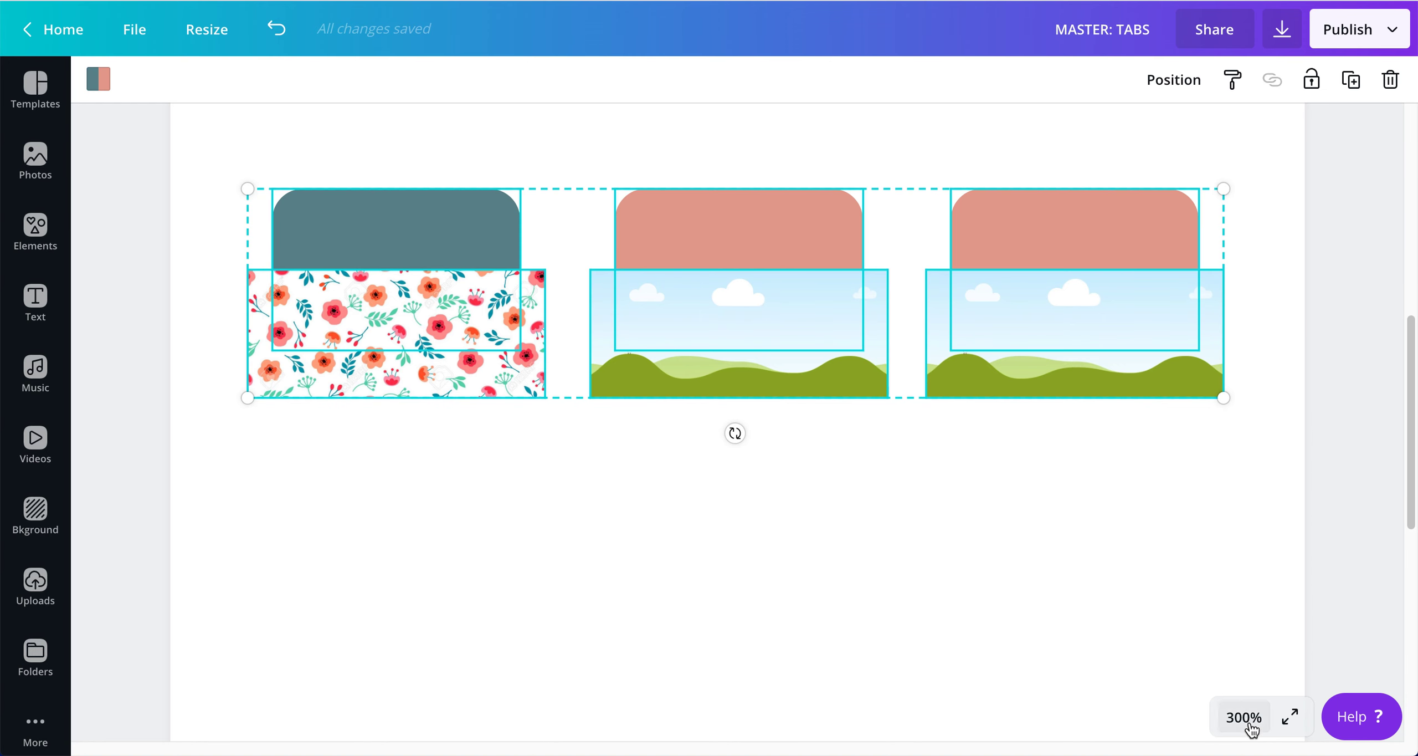
At 100% zoom, drag the three-tab row to the top centre of the page
click(1245, 717)
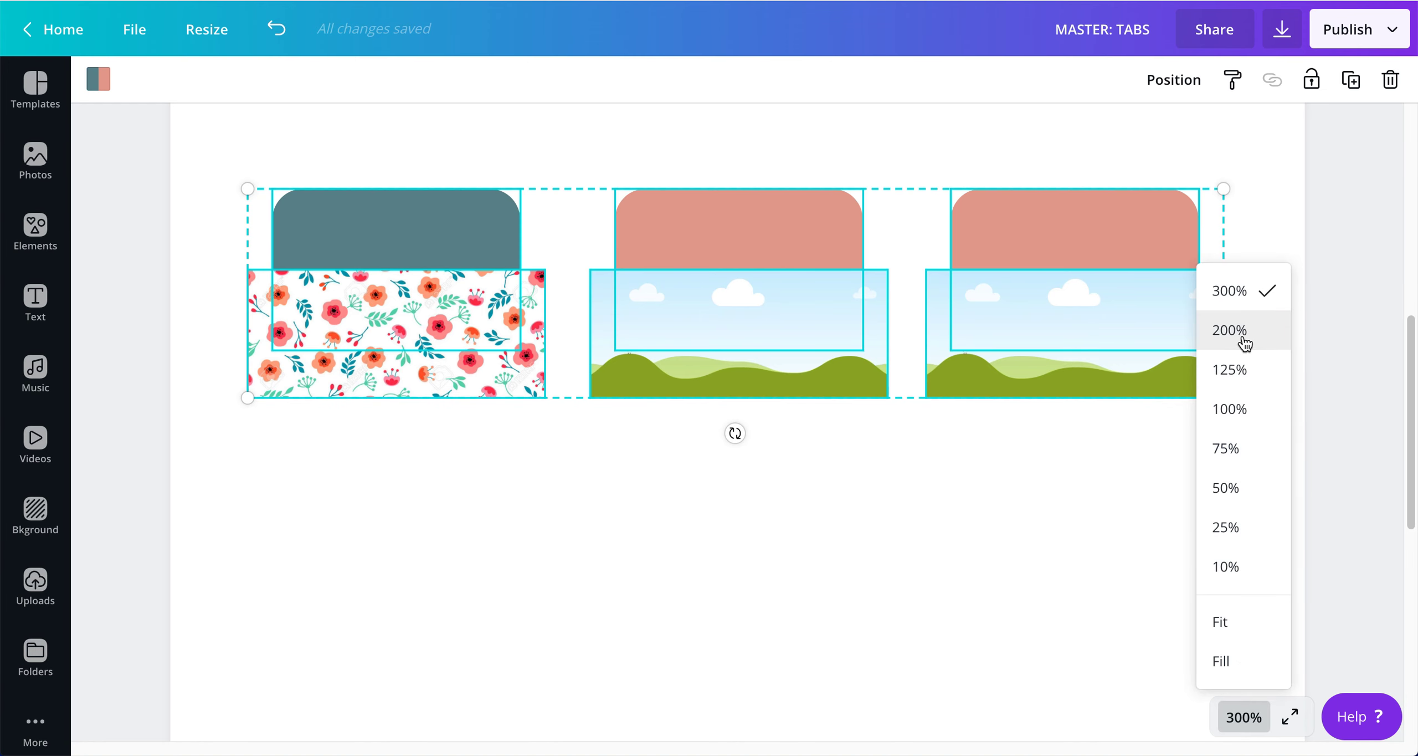
click(1242, 405)
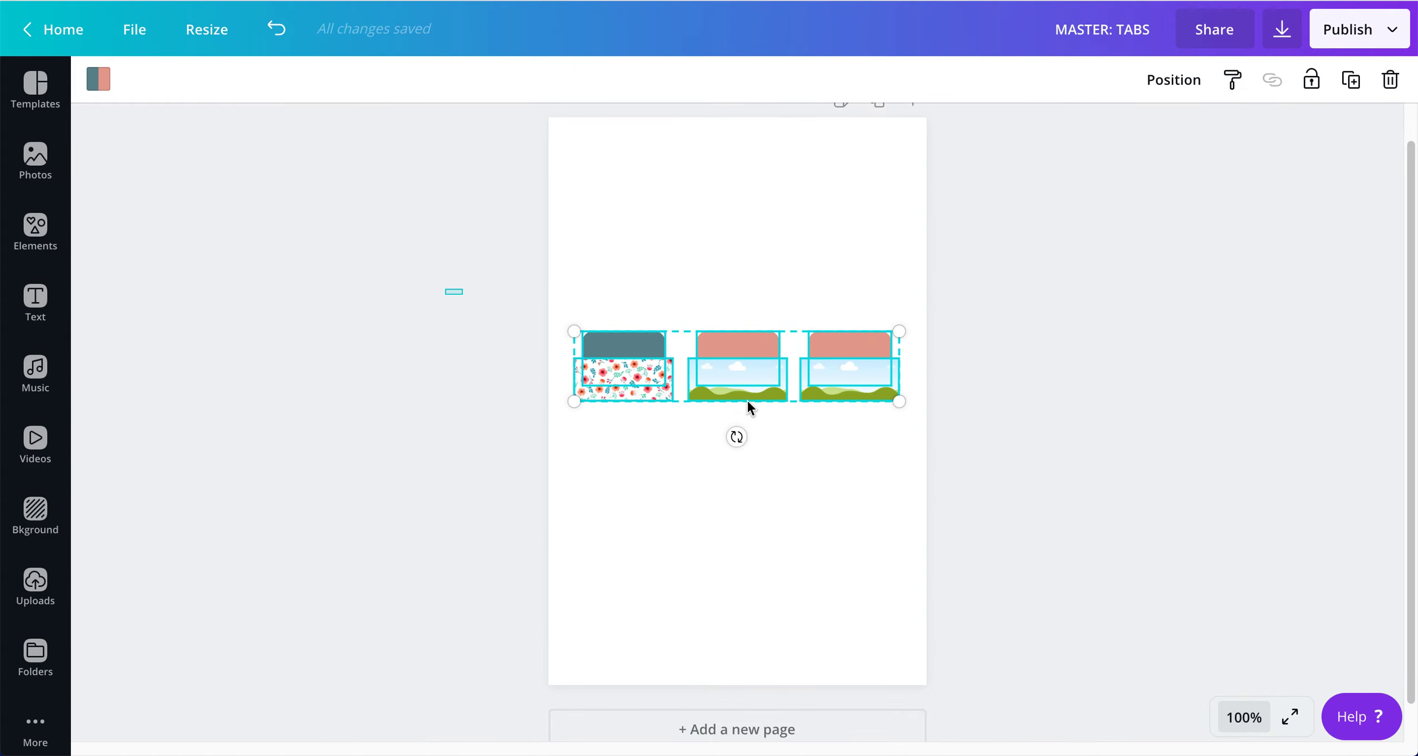
drag(445, 289, 953, 460)
drag(860, 378, 855, 188)
click(852, 353)
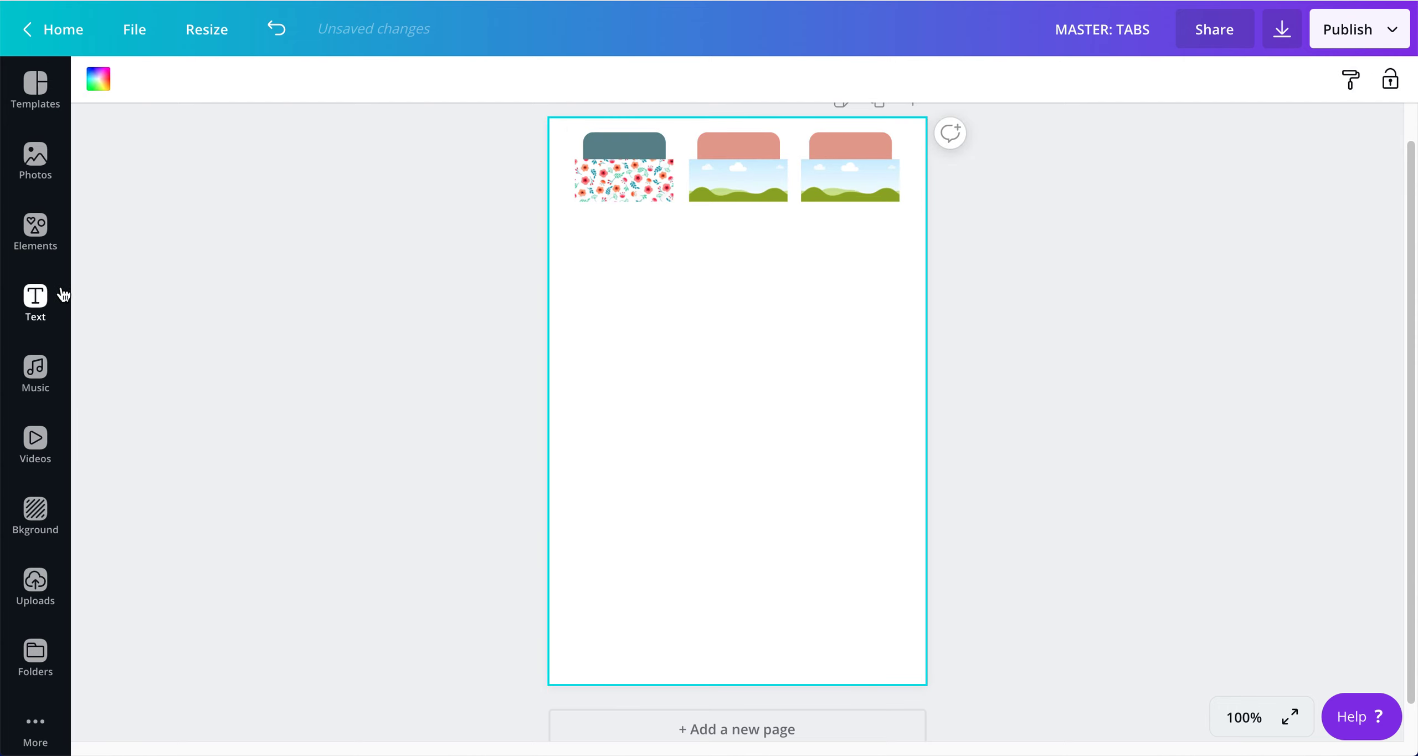
Add a salmon square, zoom to 300%, and shrink it toward the upper left
click(34, 229)
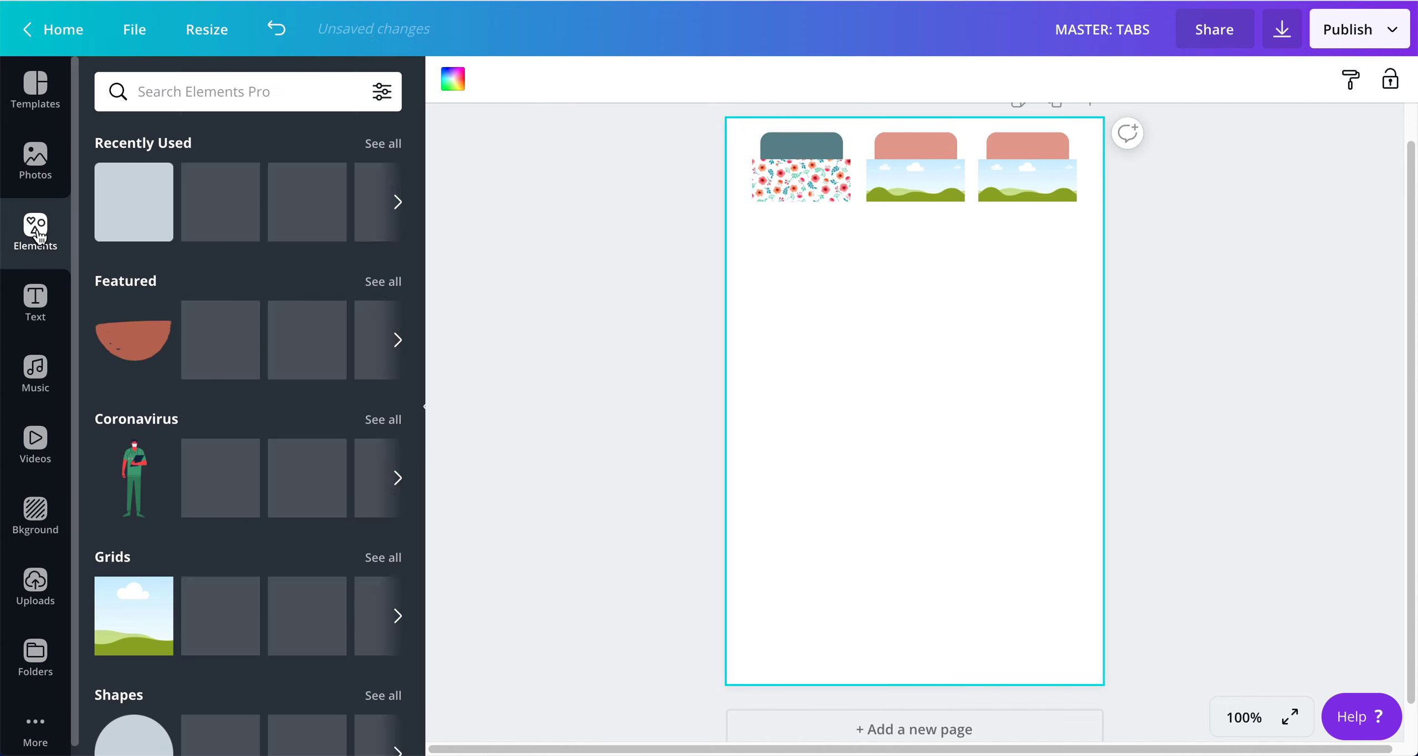
click(123, 222)
click(440, 422)
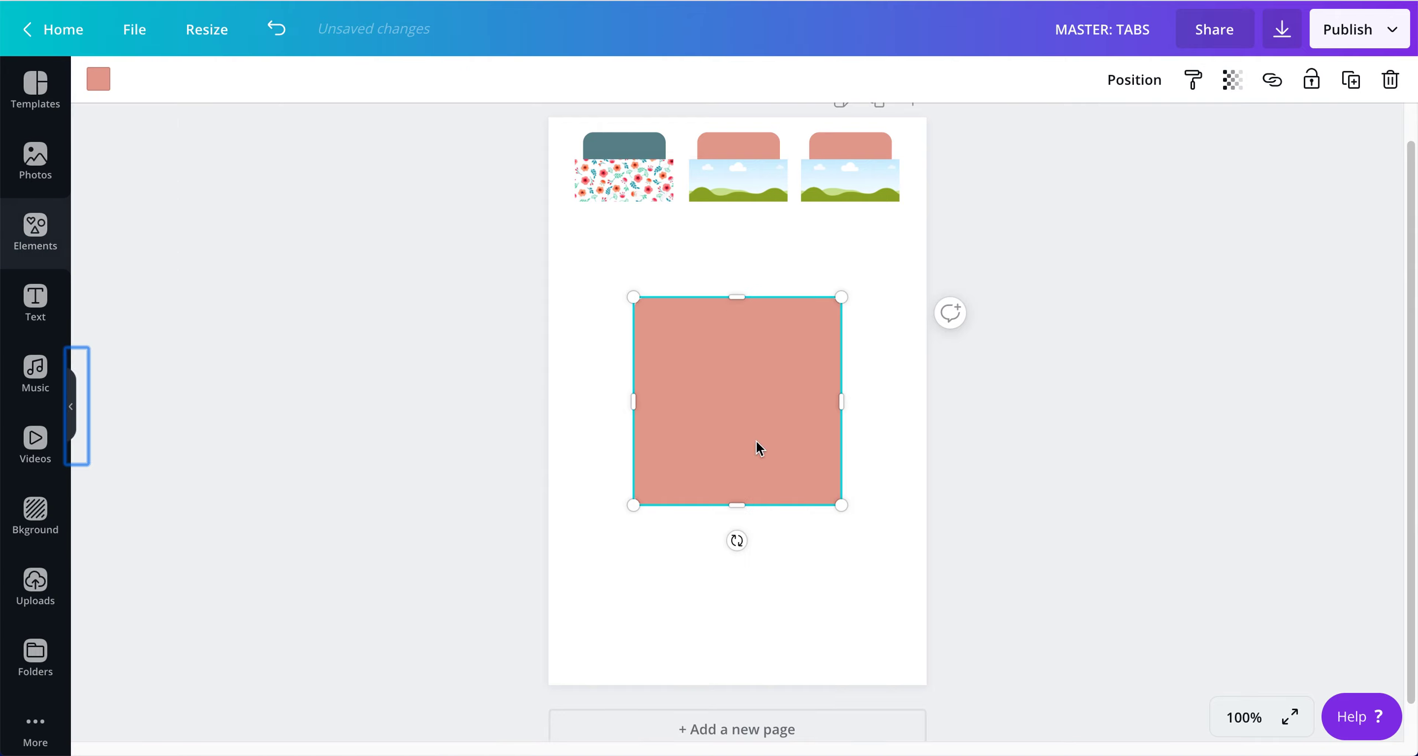
click(1233, 718)
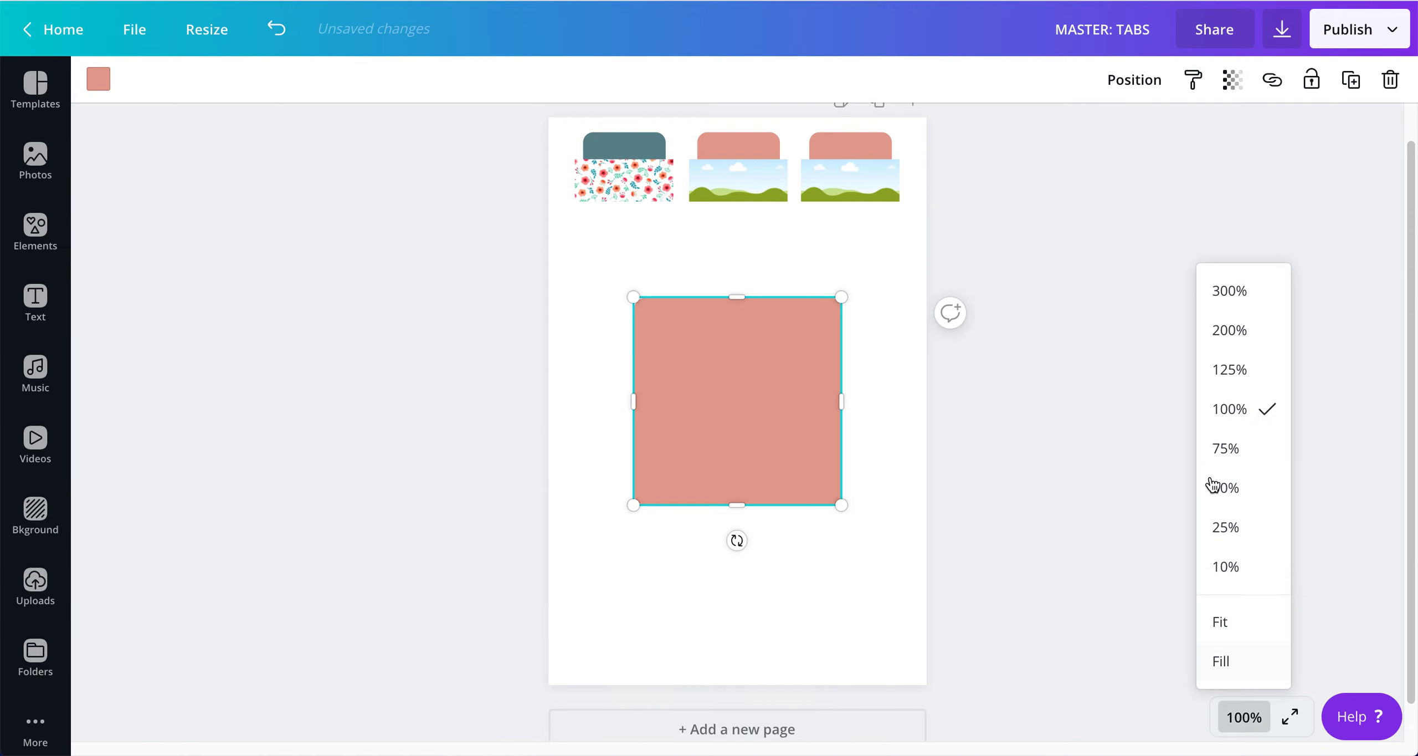
click(1230, 291)
click(994, 396)
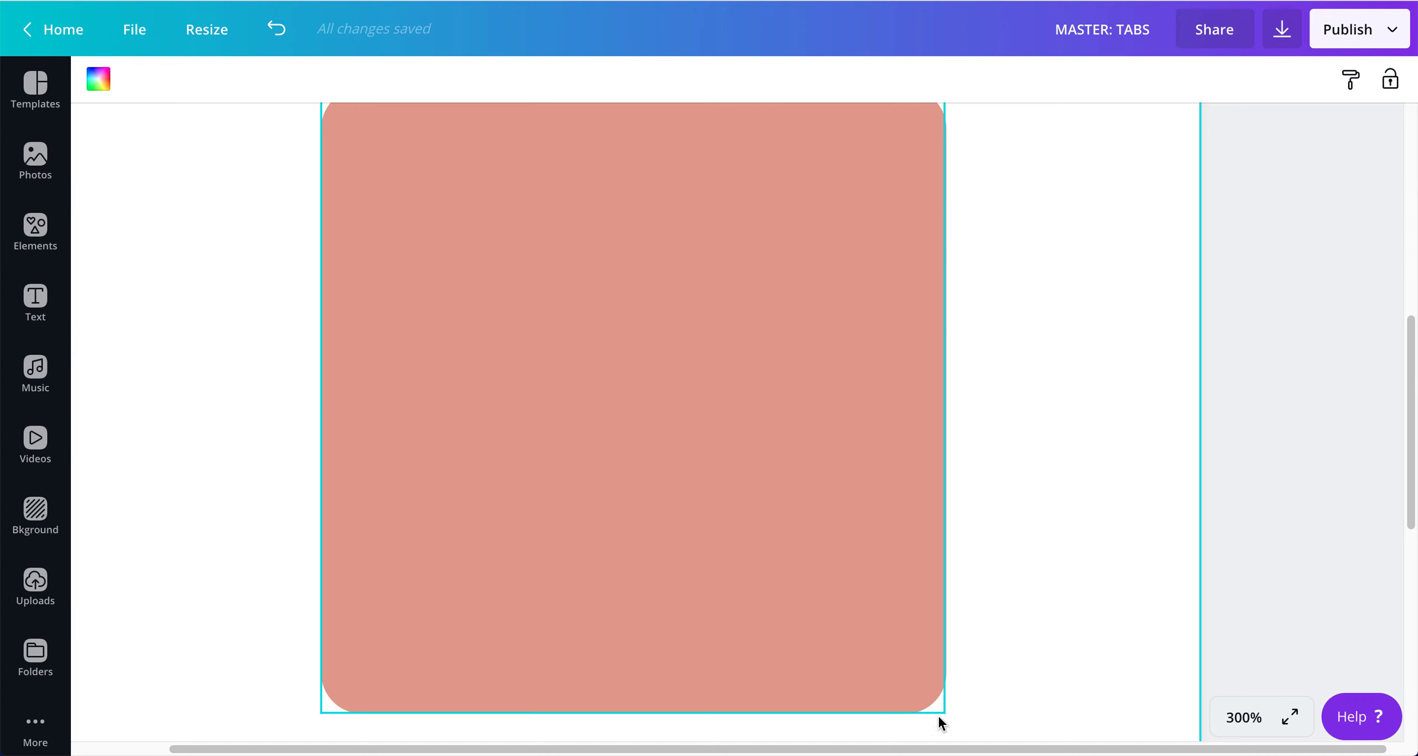
click(903, 670)
drag(940, 711, 592, 314)
drag(550, 196, 615, 317)
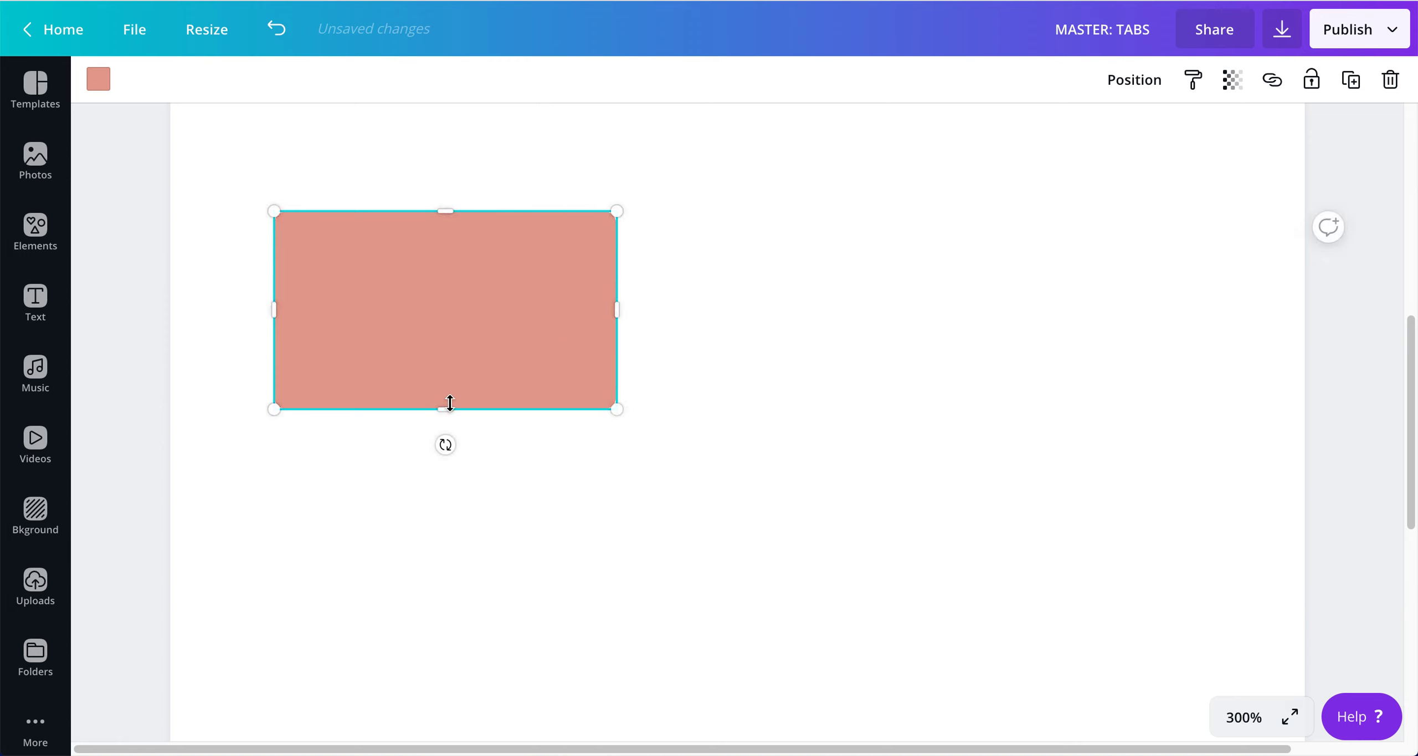
Reshape the square into a 1 in wide tab-sized rectangle and reposition it
drag(446, 408, 460, 340)
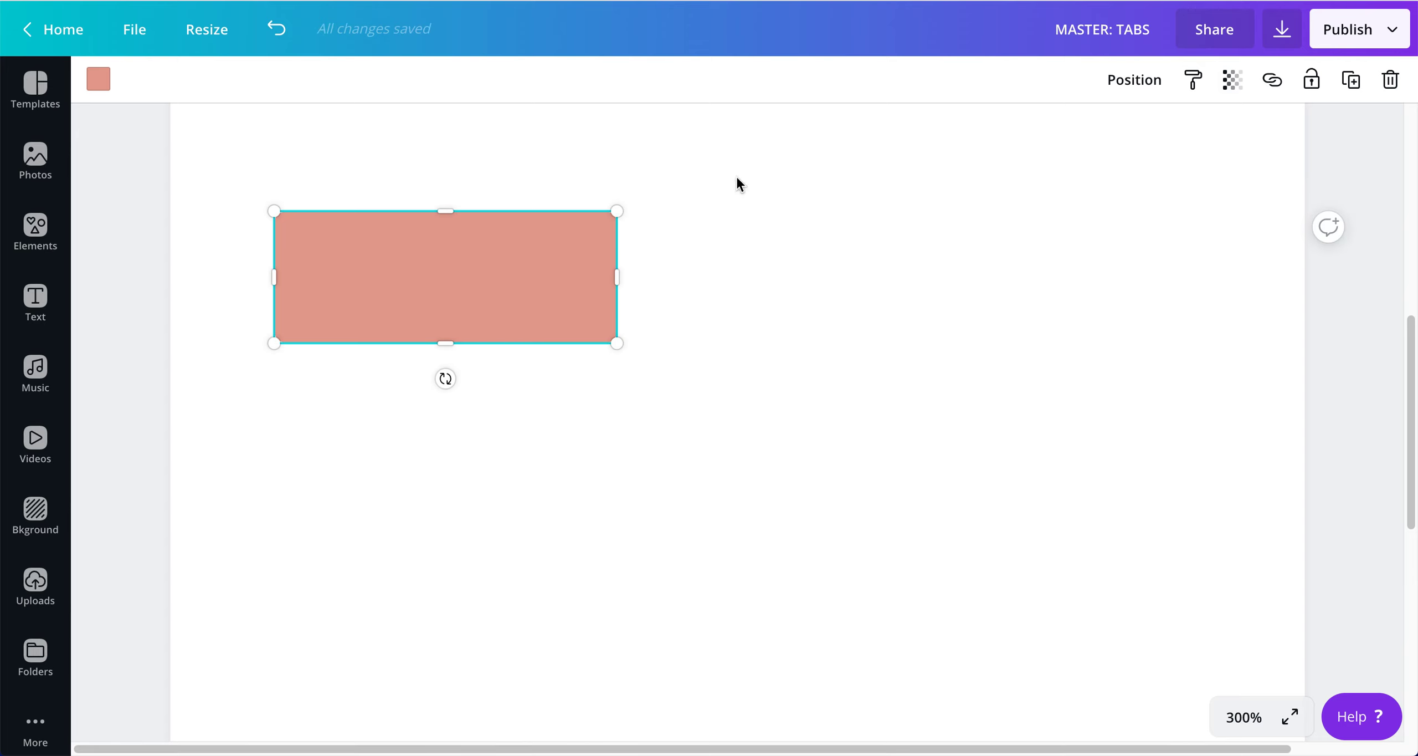
drag(615, 278, 569, 278)
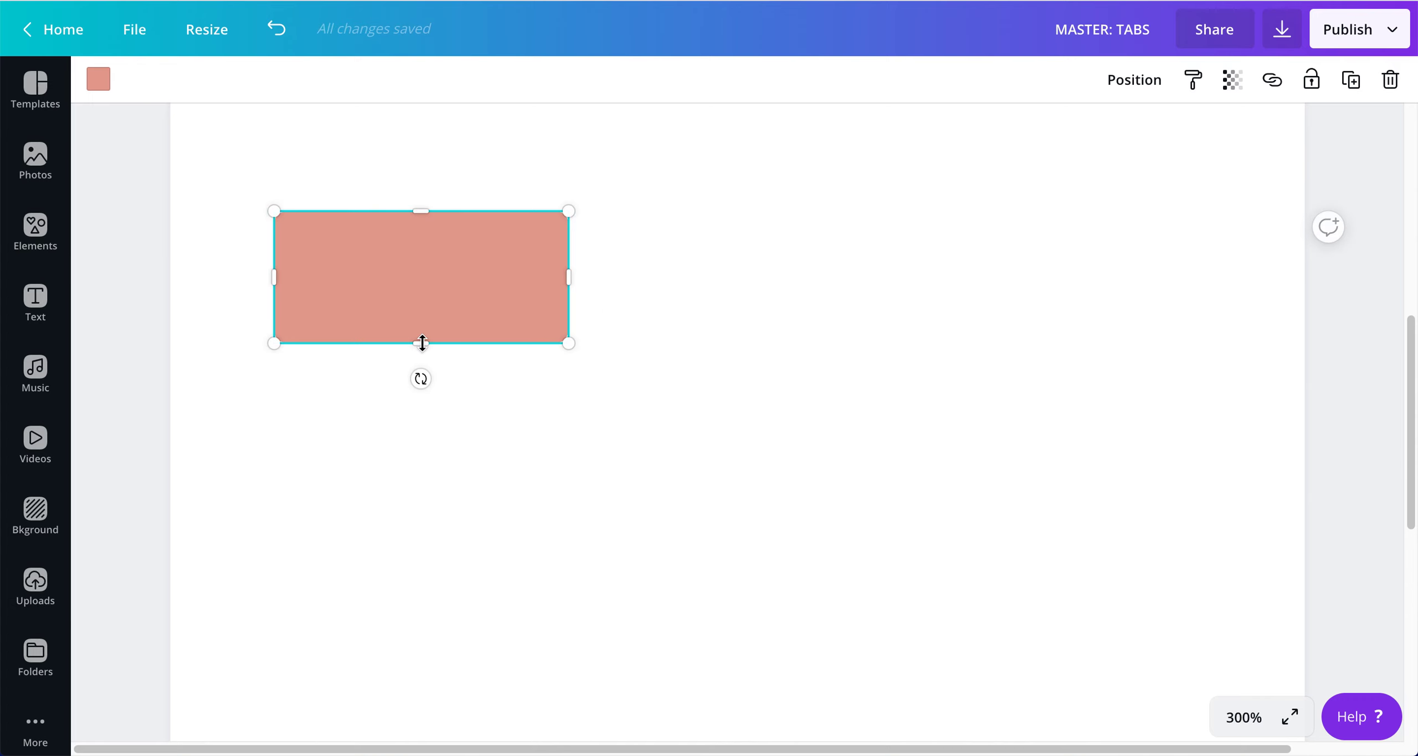
mouse_move(421, 343)
mouse_down()
mouse_move(421, 327)
mouse_move(421, 338)
mouse_up()
drag(423, 253, 646, 301)
click(660, 233)
click(693, 332)
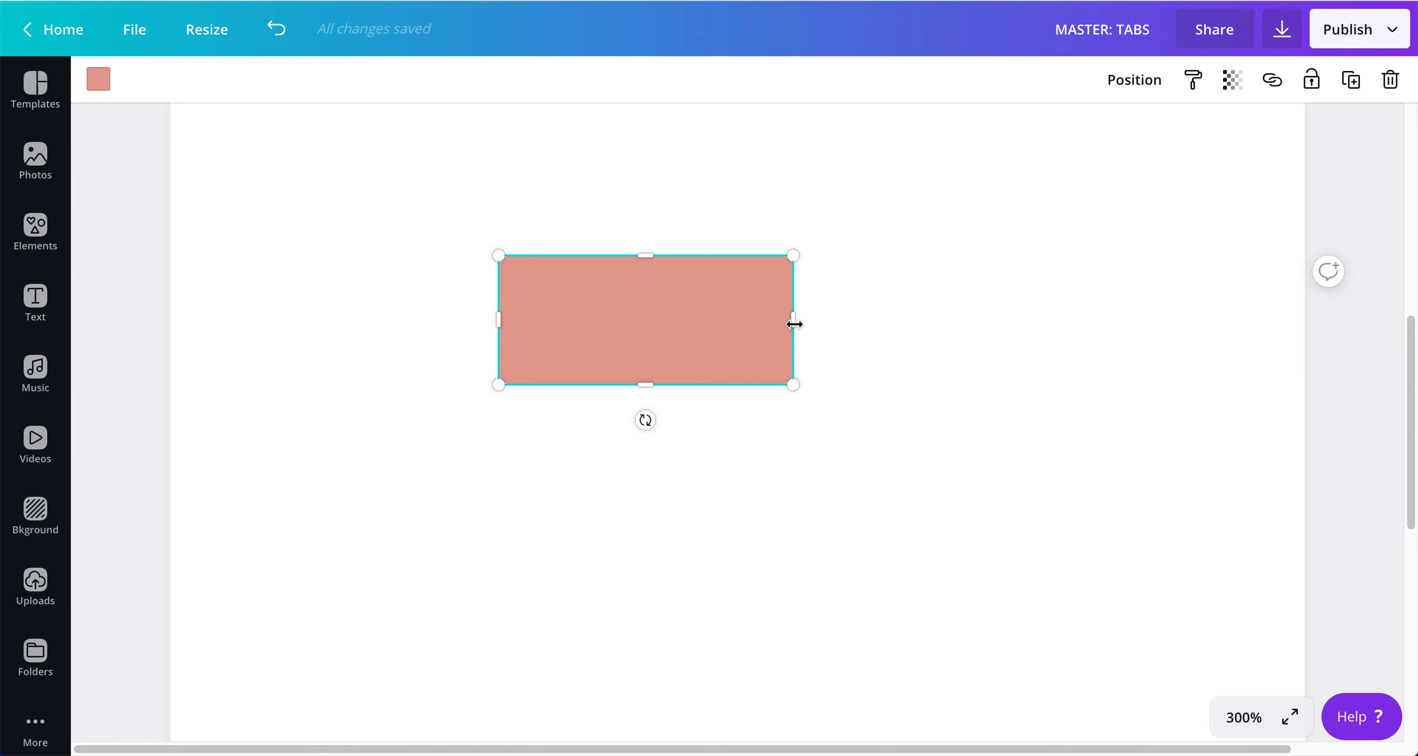
drag(795, 324, 769, 311)
click(672, 184)
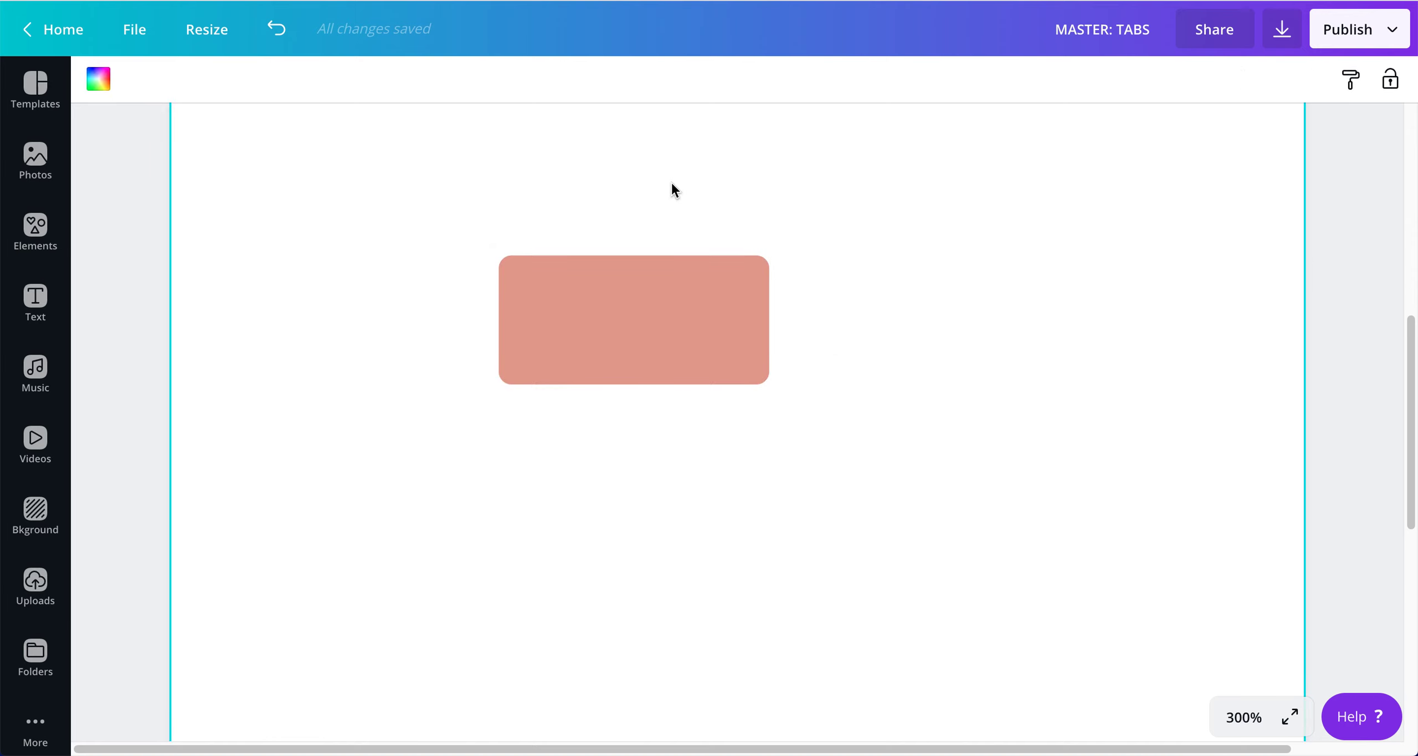
click(604, 347)
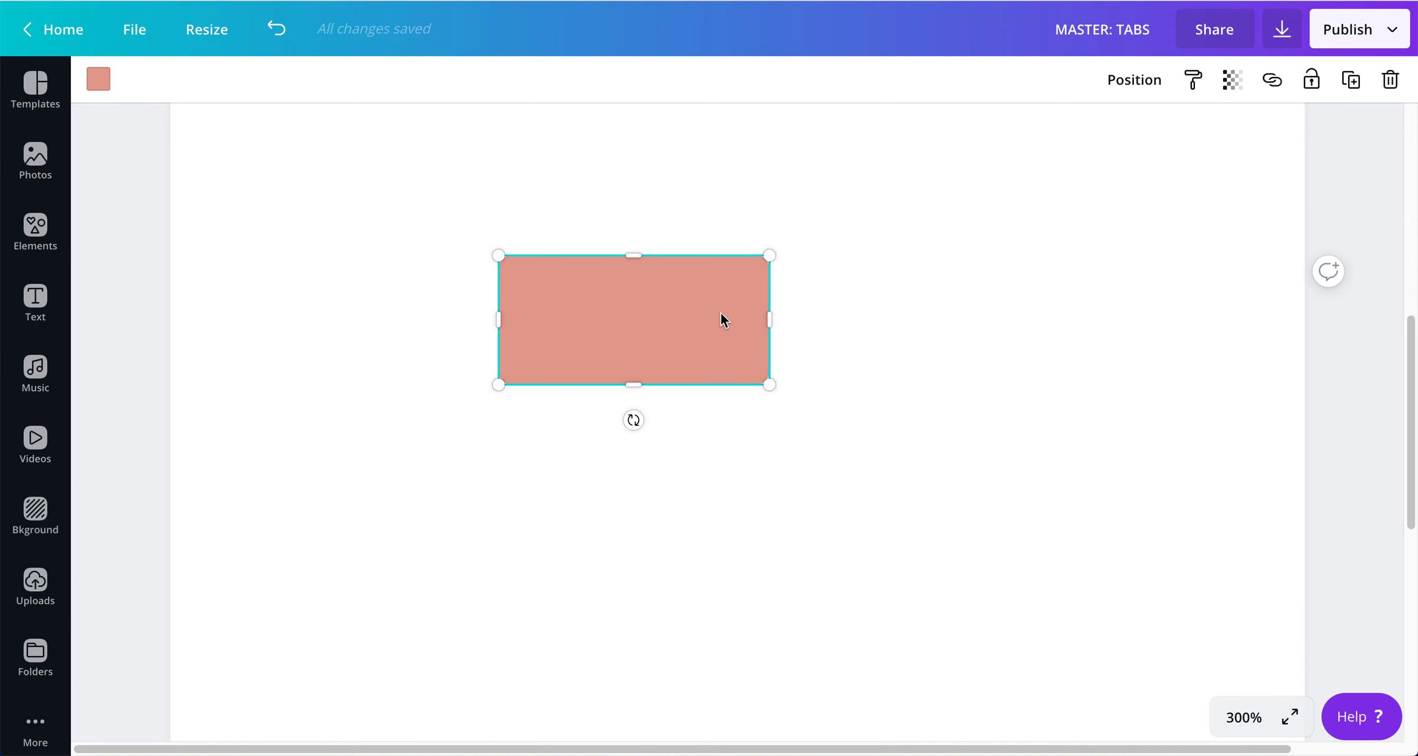
Duplicate the salmon rectangle, recolour the copy mauve, raise it and send it behind the original
click(1350, 81)
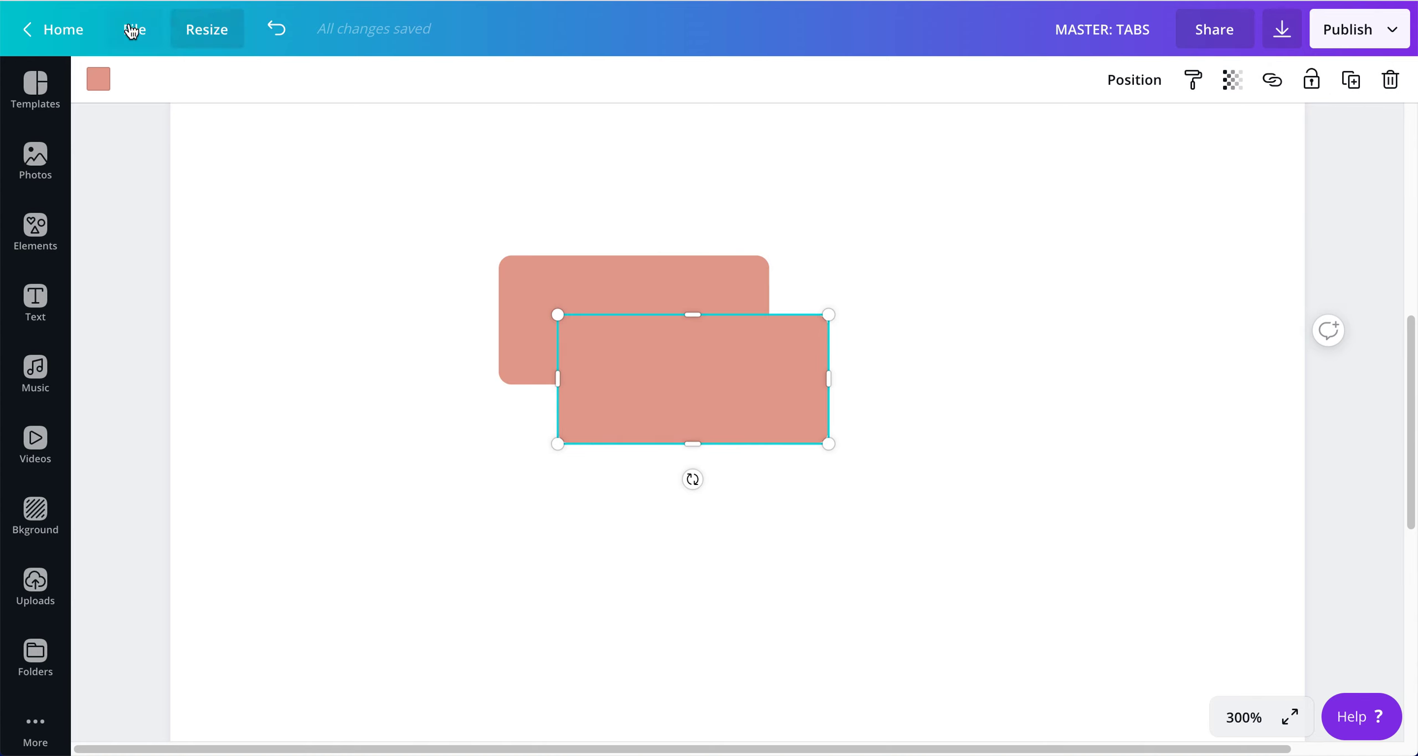
click(98, 80)
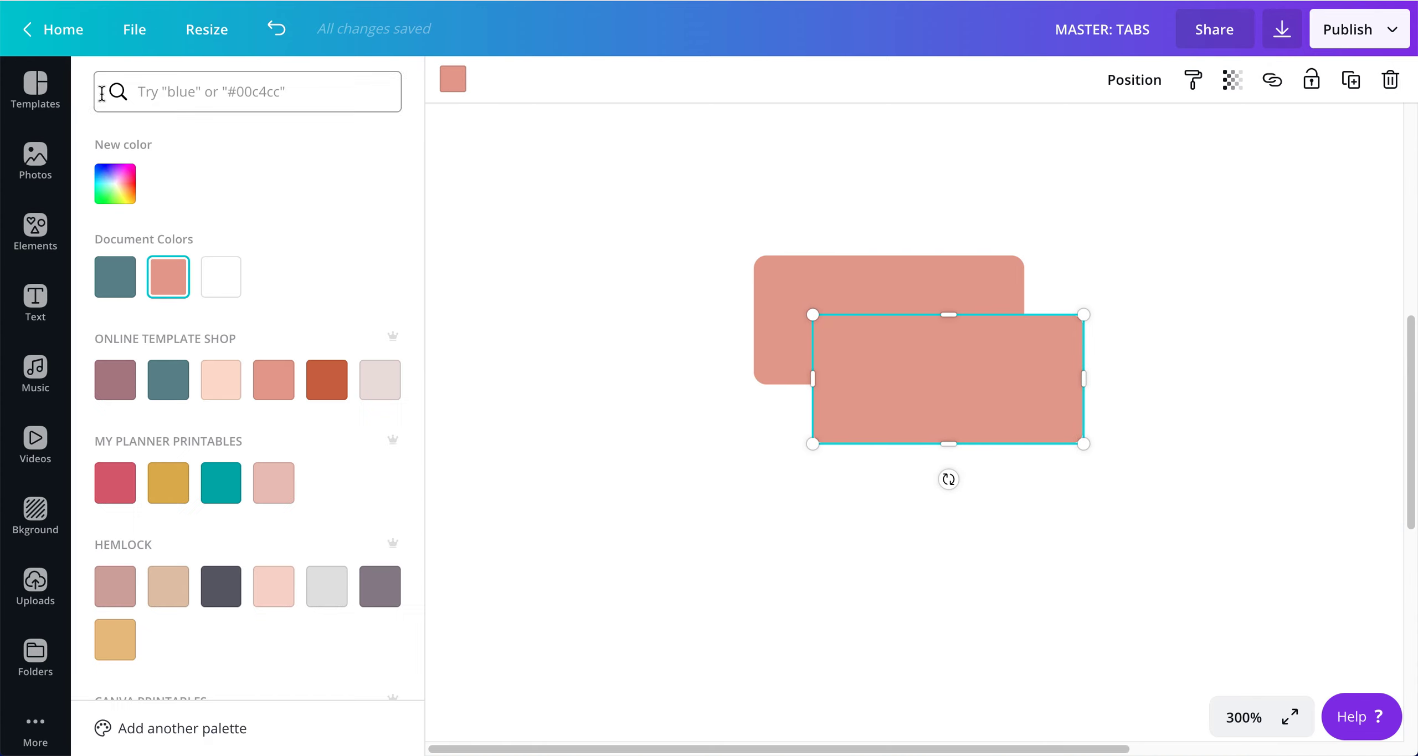
click(132, 369)
drag(886, 389, 931, 257)
click(1125, 88)
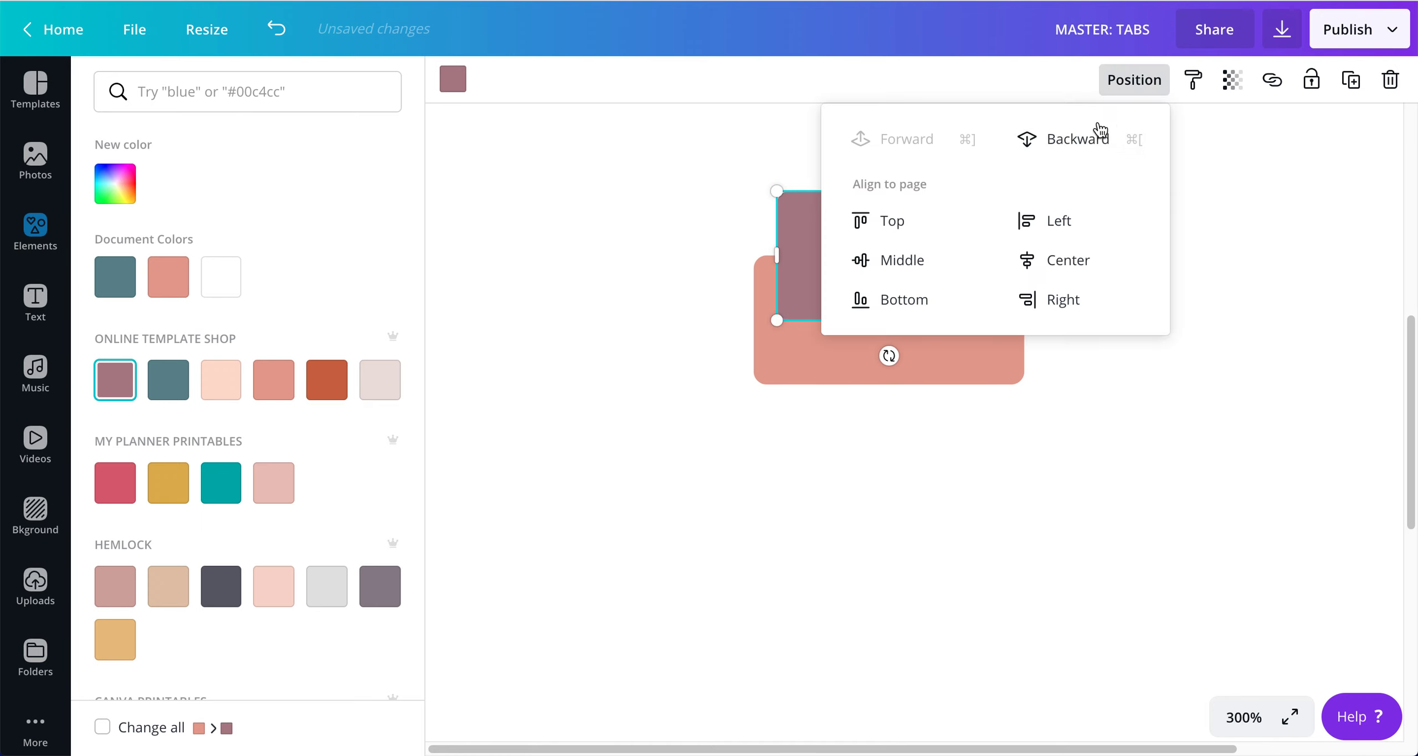
click(1090, 137)
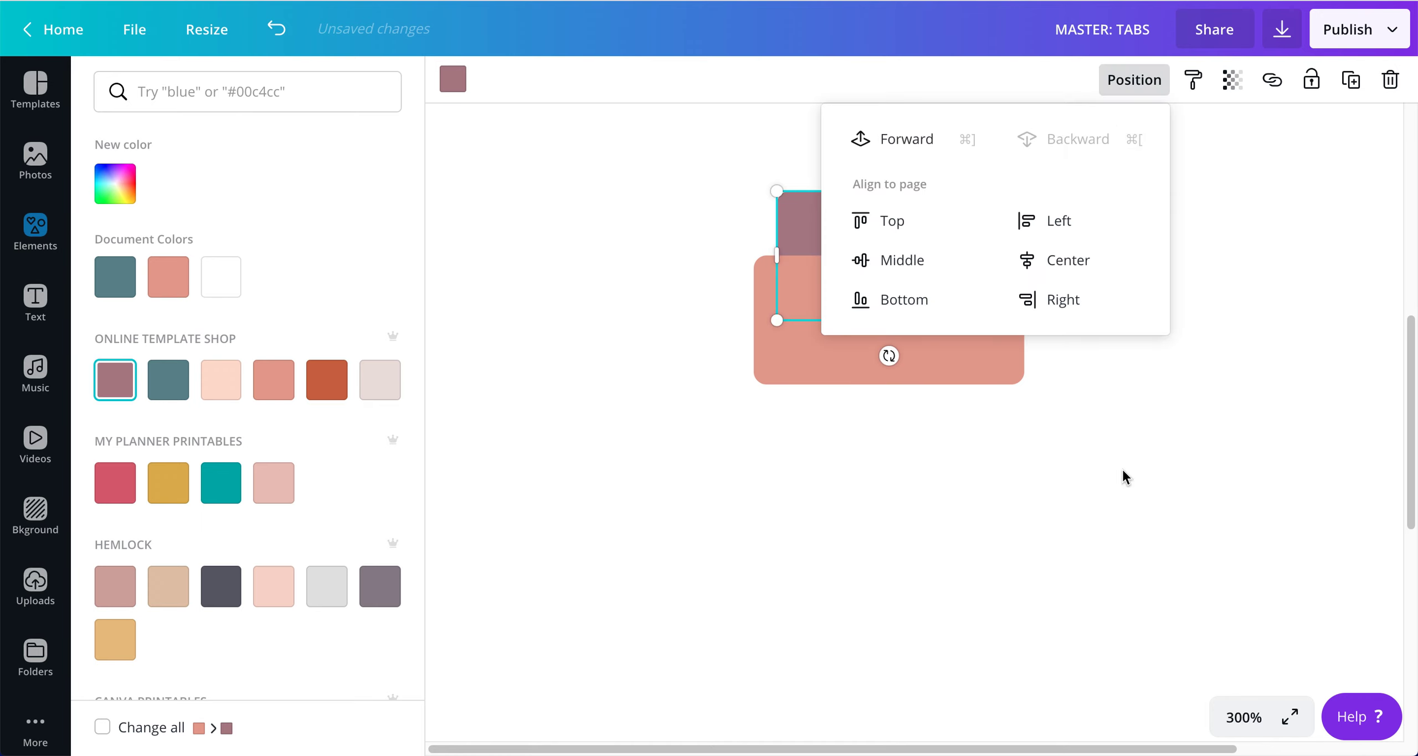
click(1126, 477)
click(635, 311)
Shorten the salmon rectangle slightly and nudge the mauve copy up a little
drag(634, 384, 638, 369)
click(581, 437)
click(626, 211)
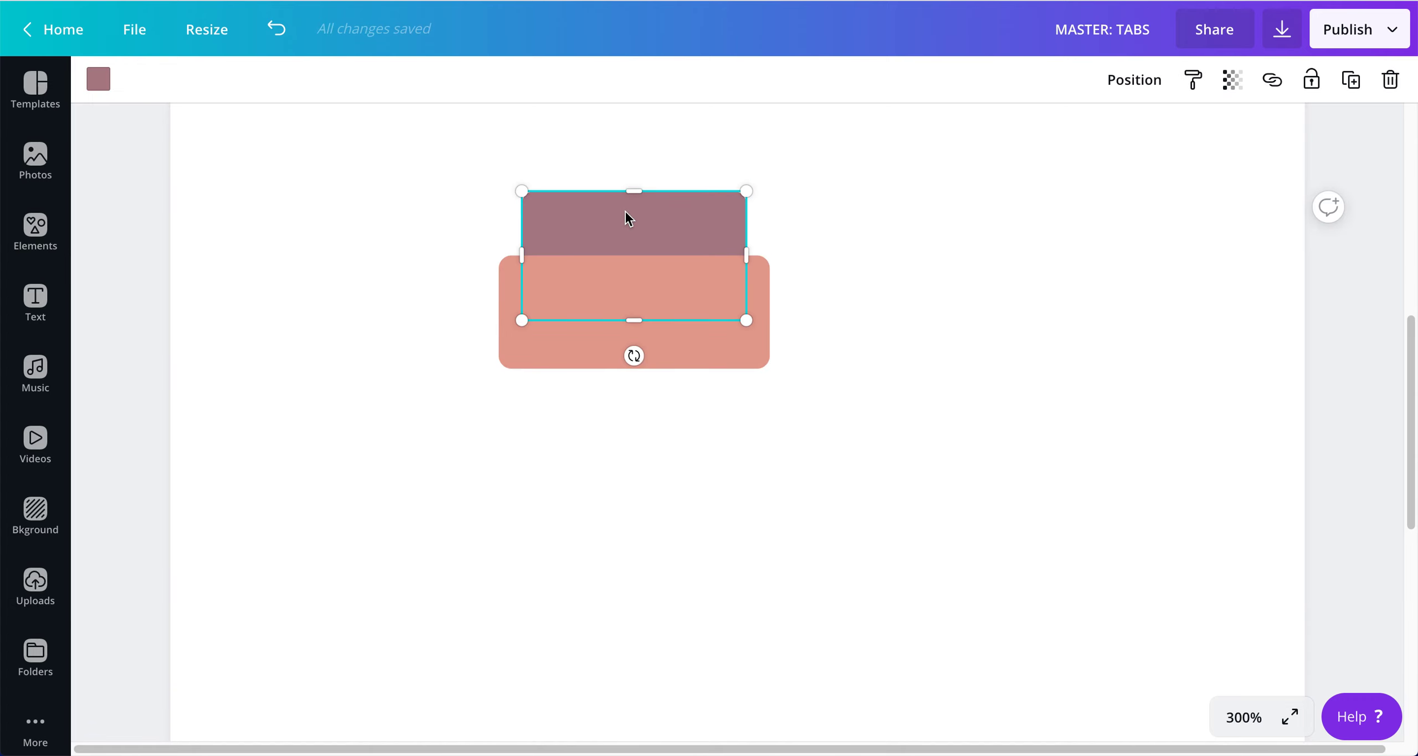
click(625, 122)
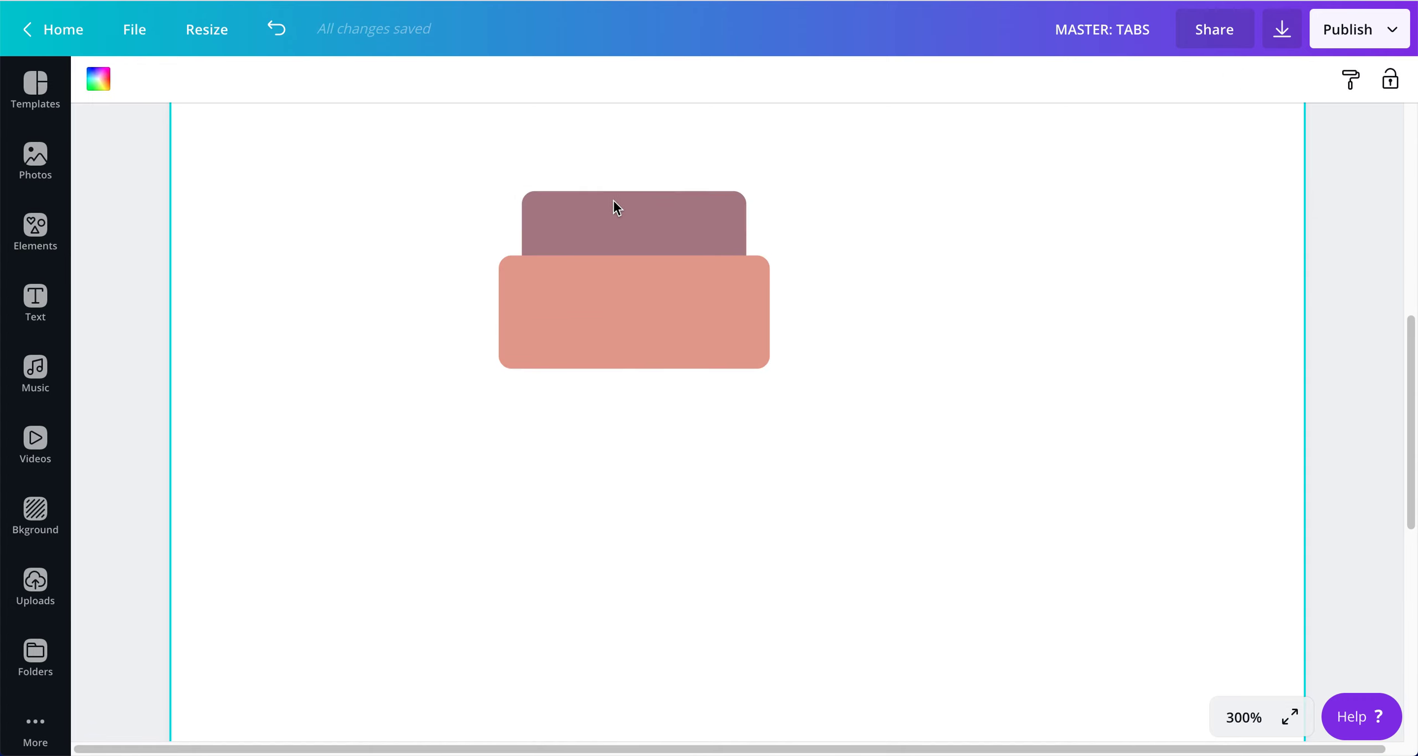
drag(614, 199, 614, 197)
click(362, 434)
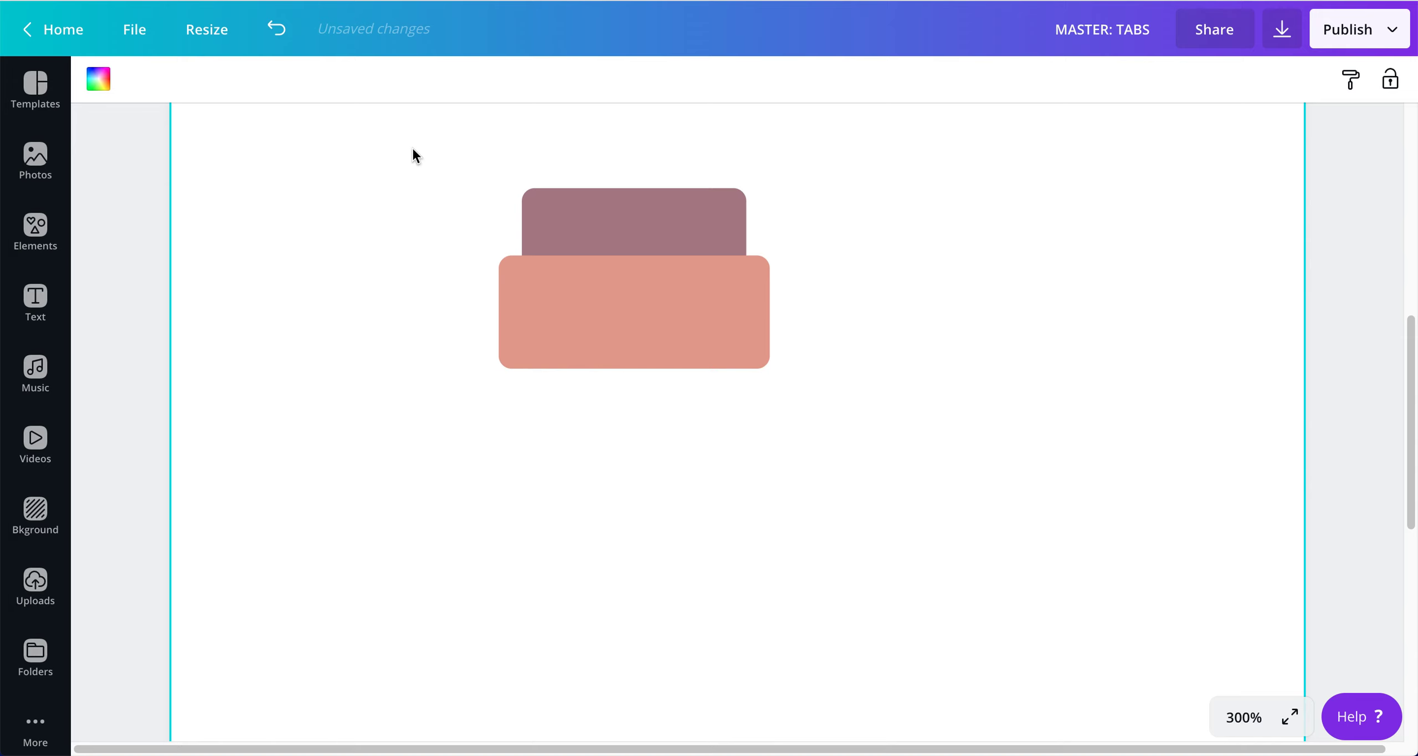
drag(412, 146, 504, 233)
Recolour the salmon rectangle with the same mauve swatch so both blocks match
click(597, 232)
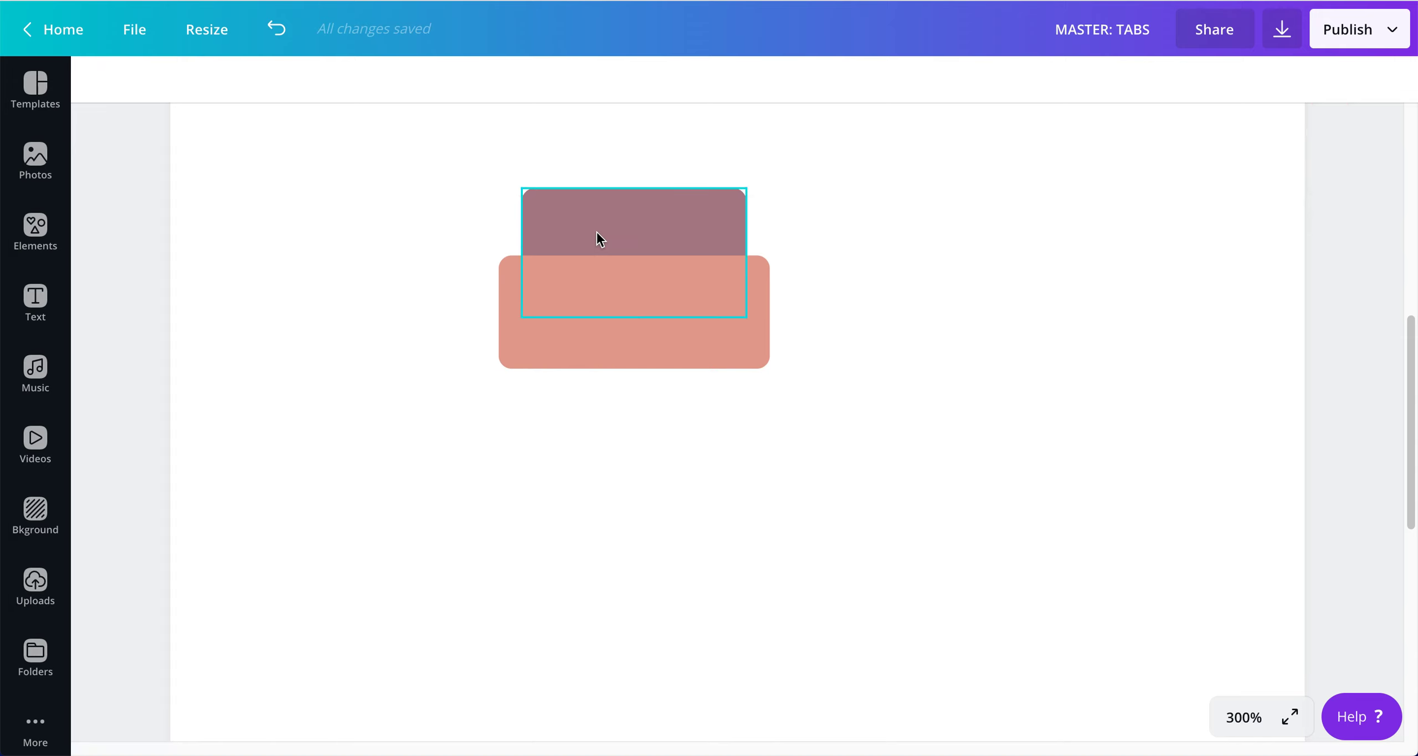
click(529, 336)
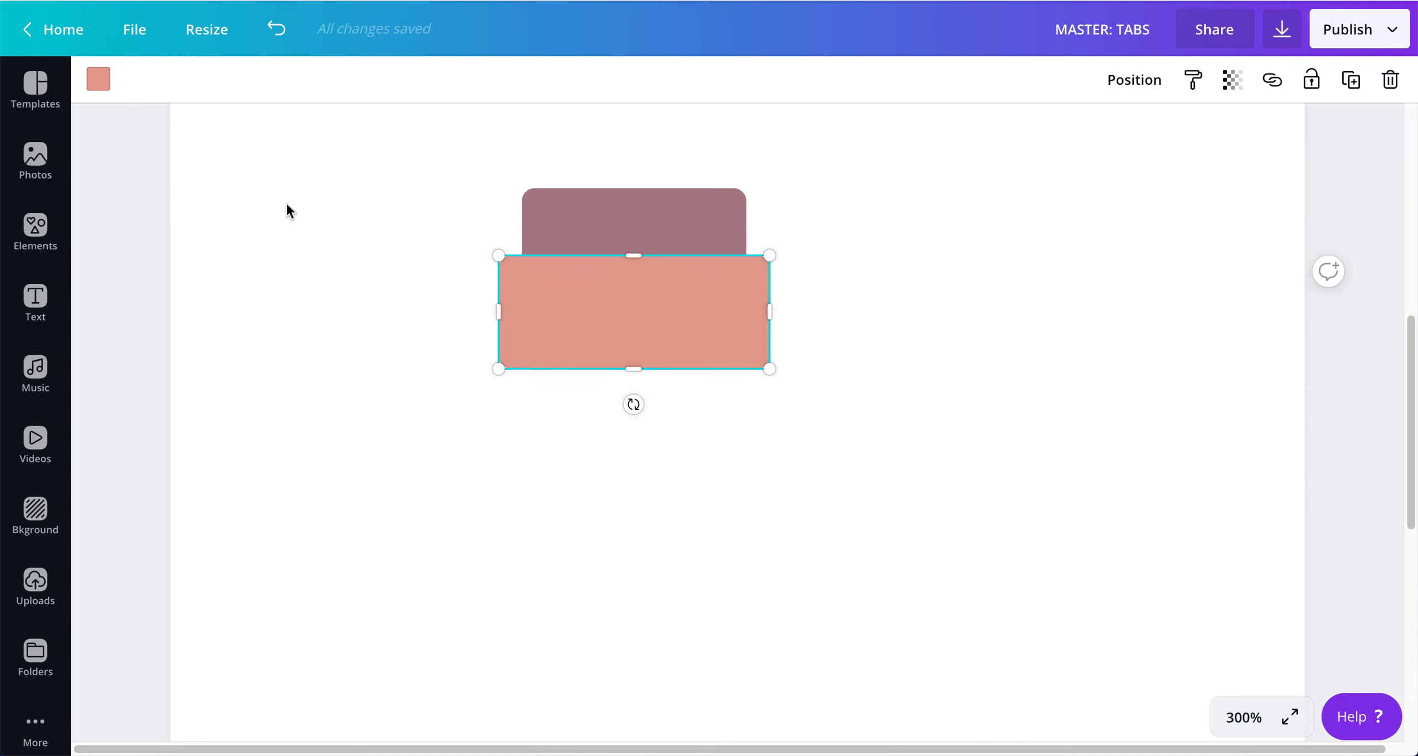
click(98, 78)
click(115, 380)
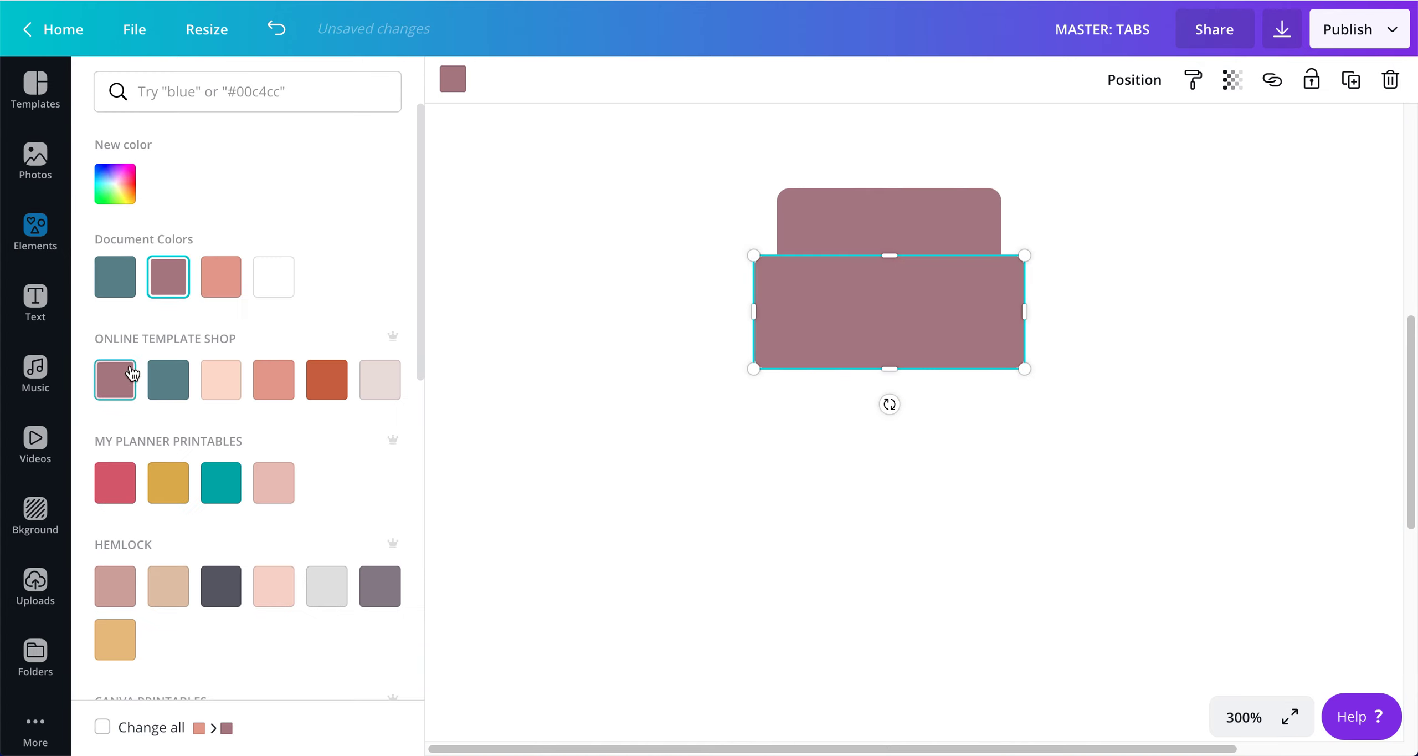
click(603, 334)
click(412, 397)
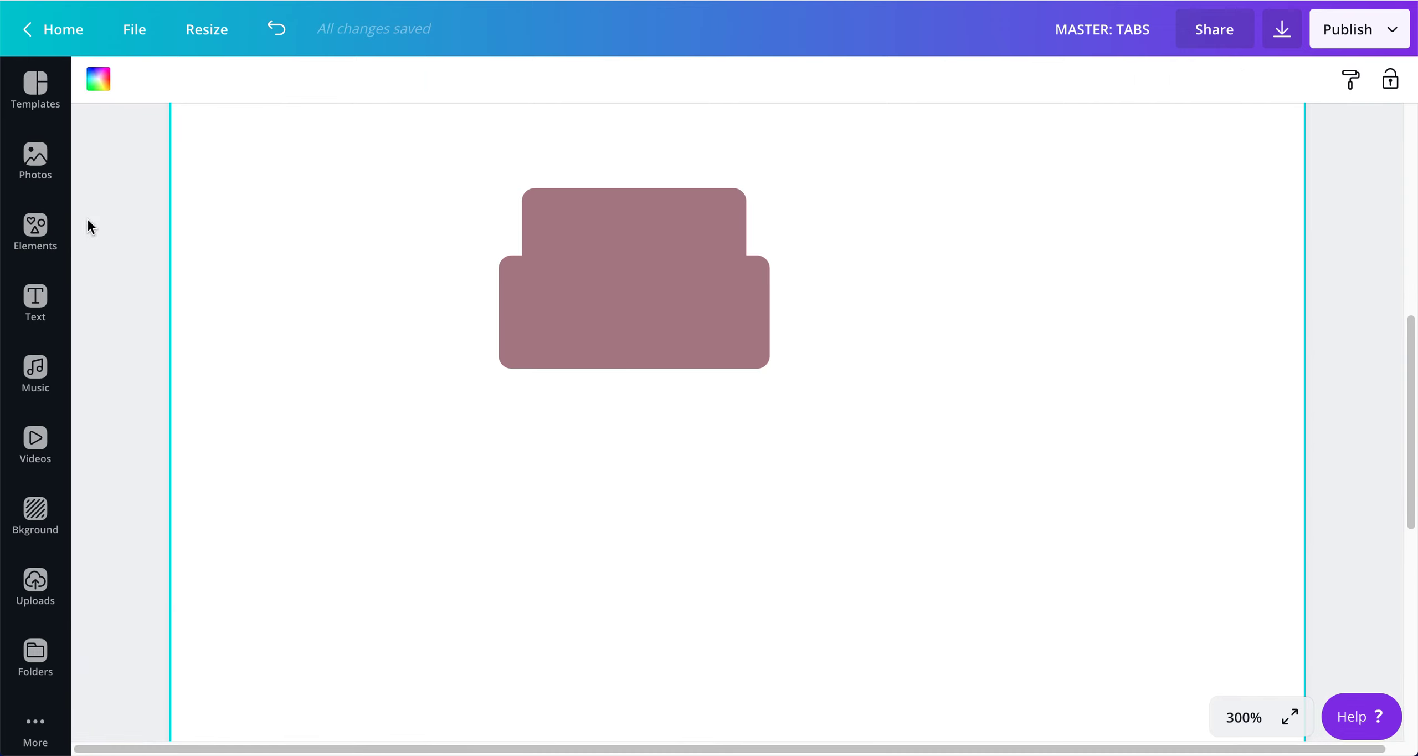
click(35, 302)
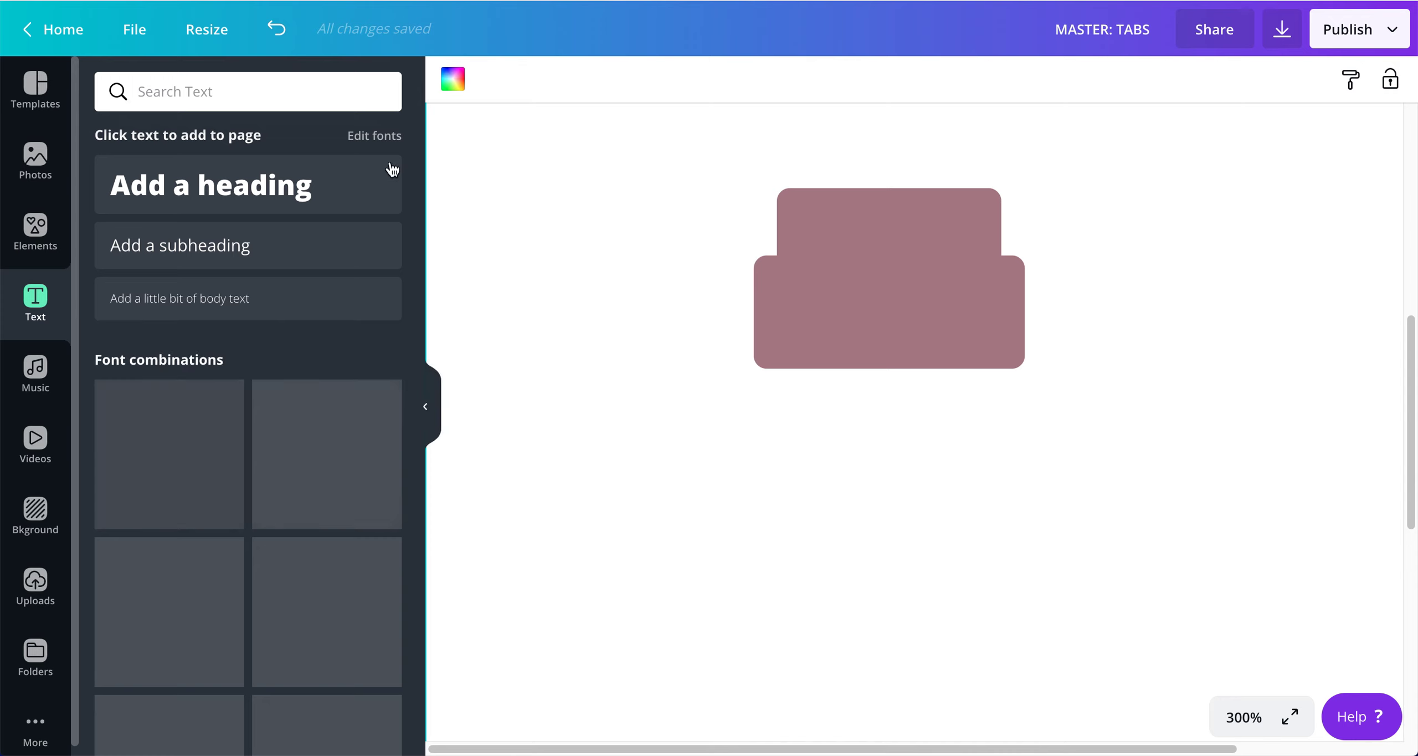
Add a text box with T, scale it down small and place it on the upper tab
click(425, 406)
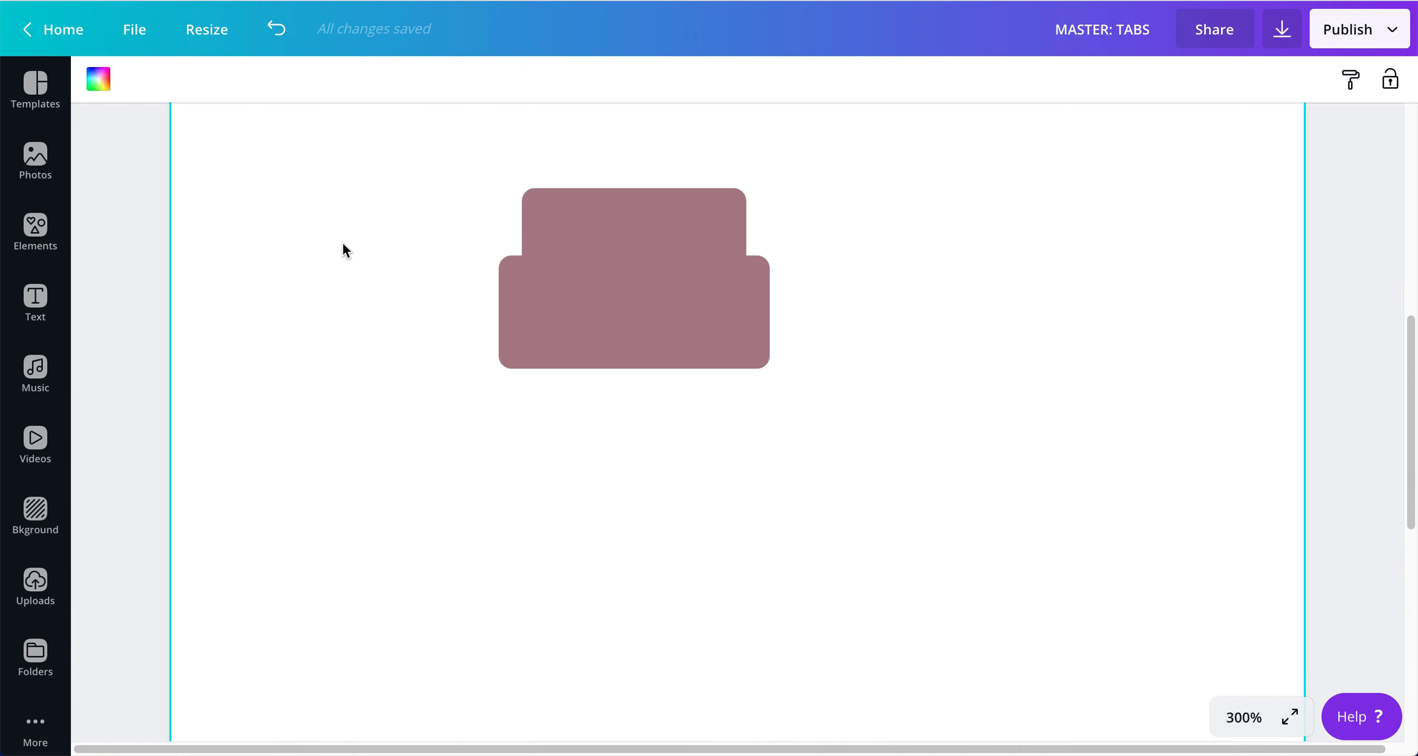
key(t)
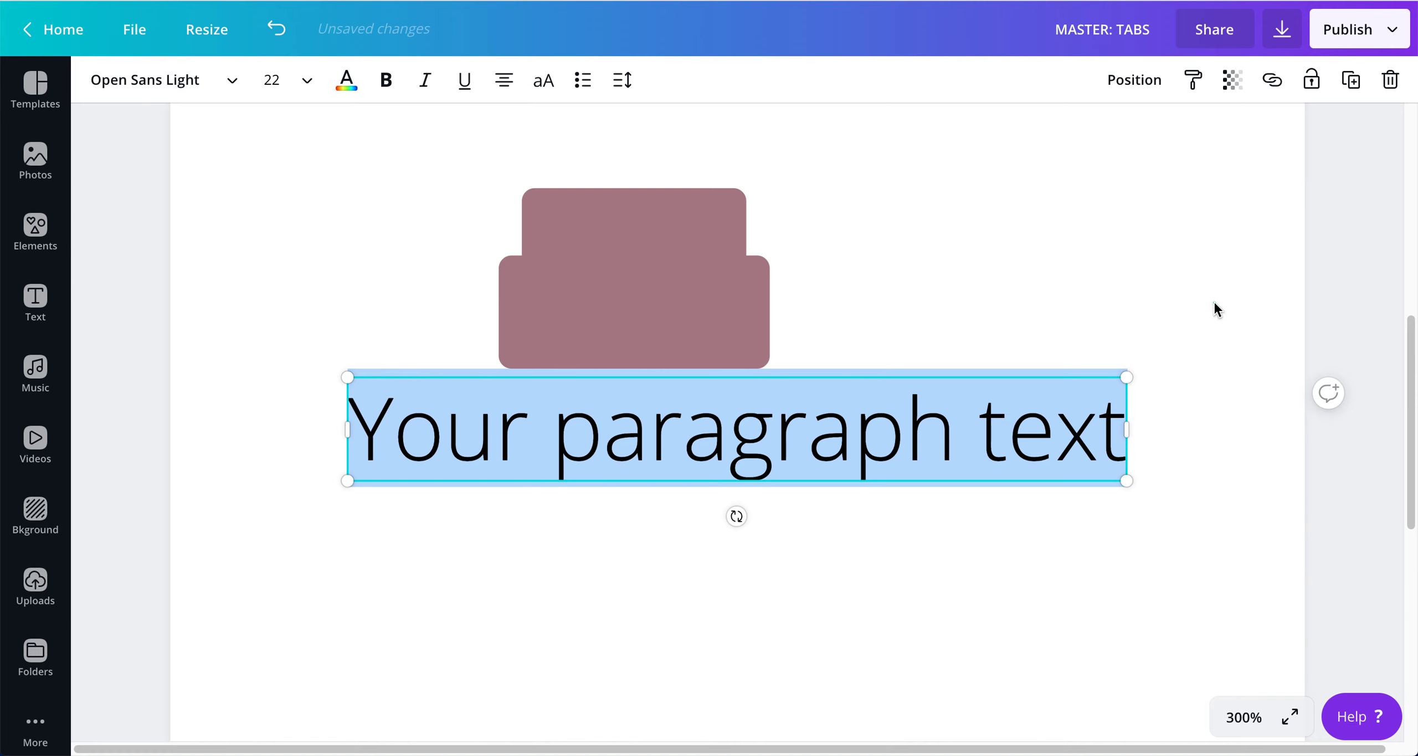
drag(1125, 431, 1178, 427)
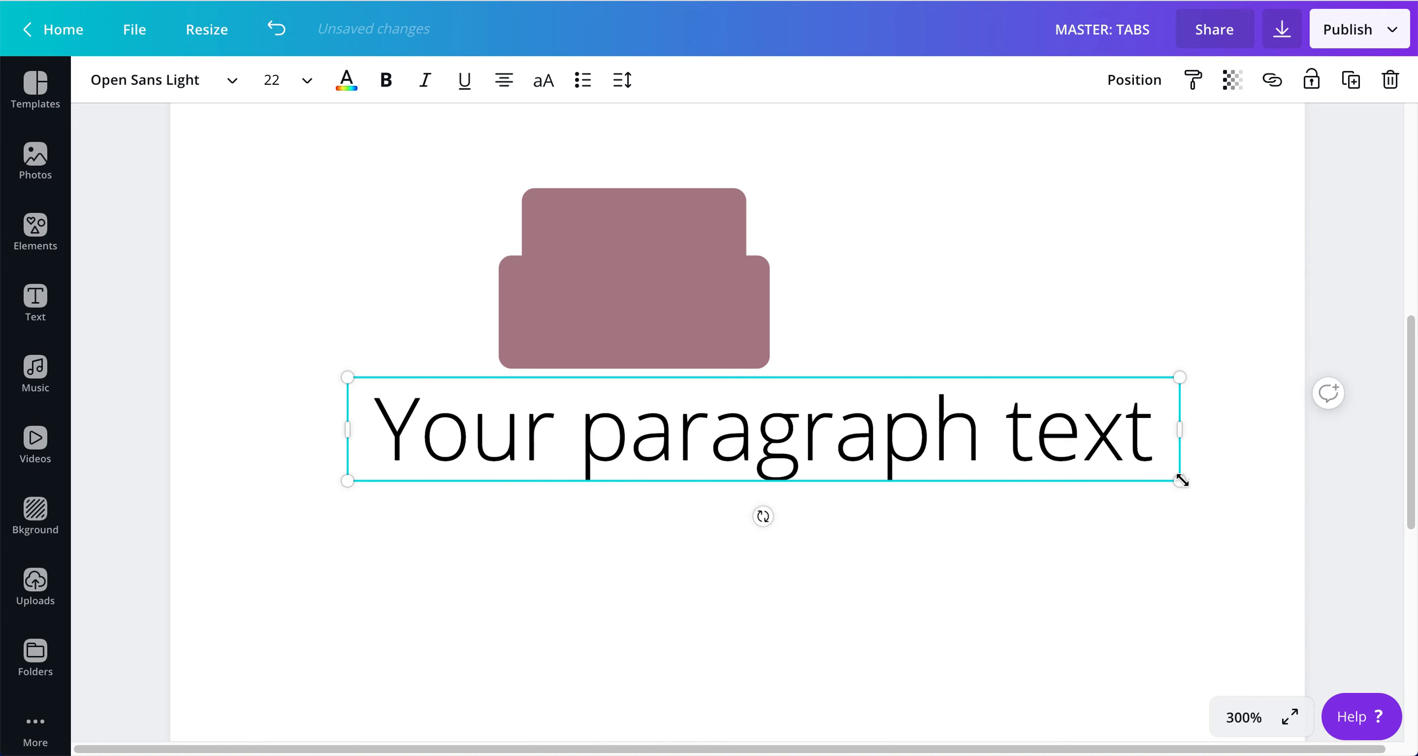
drag(986, 452, 545, 403)
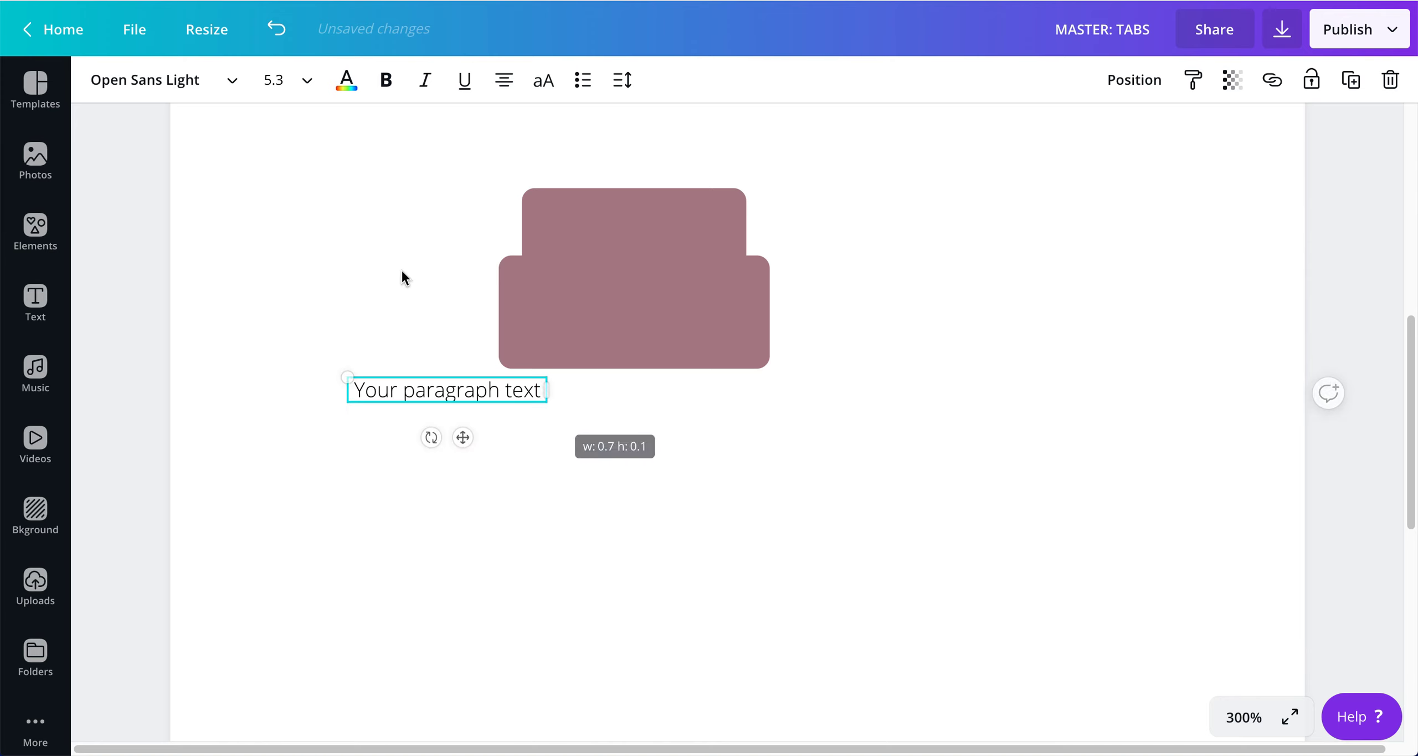
click(403, 310)
click(490, 402)
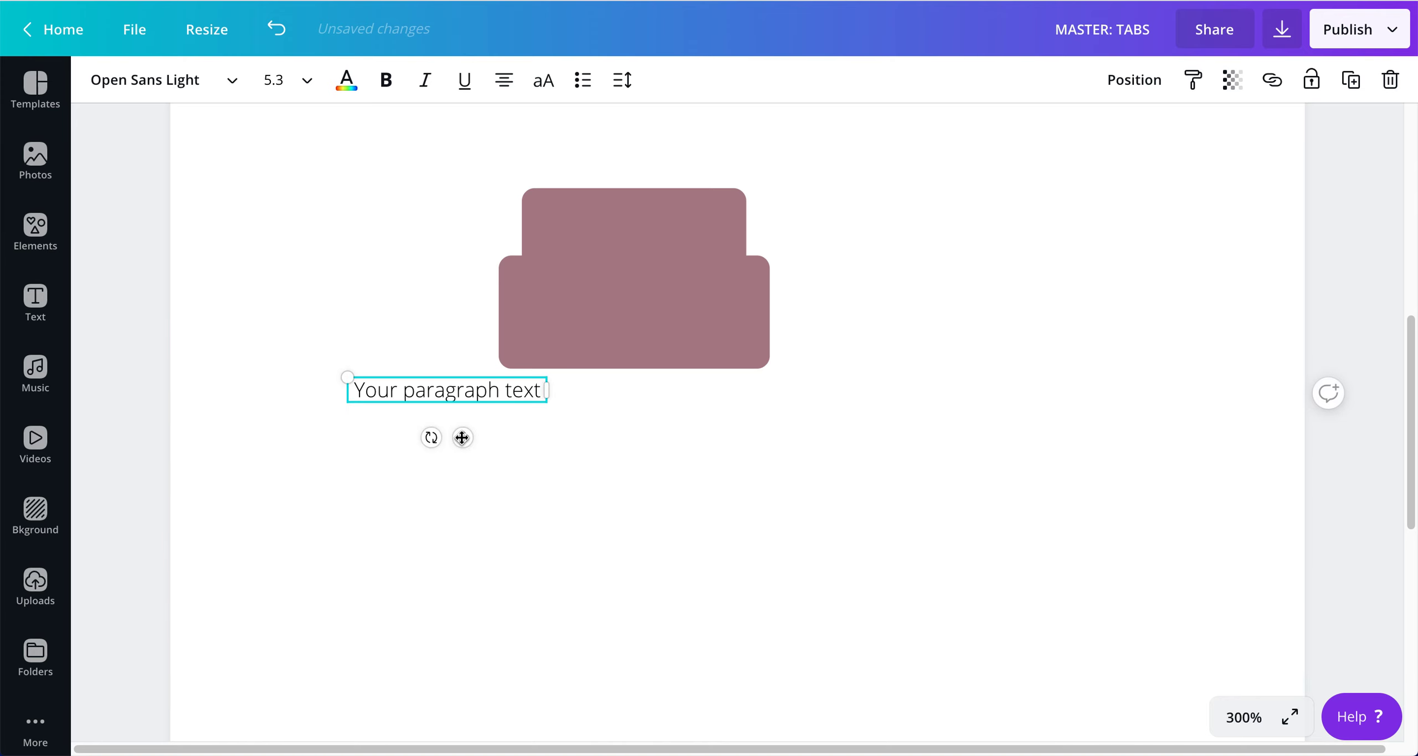
drag(462, 438, 649, 267)
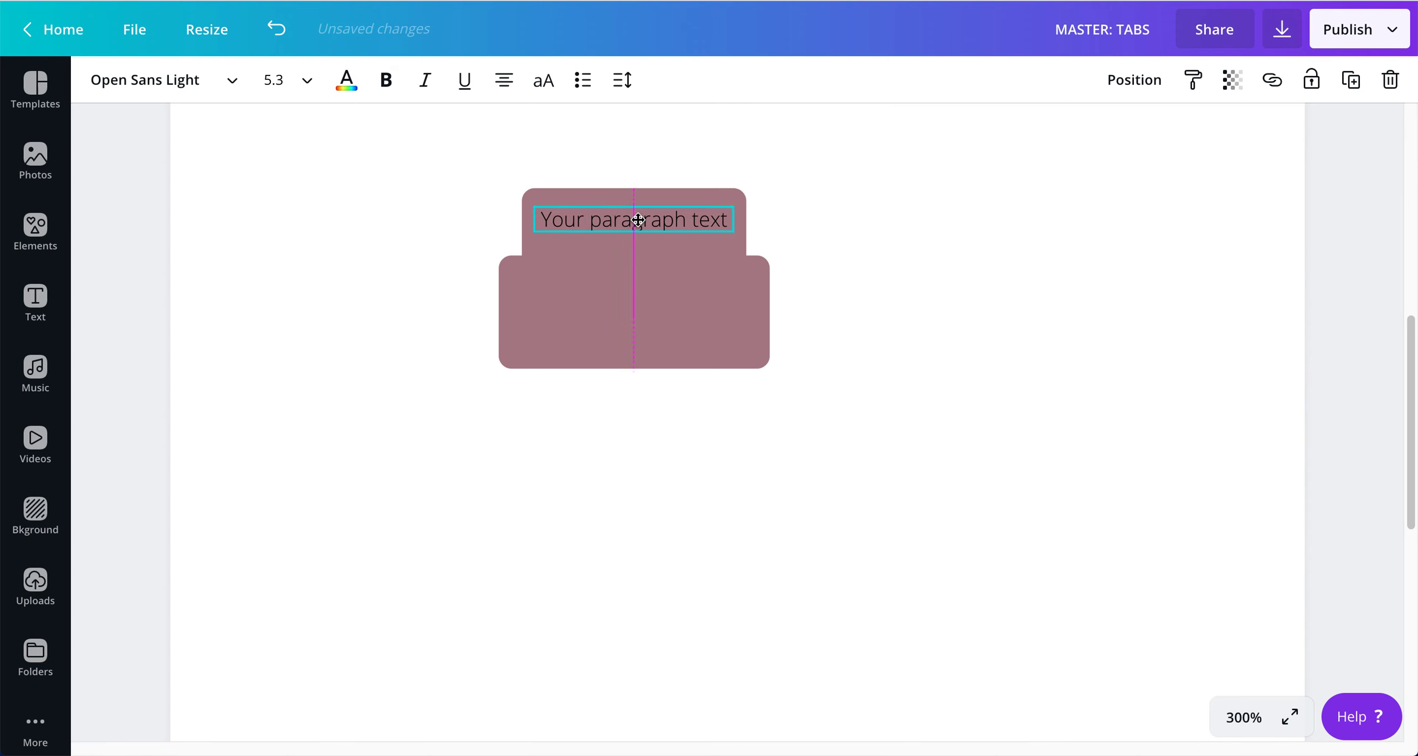
drag(638, 220, 638, 220)
Make the text white, change it to 'JANUARY', enlarge it and centre it on the tab
click(346, 81)
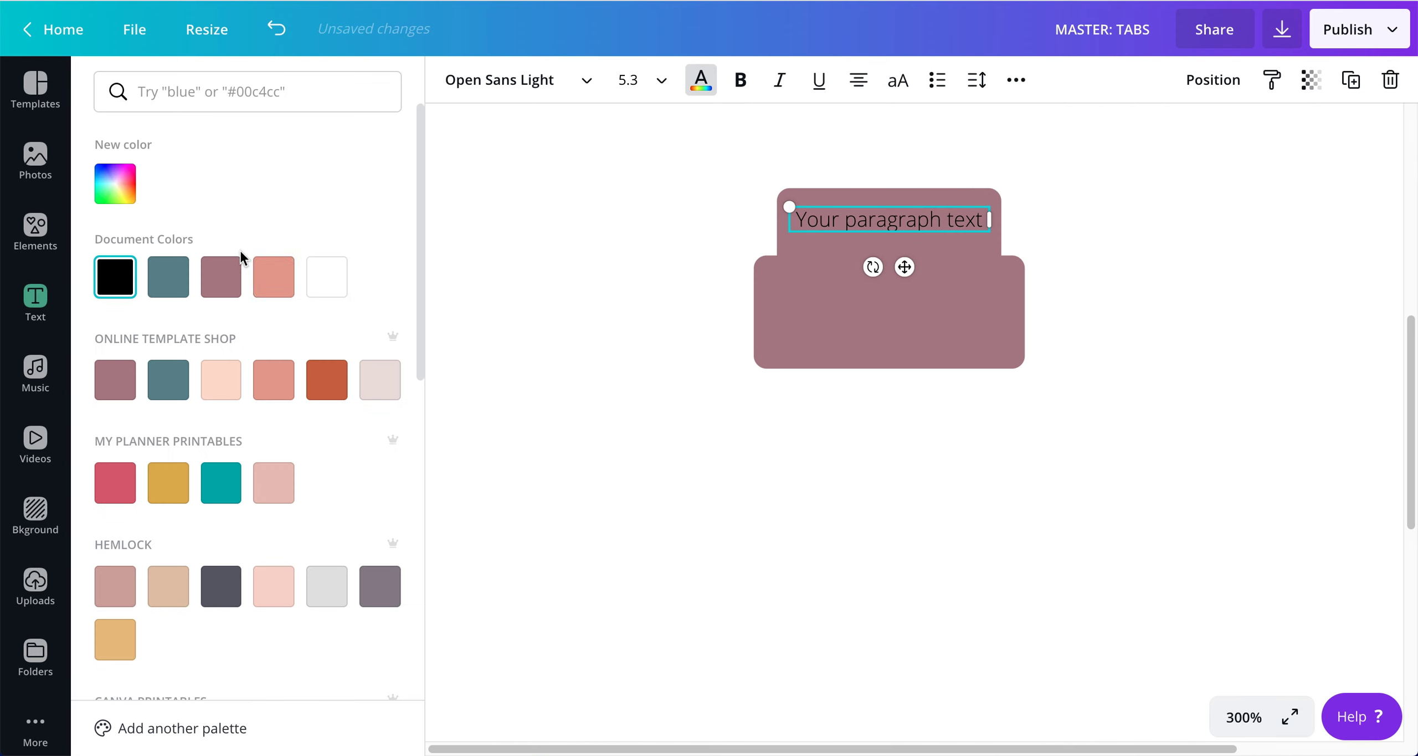
click(320, 282)
triple_click(869, 222)
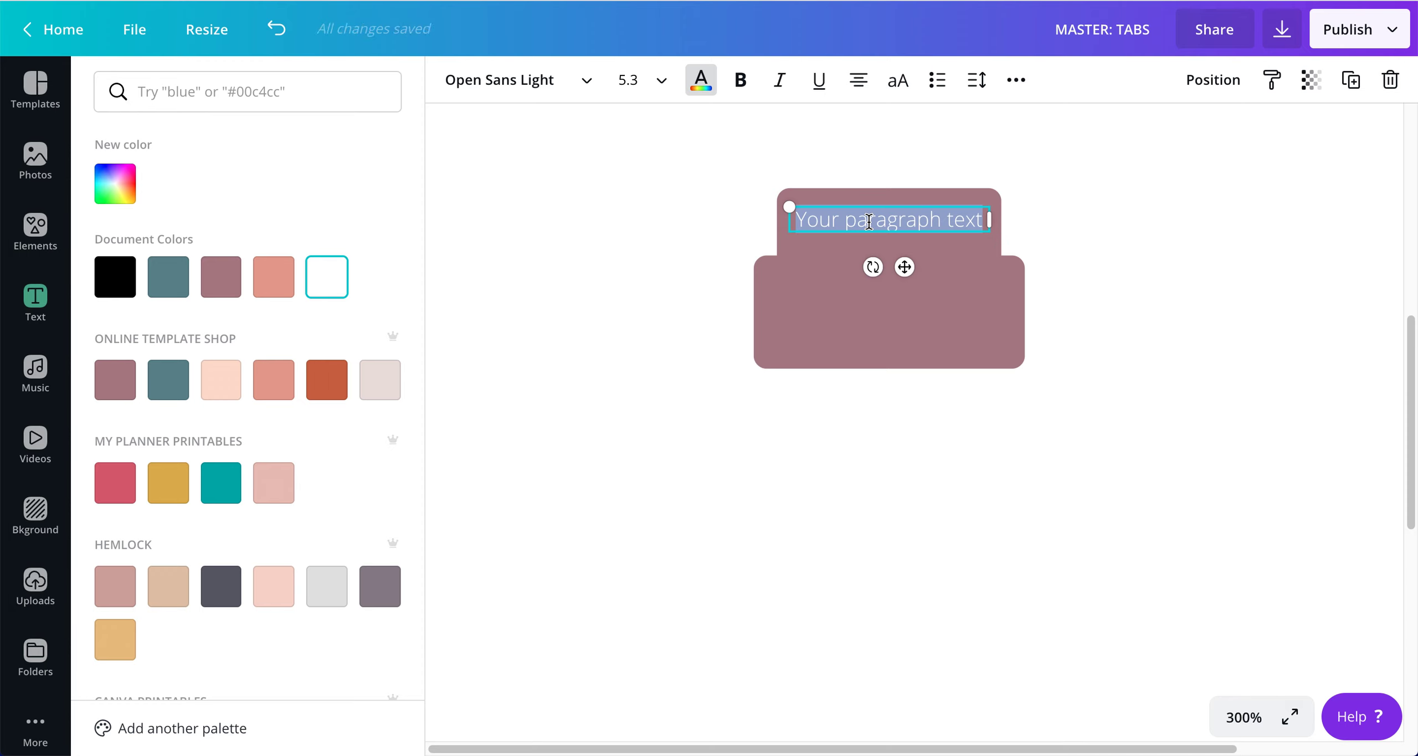
text(JANUARY)
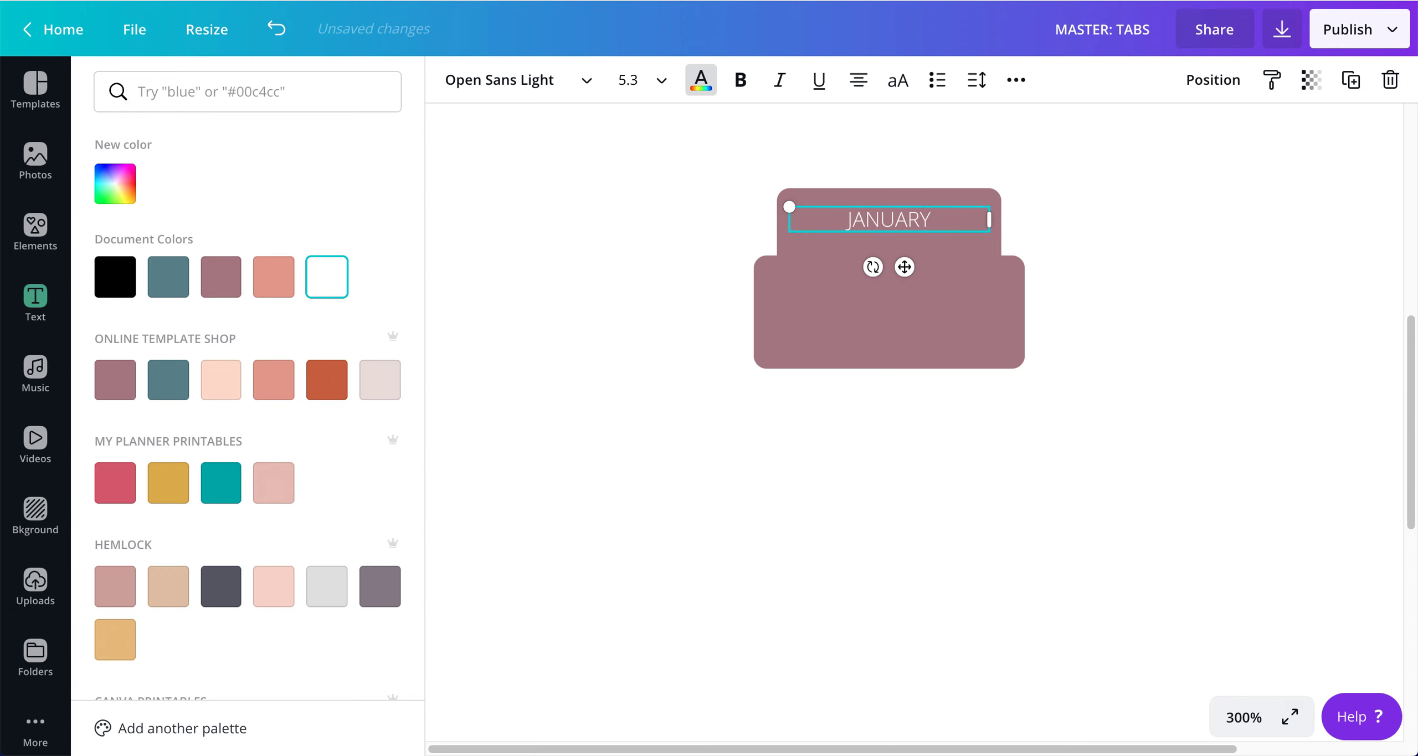
drag(936, 222, 1002, 194)
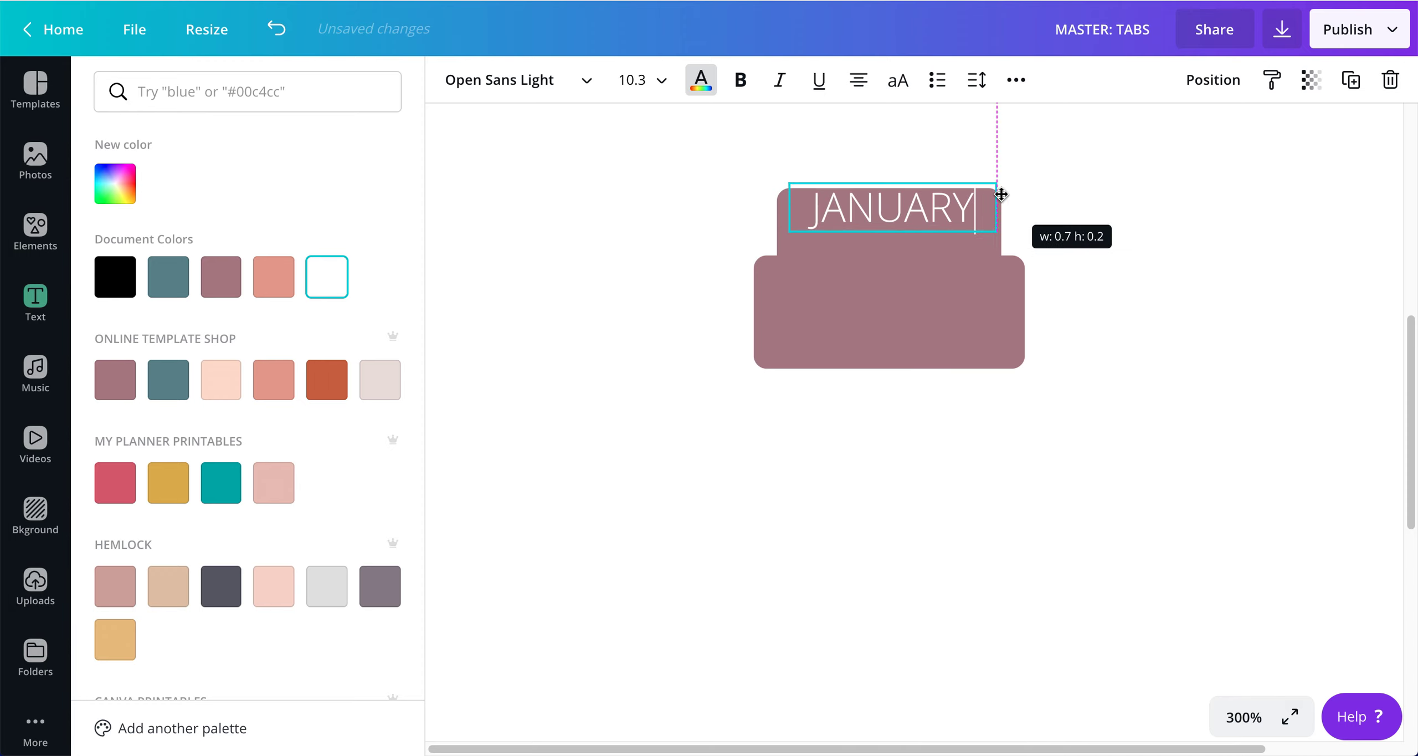
click(1146, 235)
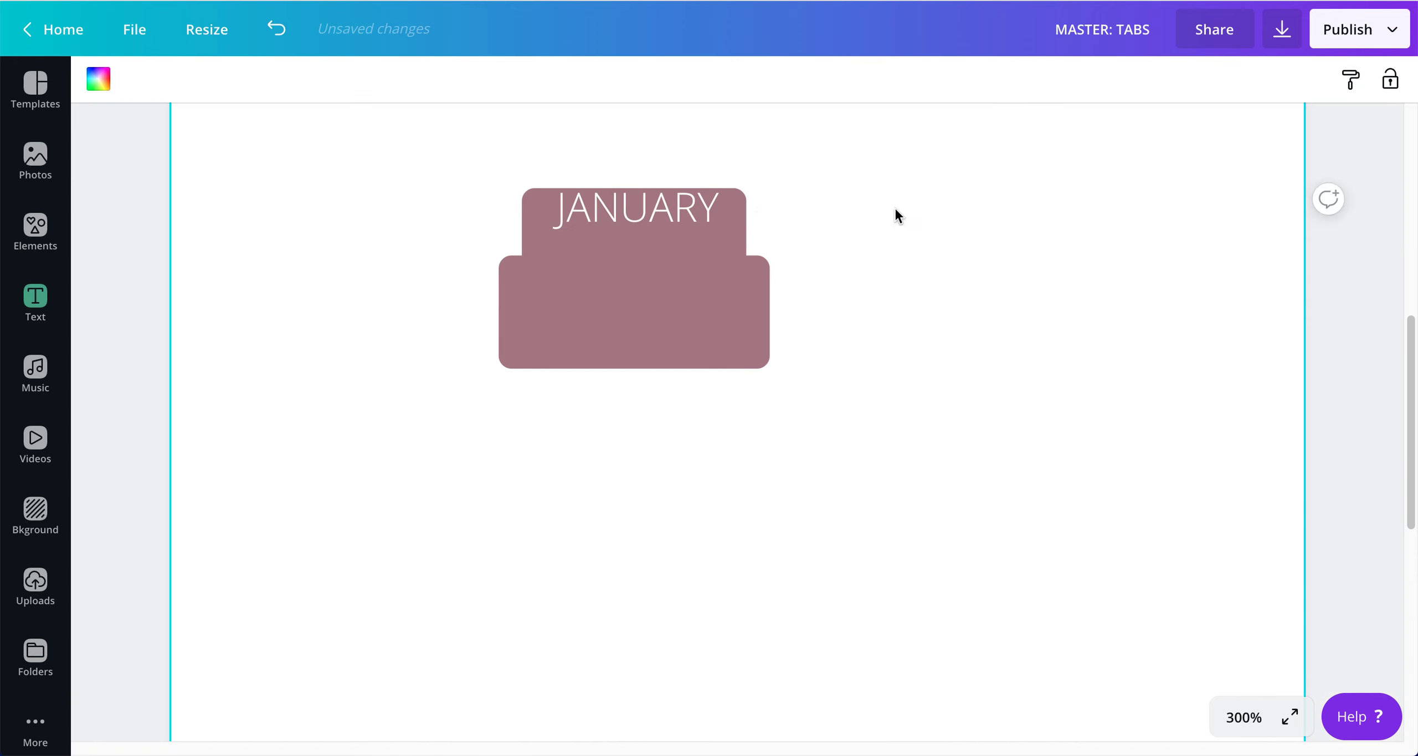
click(692, 214)
drag(676, 213, 673, 218)
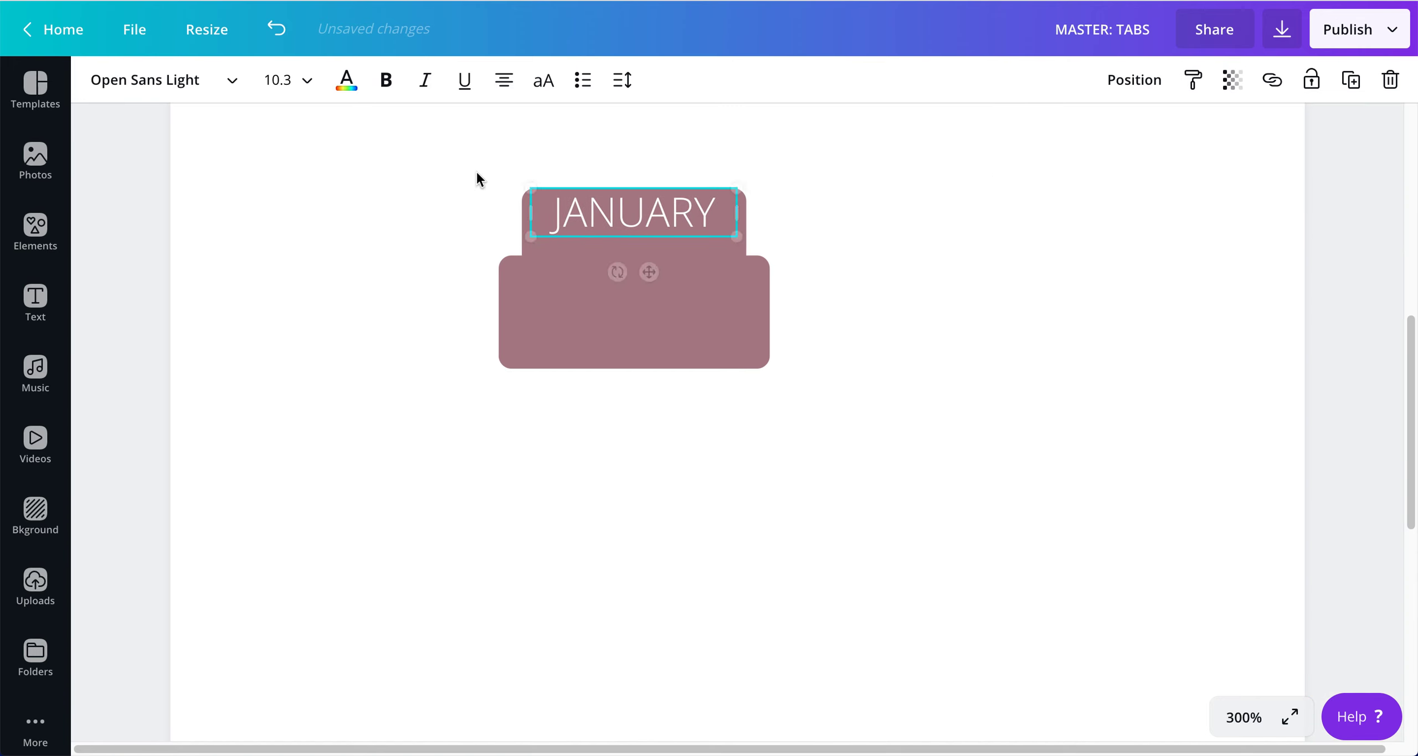
Search typewriter fonts and set the JANUARY label in Courier Prime
click(228, 83)
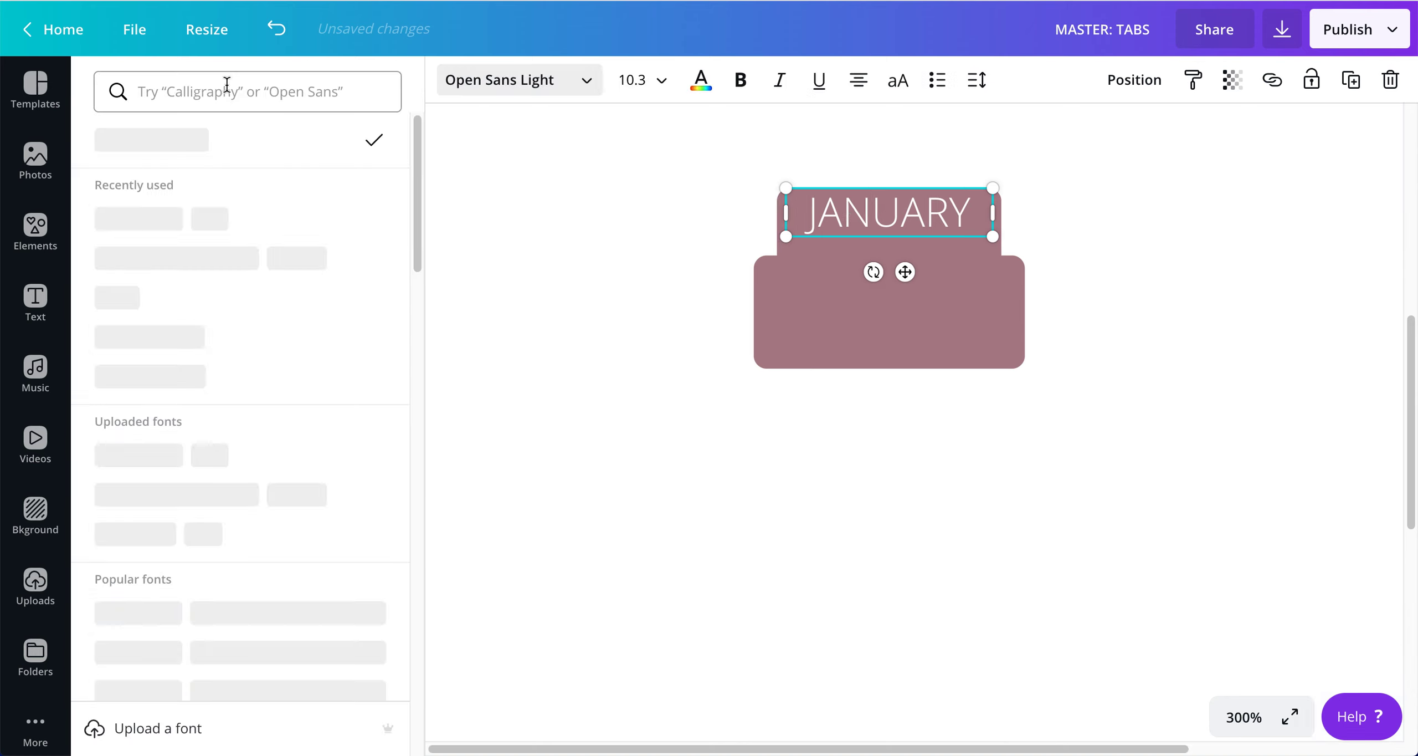
text(TYPE)
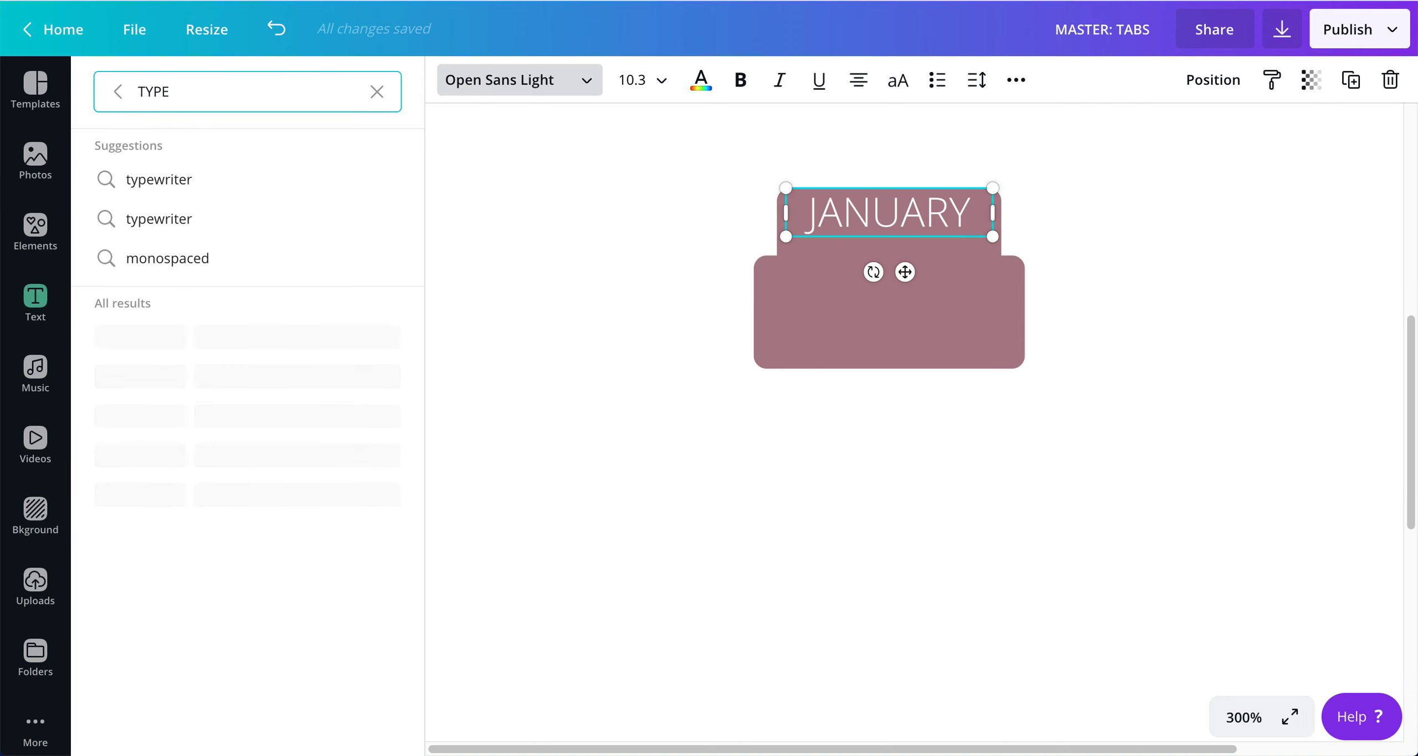
click(179, 195)
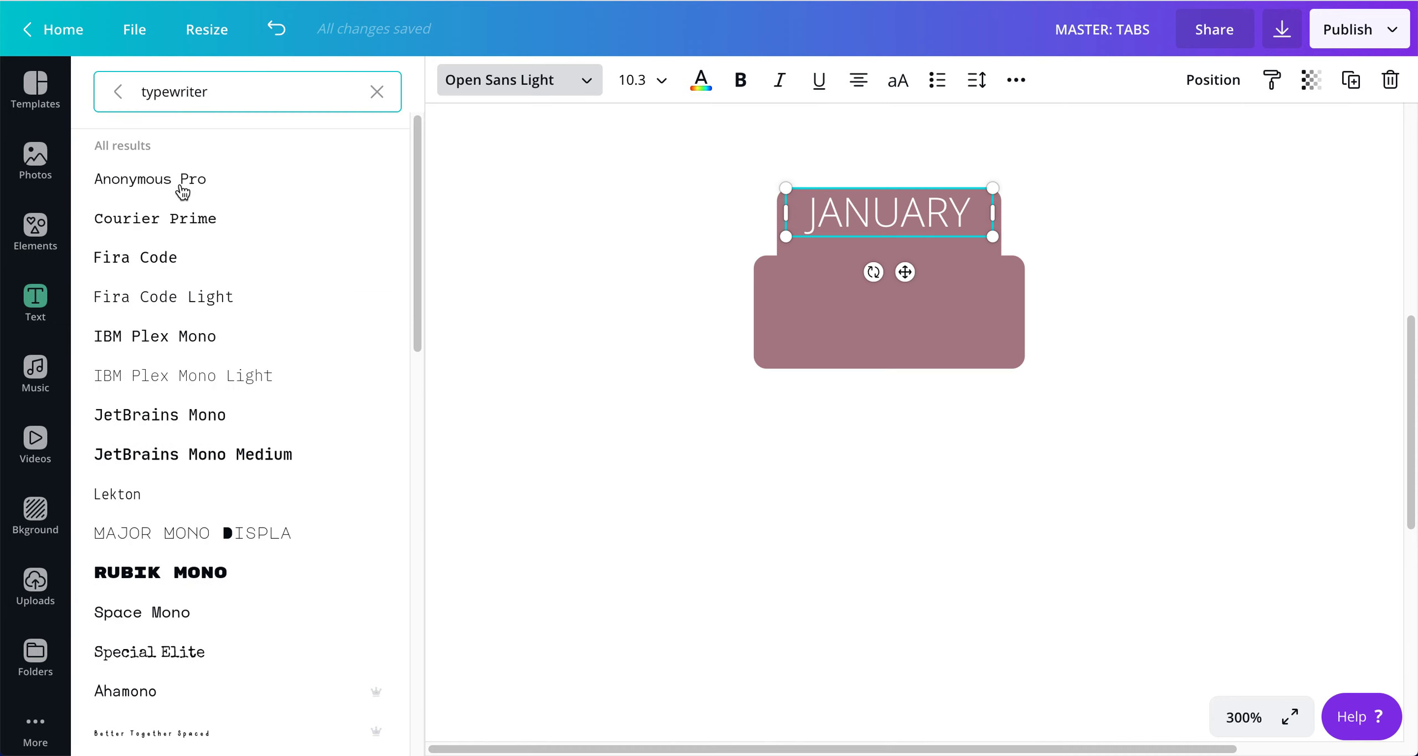
click(179, 455)
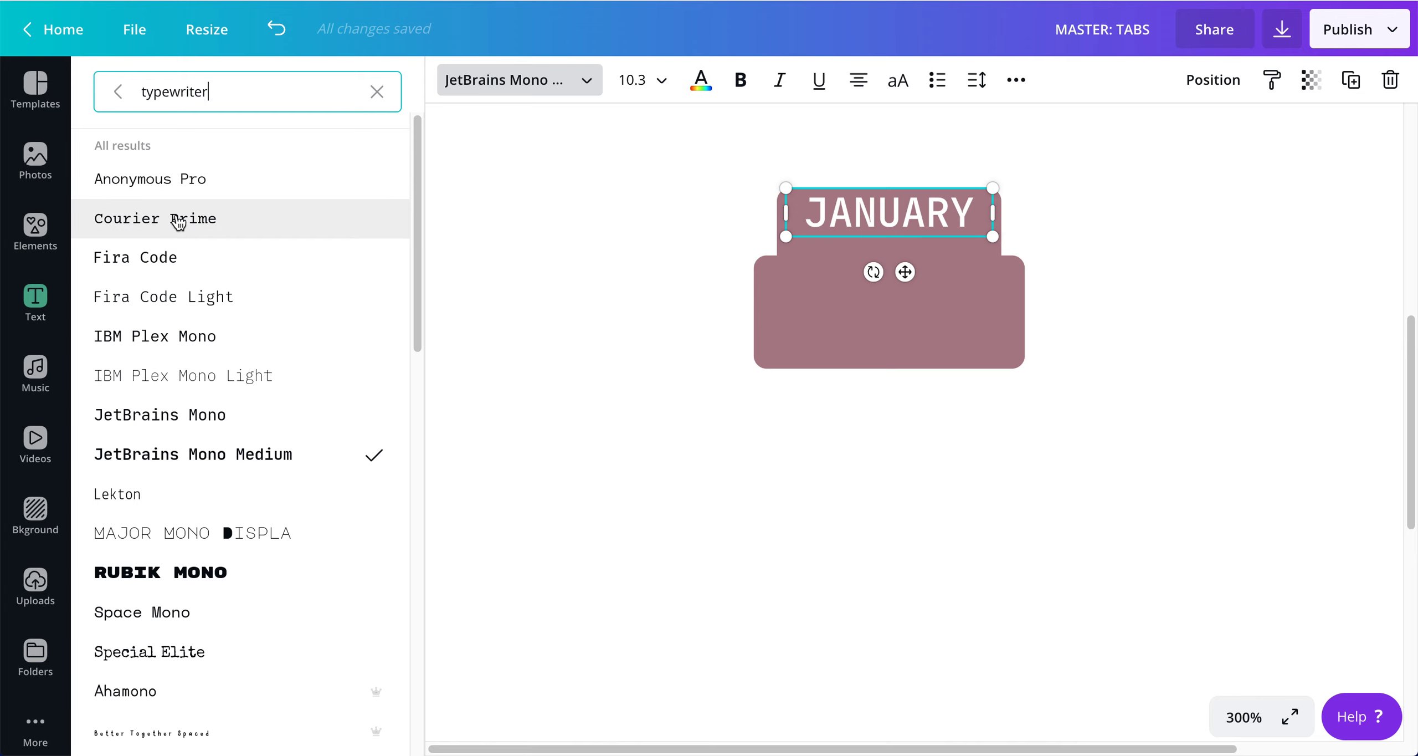
click(179, 222)
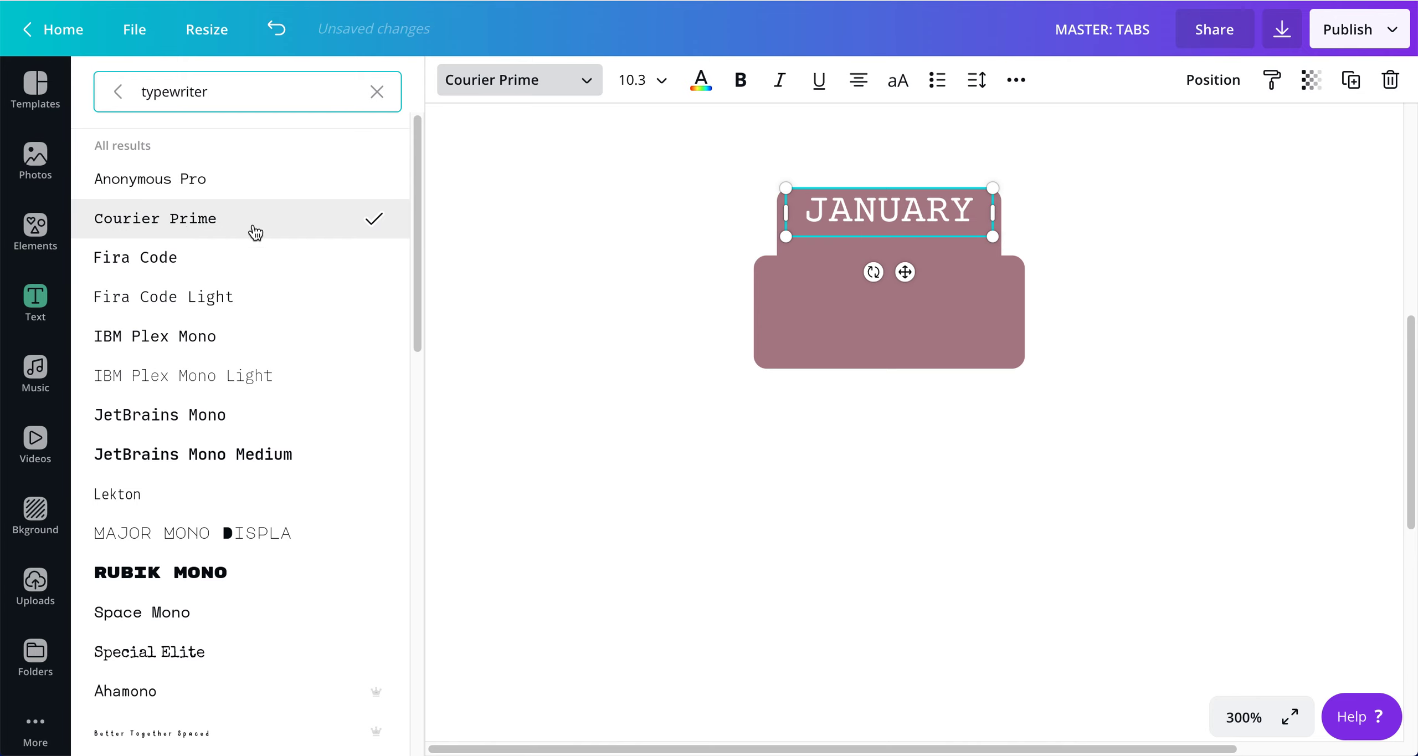
click(1164, 268)
Nudge the JANUARY label slightly to the right on the tab
click(592, 209)
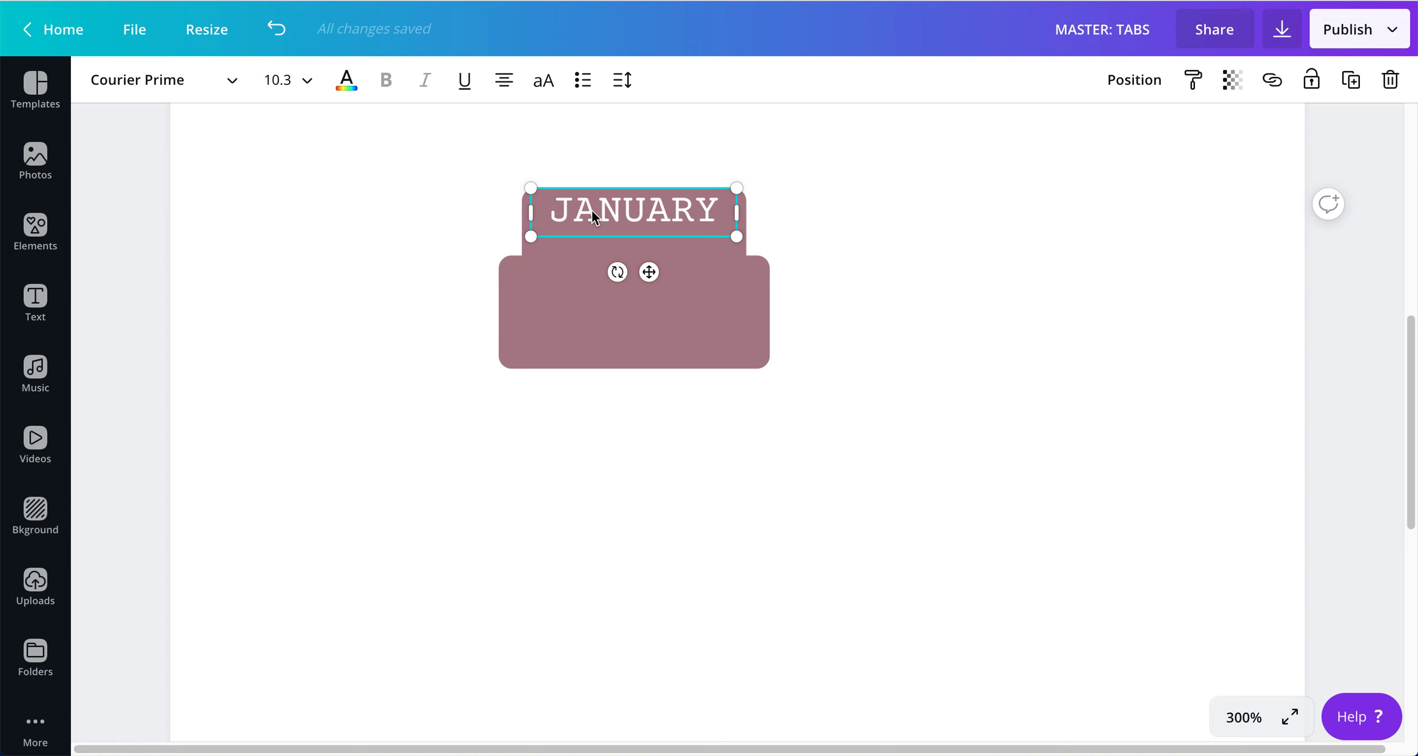
drag(599, 210, 618, 219)
click(400, 201)
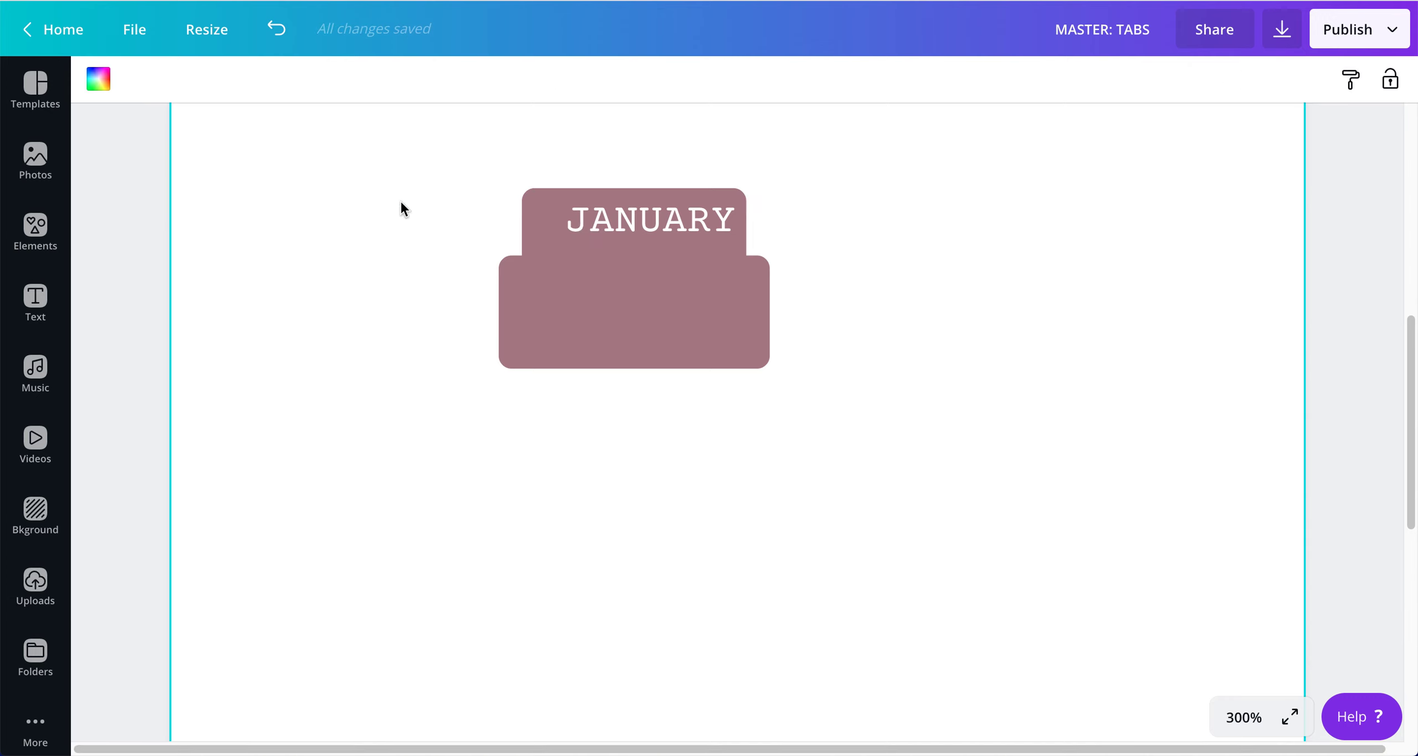
click(33, 228)
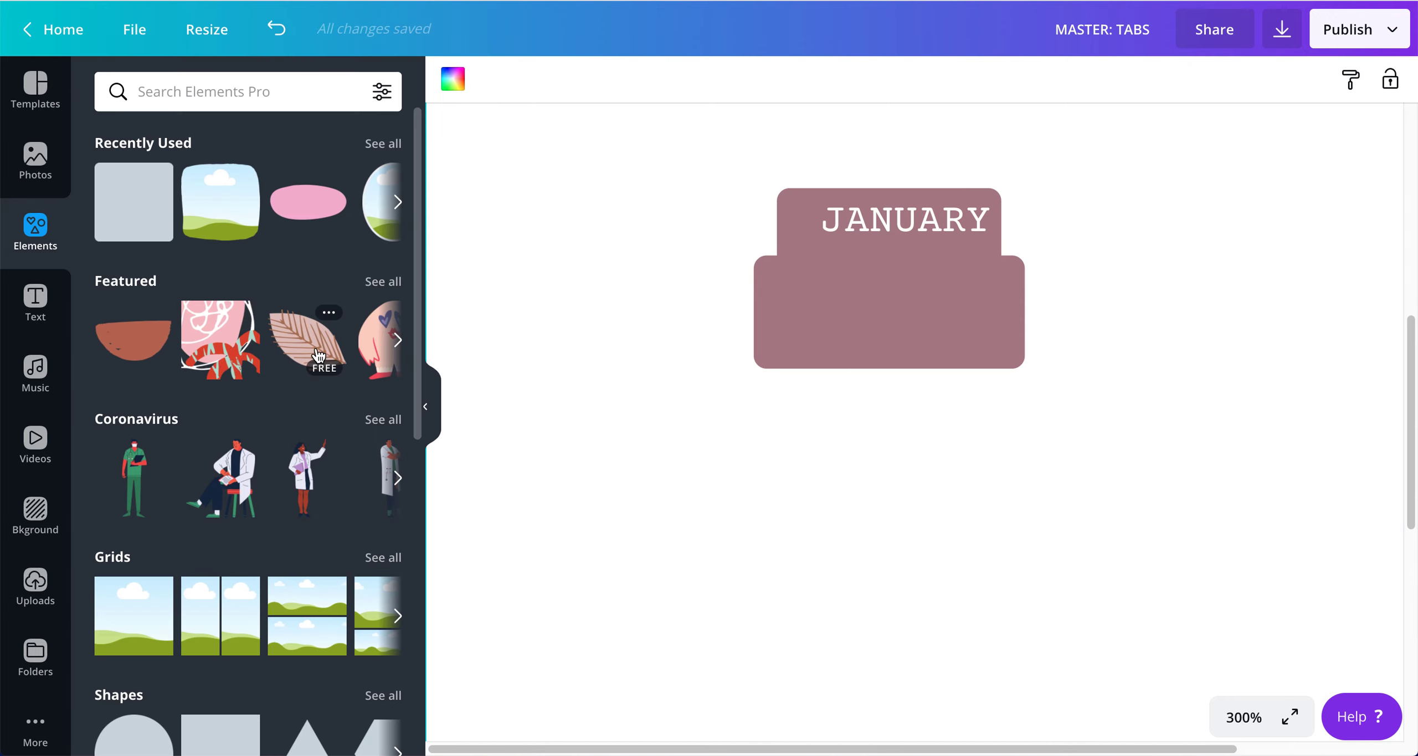
Add the leaf graphic, recolour its pale part light peach and shrink it beside JANUARY
click(312, 348)
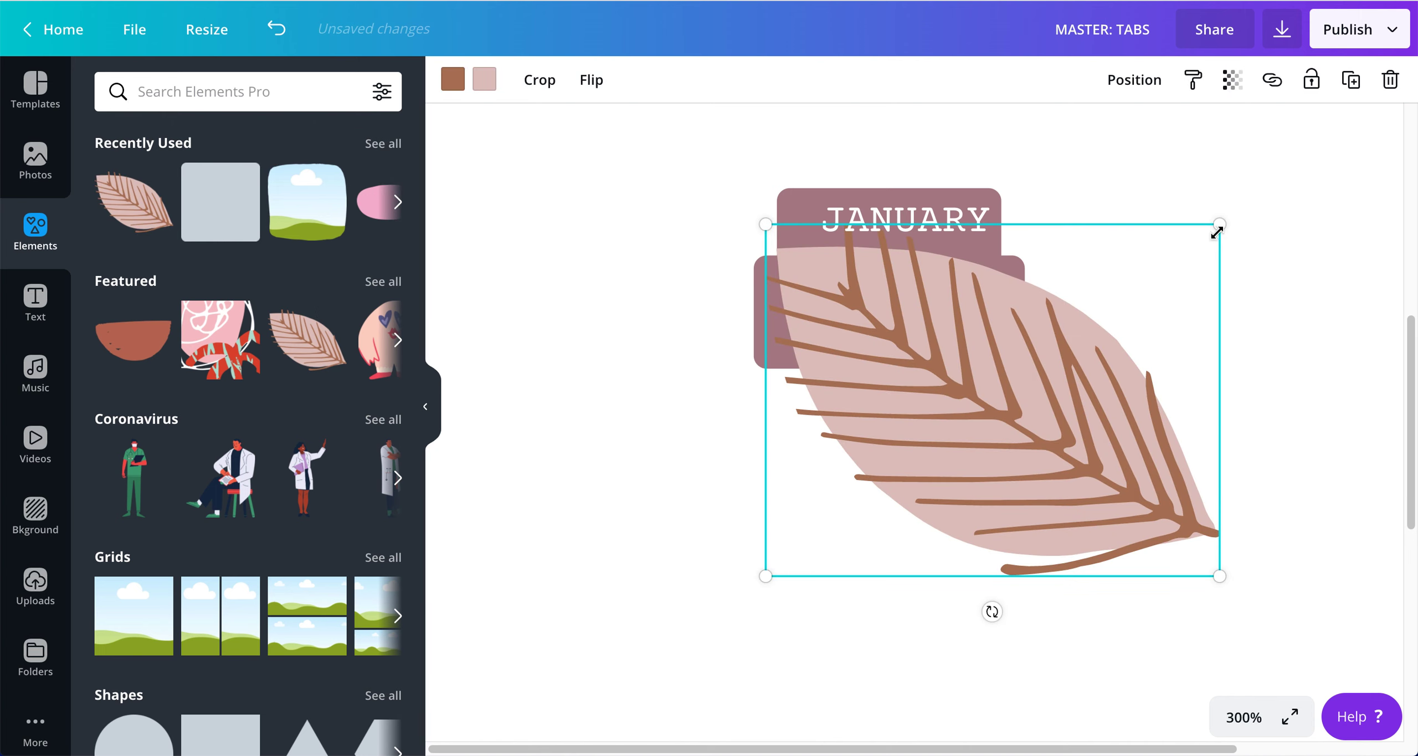
drag(1217, 232, 900, 472)
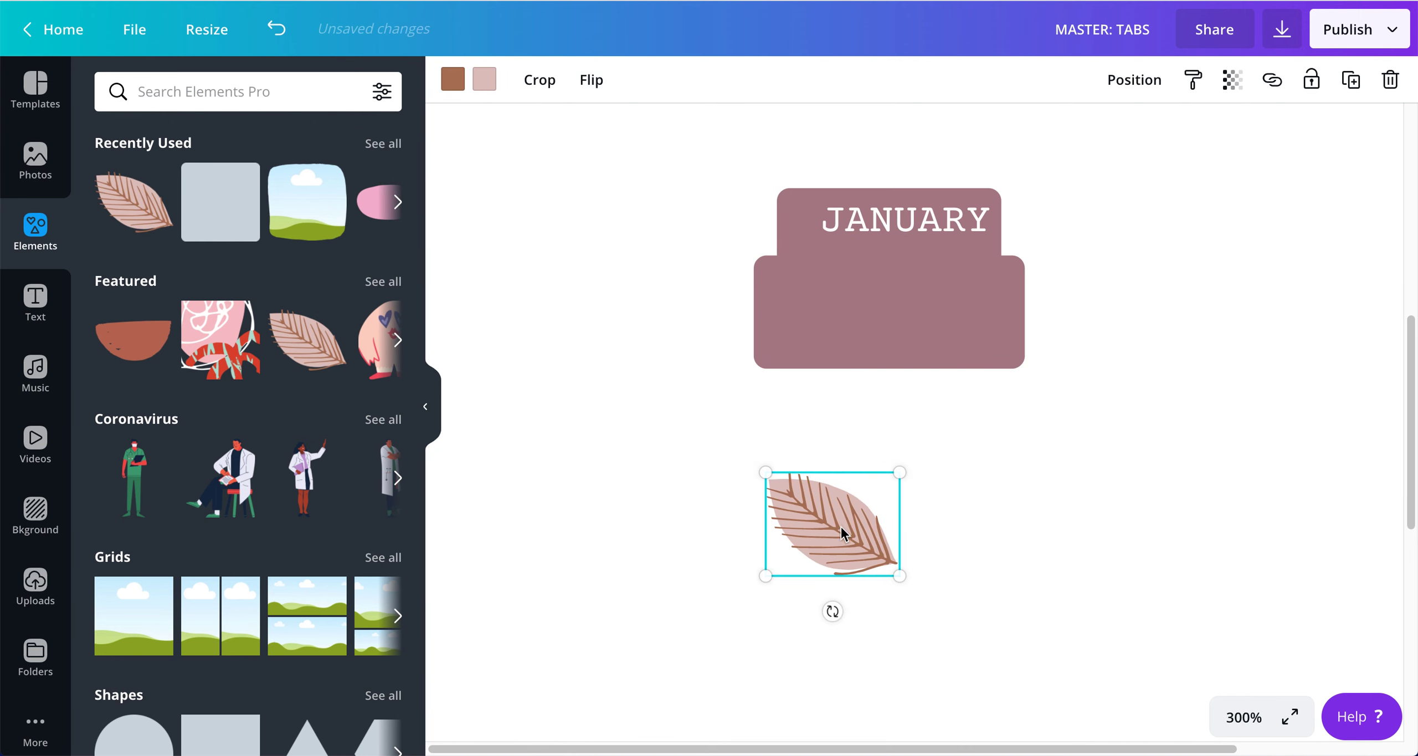
drag(852, 359, 855, 309)
click(485, 80)
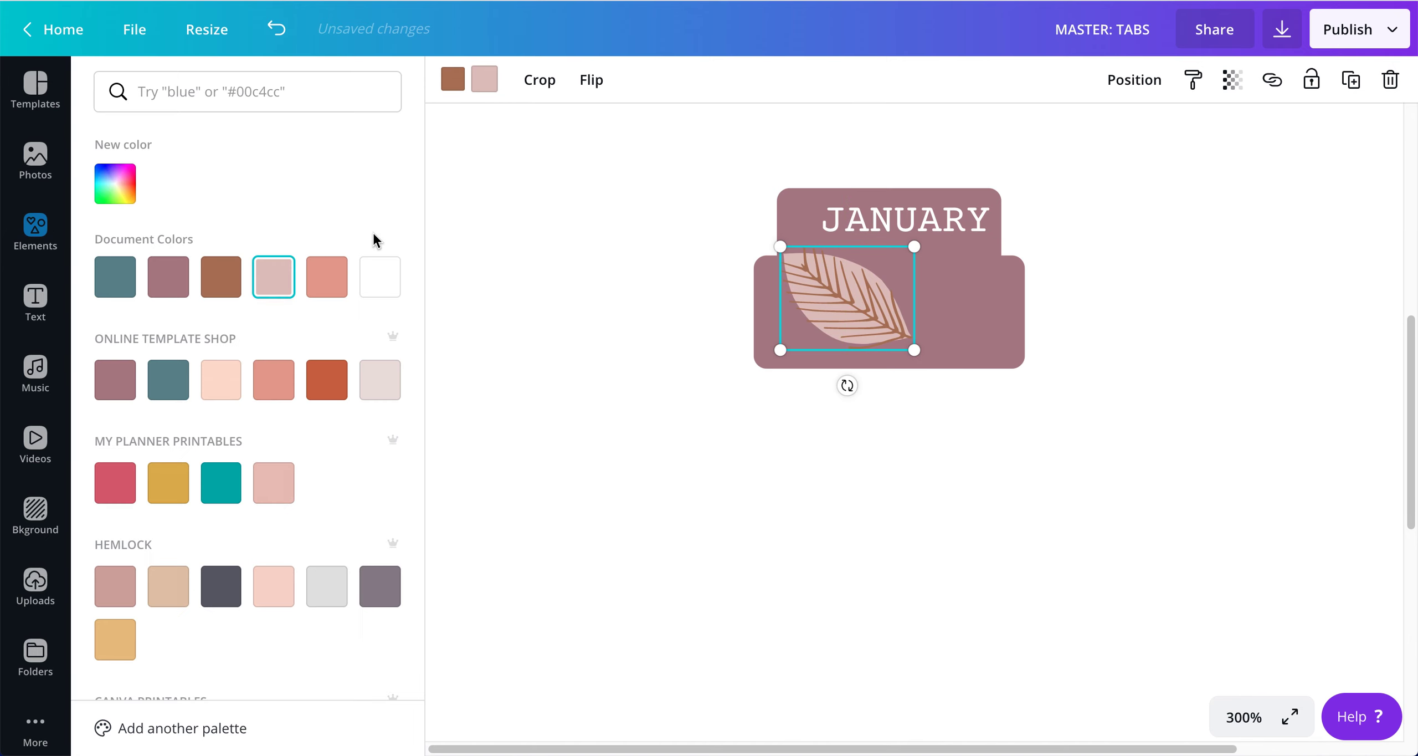
click(213, 380)
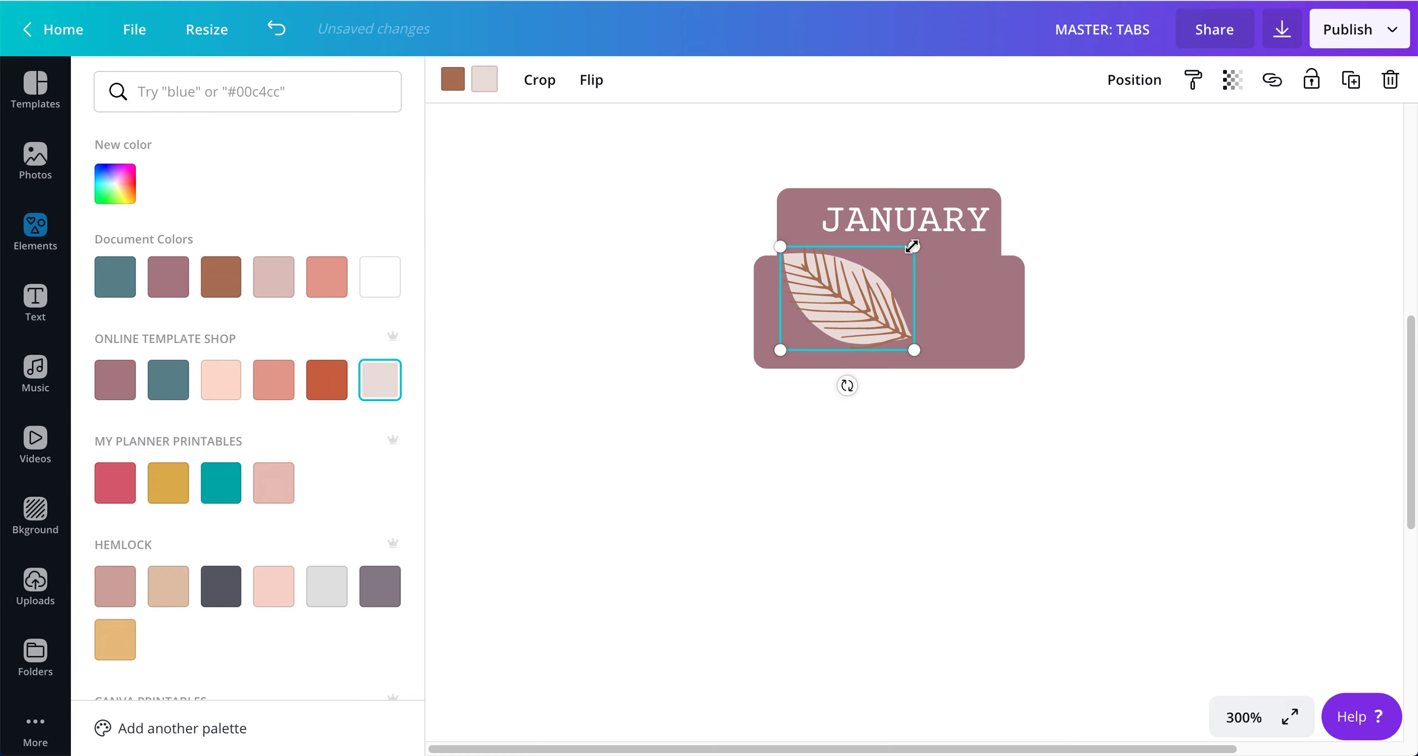
drag(913, 246, 769, 252)
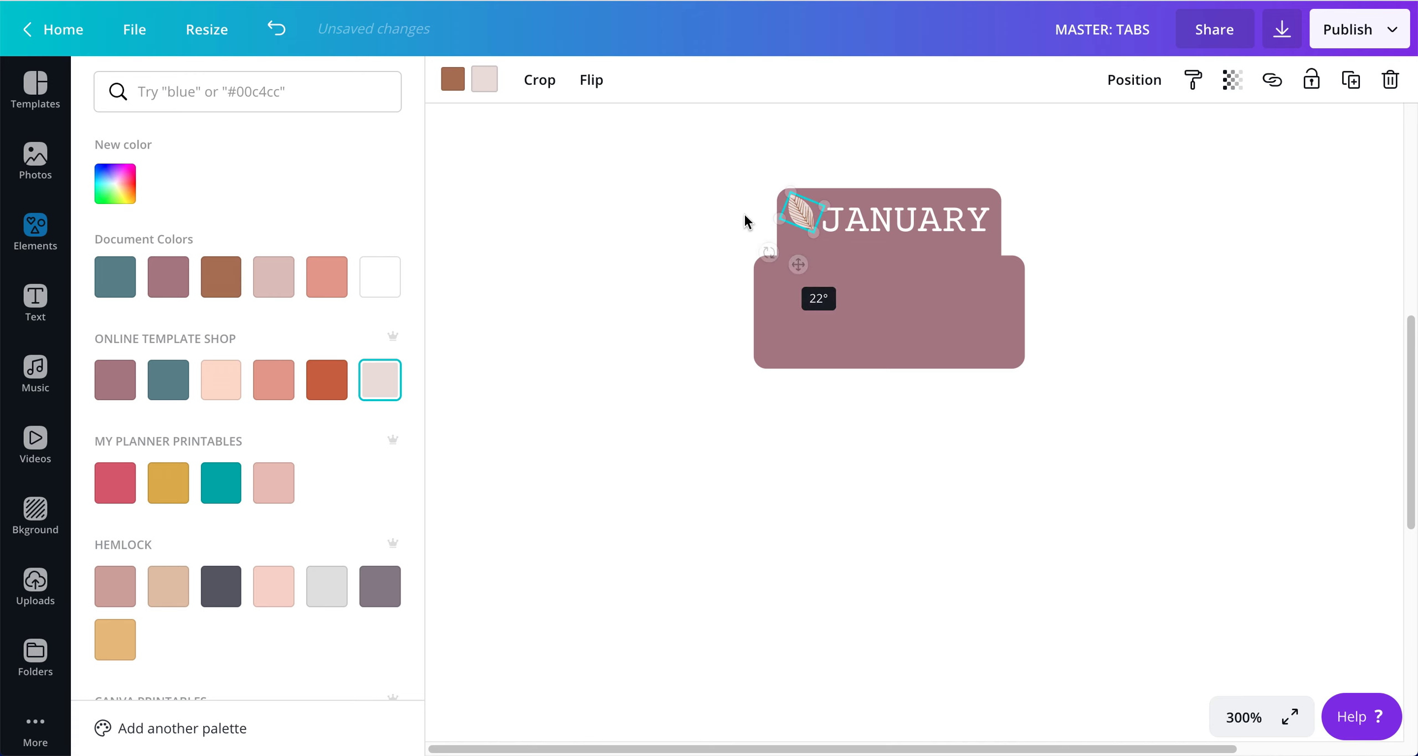
click(693, 219)
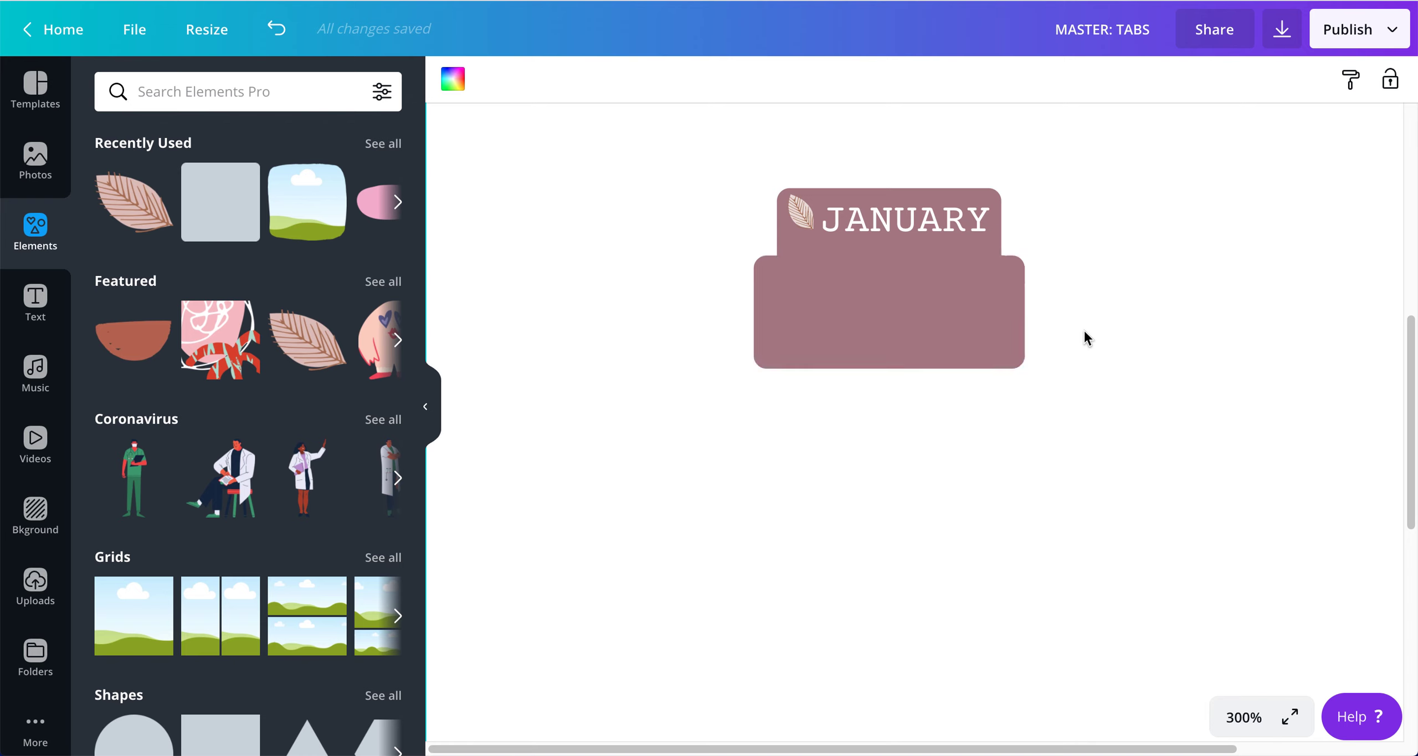
click(930, 315)
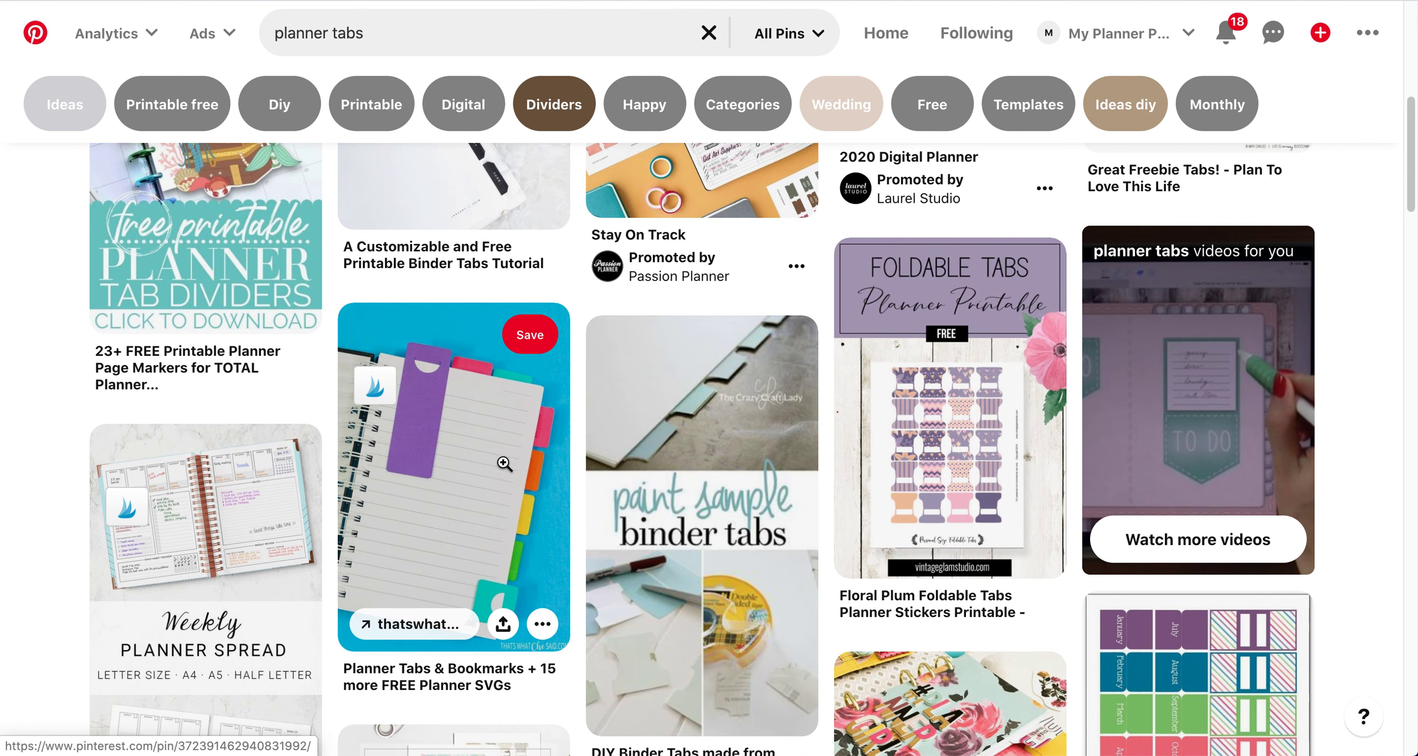
Browse the Pinterest 'planner tabs' results and open a binder-tabs pin
scroll(463, 294, down, 1)
scroll(463, 294, up, 4)
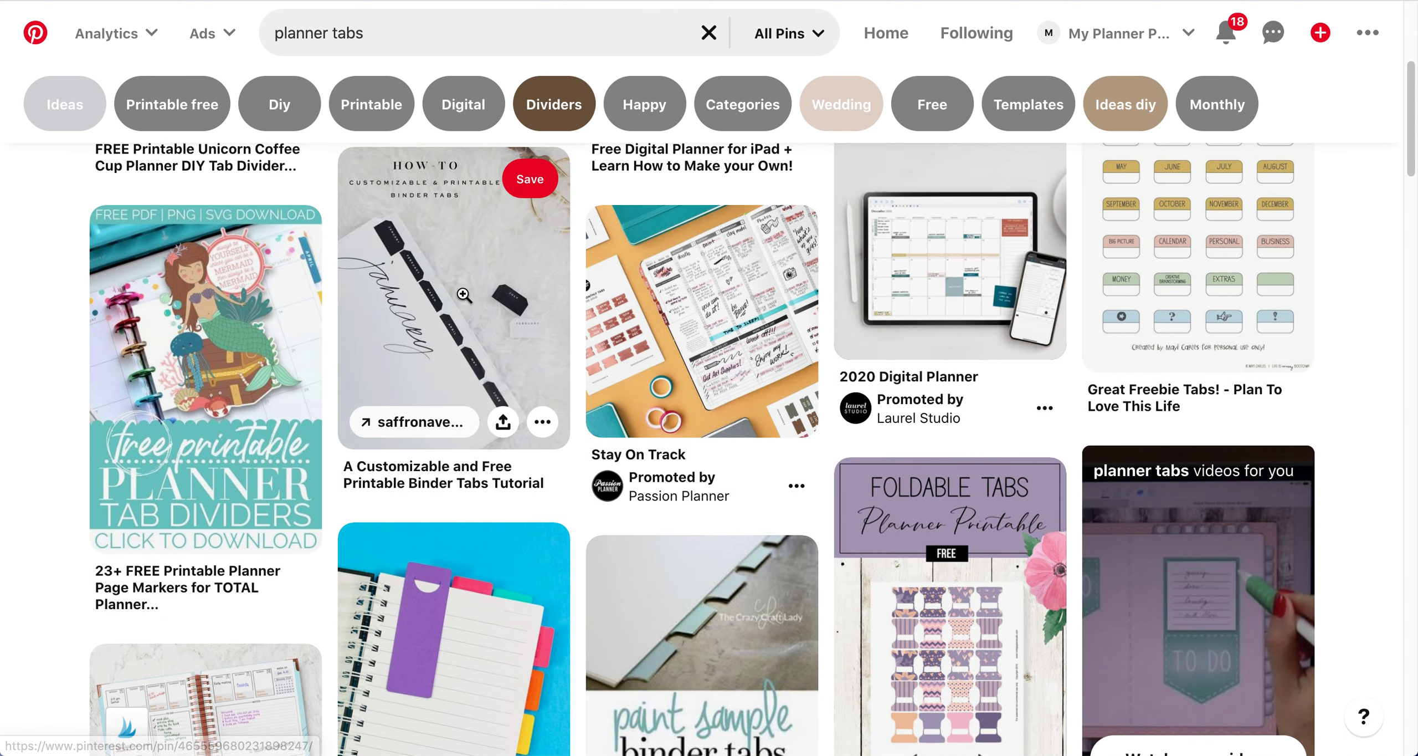
click(461, 295)
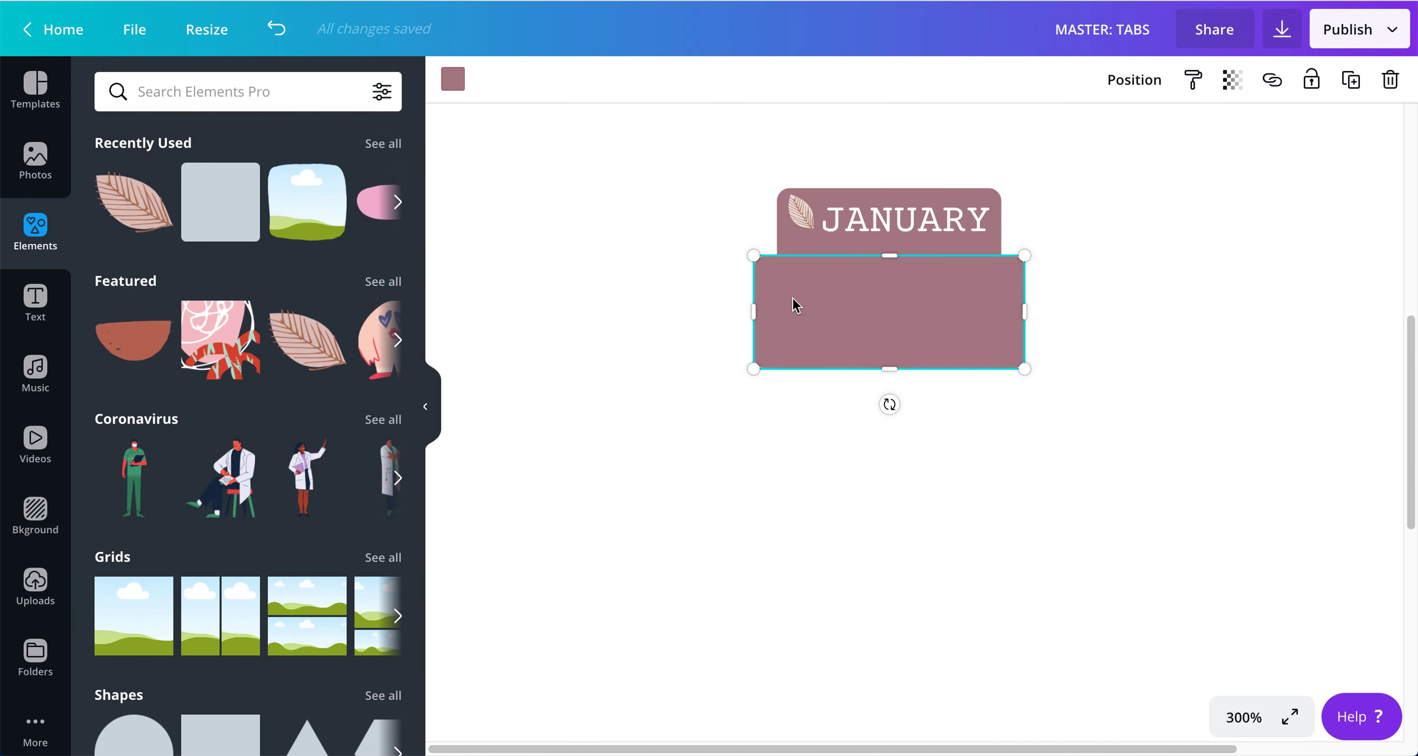
Marquee-select all JANUARY tab parts in Canva and move them toward the page's top-left
click(655, 293)
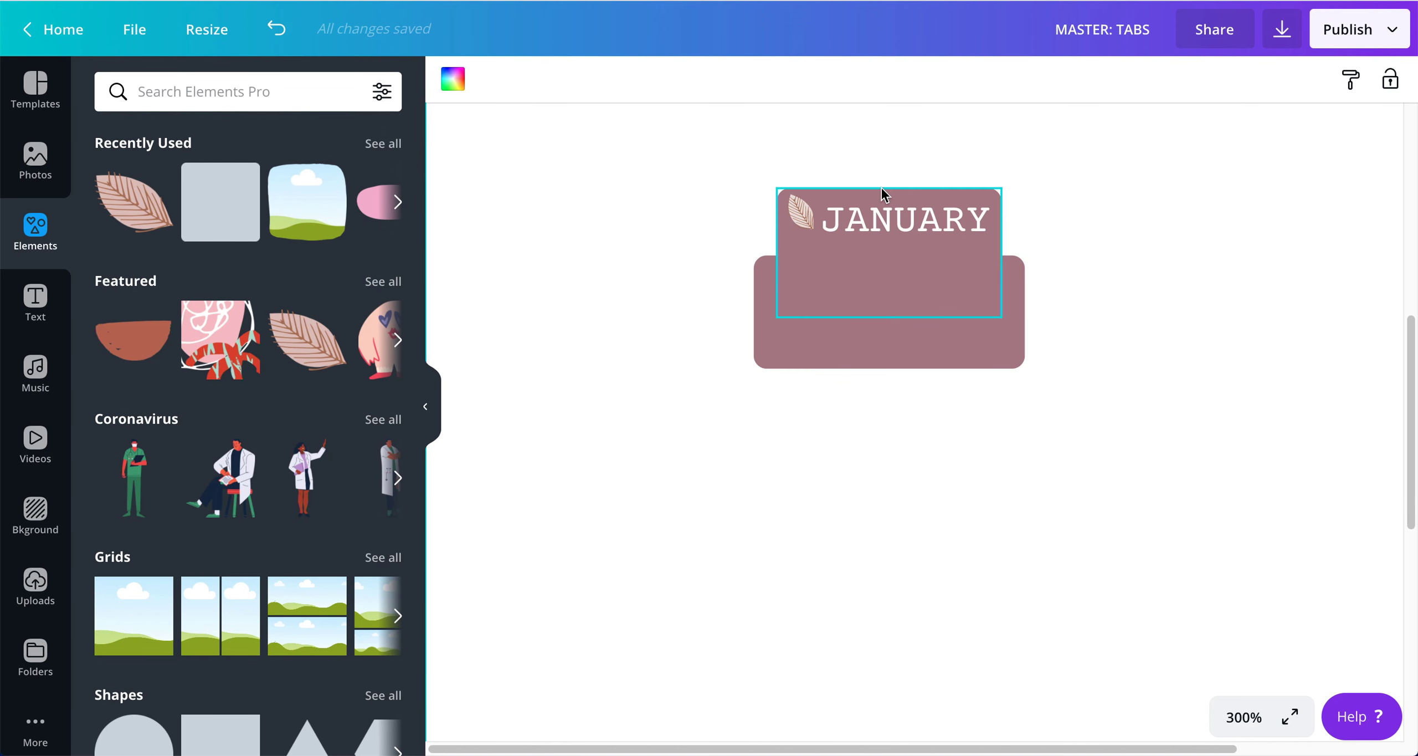
drag(699, 150, 1105, 433)
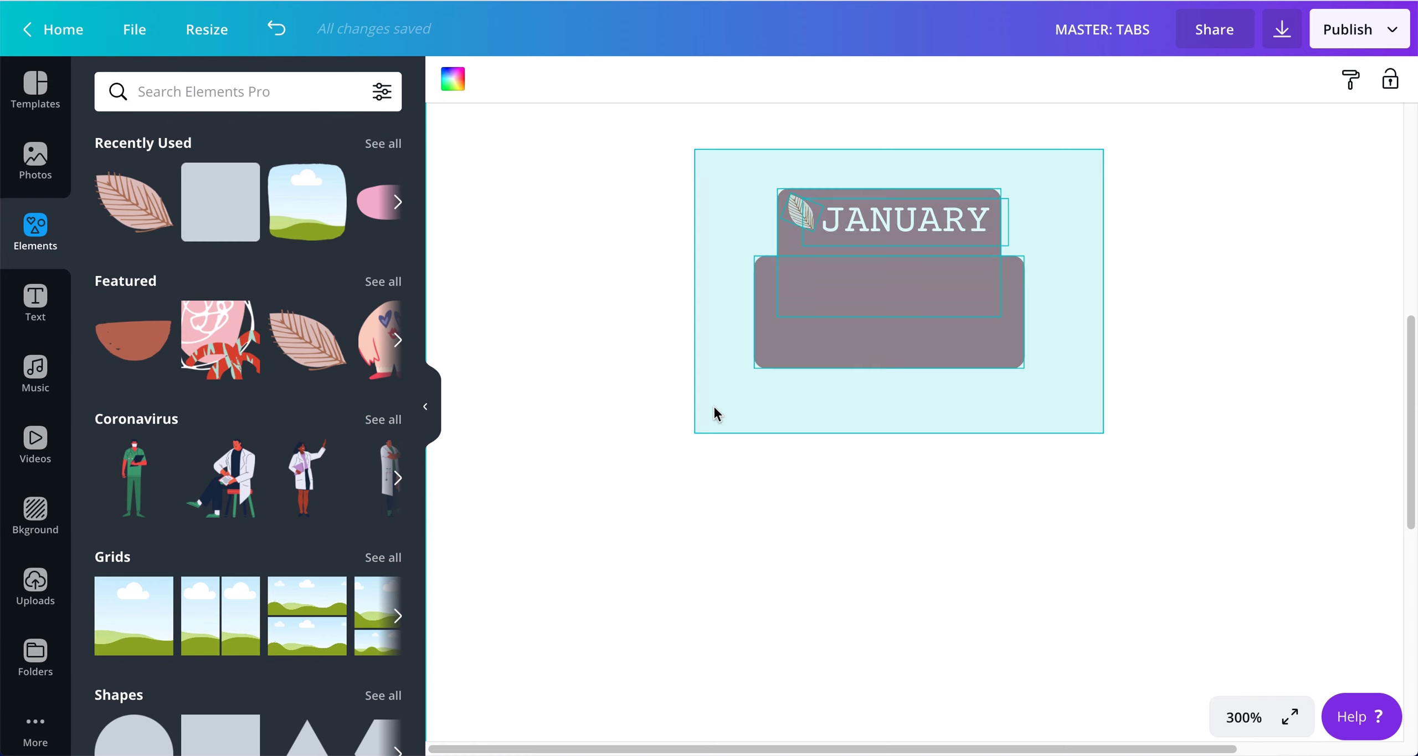
click(425, 407)
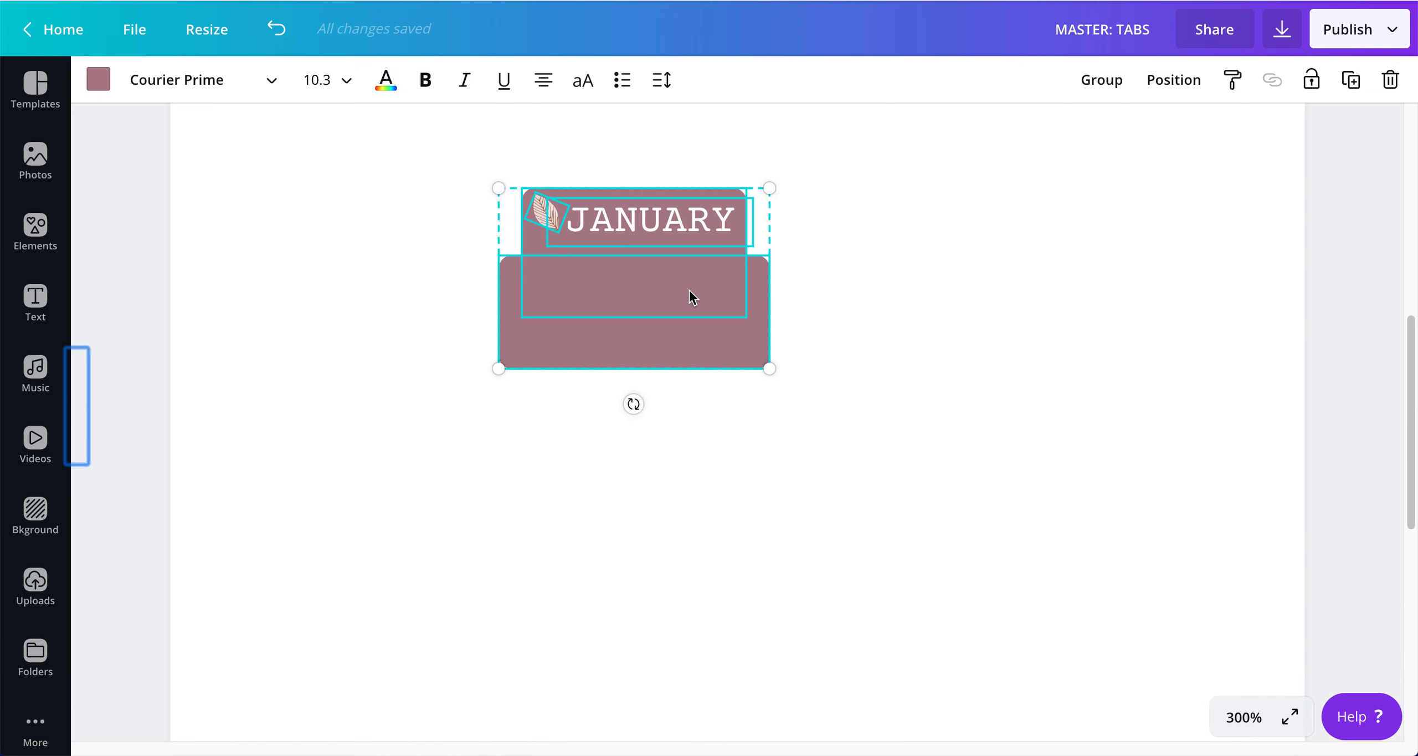
drag(691, 294, 394, 274)
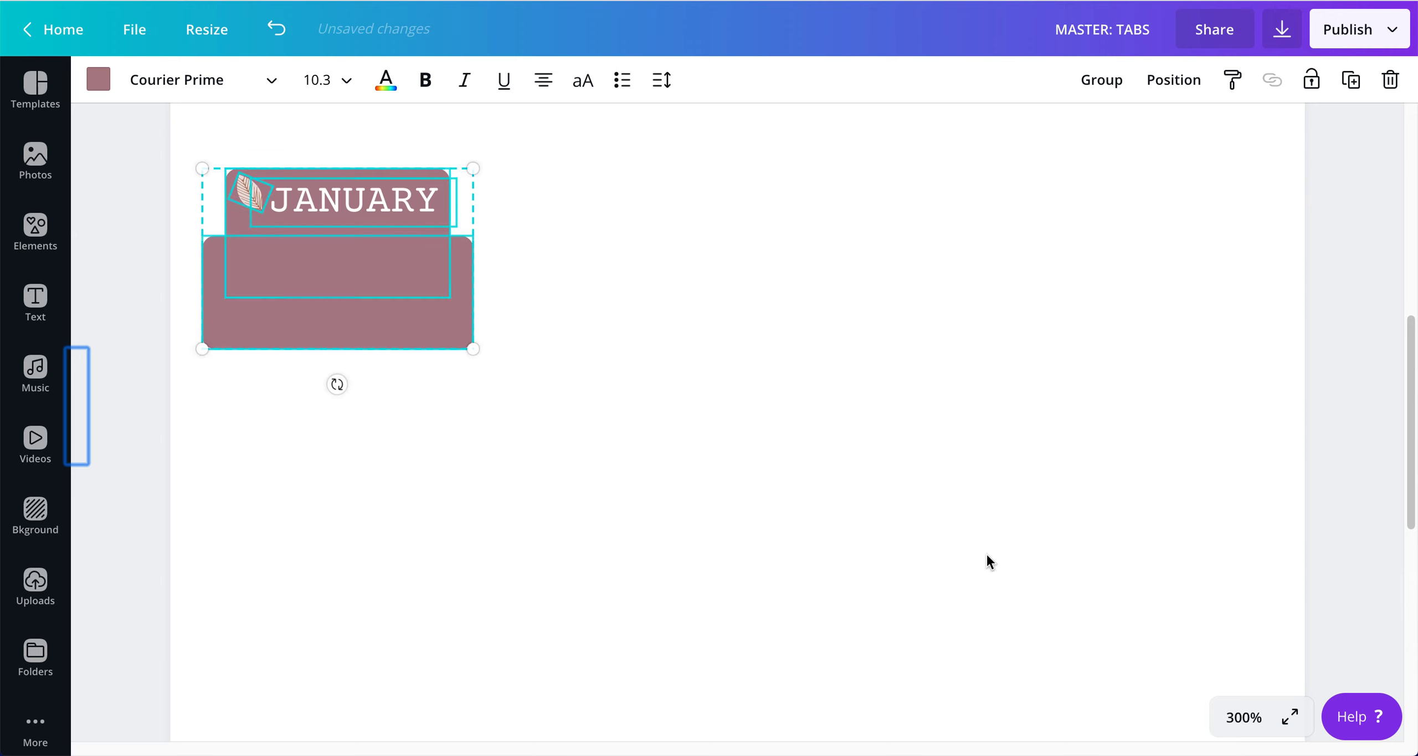
Set zoom to 100% and move the whole JANUARY tab directly beneath the floral tab
click(1241, 717)
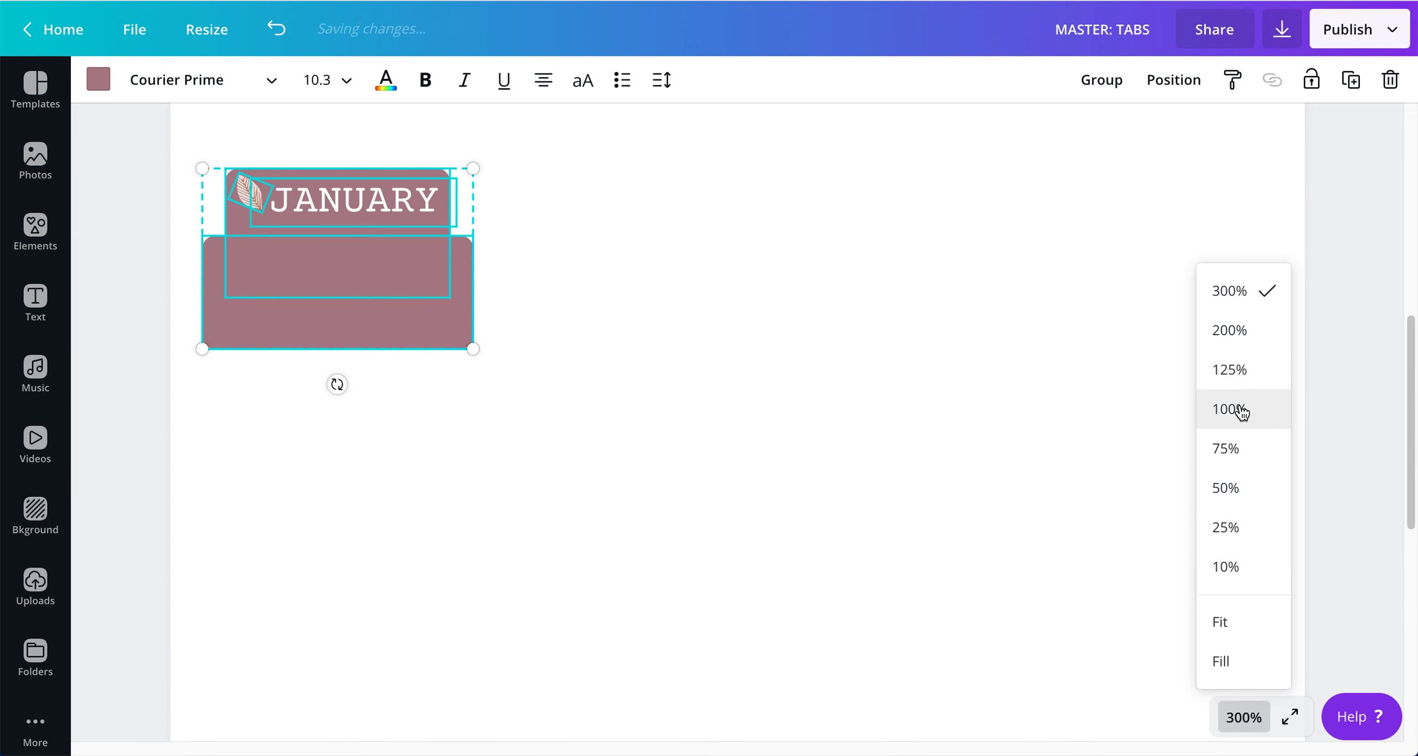
click(1241, 410)
drag(493, 293, 735, 462)
drag(615, 363, 637, 269)
click(787, 326)
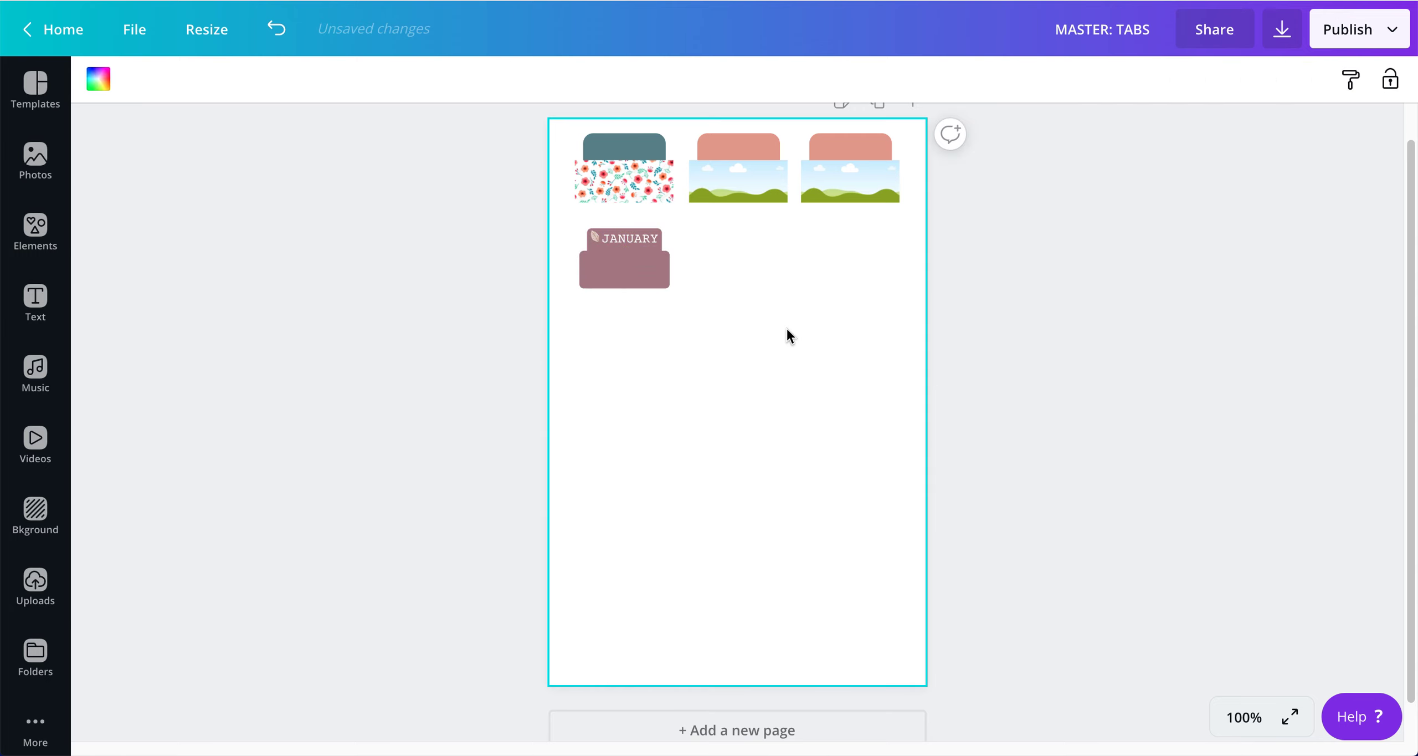
click(360, 316)
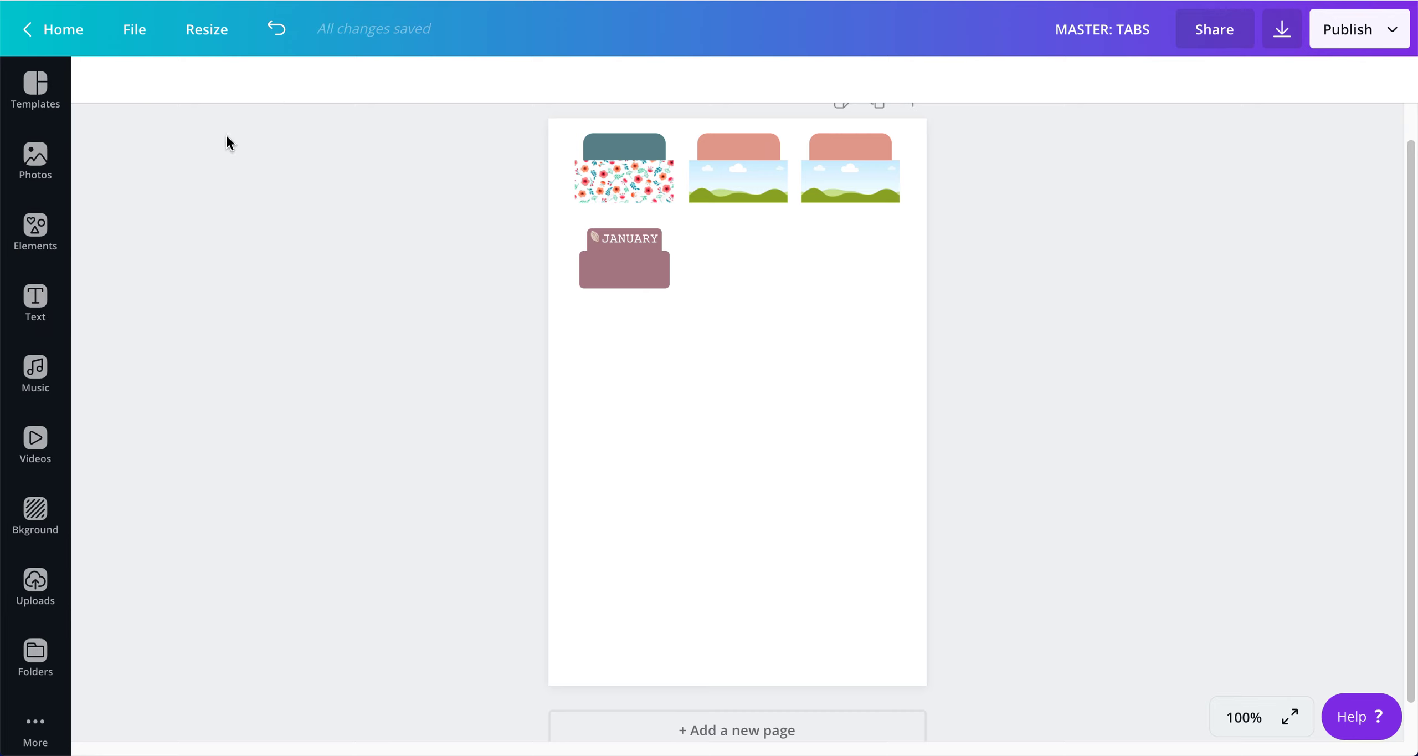
click(44, 239)
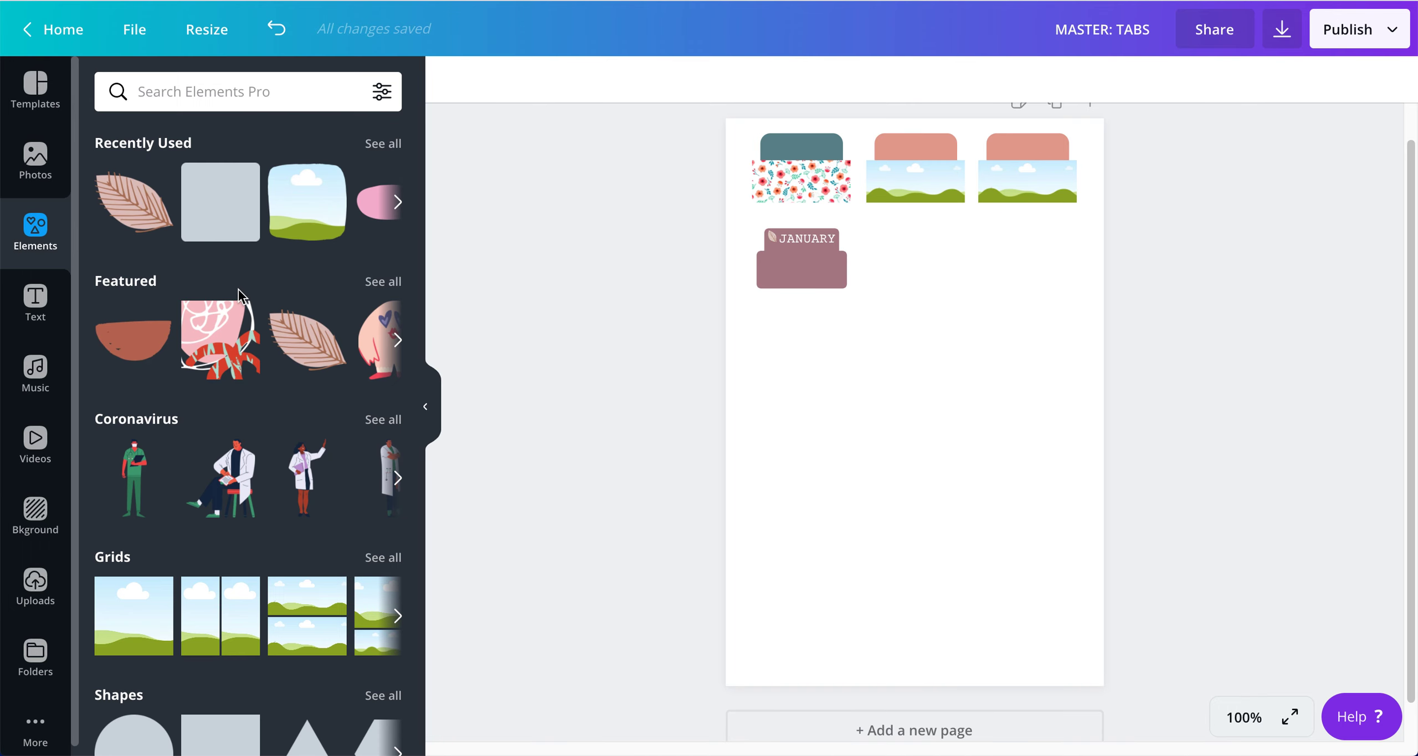
Add a square and resize it to a tall rectangle about 2.5 × 4 beside the JANUARY tab
click(220, 204)
drag(1021, 401, 945, 392)
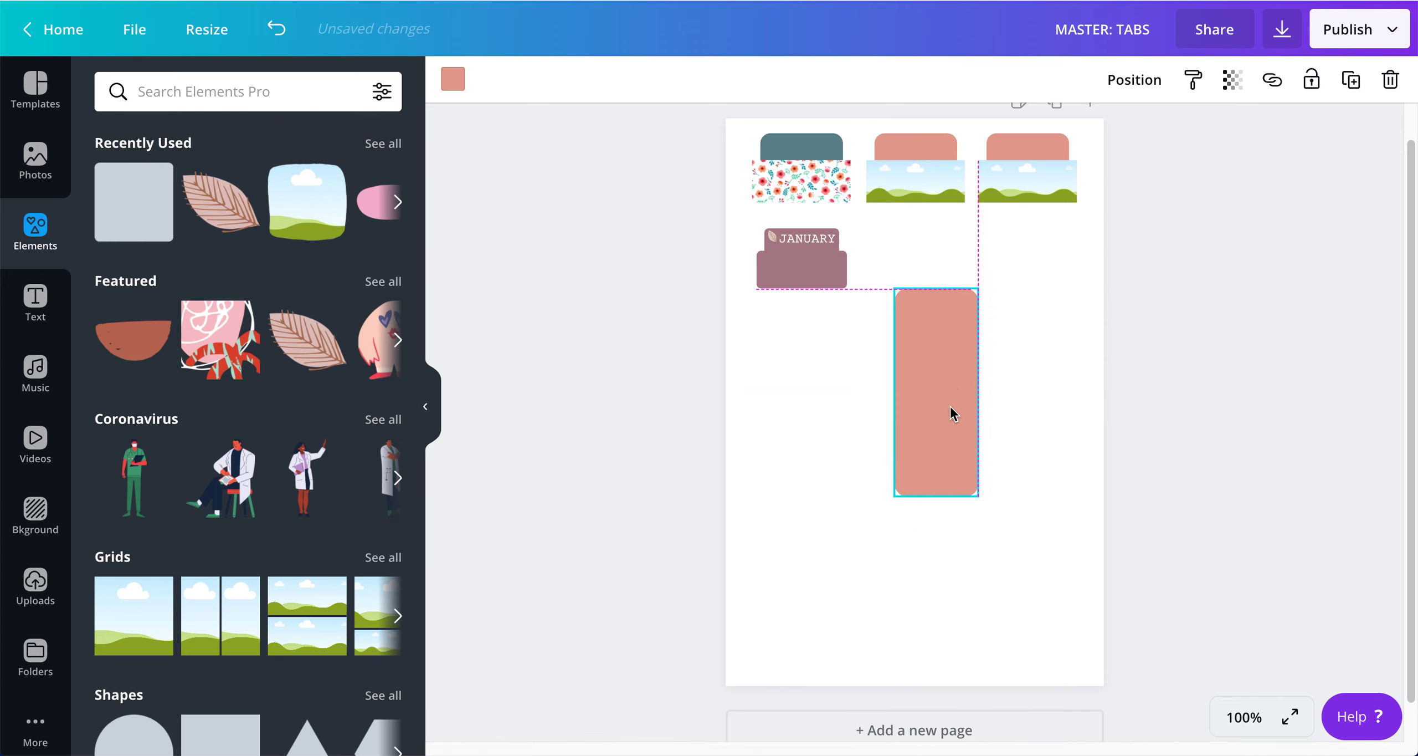
drag(935, 493, 931, 665)
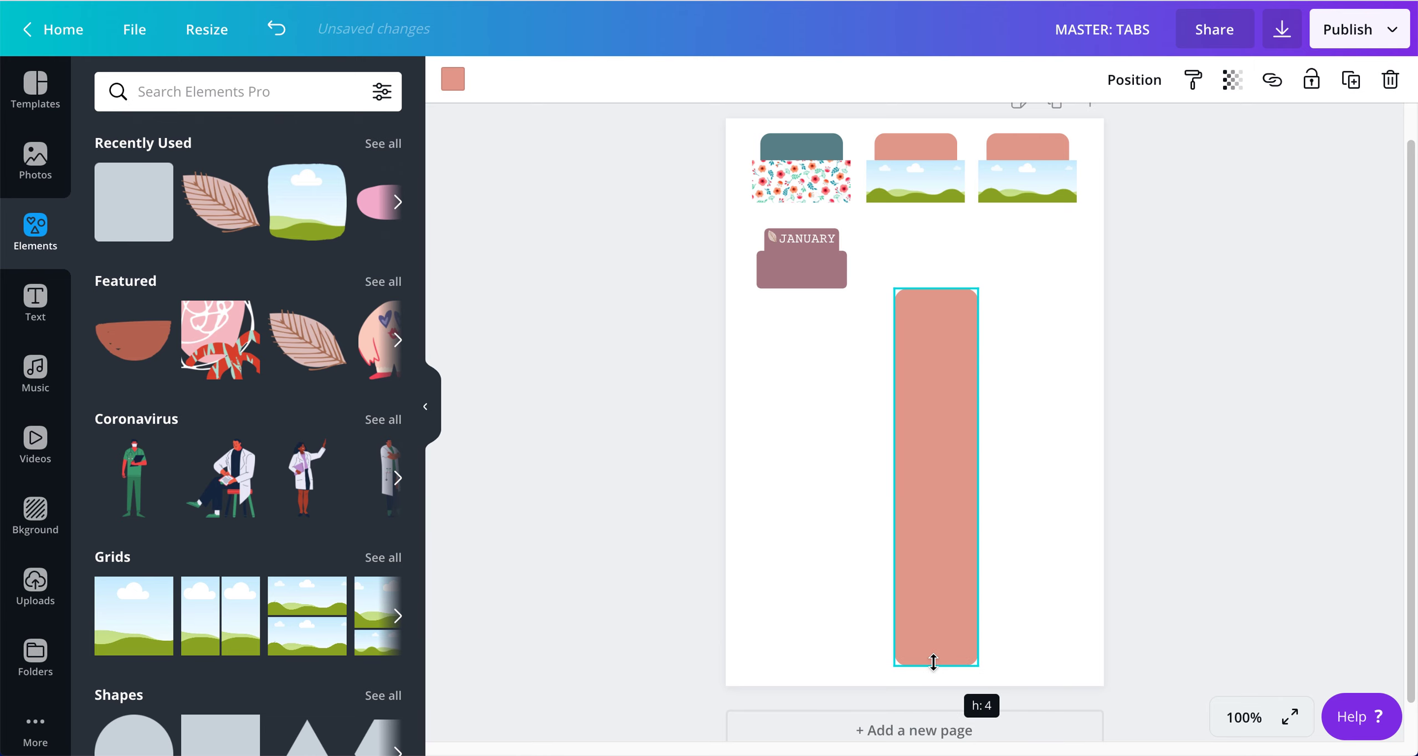
drag(915, 489, 935, 462)
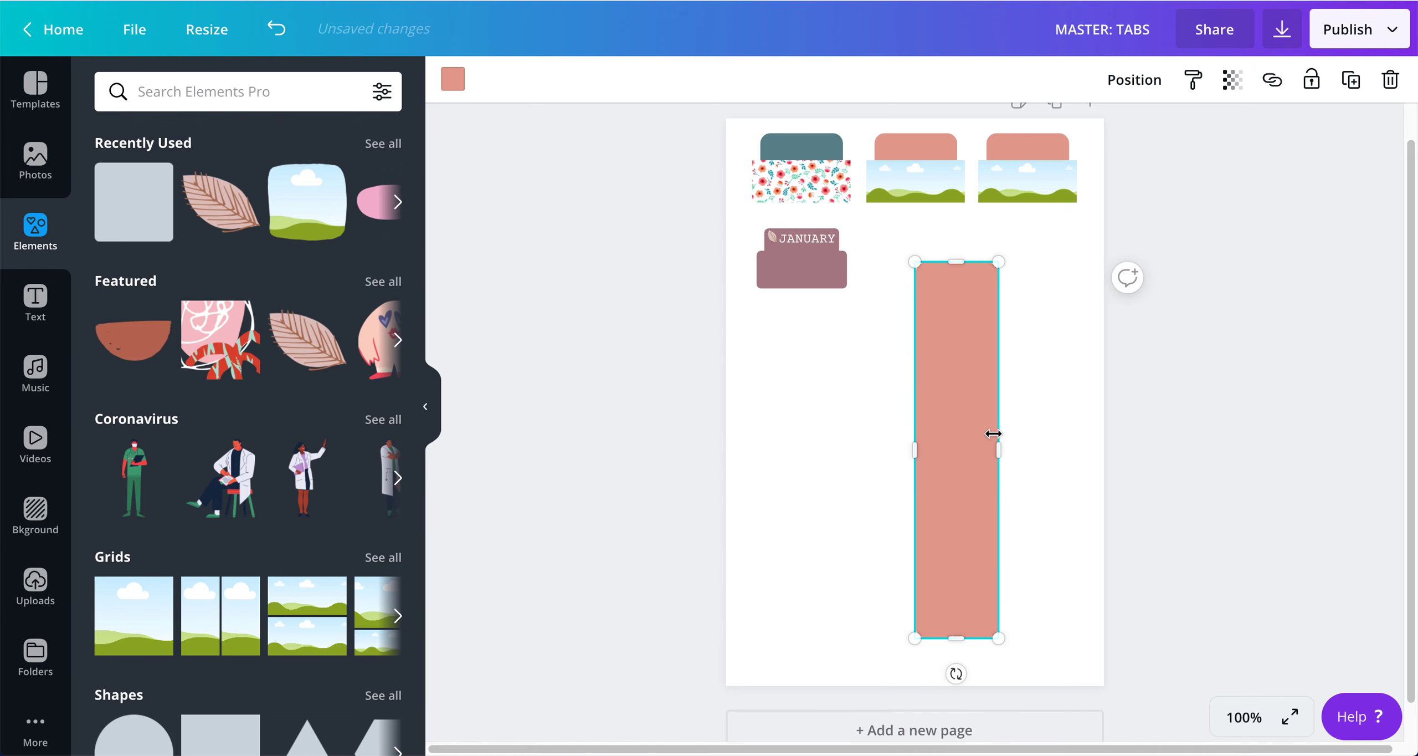
drag(1044, 449, 1103, 449)
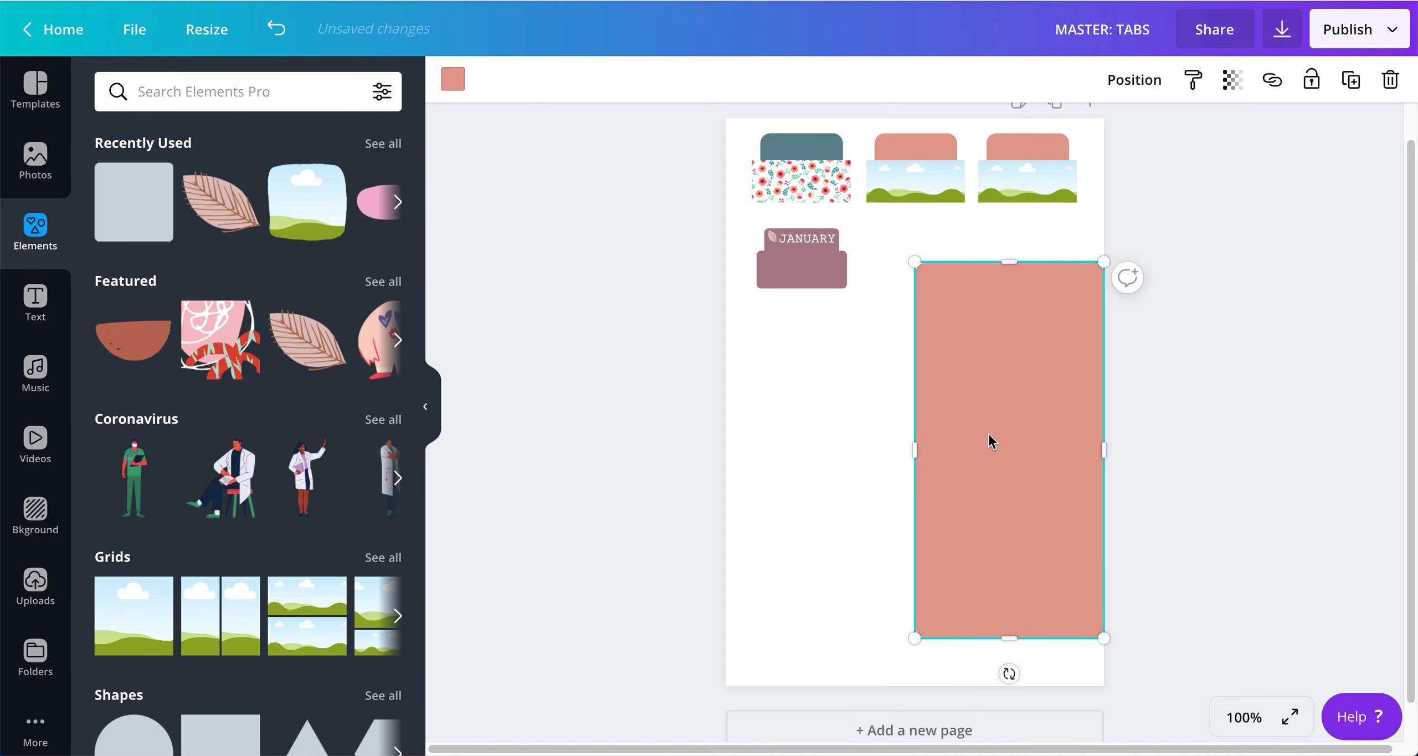
drag(991, 440, 946, 438)
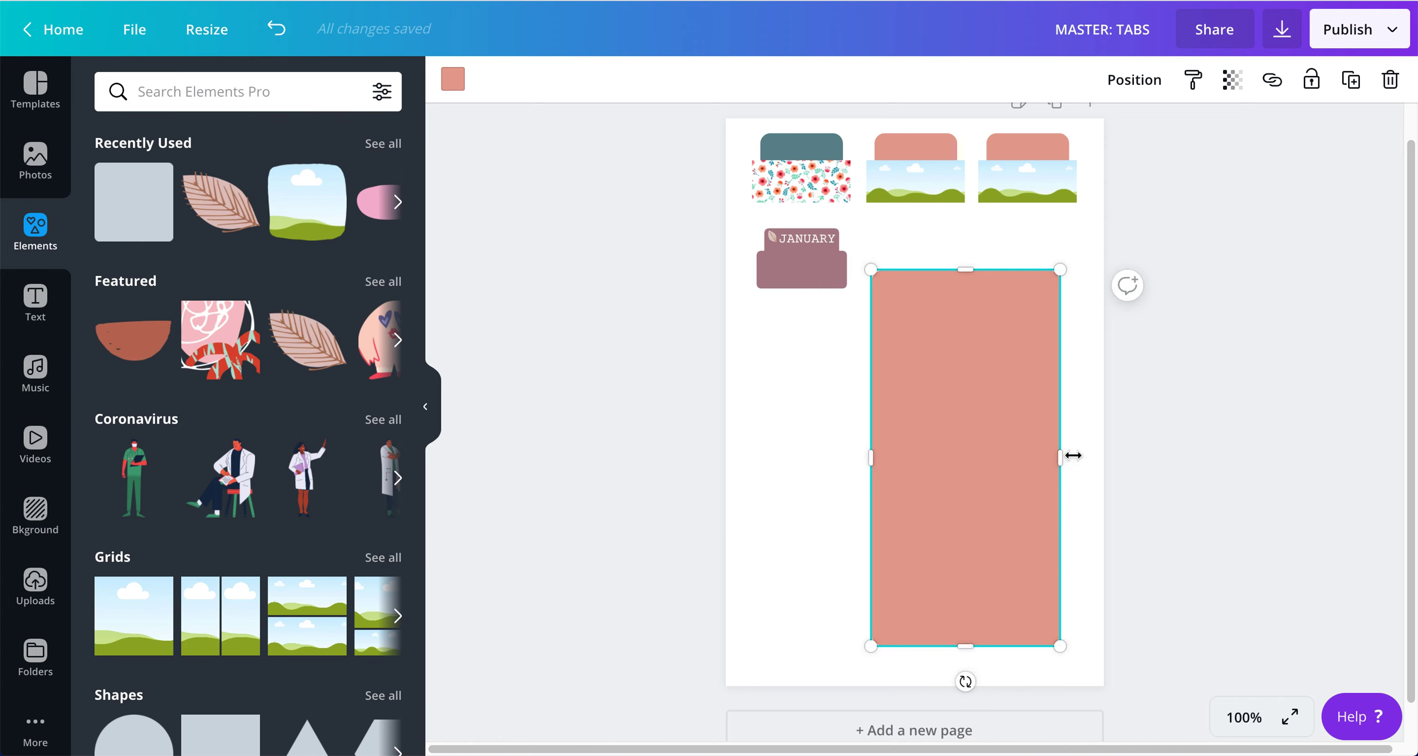
drag(1066, 457, 1101, 458)
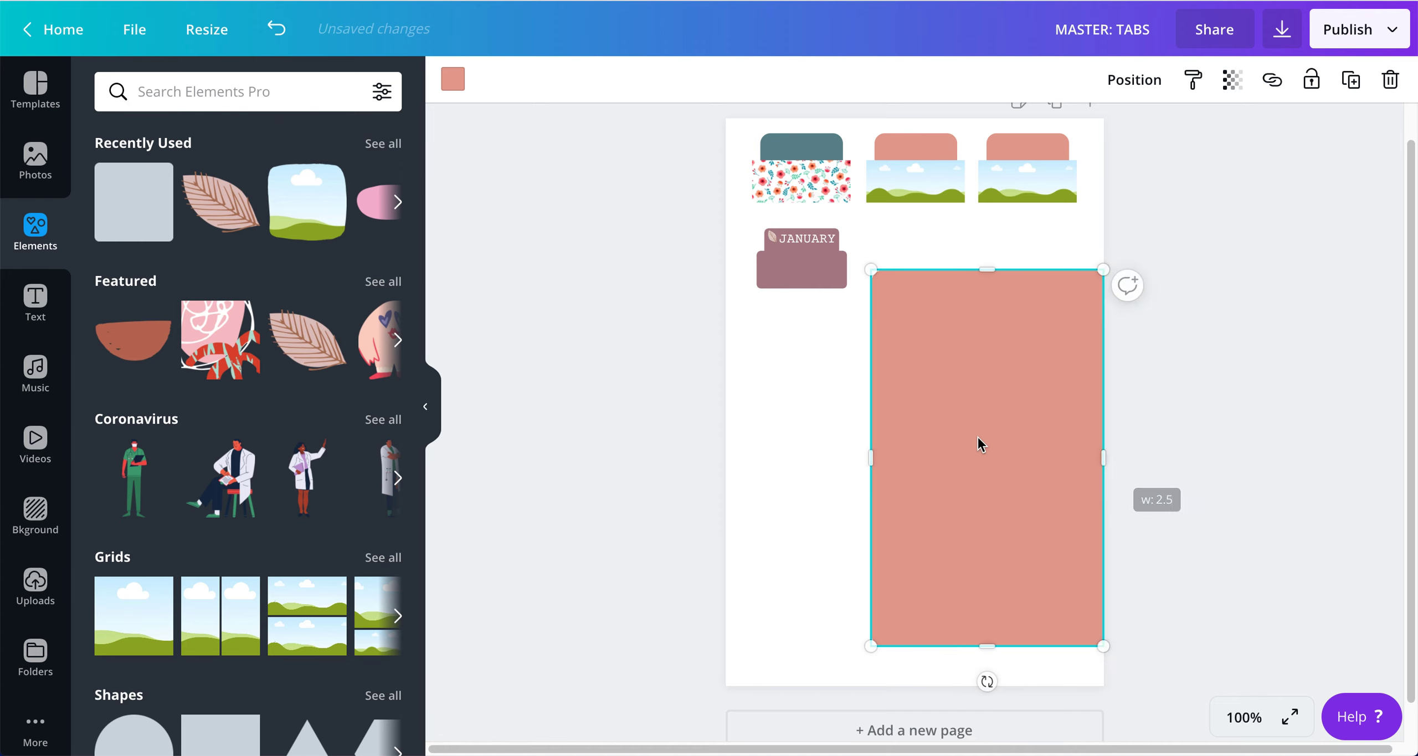
drag(971, 436, 969, 453)
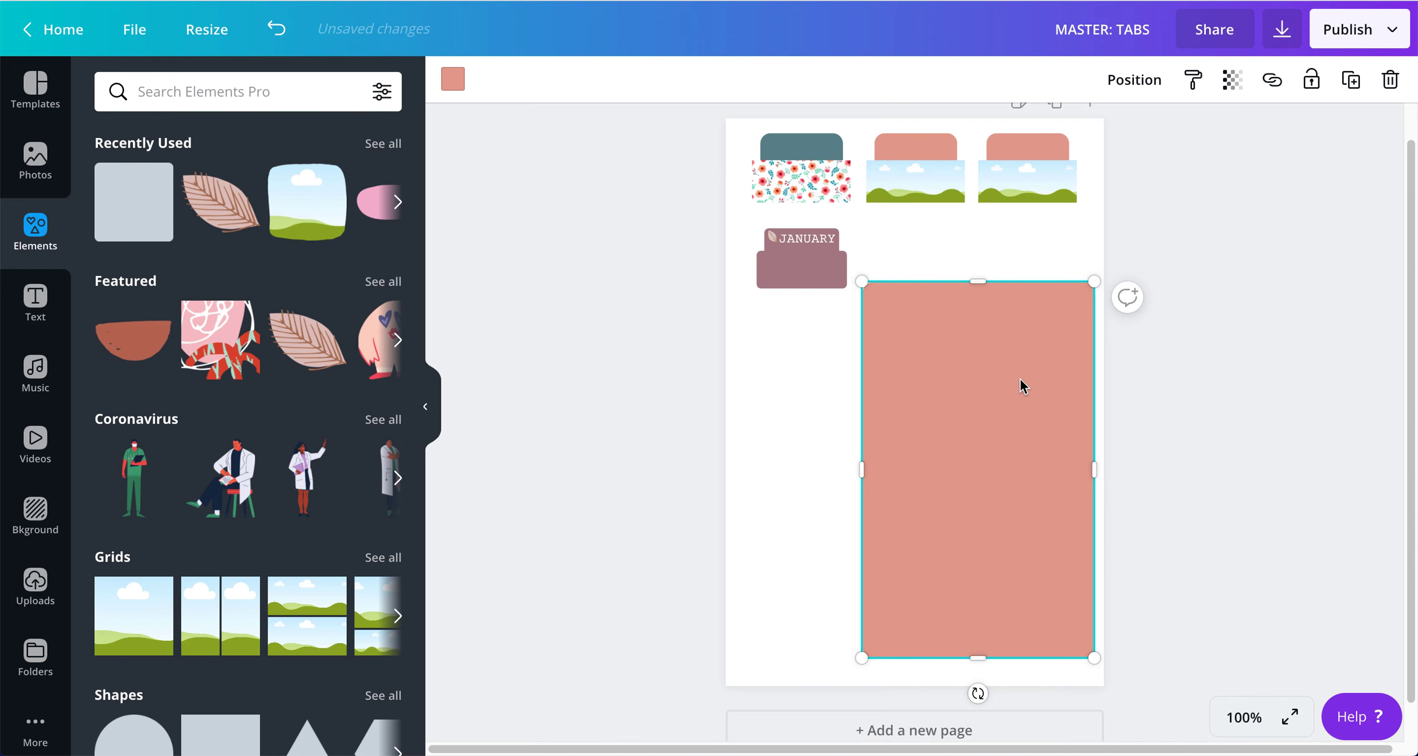
Add a blank second page and position the coral rectangle on it
click(896, 730)
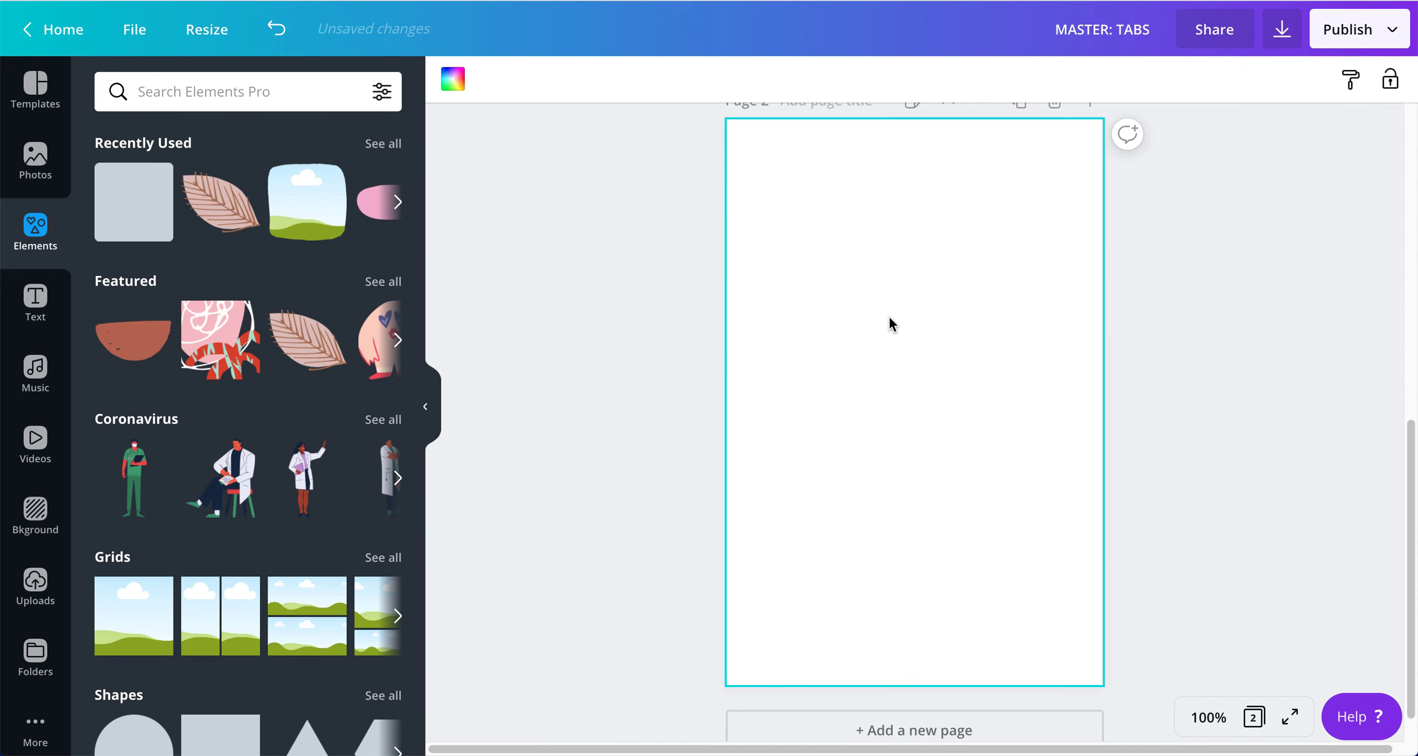
scroll(944, 237, up, 5)
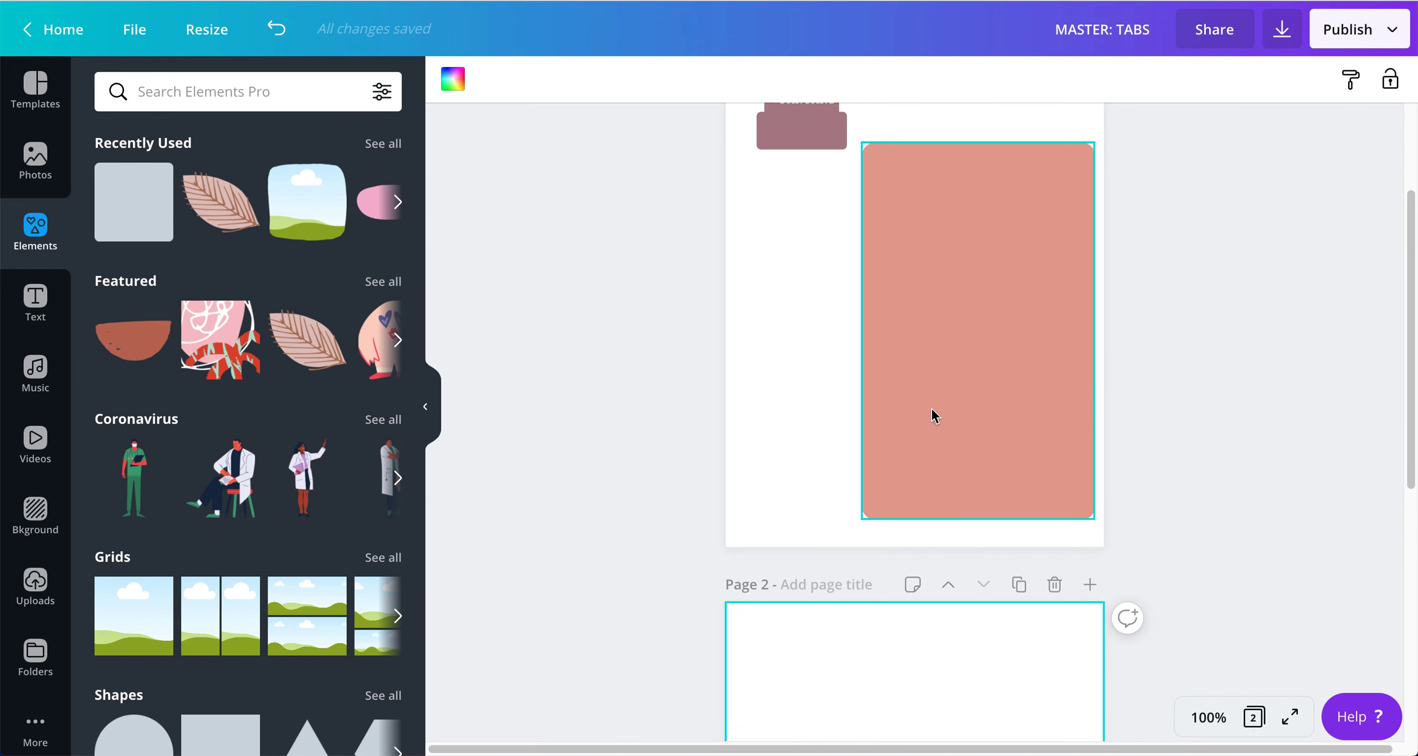
drag(934, 411, 930, 718)
scroll(642, 552, up, 3)
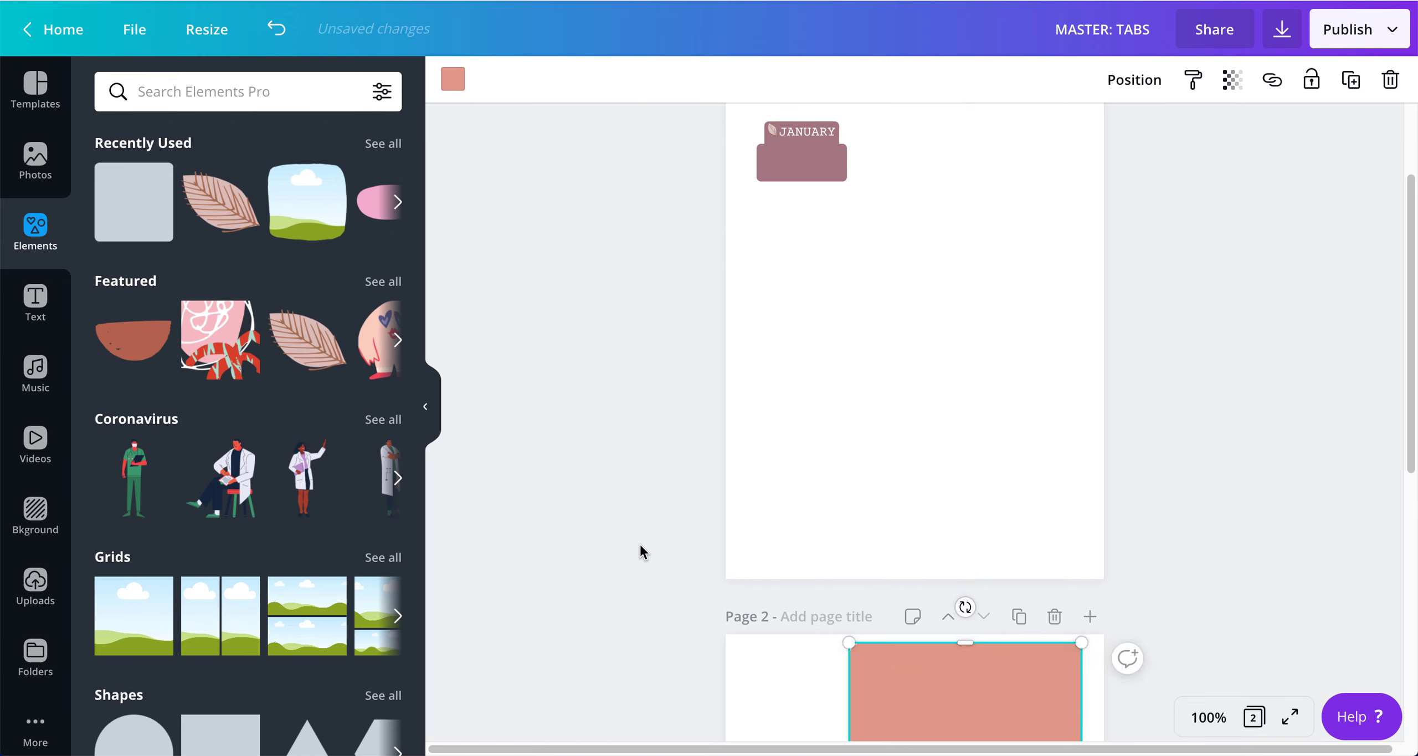
scroll(642, 552, down, 10)
drag(947, 253, 915, 317)
Nudge the coral rectangle slightly up and left, then switch to the Pinterest pin
click(429, 410)
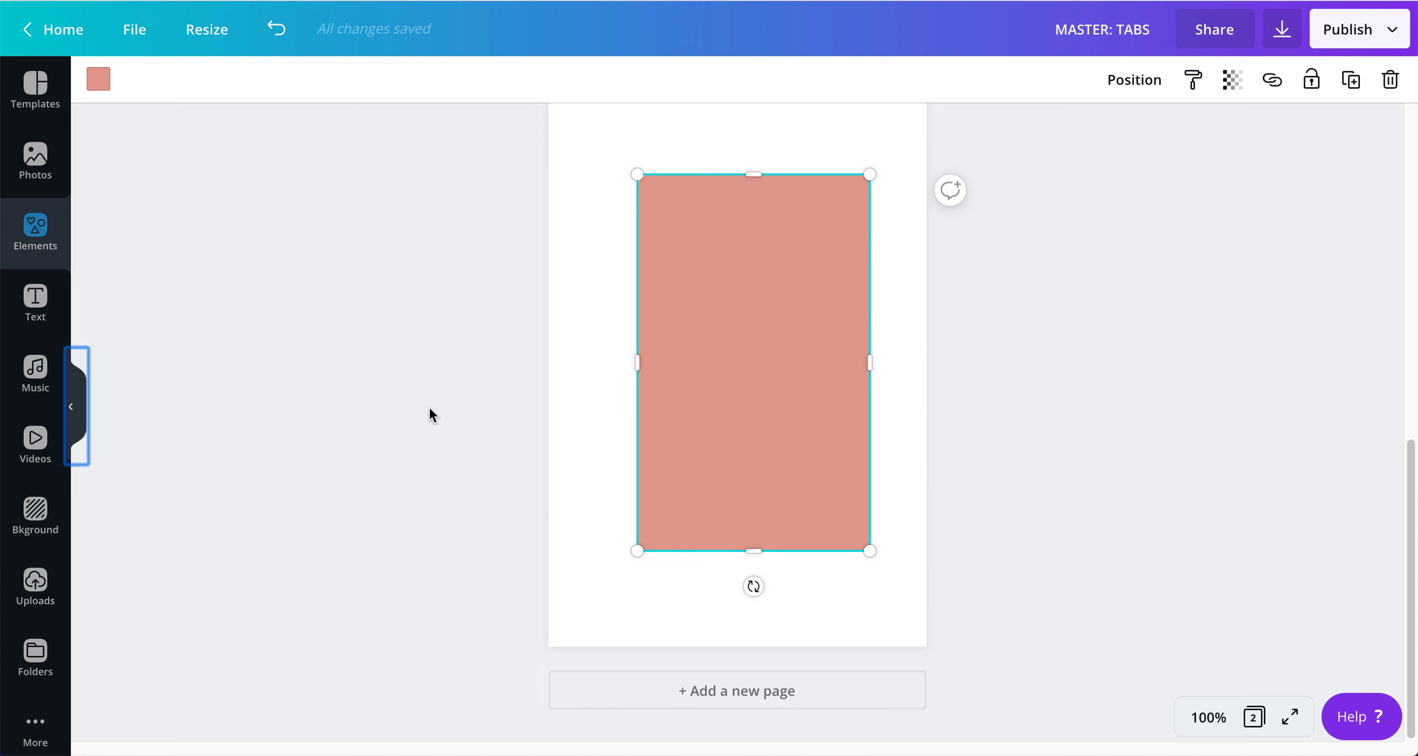
drag(763, 310, 758, 303)
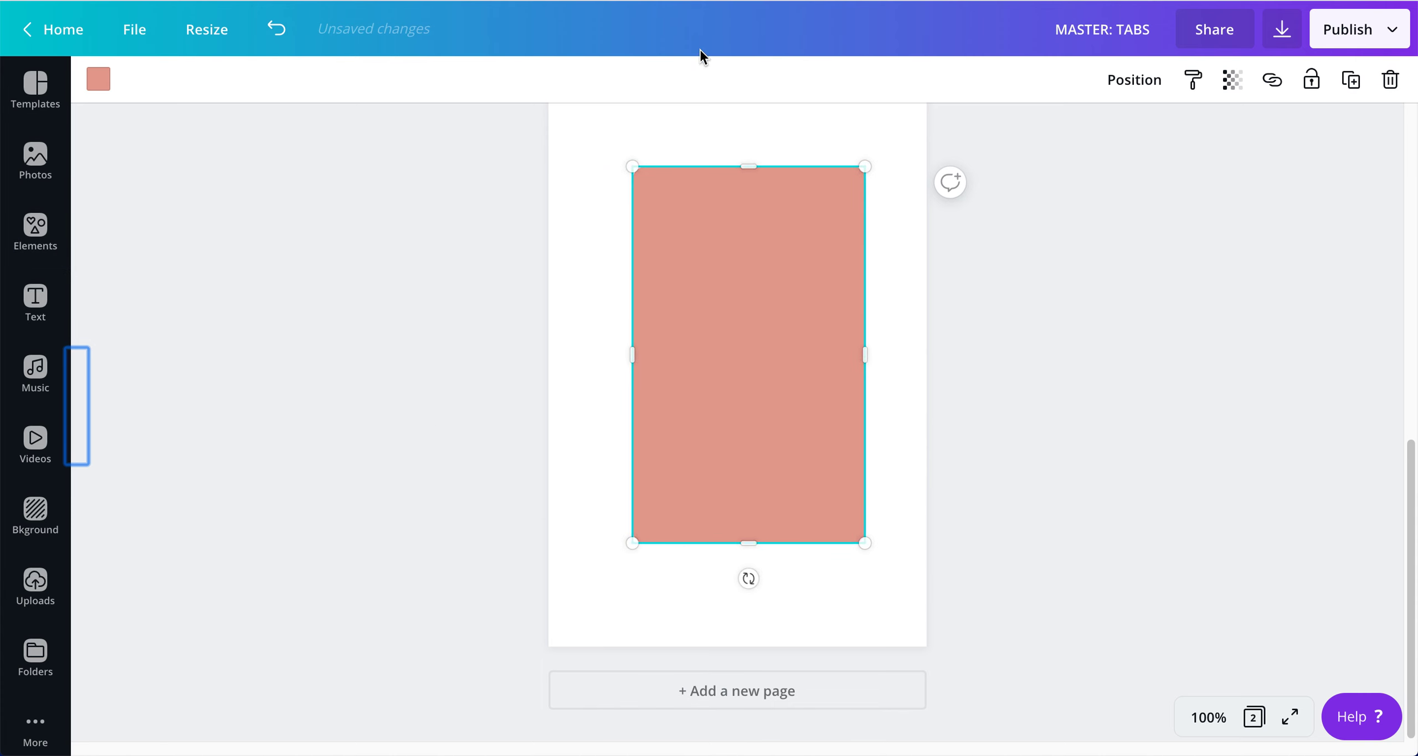
key(ctrl+Tab)
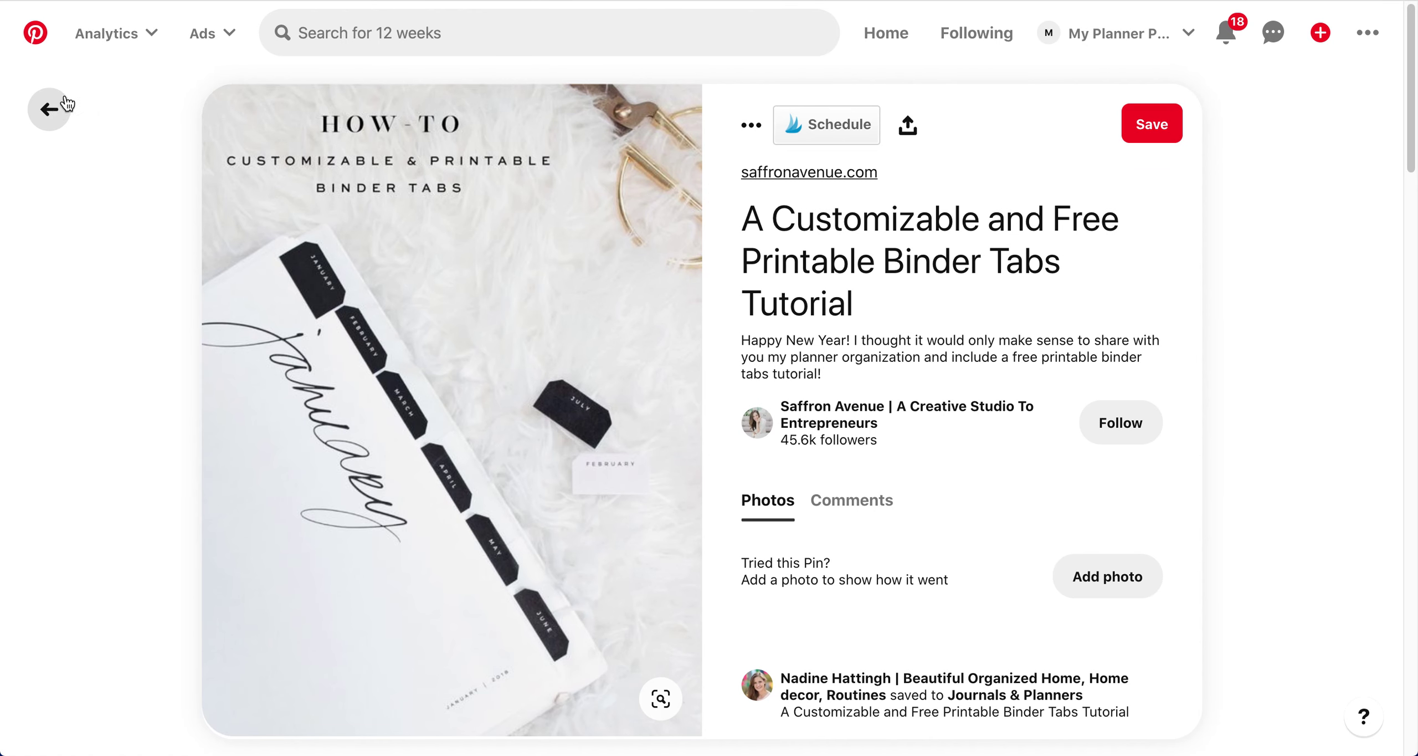
Go back to the Pinterest 'planner tabs' results and scroll further down them
click(49, 109)
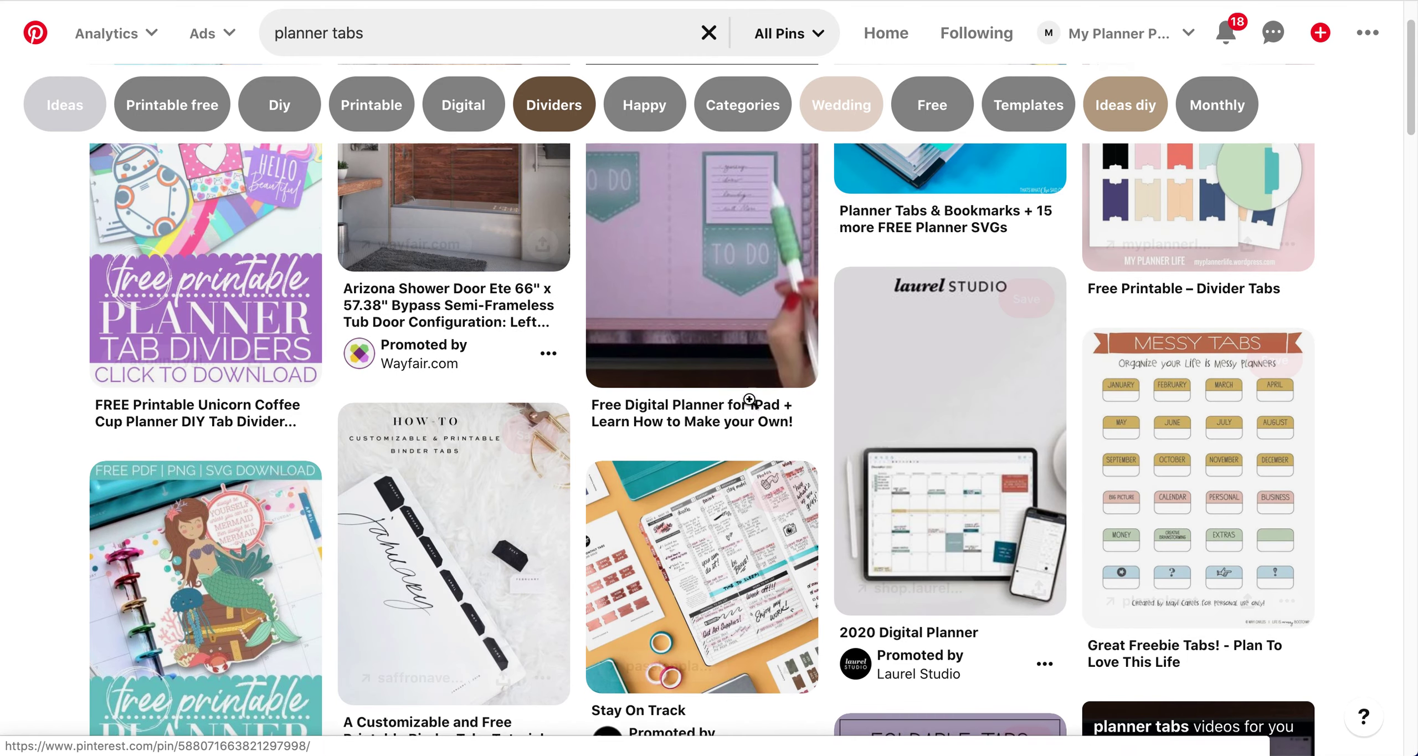
scroll(752, 407, down, 20)
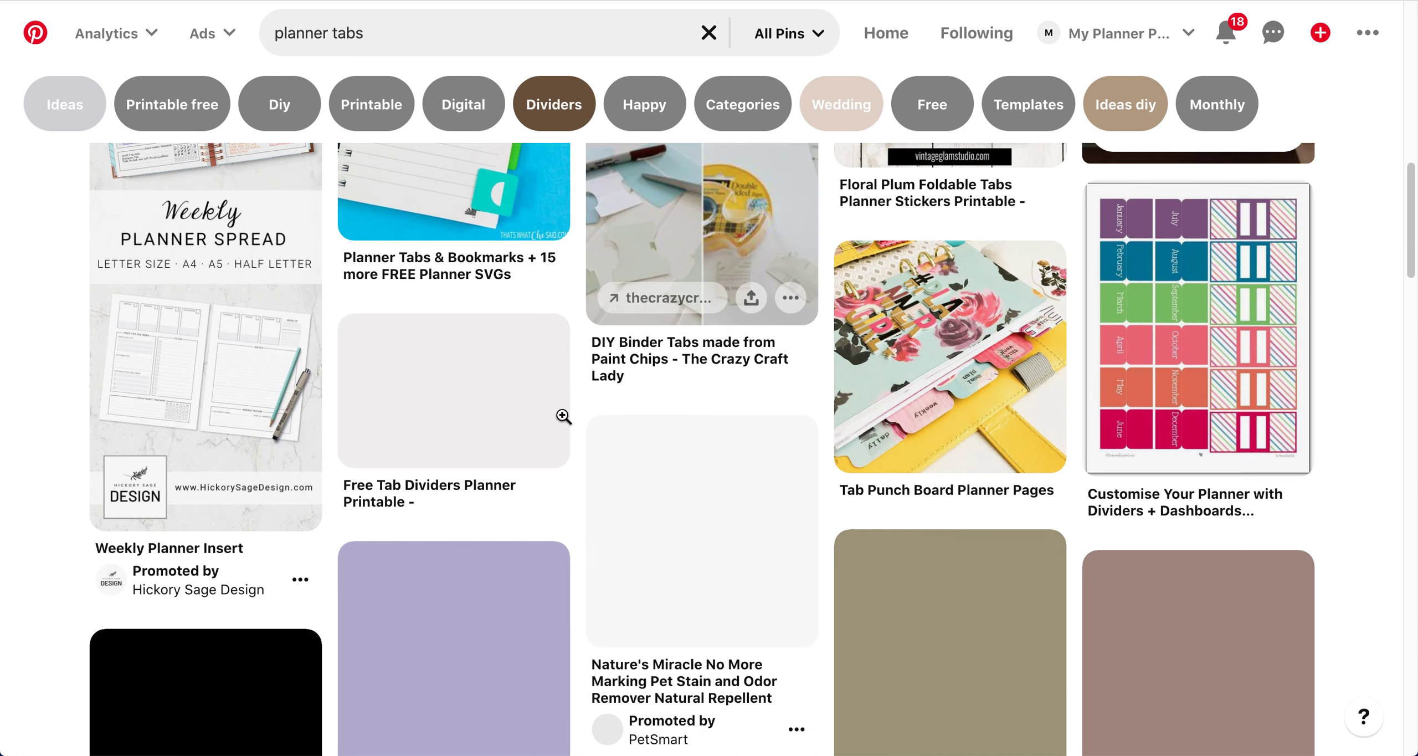
scroll(564, 415, down, 2)
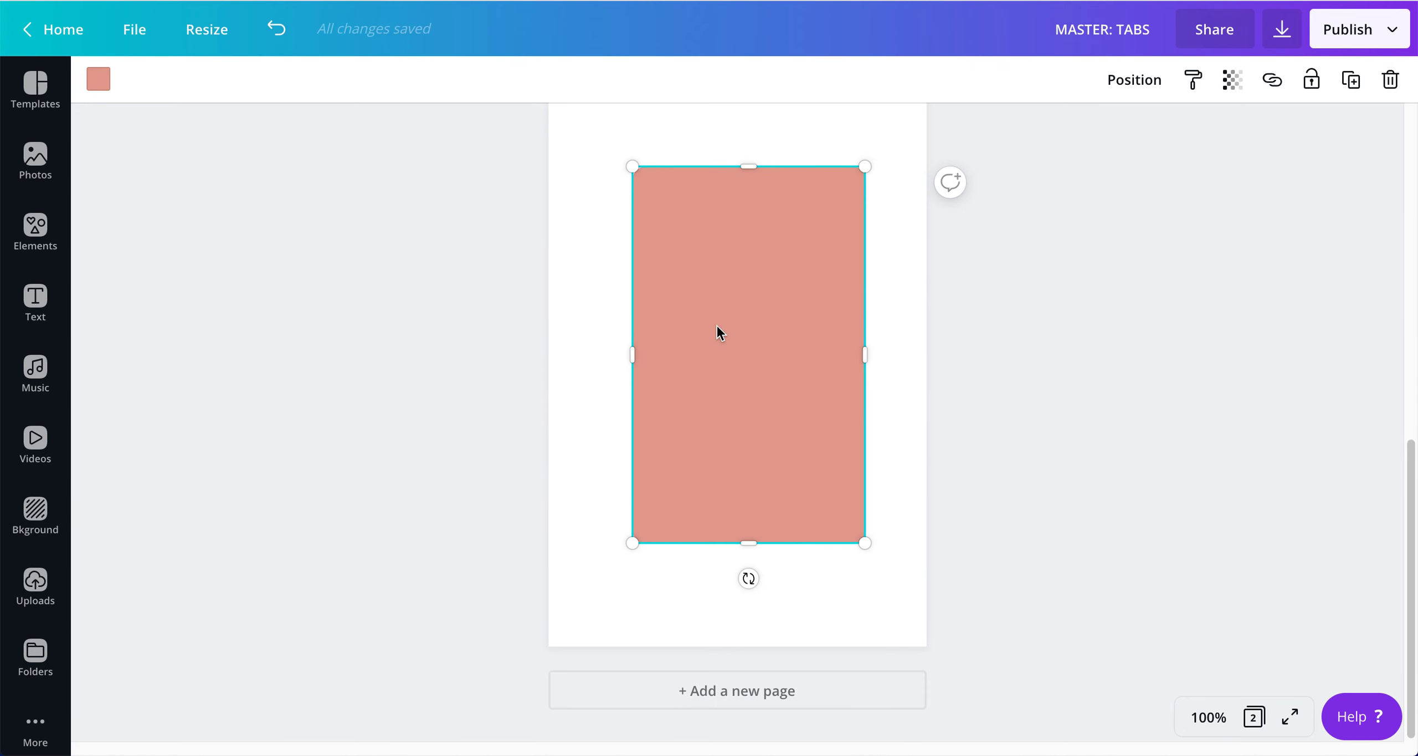
Duplicate the coral rectangle, resize the copy into a narrow top band, and send it backward
click(1352, 80)
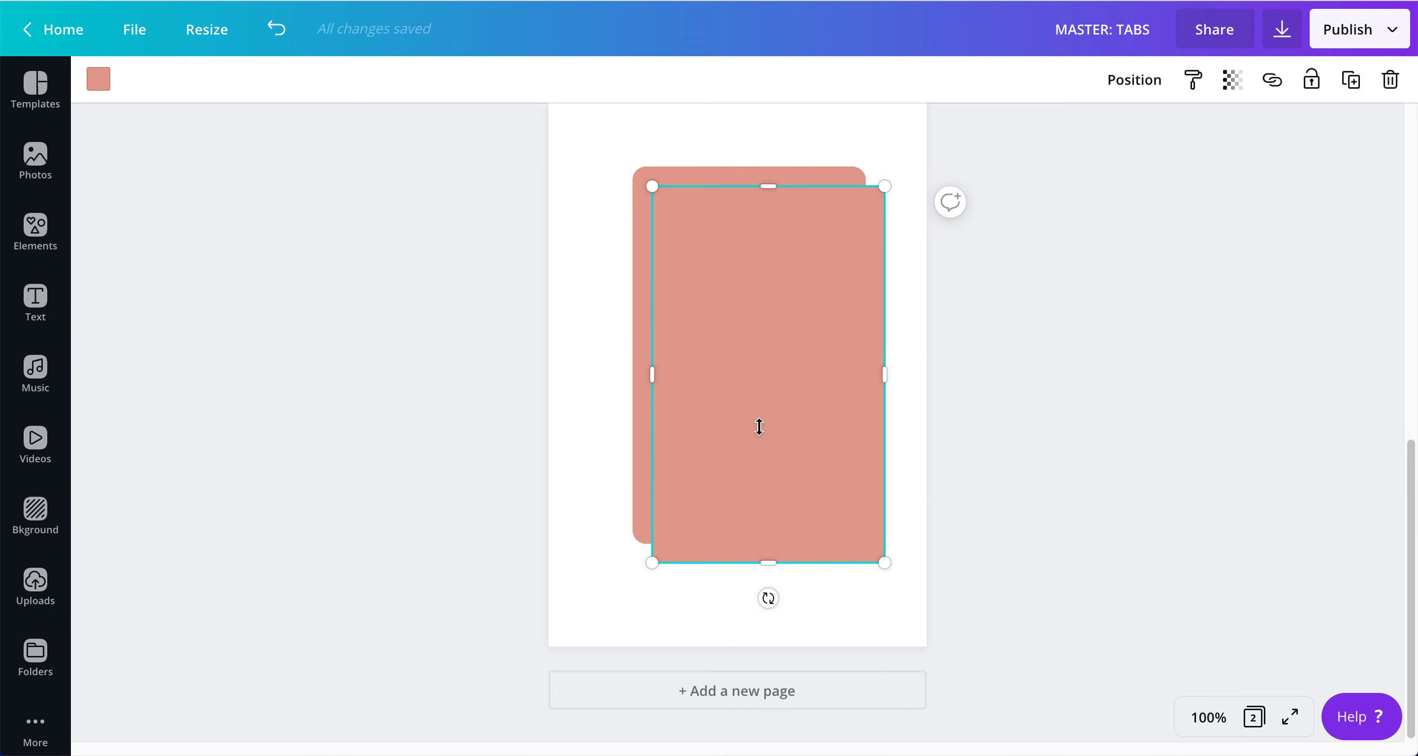
drag(759, 427, 761, 250)
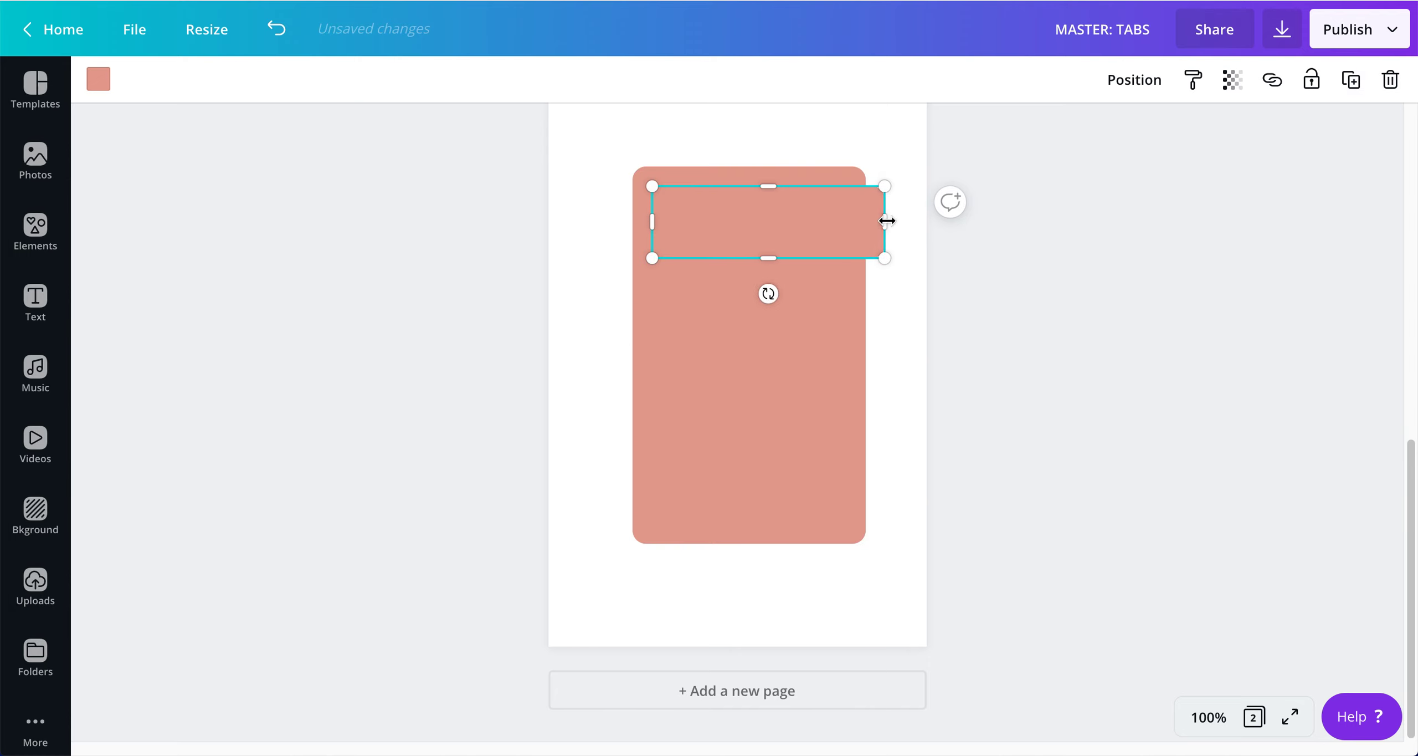
drag(887, 220, 843, 221)
drag(720, 215, 713, 178)
drag(843, 181, 854, 182)
click(1136, 80)
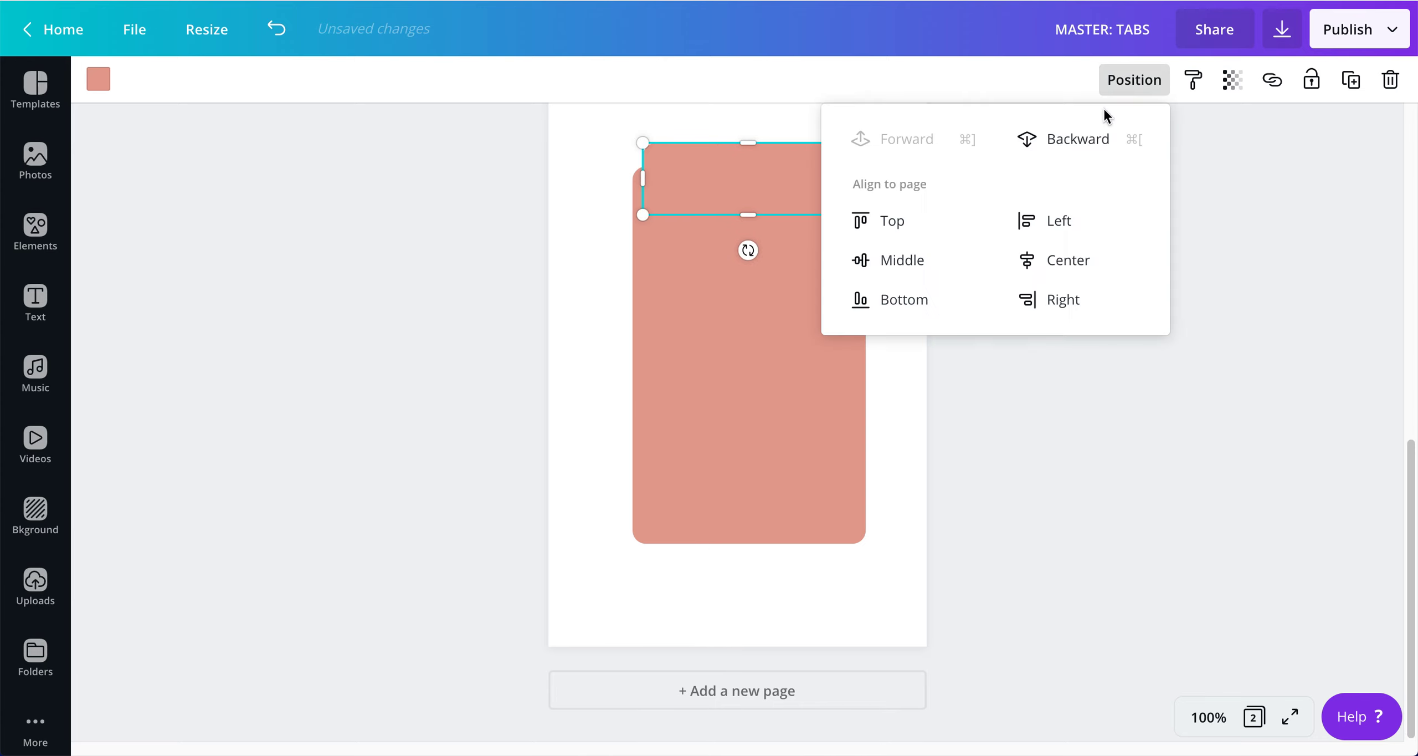
click(1078, 139)
Select both coral shapes and centre them on each other with Position > Center
click(1105, 424)
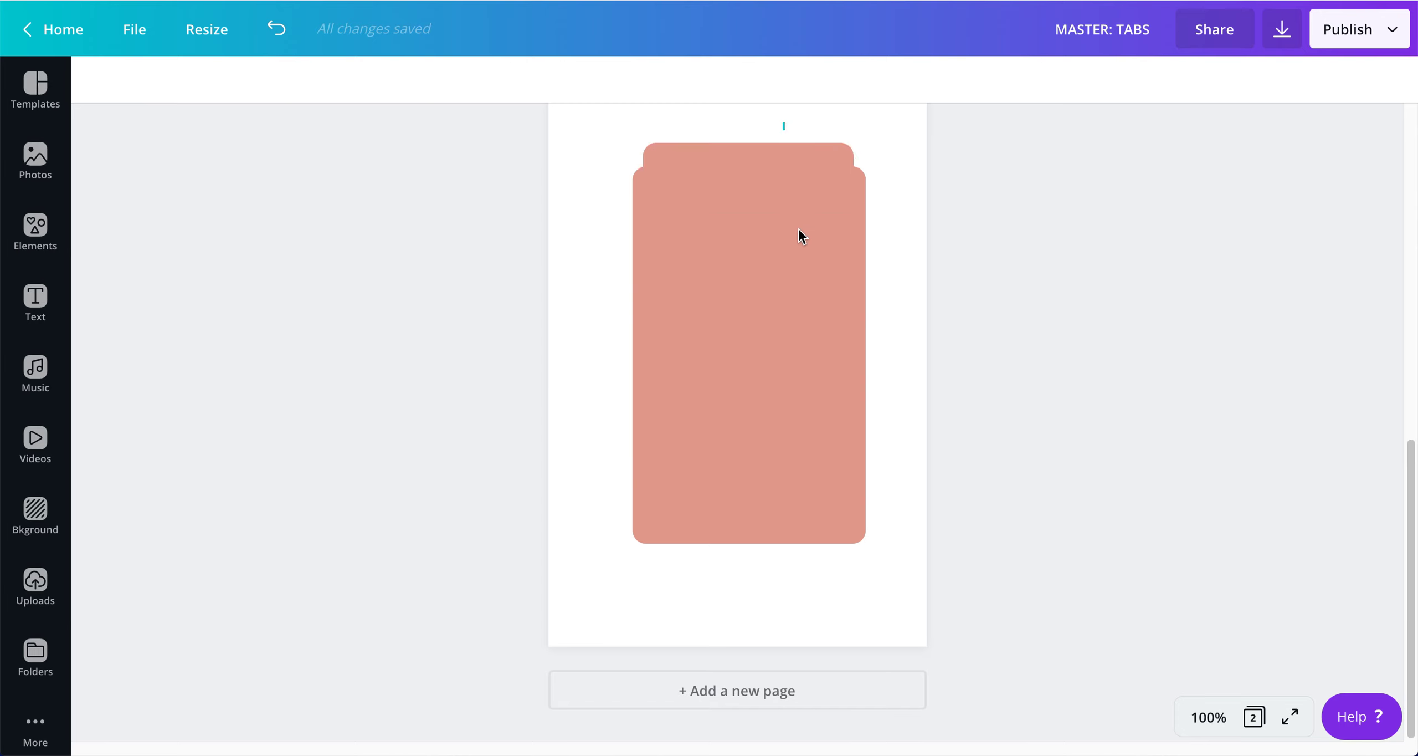
key(super+a)
click(1142, 82)
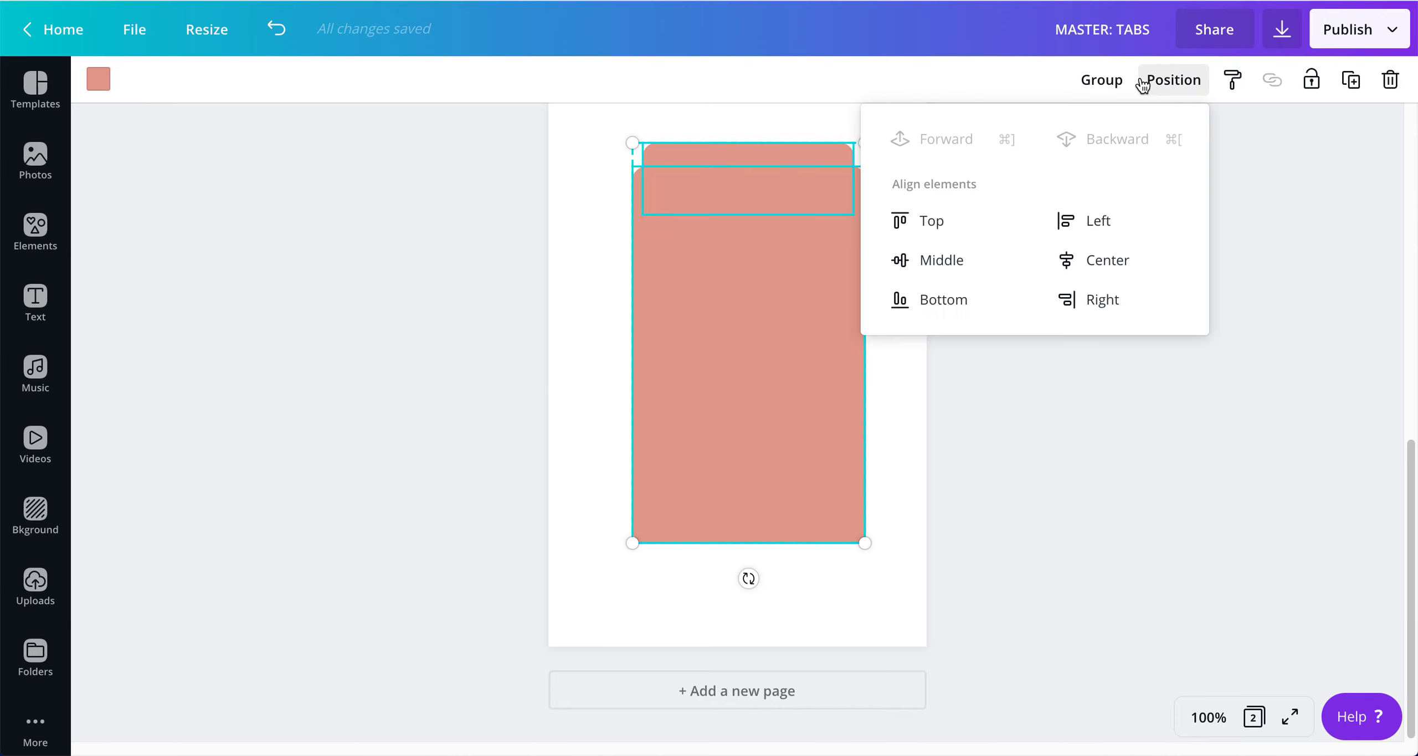
click(1096, 263)
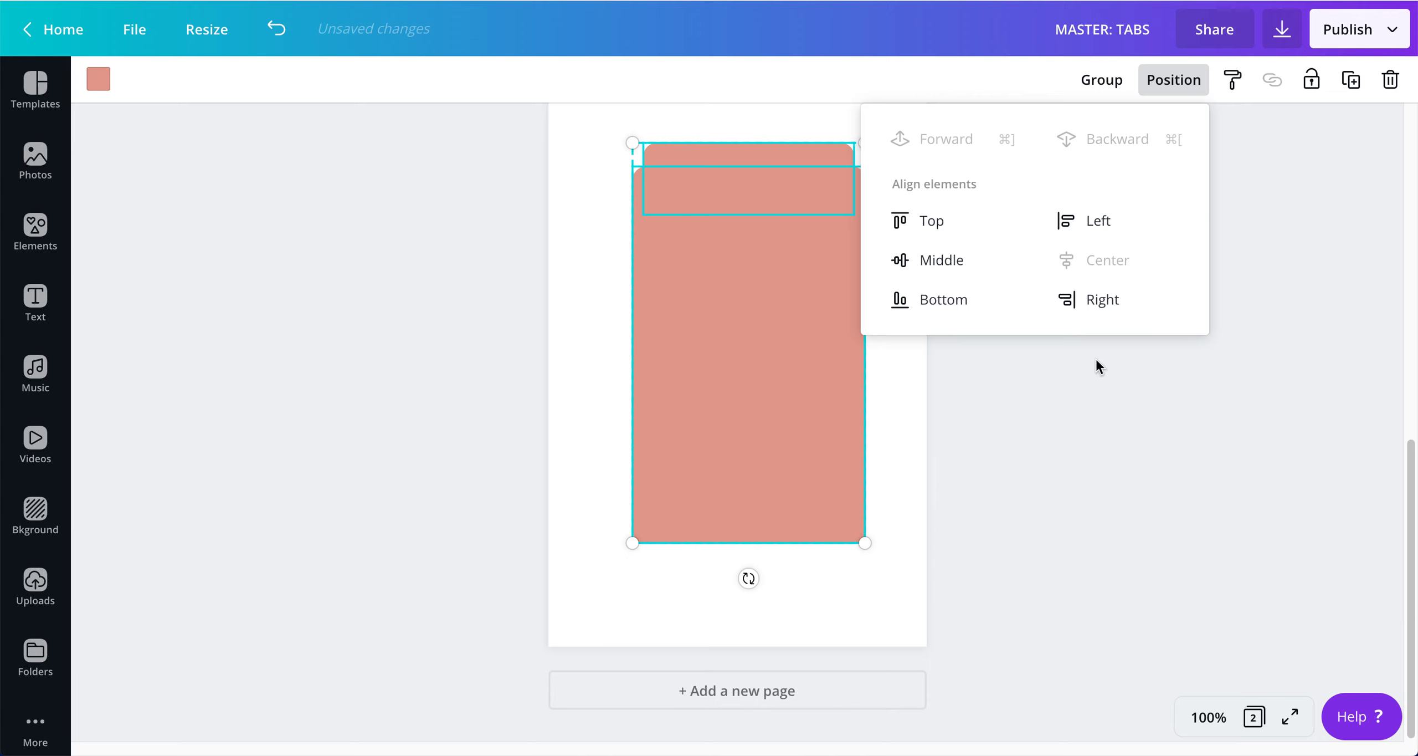
click(1026, 387)
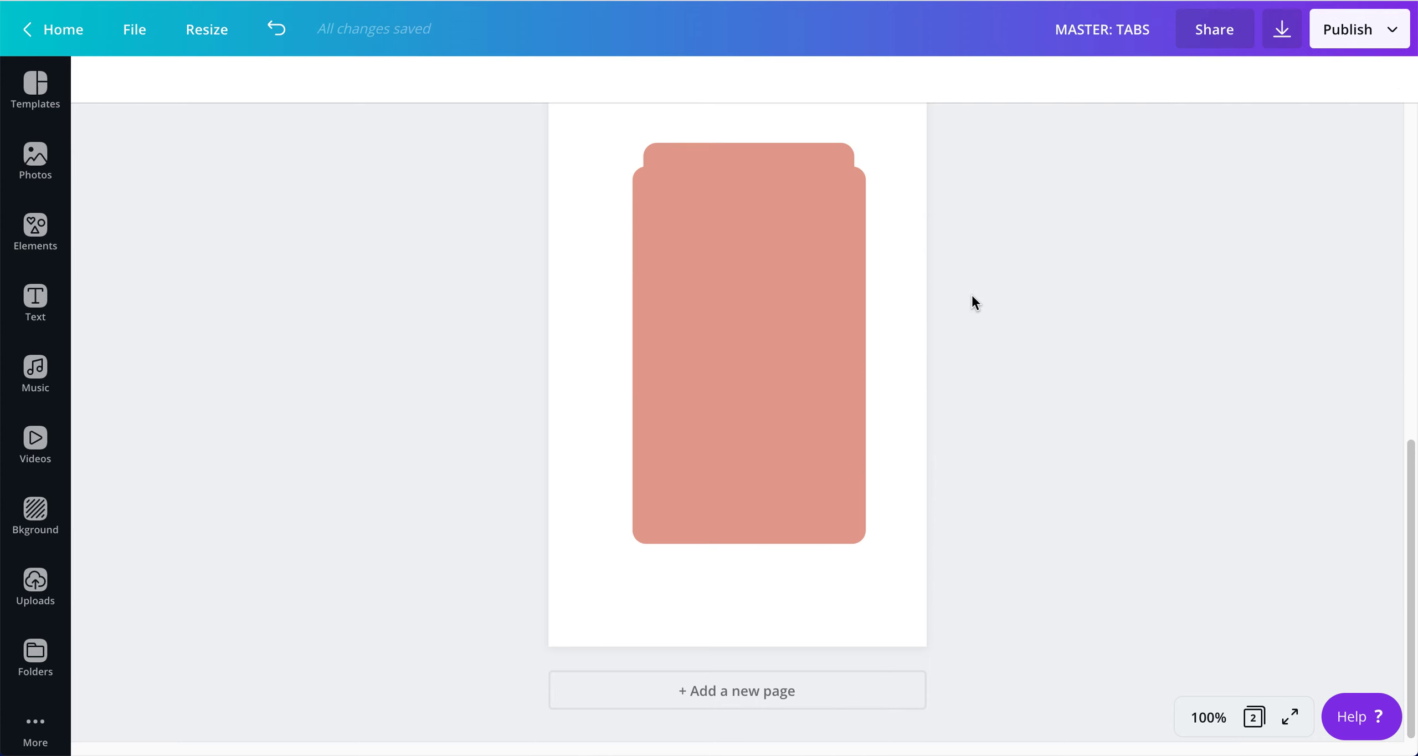
click(919, 277)
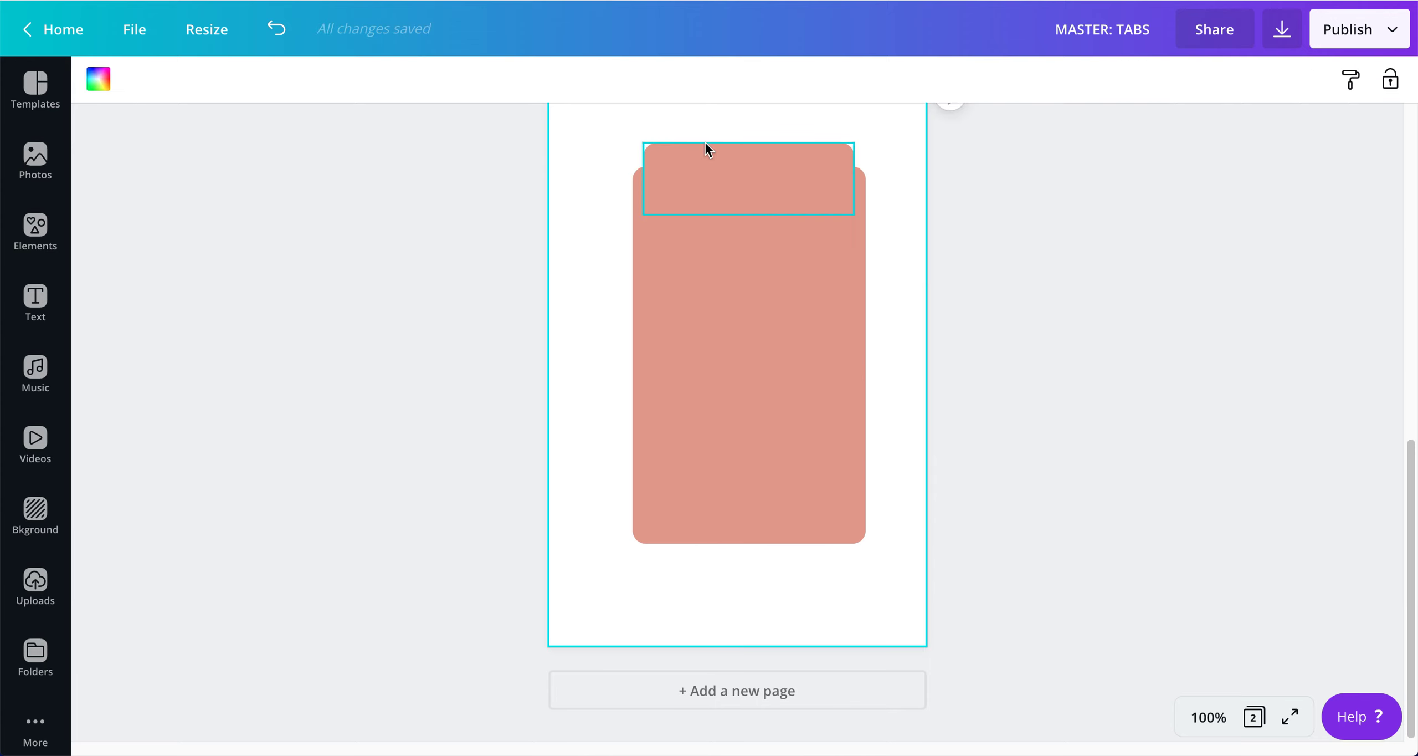
click(37, 227)
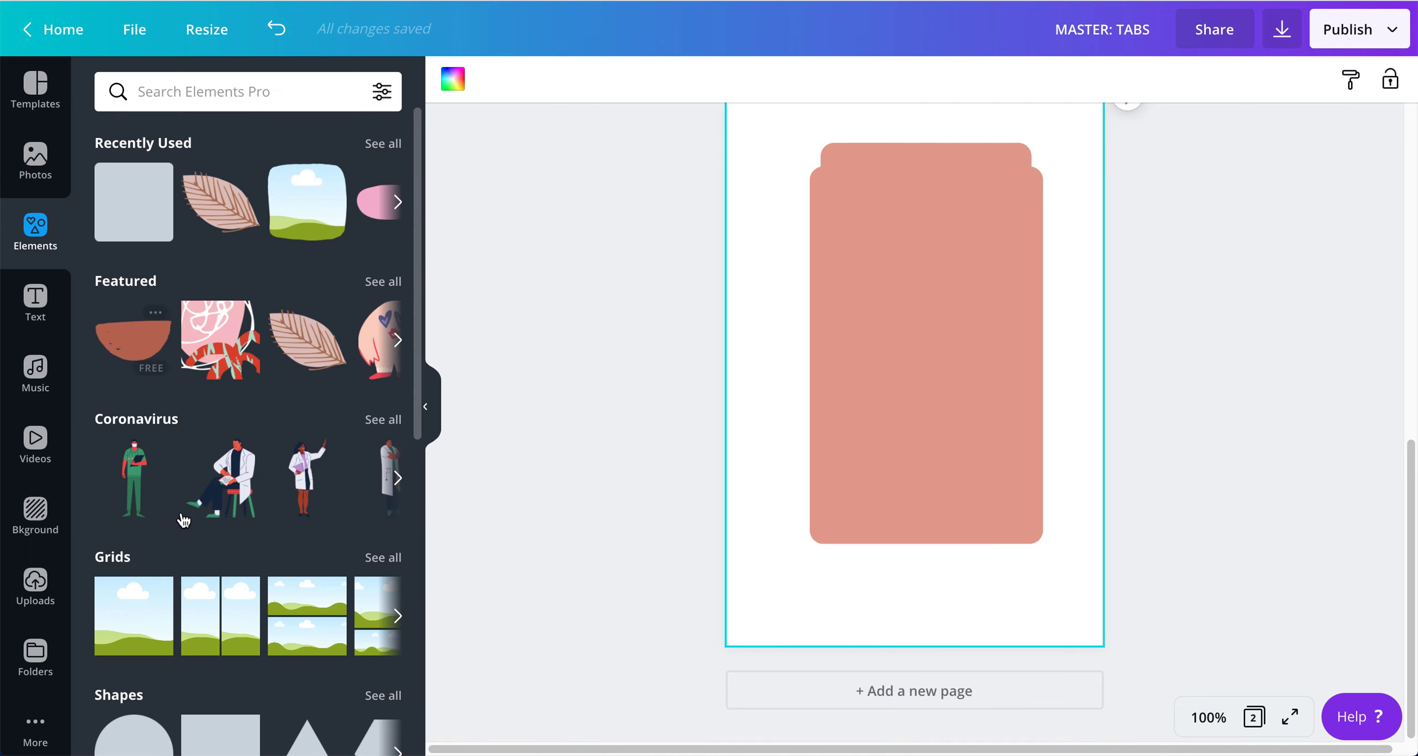
Add a square from Elements, stretch it into a tall rectangle inside the coral tab, and colour it white
click(228, 734)
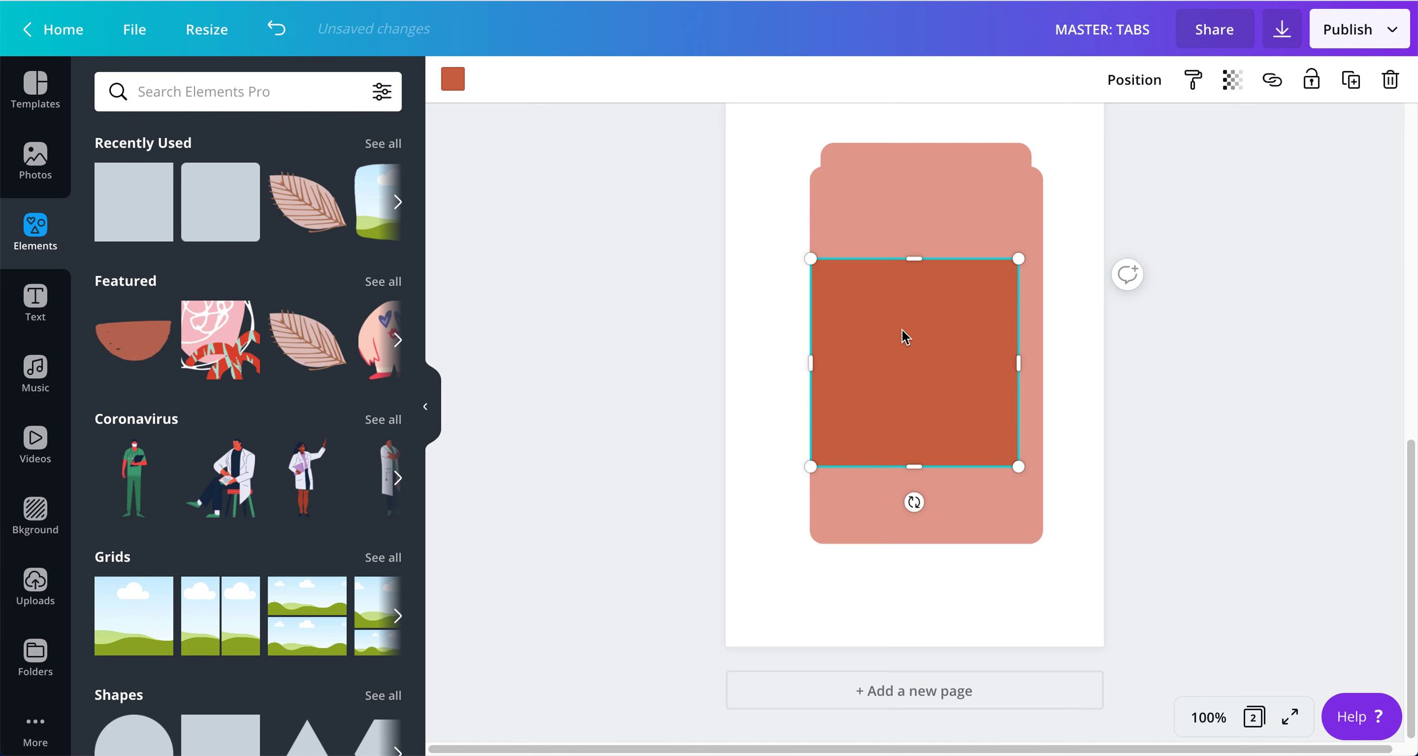
drag(906, 335, 915, 266)
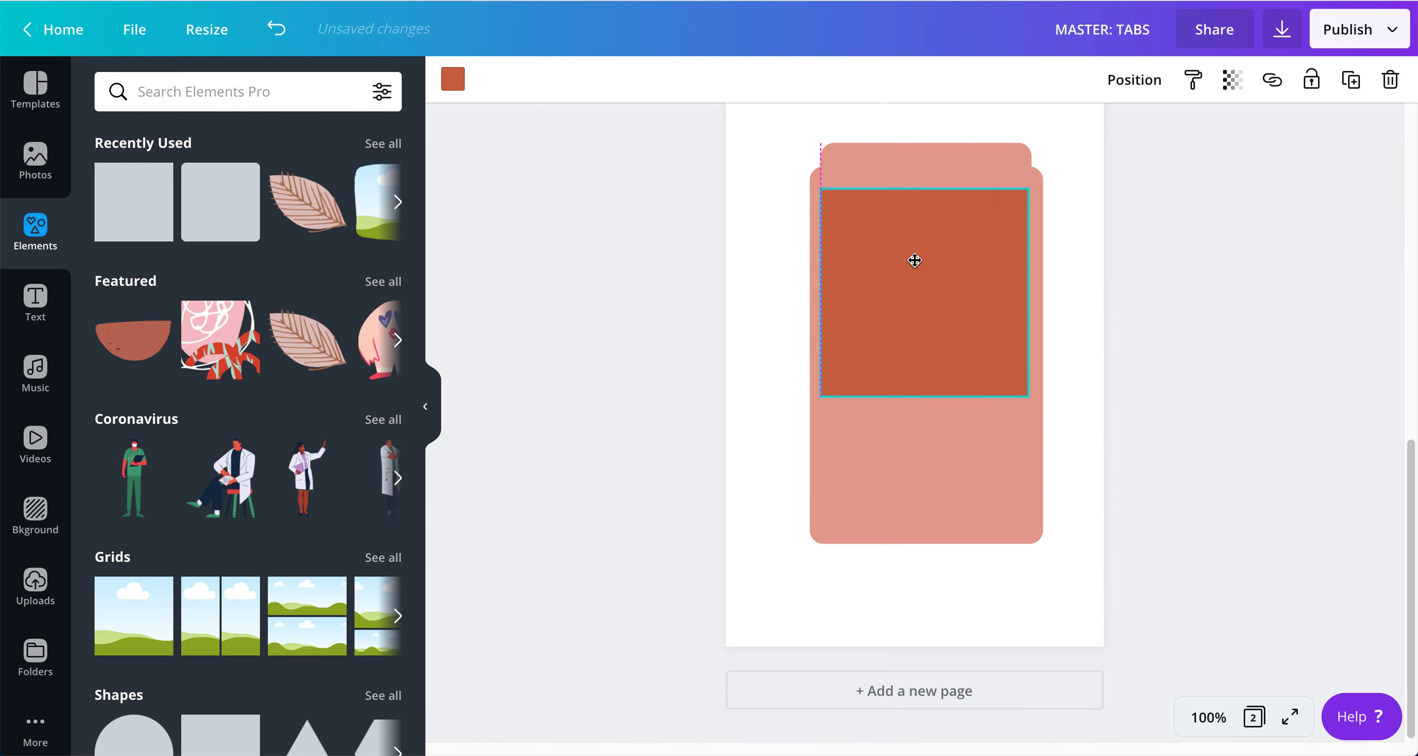
drag(922, 398, 908, 521)
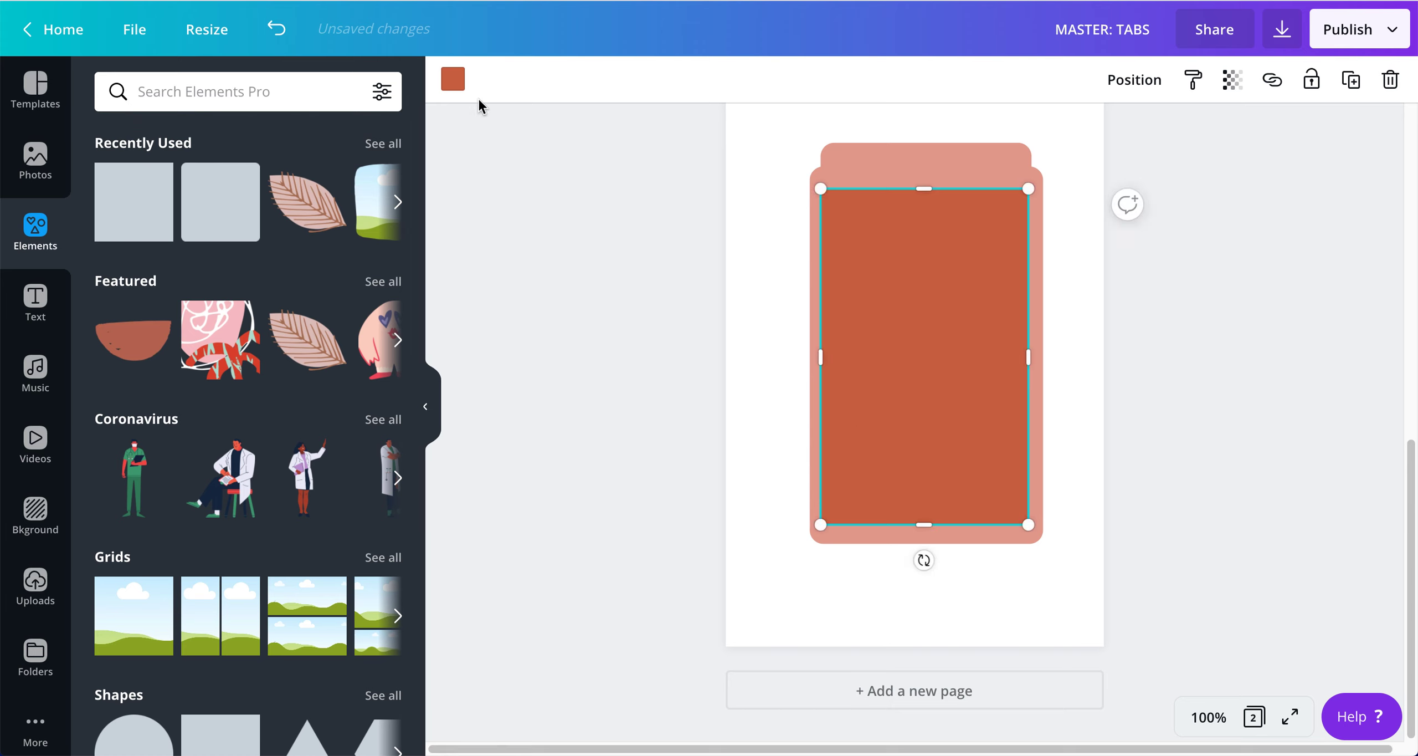
click(453, 80)
click(116, 331)
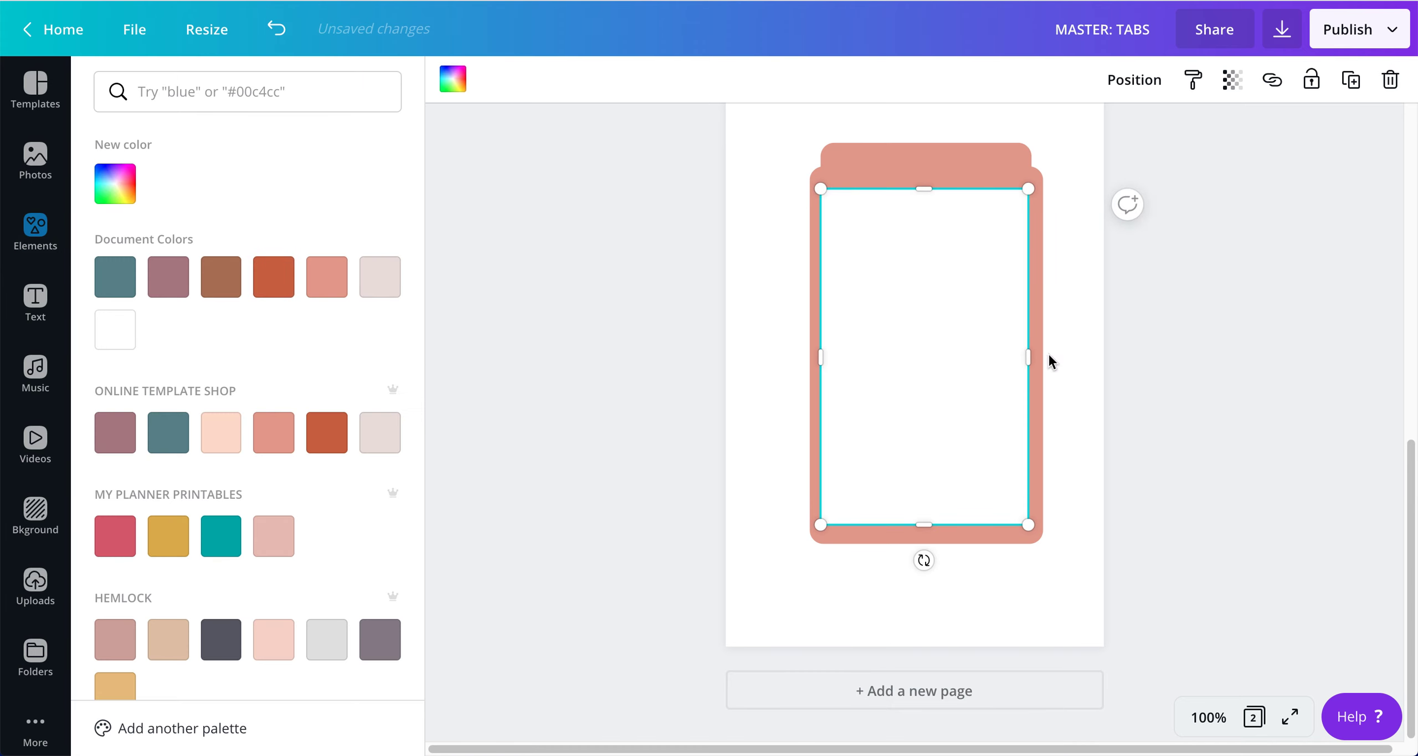
click(627, 336)
click(768, 346)
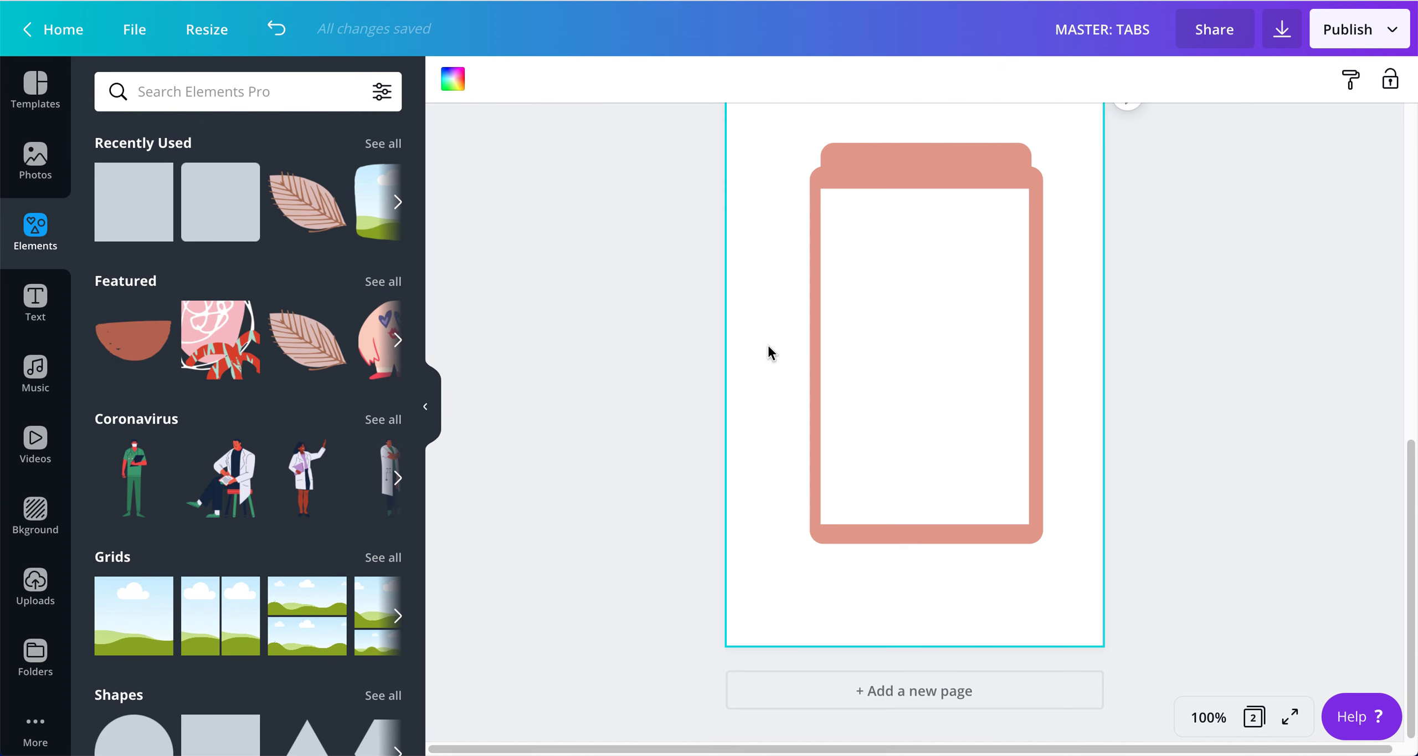
Shift the white rectangle slightly right and narrow its left edge to leave a coral border
click(913, 334)
drag(920, 336, 920, 337)
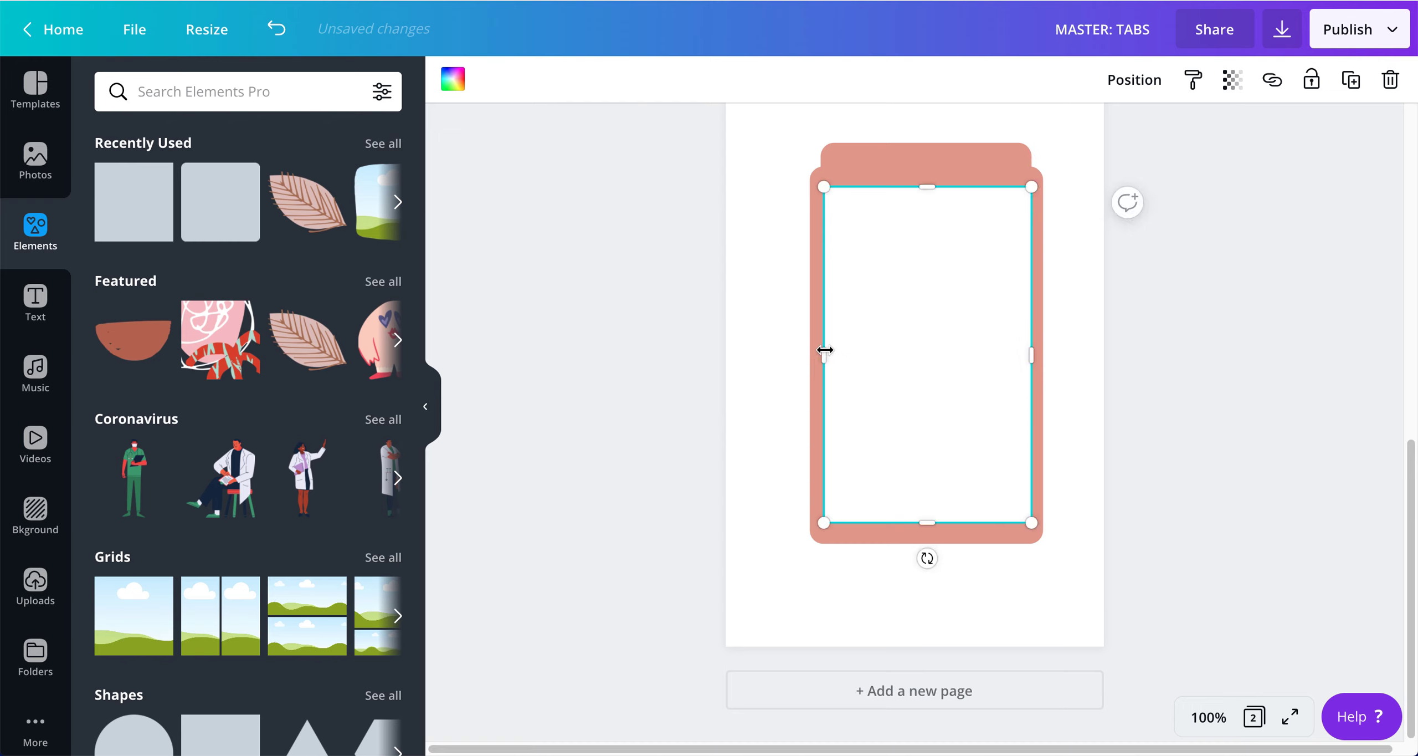
mouse_move(833, 351)
mouse_down()
mouse_move(853, 351)
mouse_move(848, 334)
mouse_up()
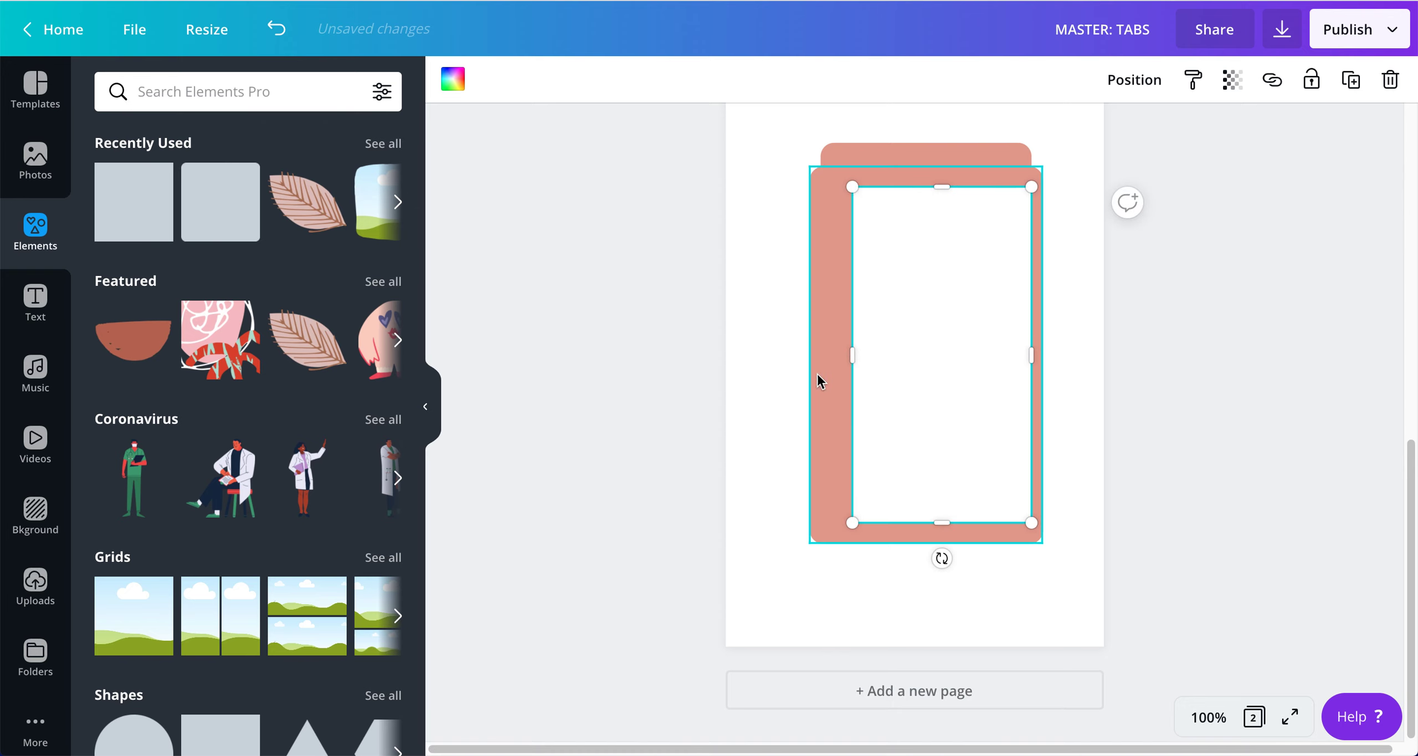
click(733, 345)
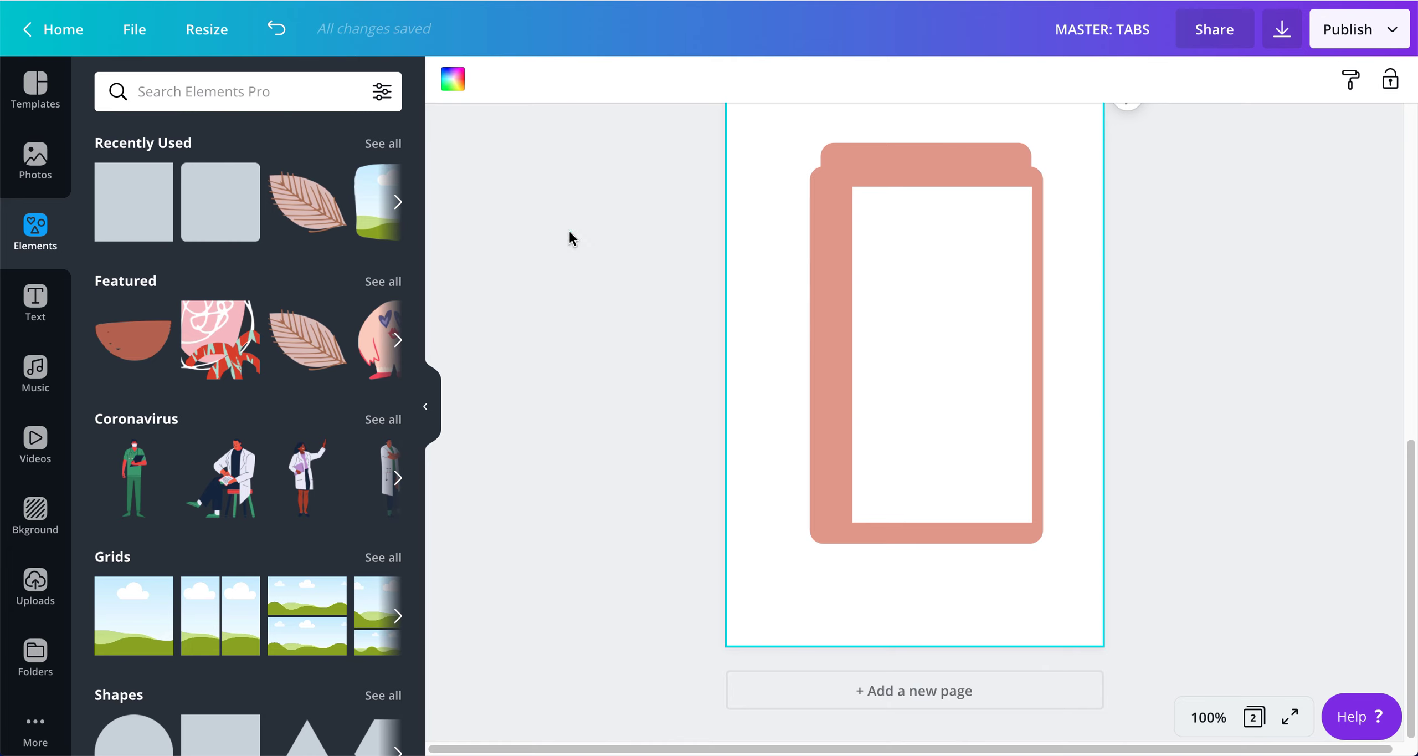
click(461, 215)
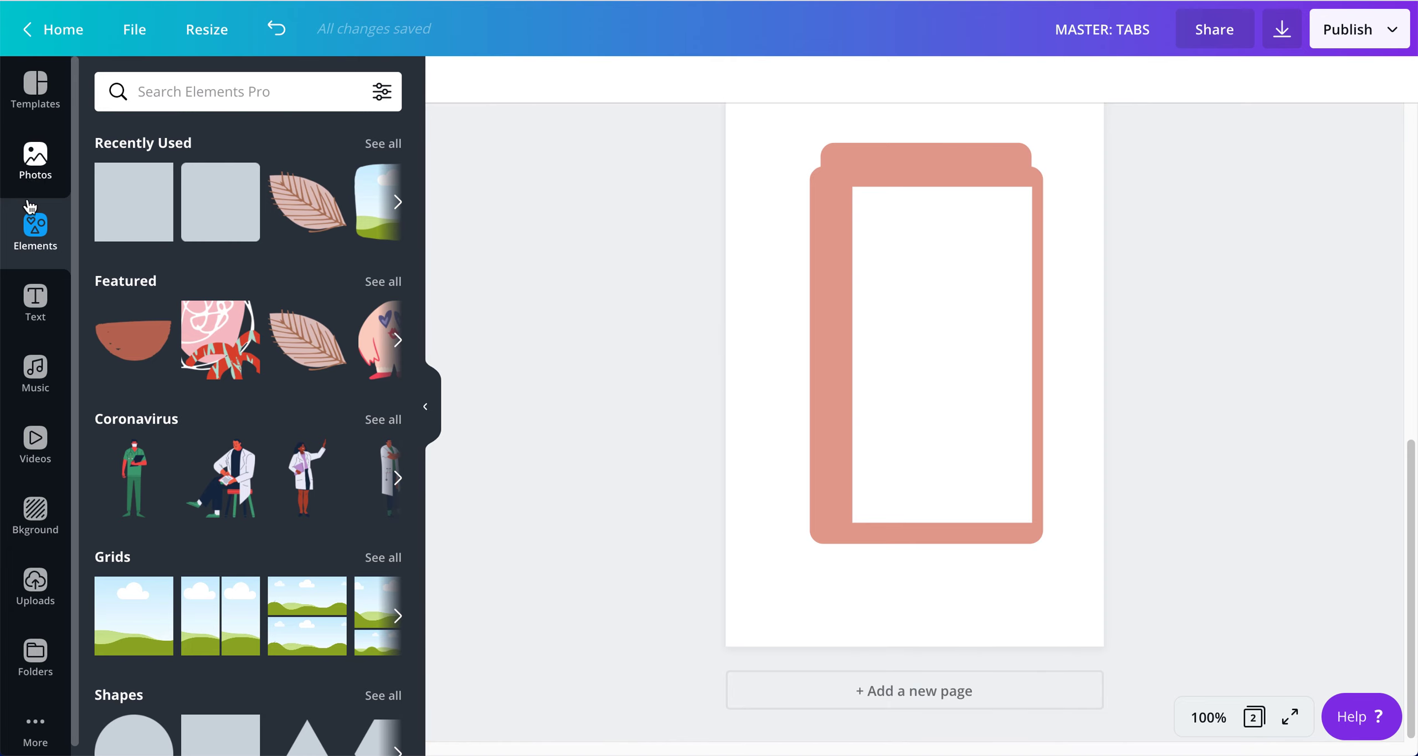
Search Elements for 'NOTEBOOK PAPER' and place the lined paper element onto the tab's white panel
click(195, 94)
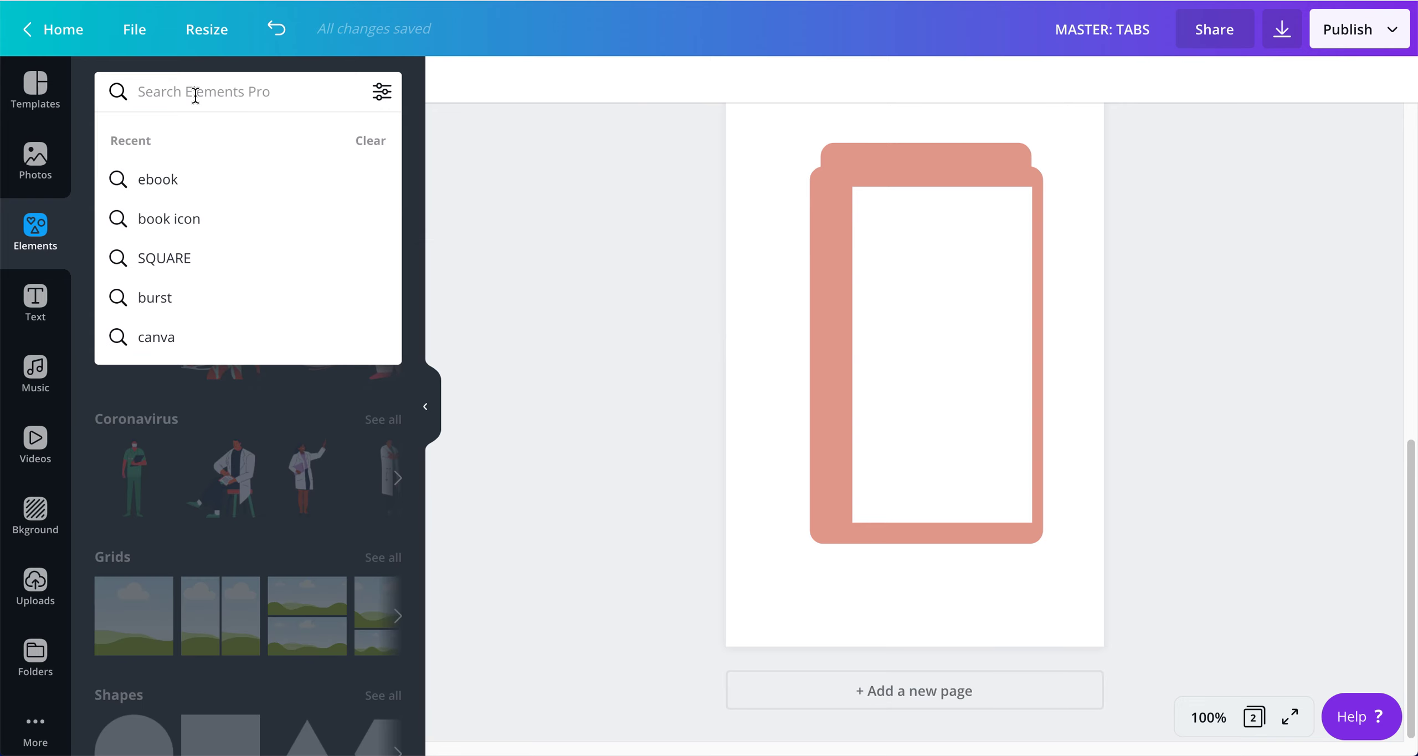
text(NOTE PAPER)
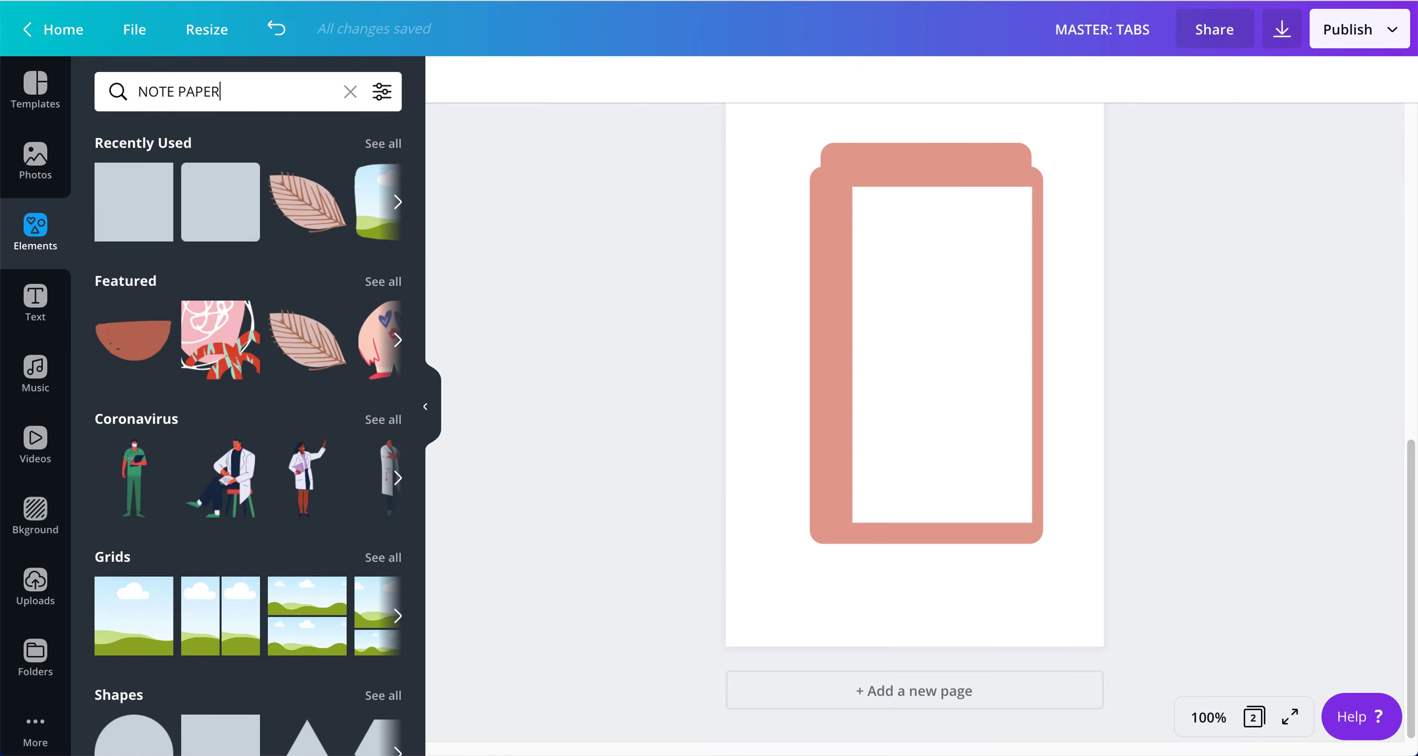
key(Return)
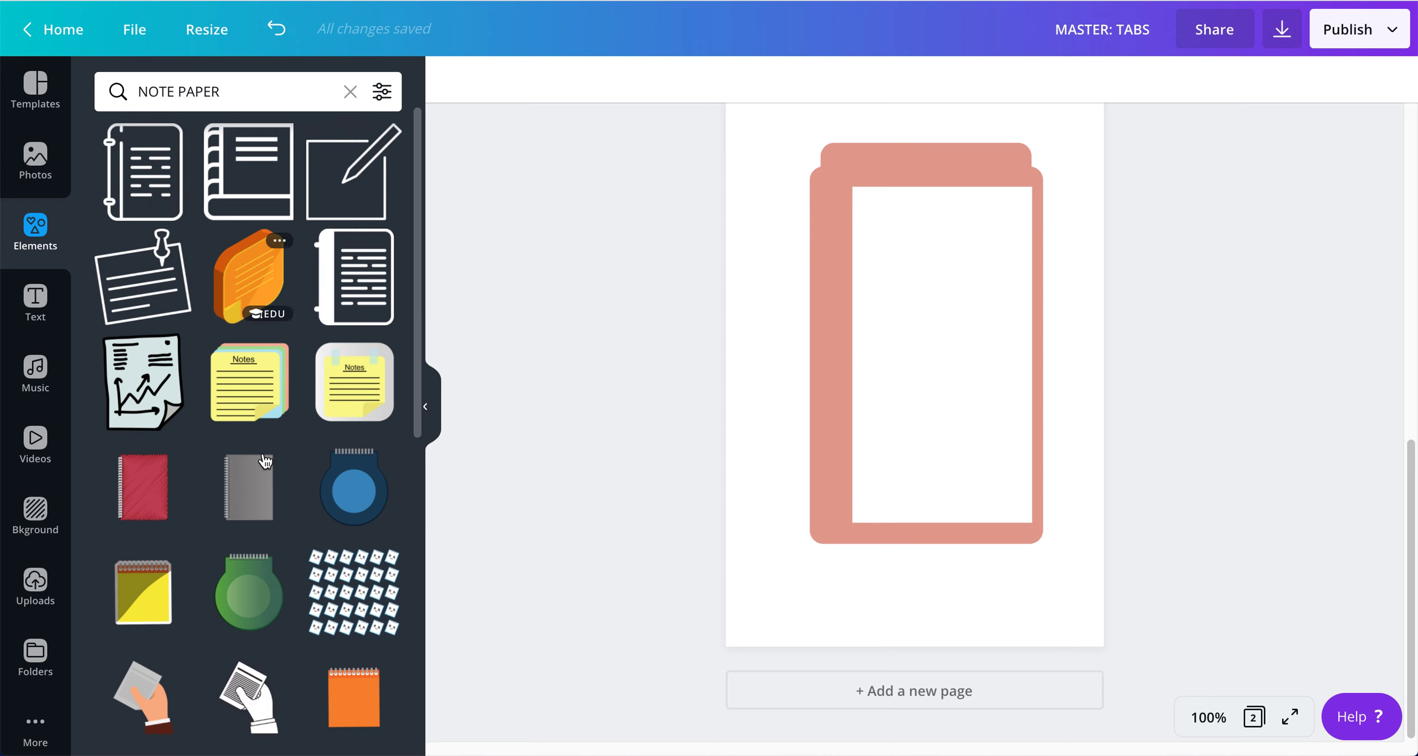
scroll(260, 337, down, 1)
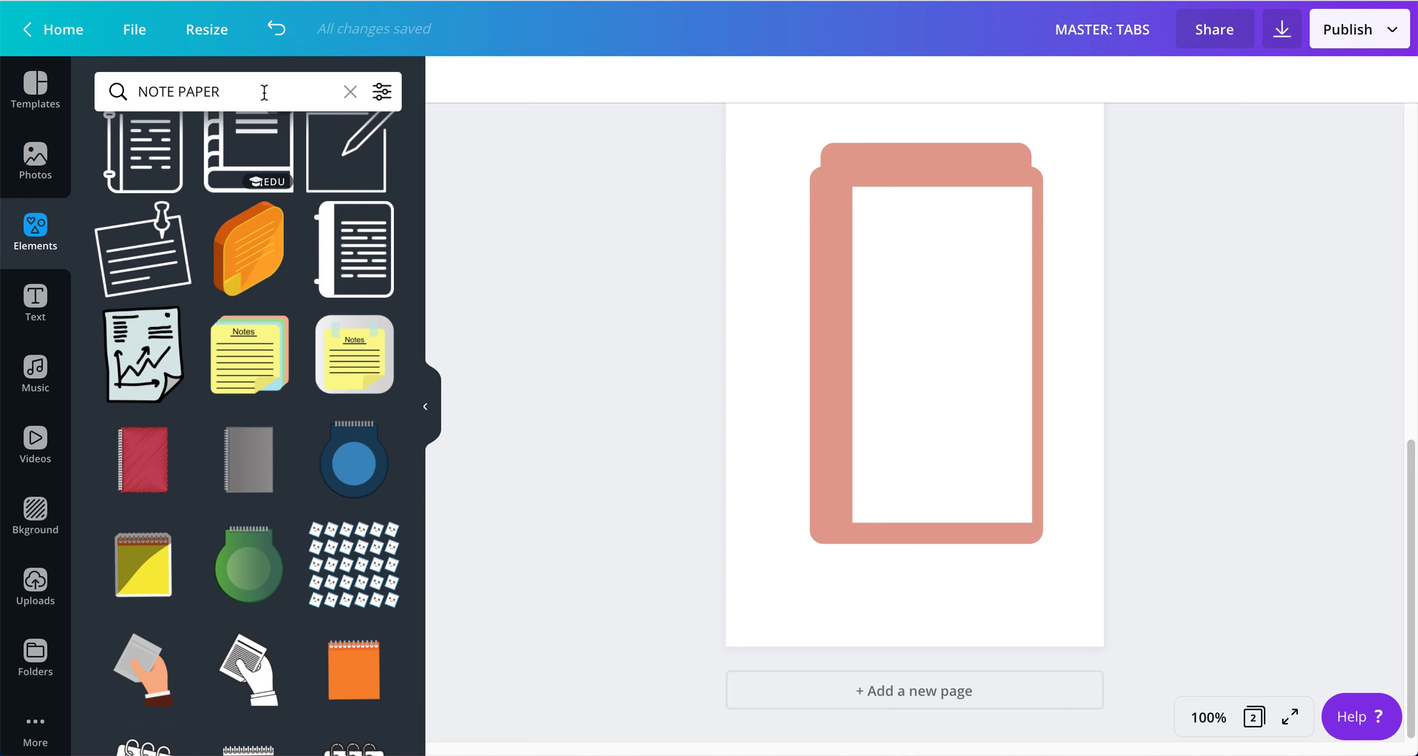
drag(221, 92, 88, 82)
text(NO)
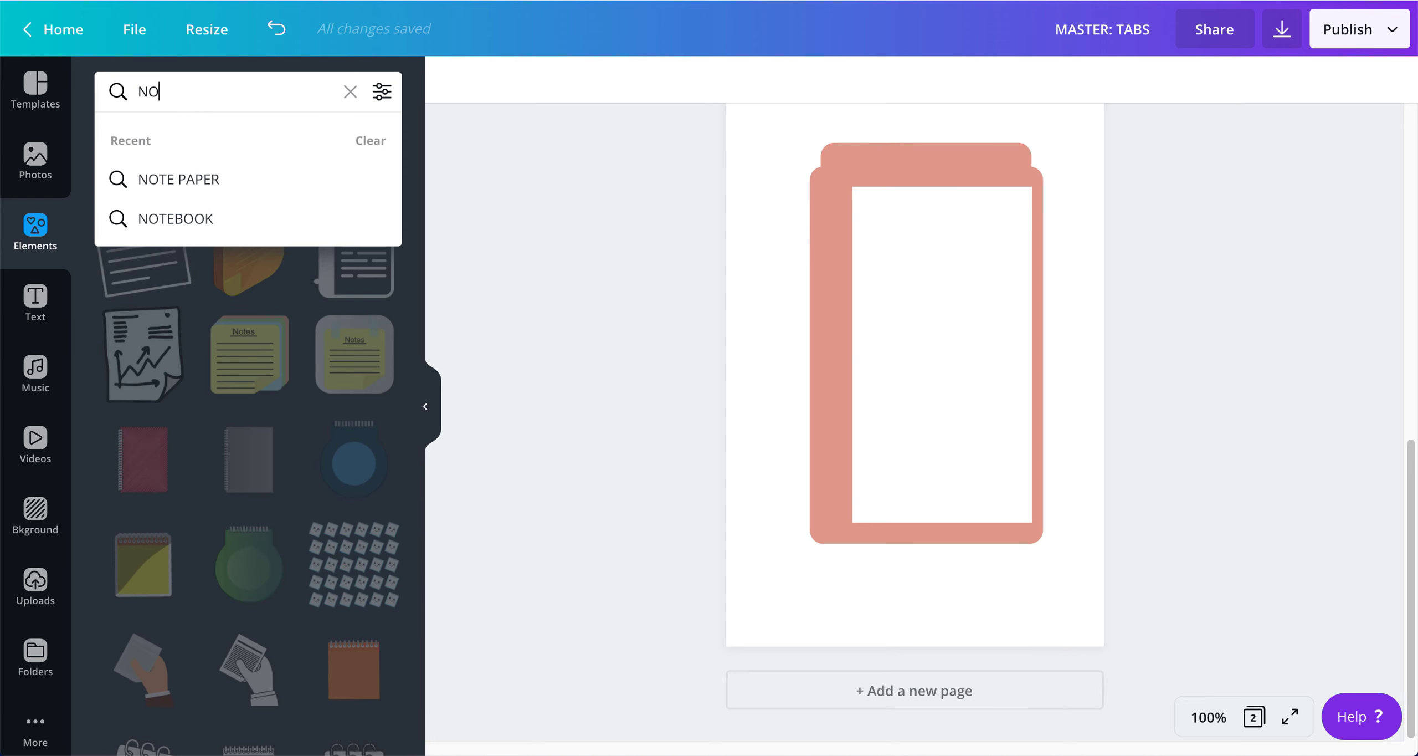
text(TEBOOK PAPER)
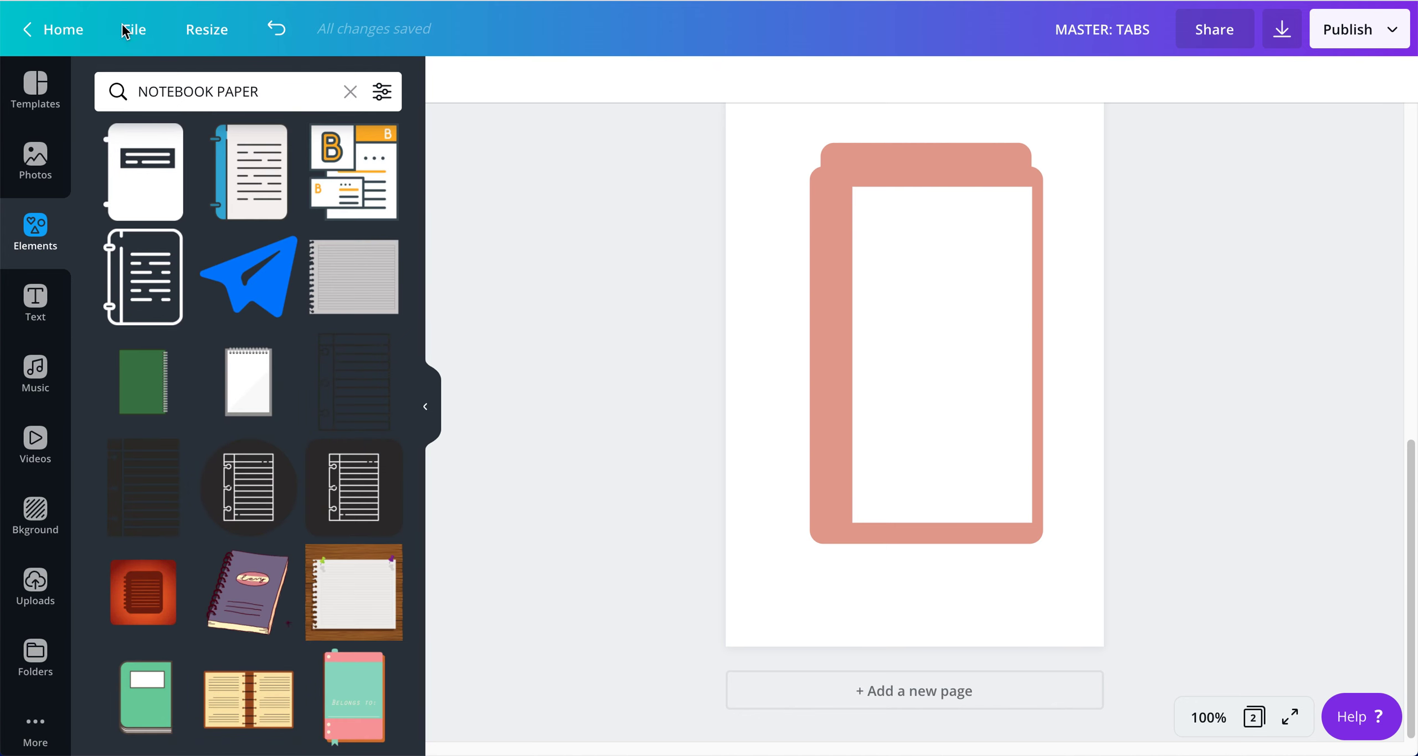
click(358, 391)
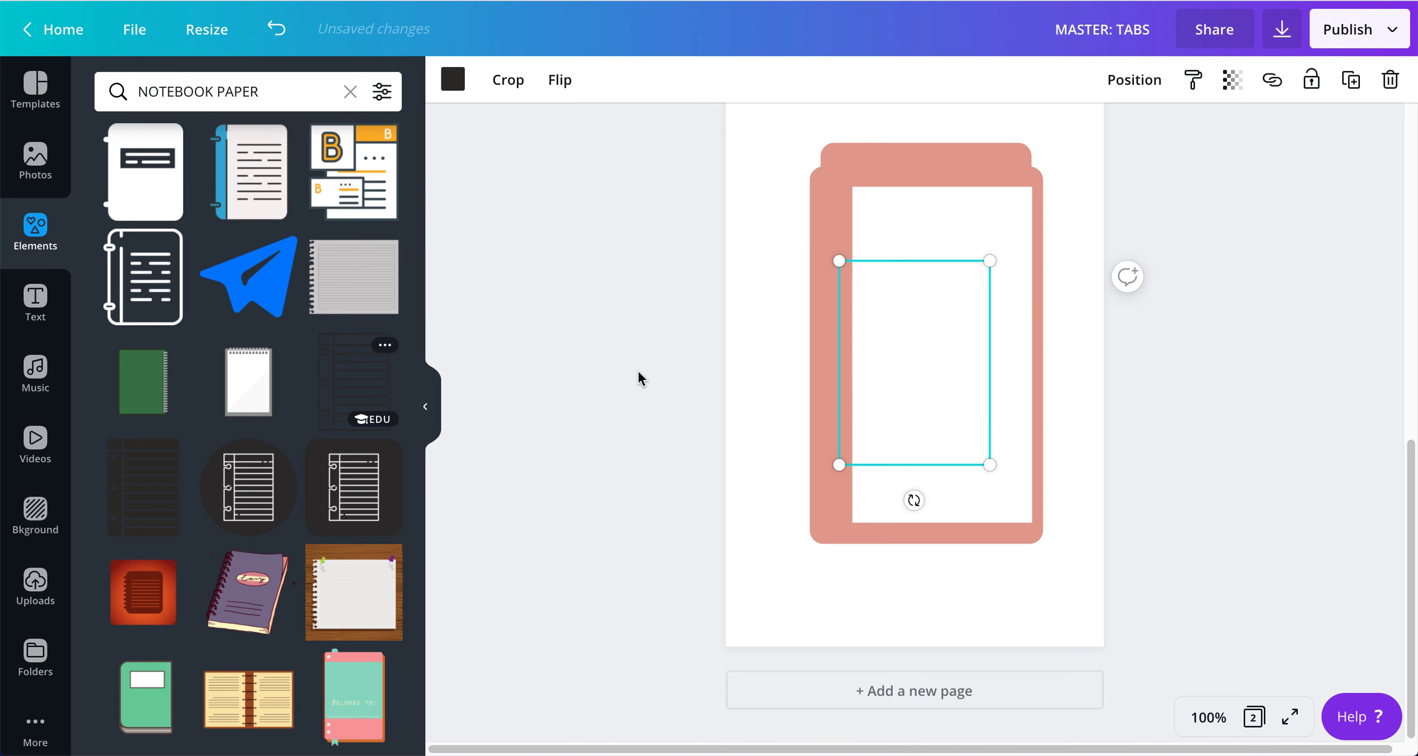
drag(912, 367, 933, 306)
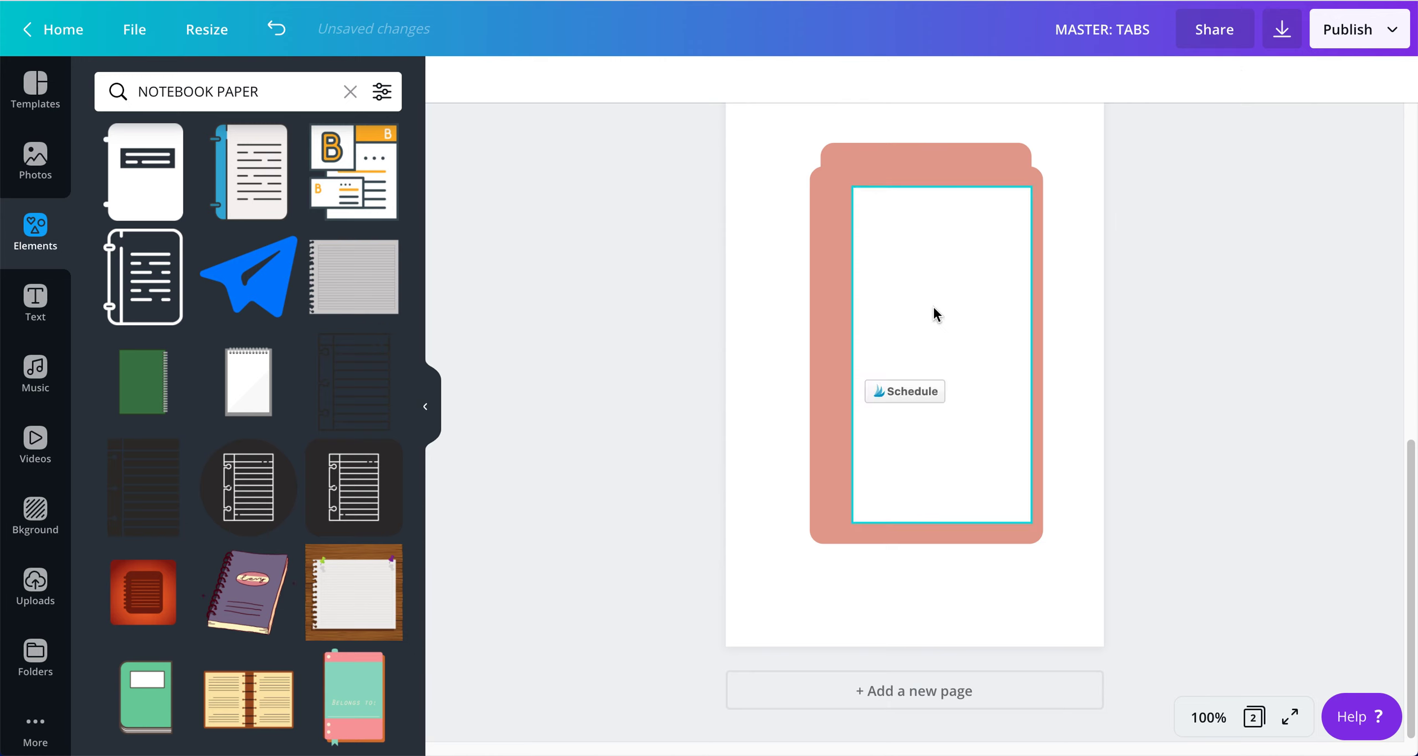
Add a line with L, colour it grey, and move it up near the top of the white panel
key(l)
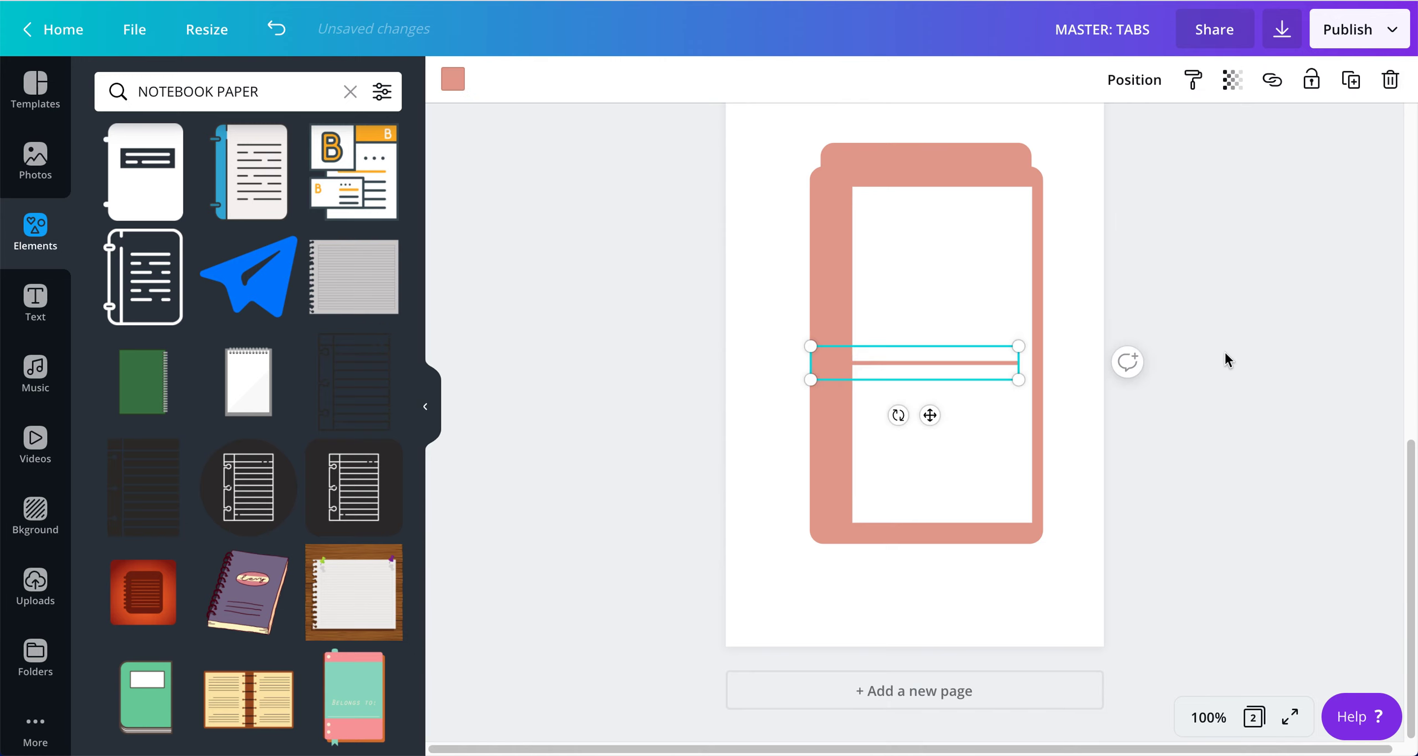
click(425, 406)
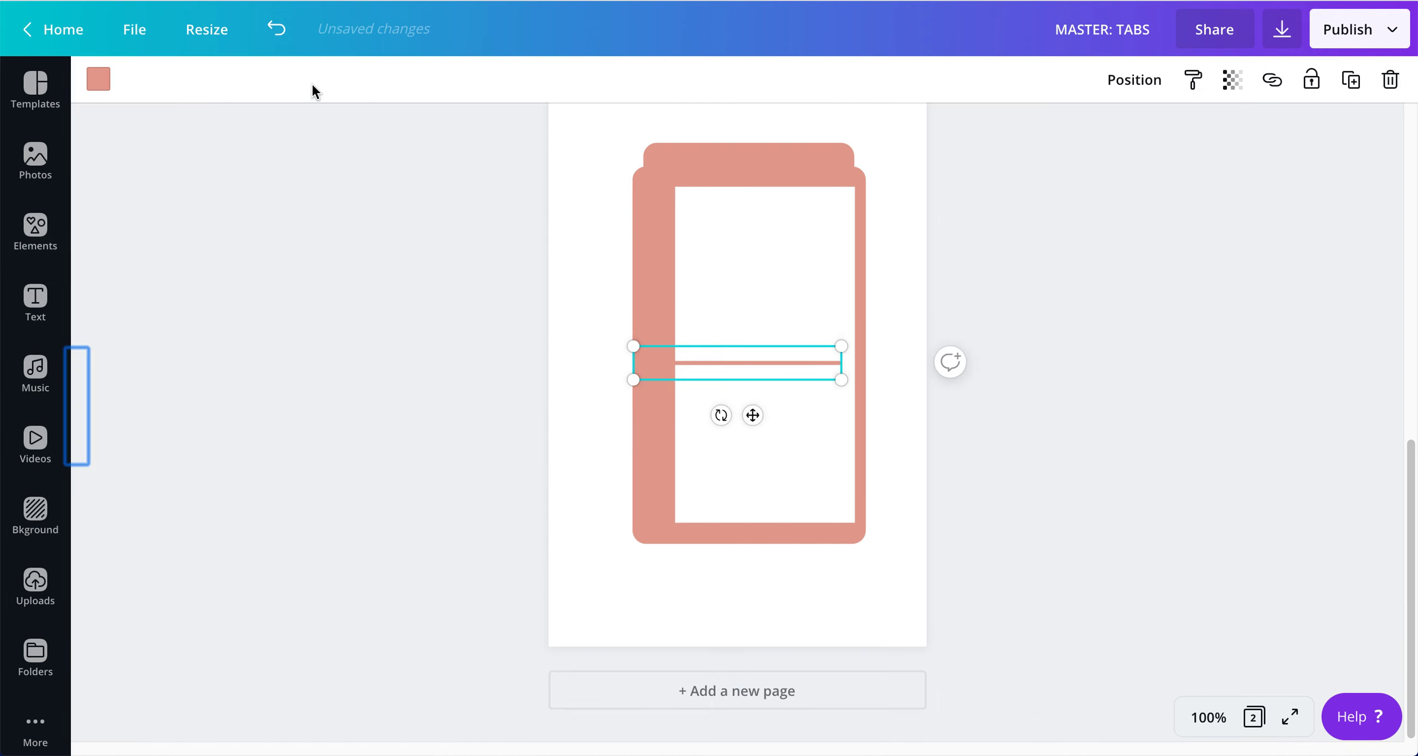
click(98, 78)
text(BLACK)
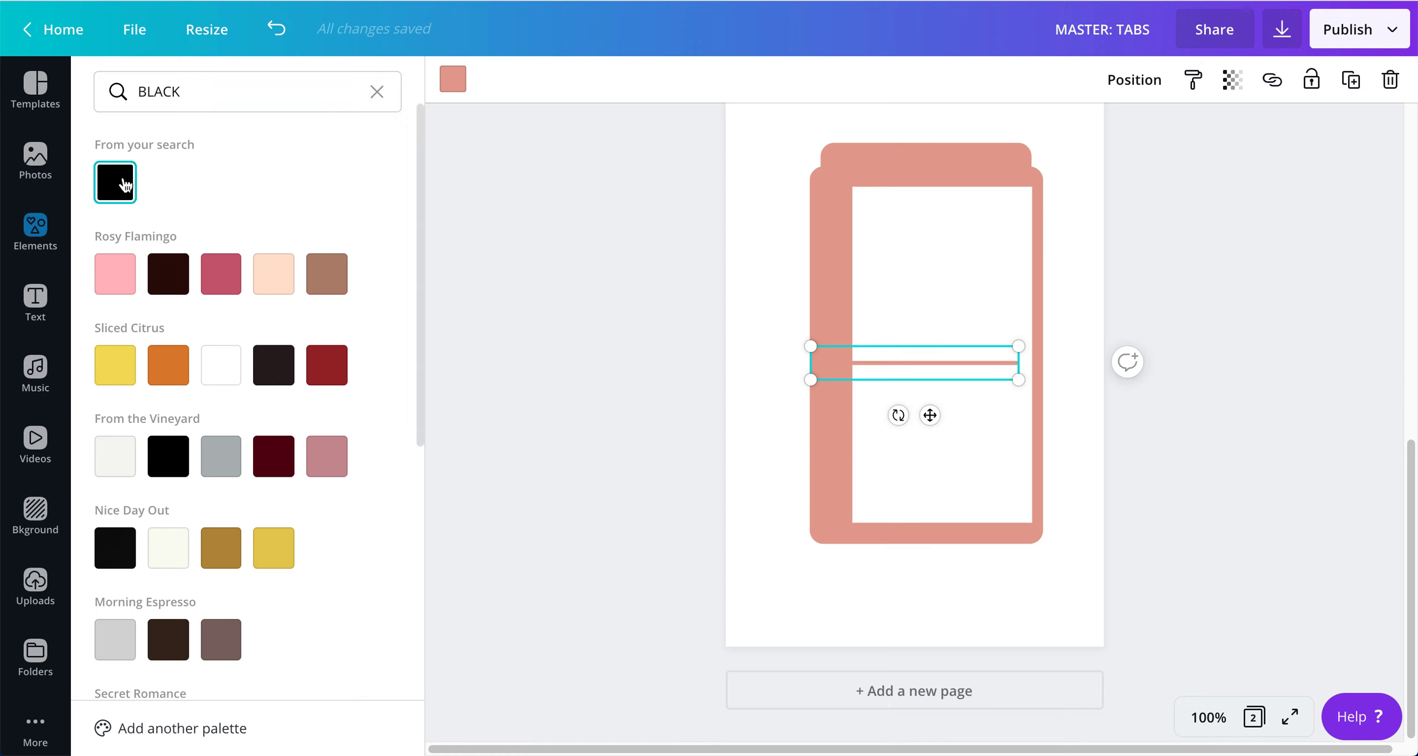
click(115, 182)
drag(913, 337, 993, 304)
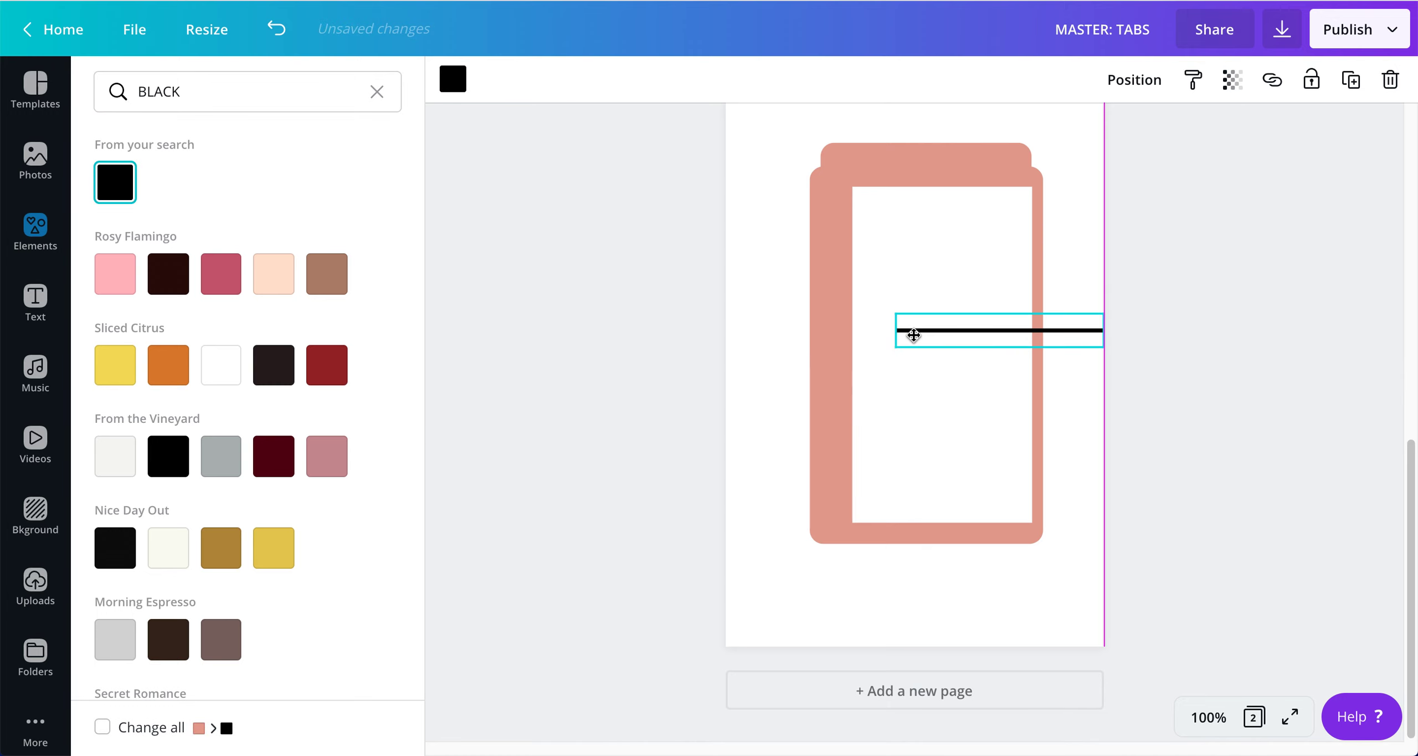
click(233, 455)
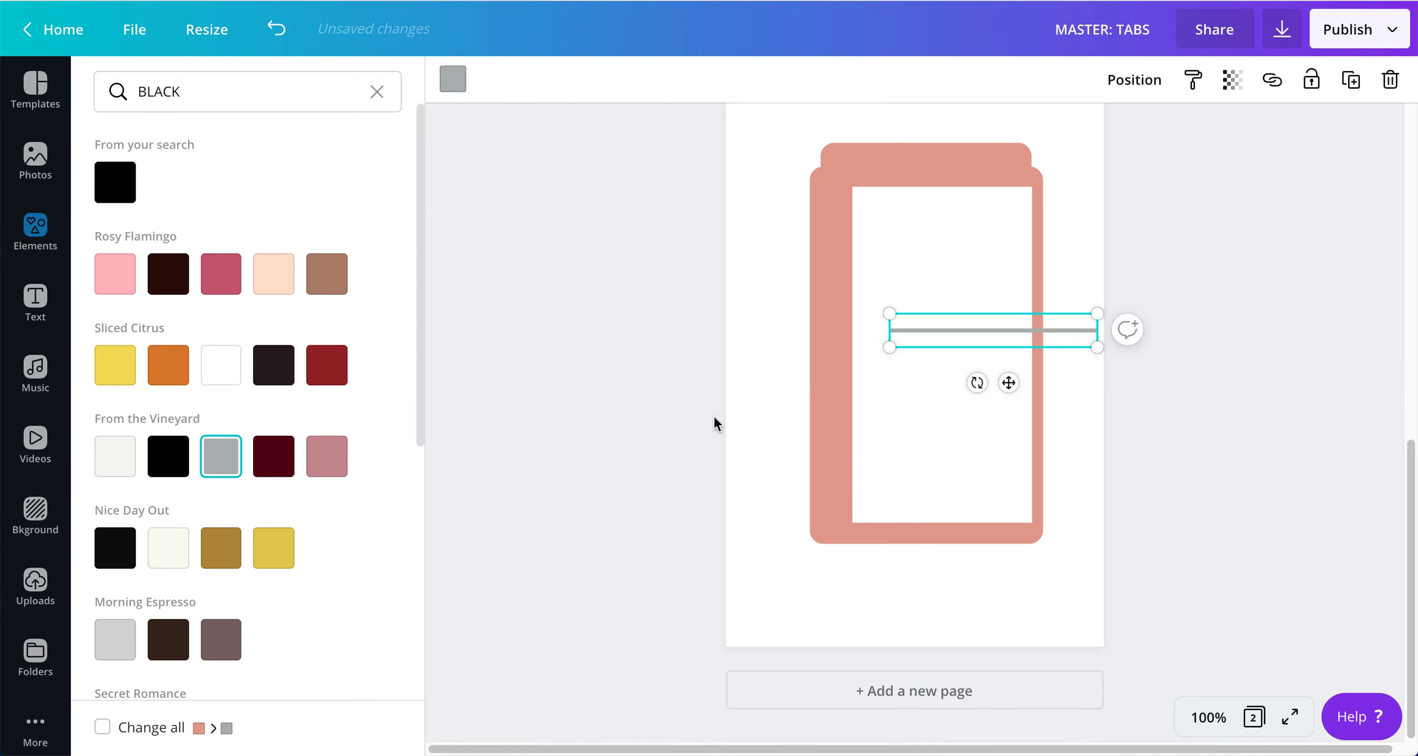
drag(942, 335, 904, 256)
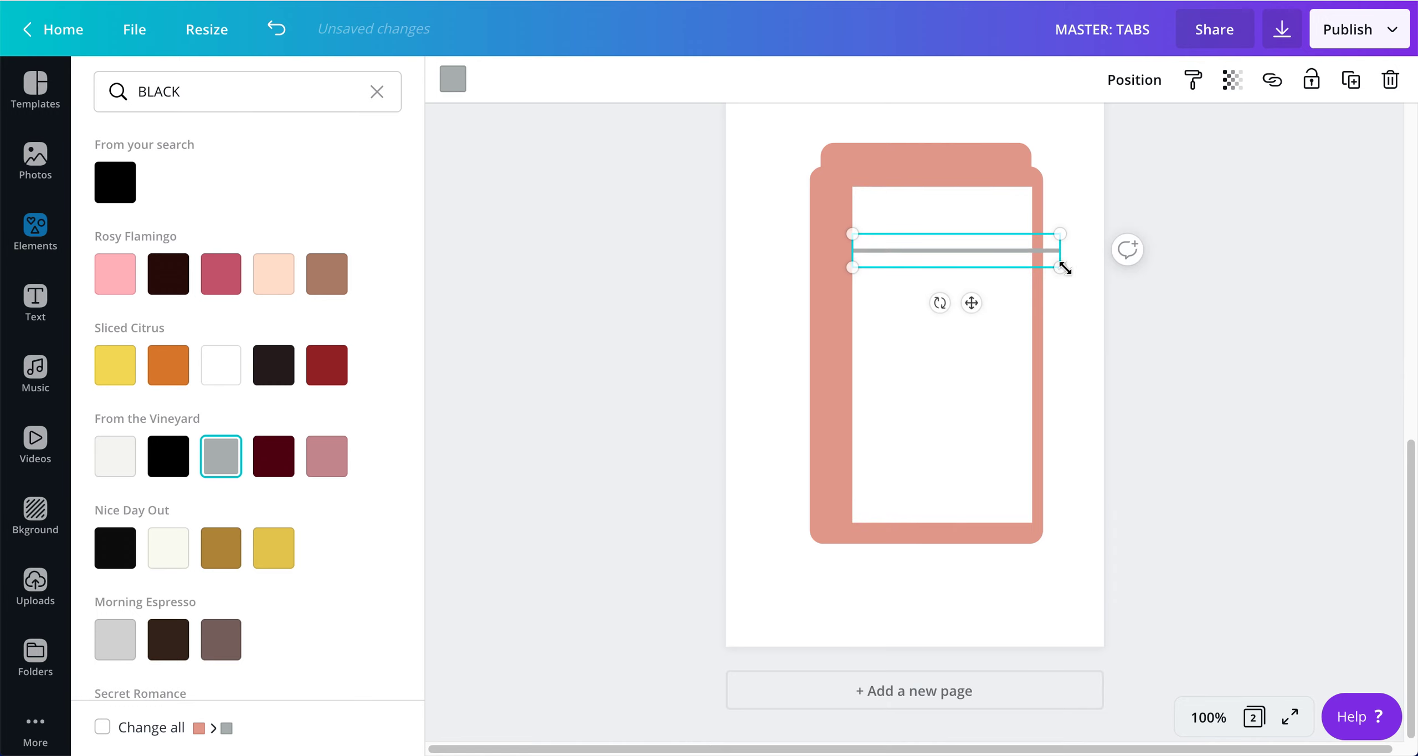
drag(1048, 263, 940, 221)
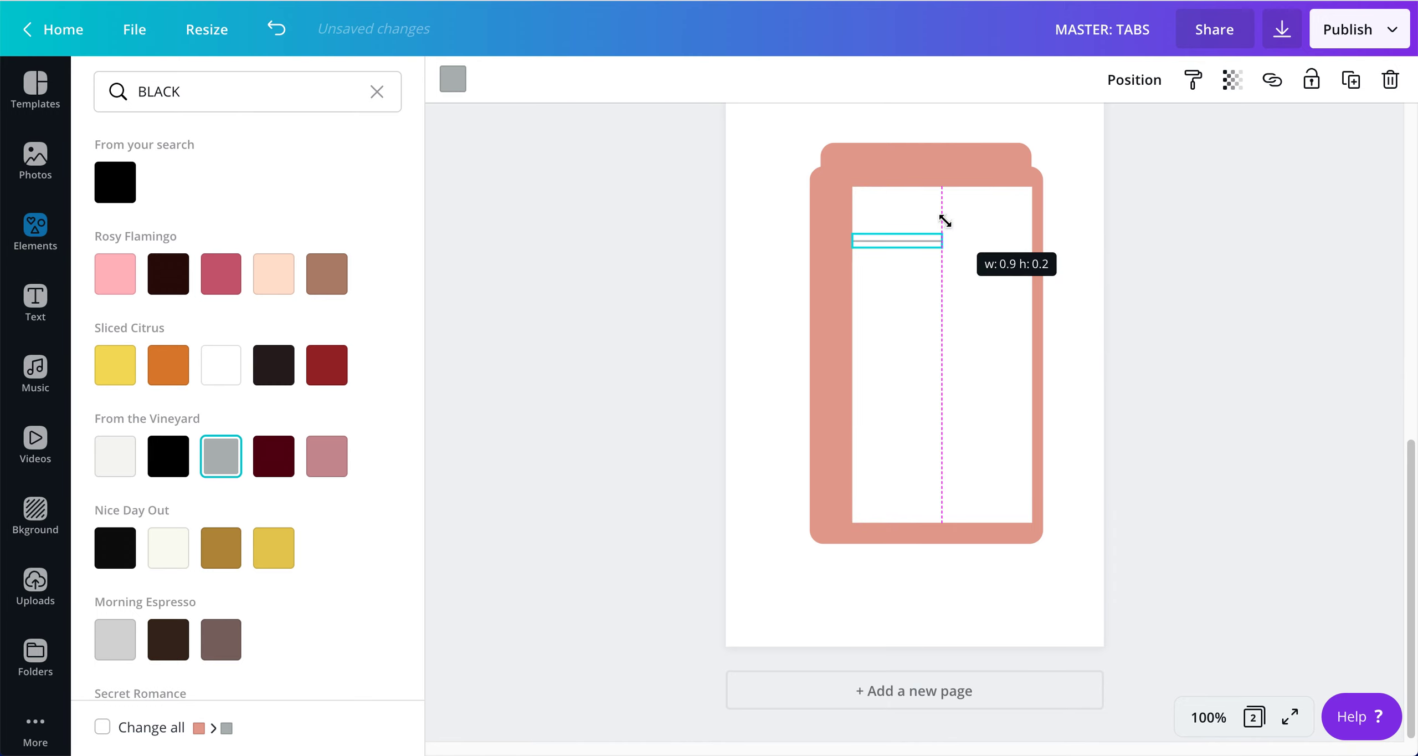
At 200–300% zoom, align the line to the panel's left edge and stretch it across the full width
click(1214, 719)
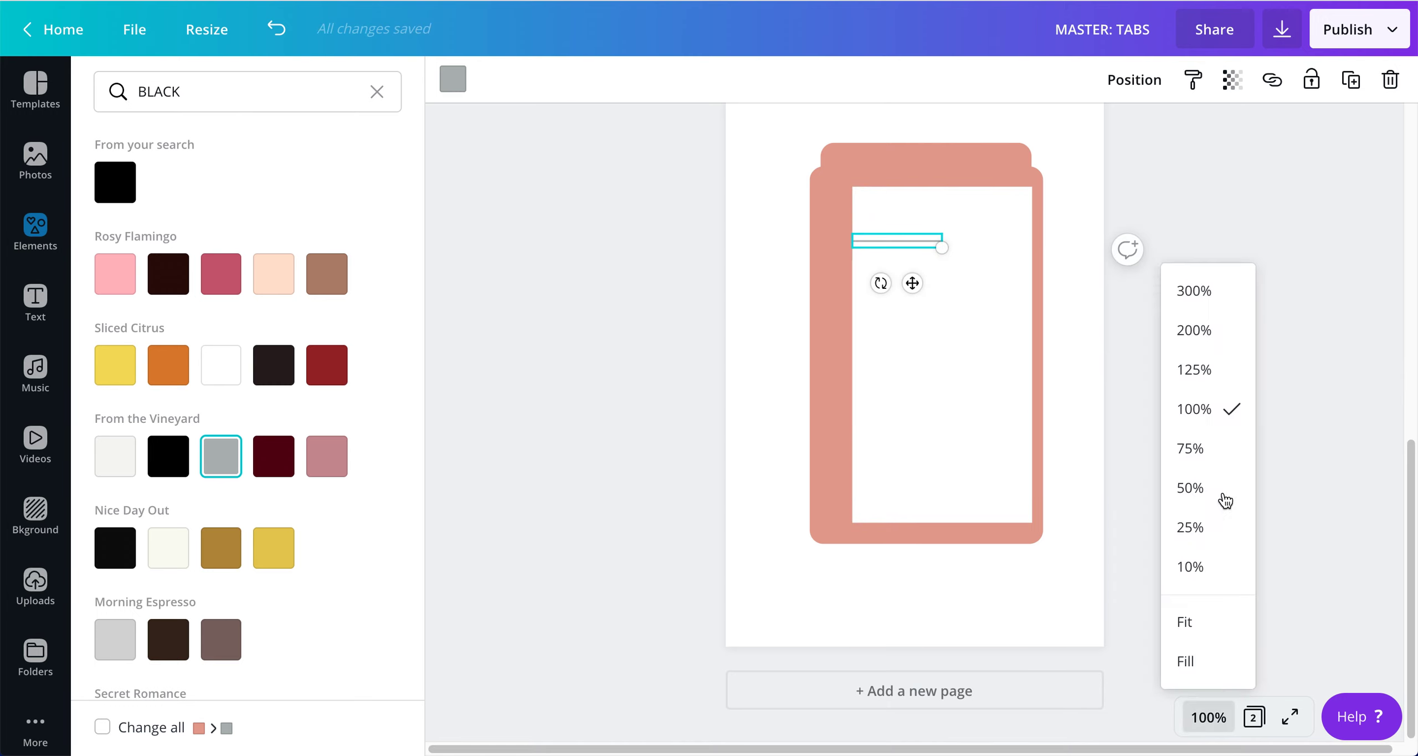
click(1215, 335)
scroll(750, 386, down, 1)
scroll(750, 386, up, 5)
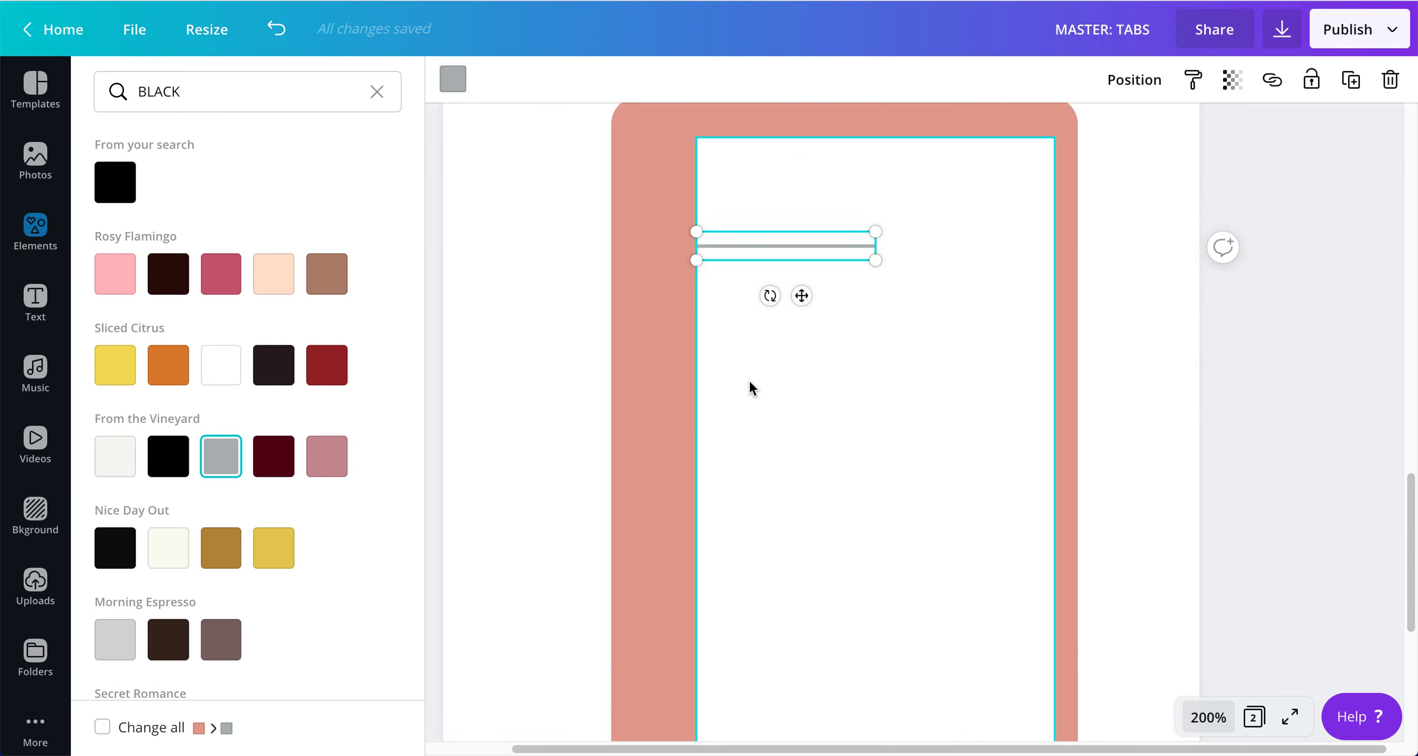
mouse_move(868, 348)
mouse_down()
mouse_move(829, 327)
mouse_move(868, 349)
mouse_move(845, 343)
mouse_up()
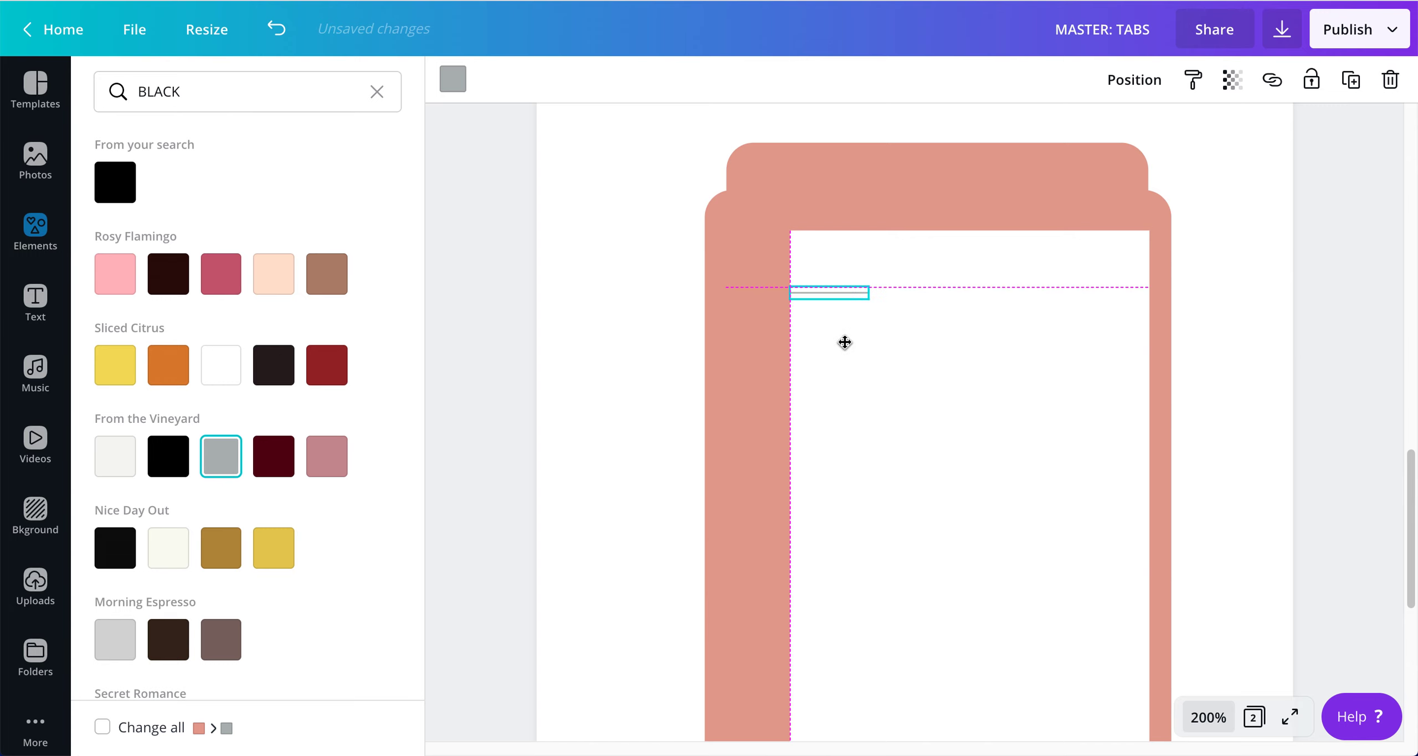
drag(869, 276, 870, 294)
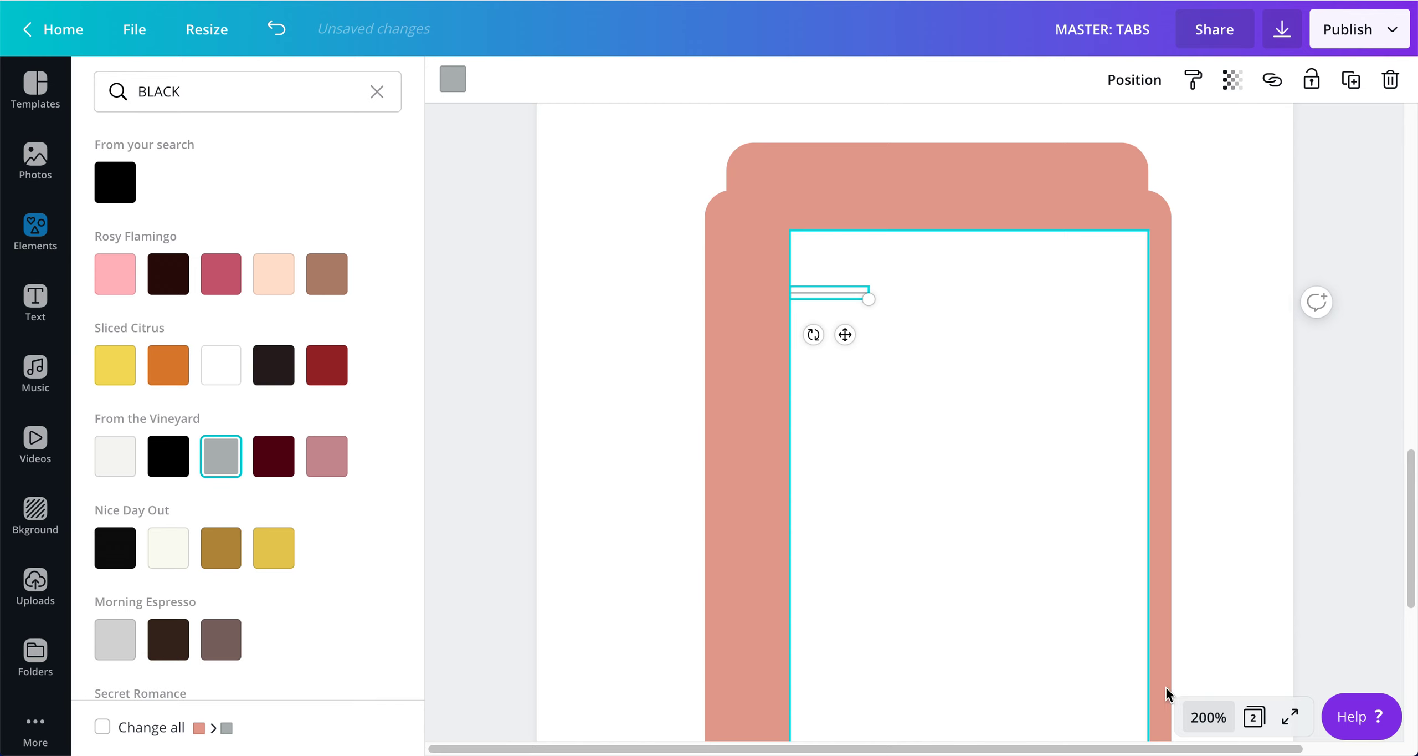
click(1209, 717)
click(1222, 290)
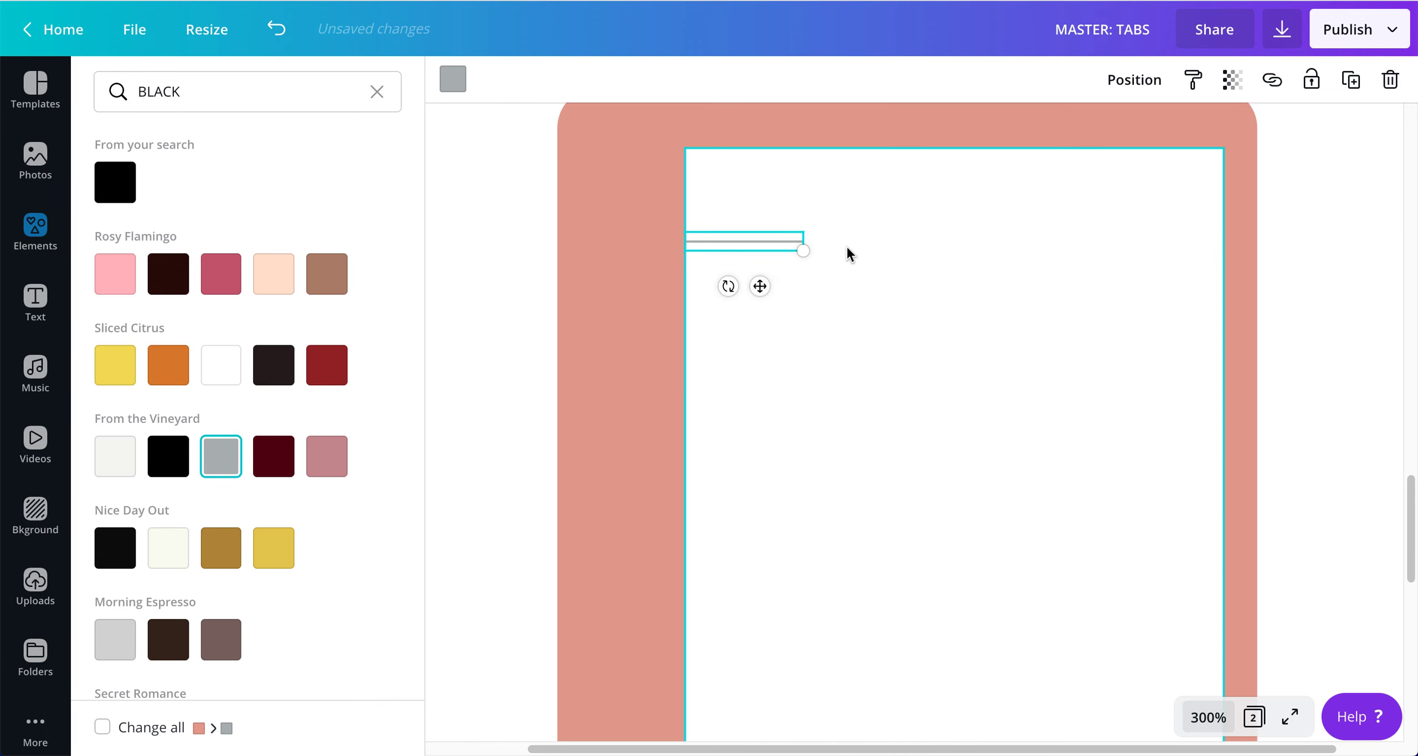
drag(803, 249, 1225, 251)
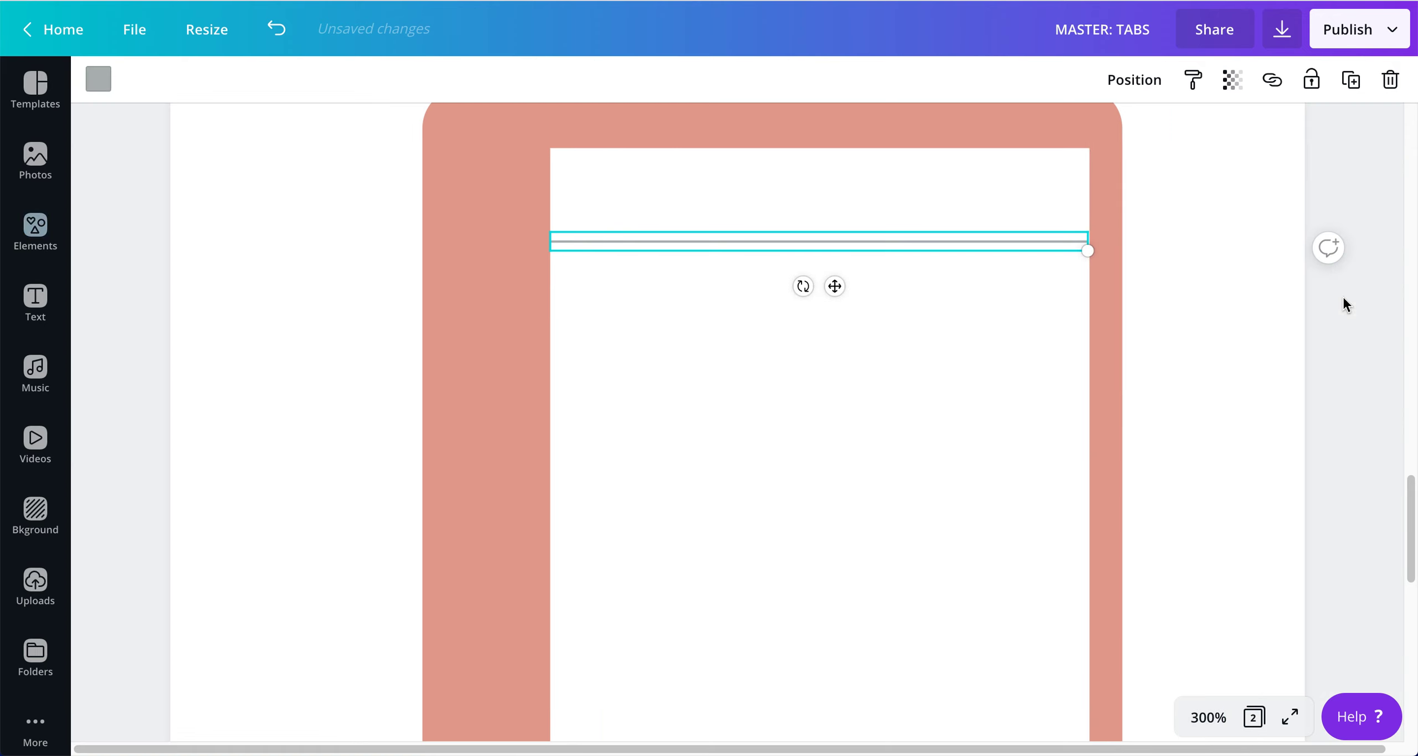
click(1201, 269)
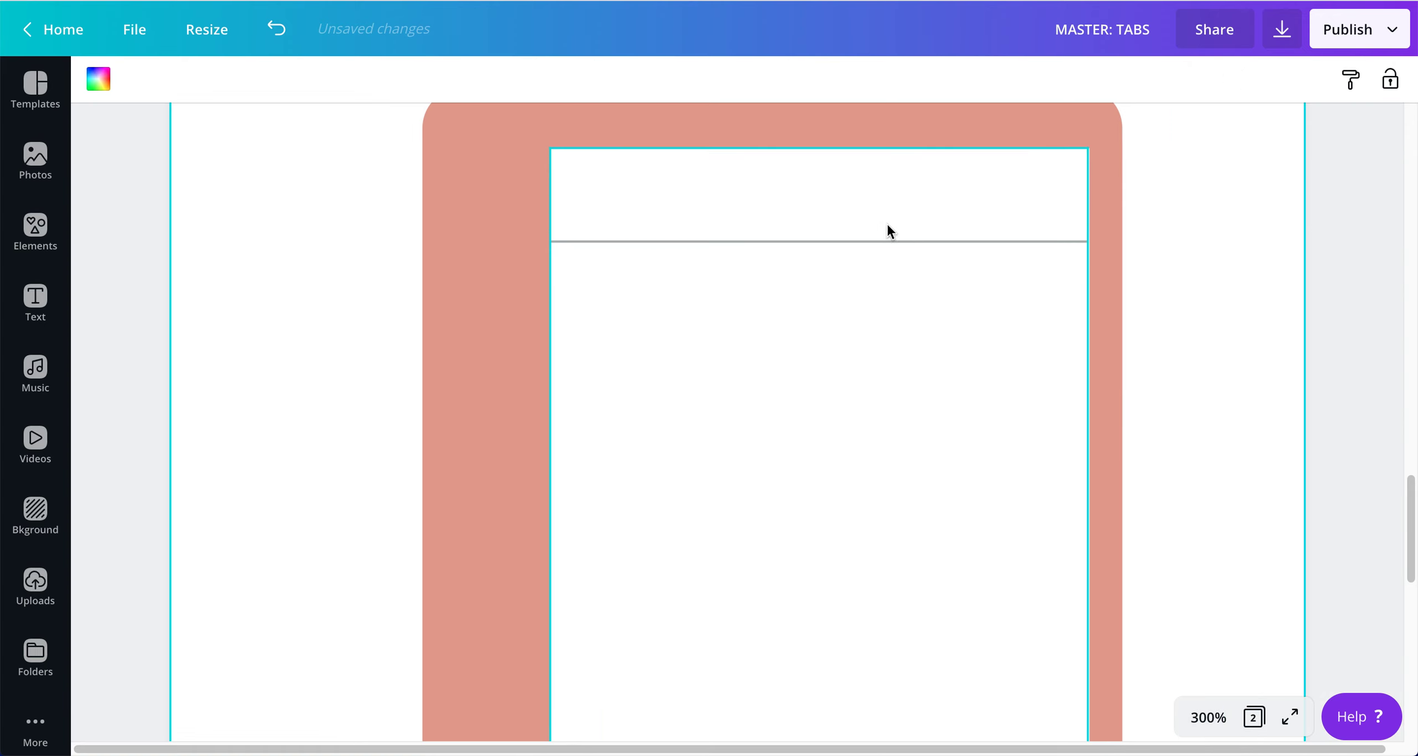
Duplicate the grey line and align the copy just below the first
click(914, 241)
click(1351, 79)
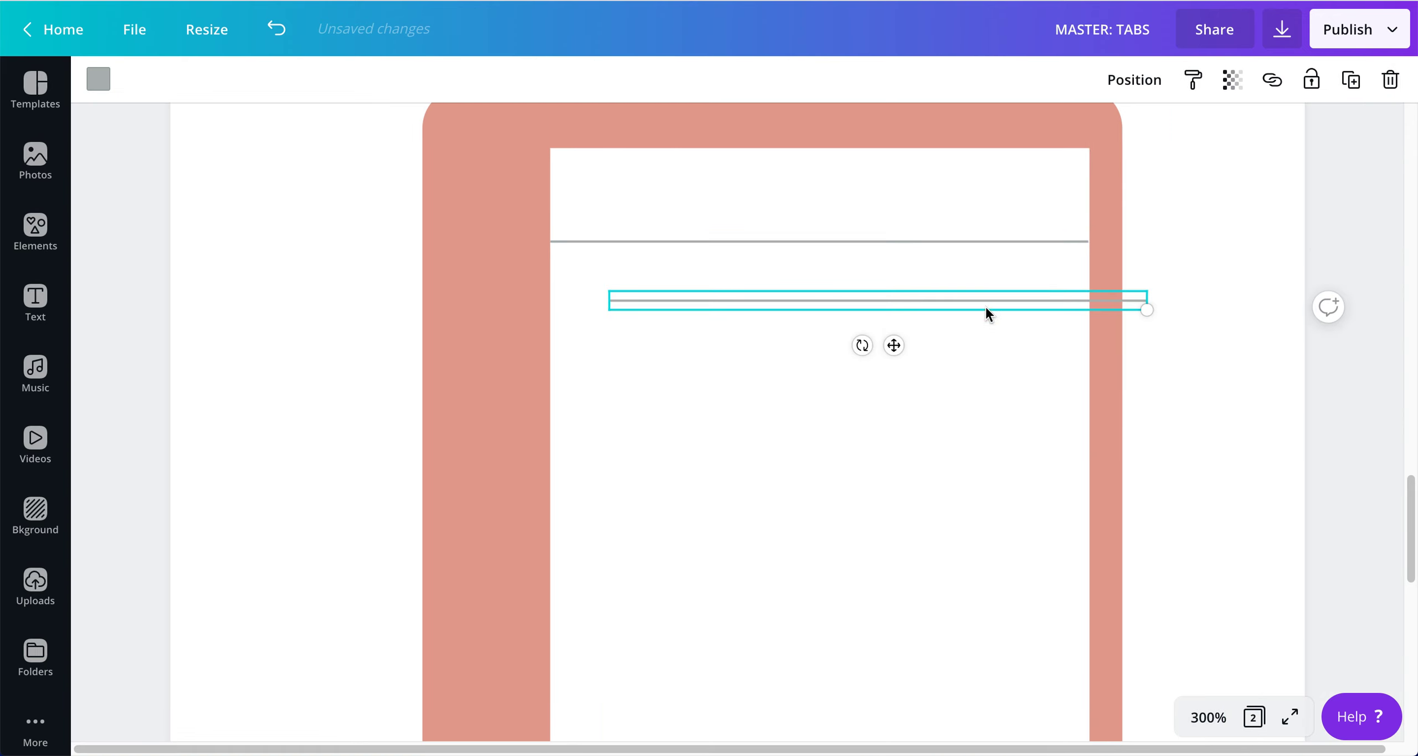
drag(985, 308, 927, 304)
click(1181, 174)
Lock the pink tab frame and the inner white rectangle in place
drag(1182, 174, 1011, 194)
click(1164, 177)
click(1114, 160)
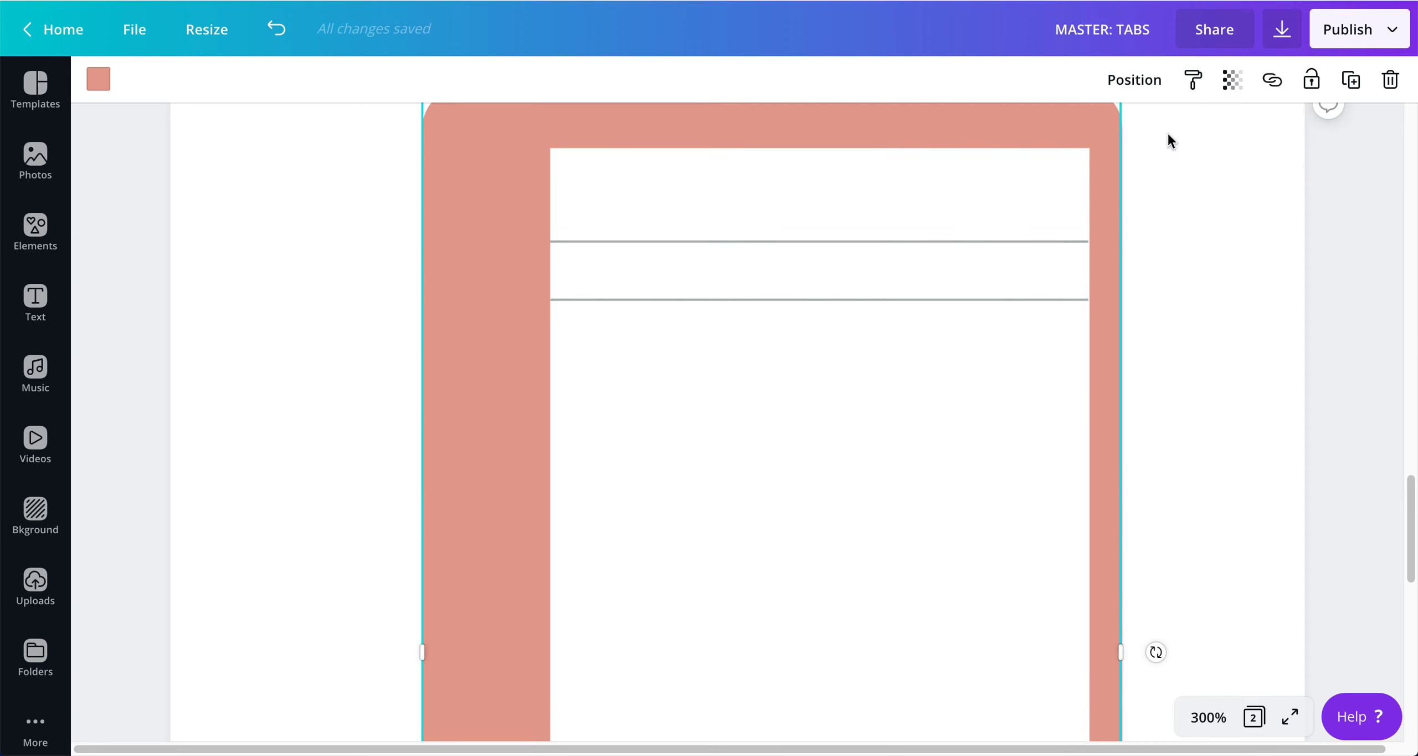
click(1311, 80)
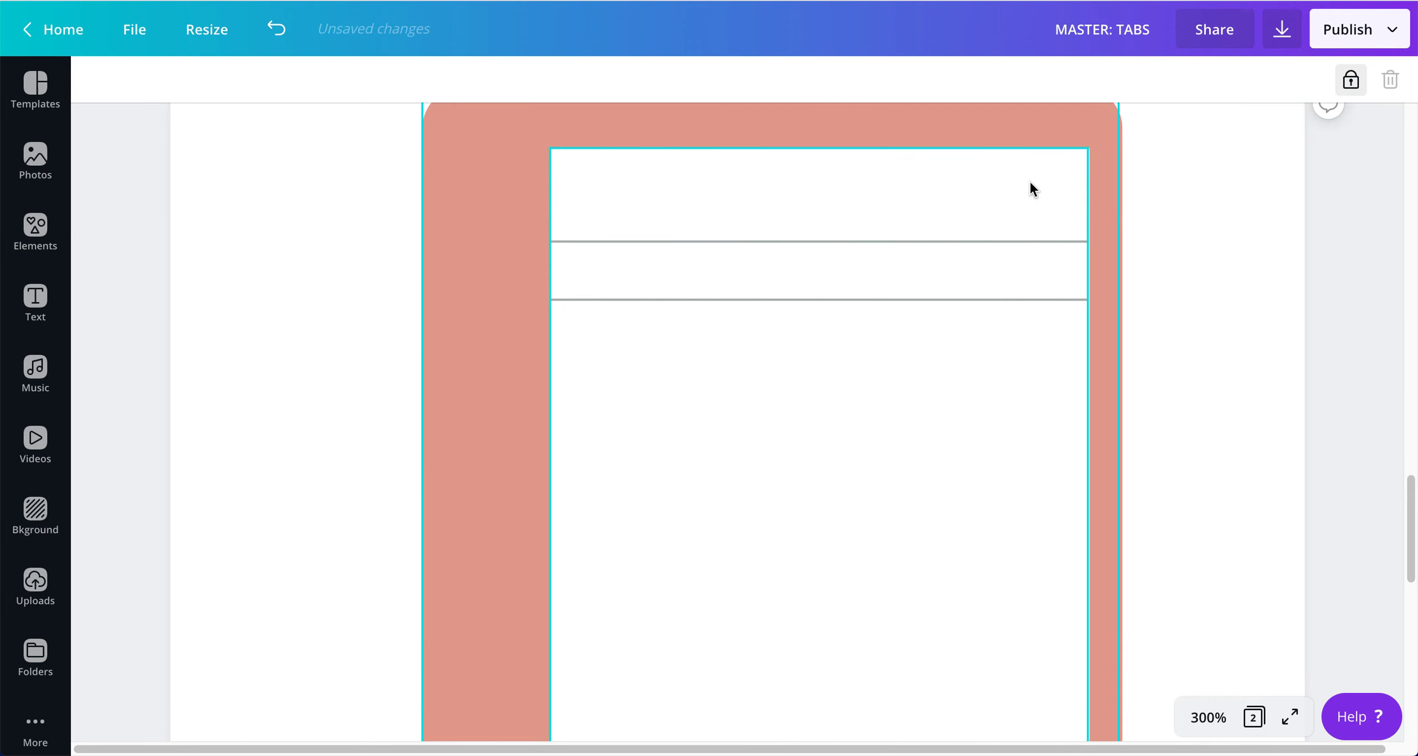
click(1030, 180)
click(1311, 79)
click(1195, 351)
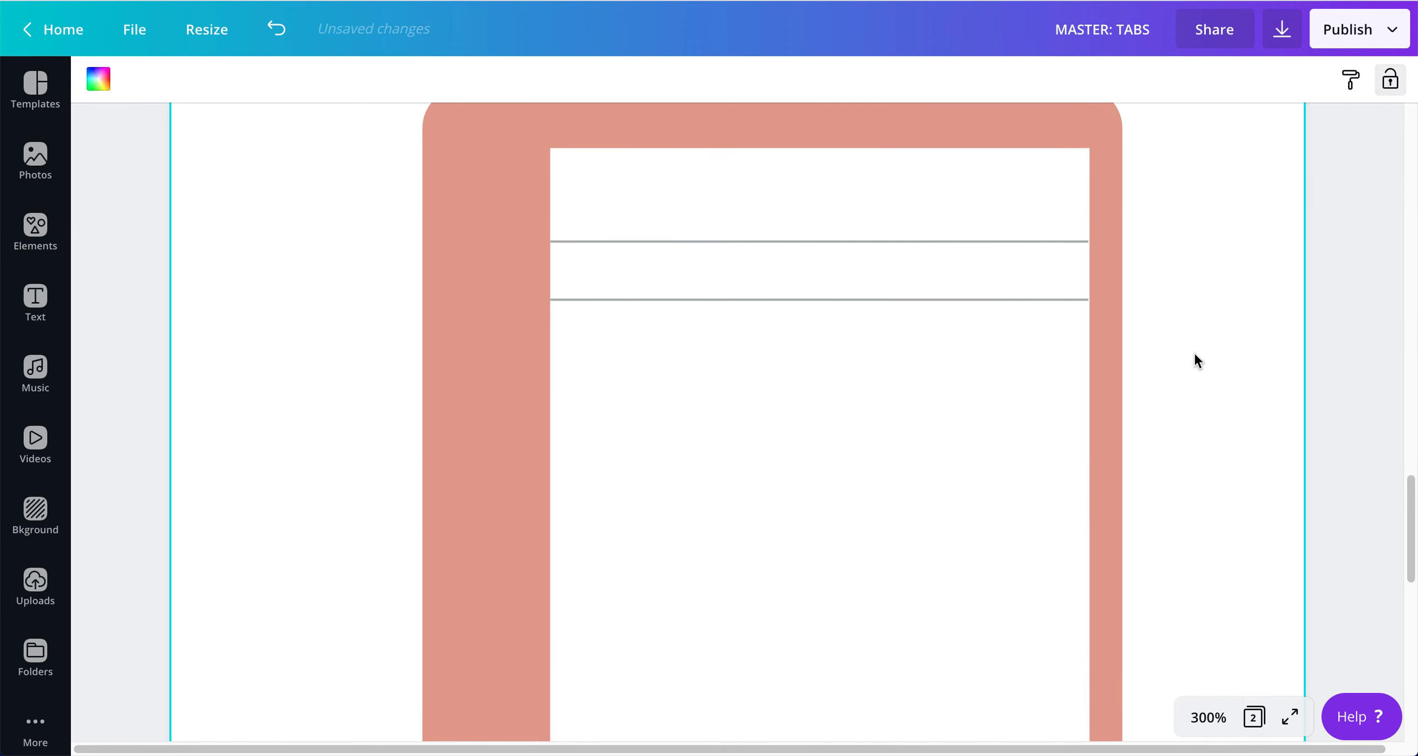
Undo an accidental duplicate of the lines, lock the tab's top bar, and reselect the two grey lines
drag(1167, 217, 979, 368)
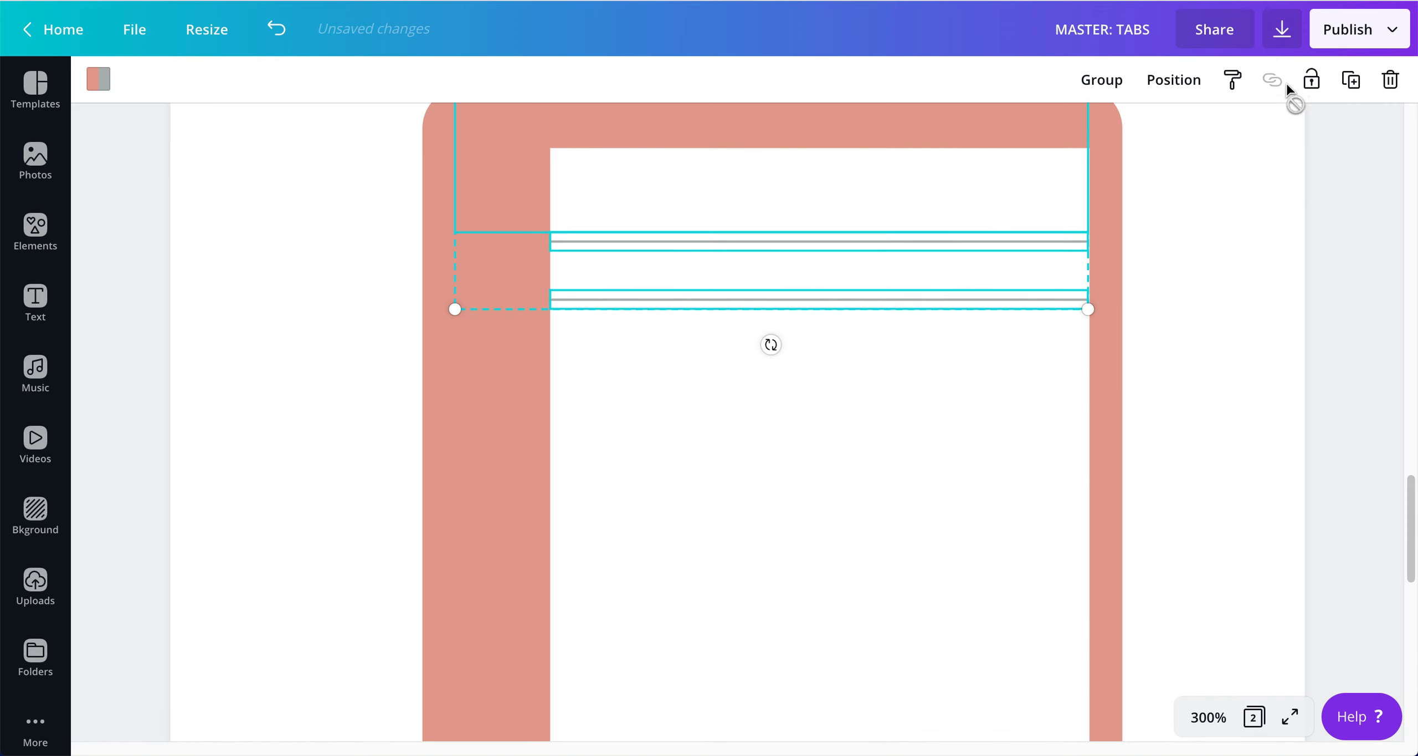
click(1351, 81)
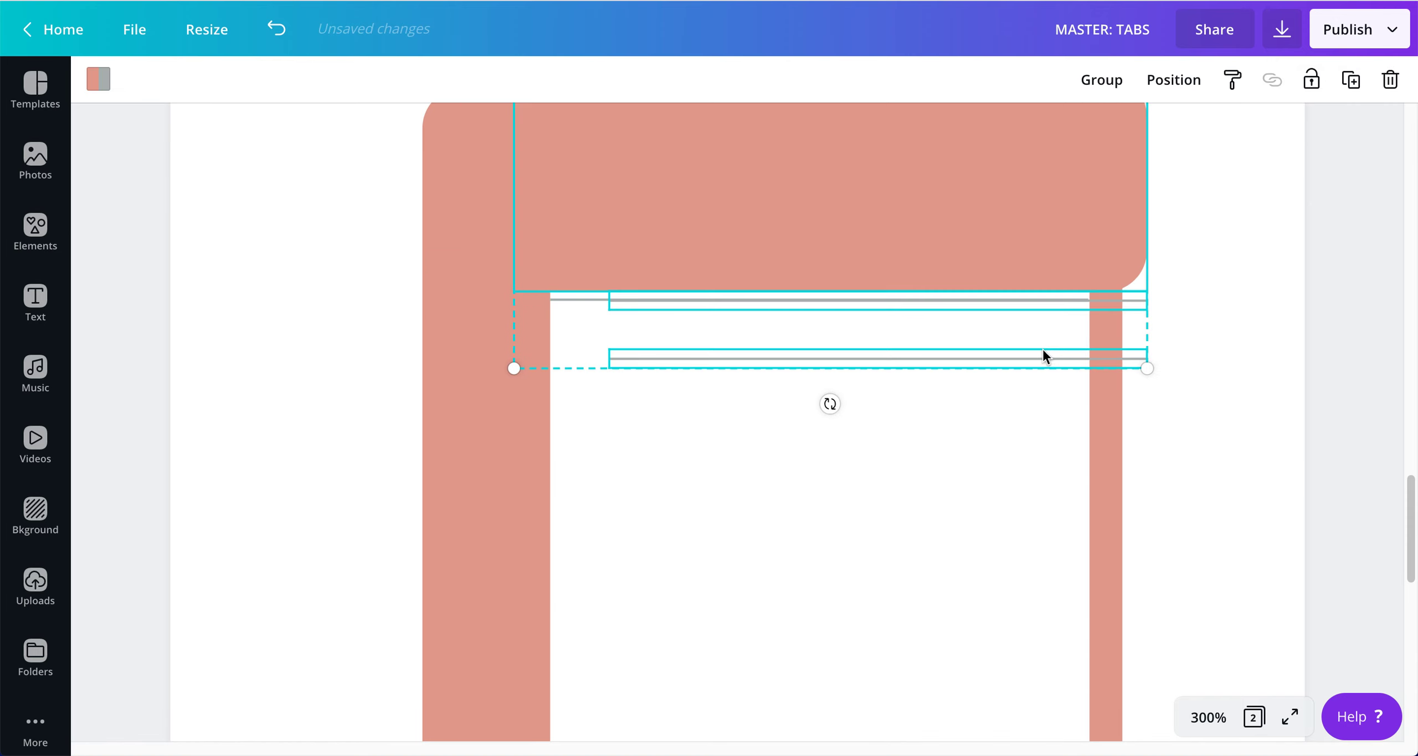
click(276, 29)
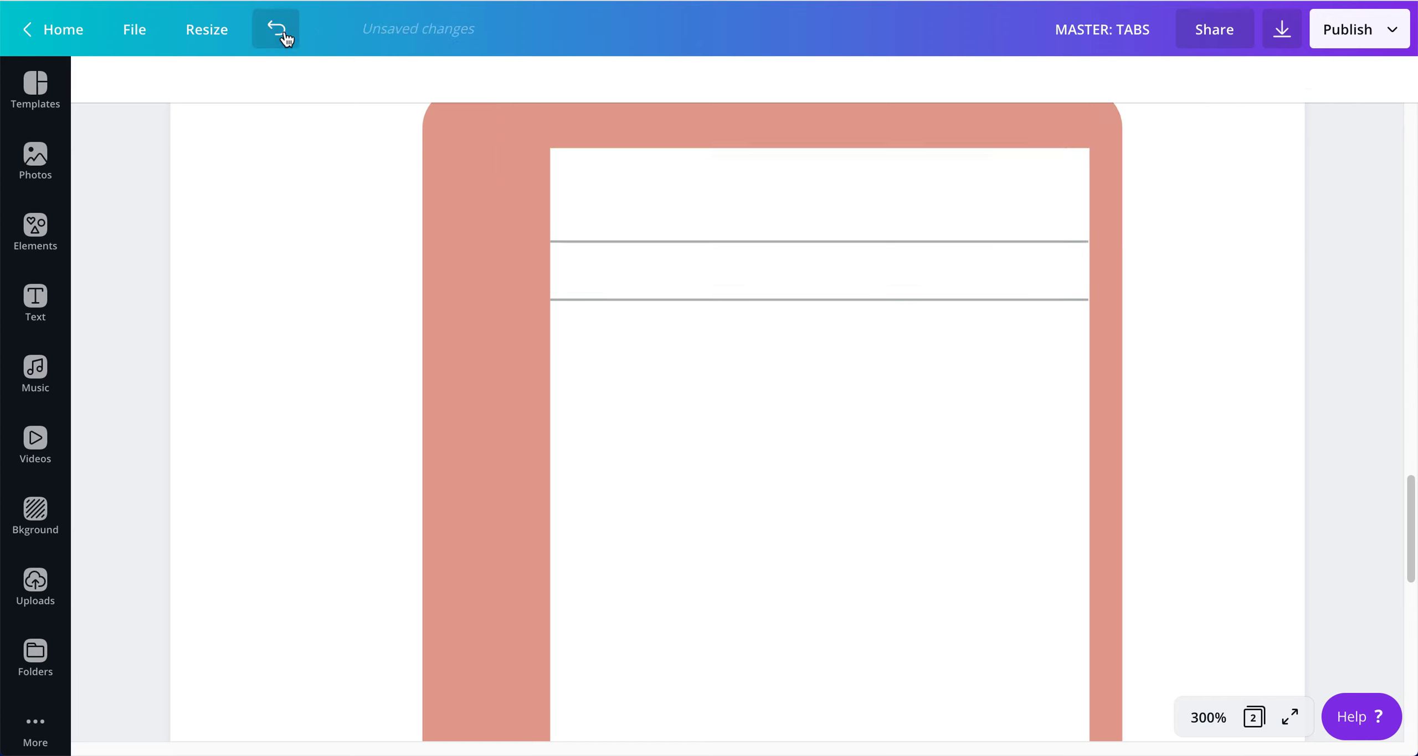
click(528, 134)
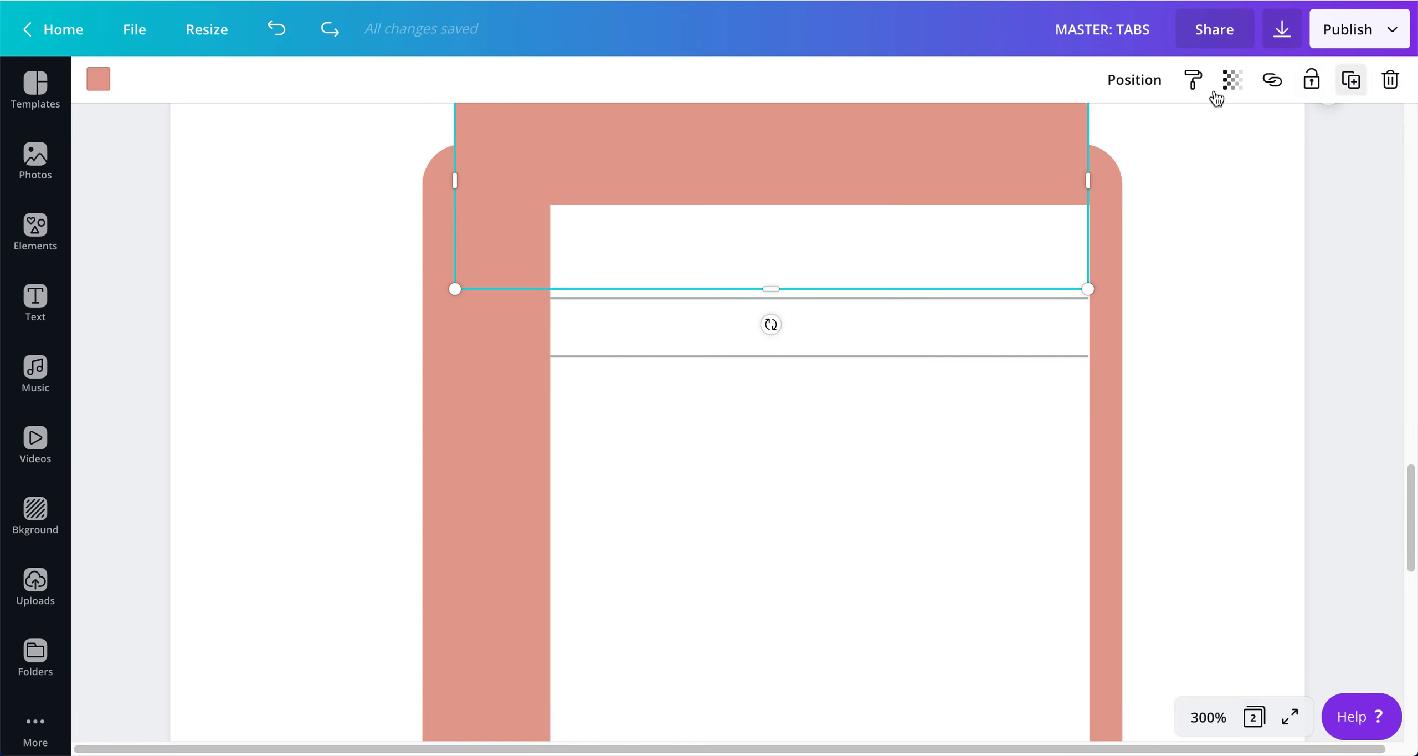
click(1318, 82)
click(1144, 302)
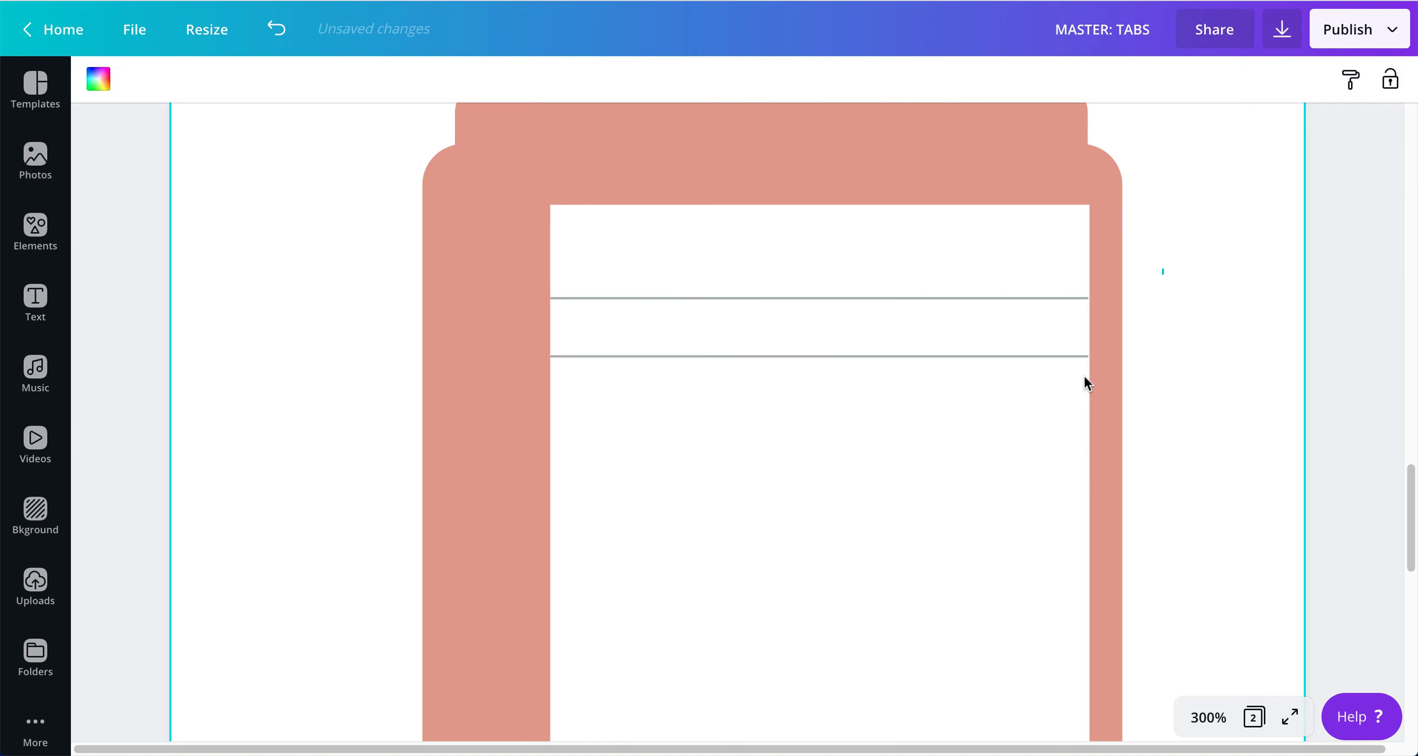
drag(1164, 269, 933, 482)
Duplicate the grey lines repeatedly and stack the copies further down the white panel
click(1351, 80)
drag(1178, 235, 1014, 579)
click(1352, 83)
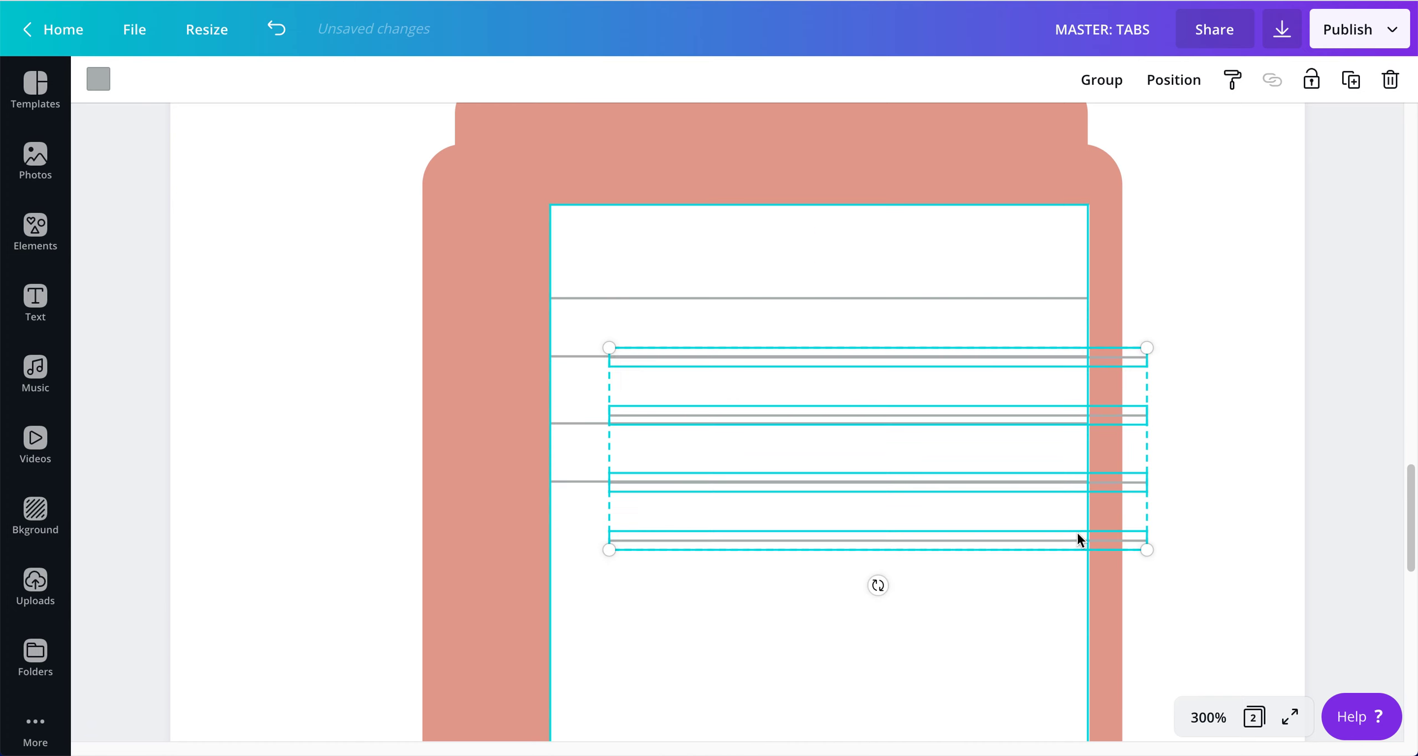
drag(1077, 538, 1010, 729)
scroll(1111, 605, up, 3)
scroll(1111, 603, down, 12)
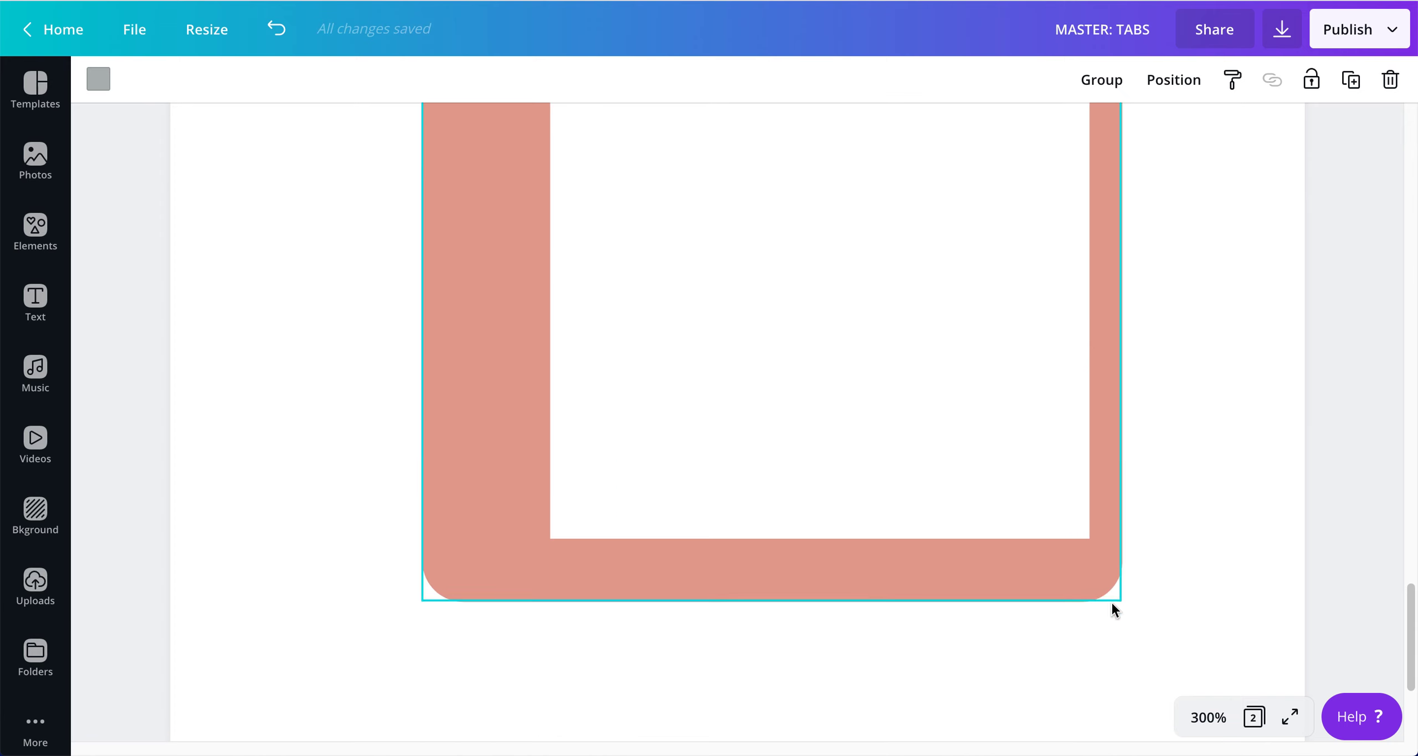
click(1352, 81)
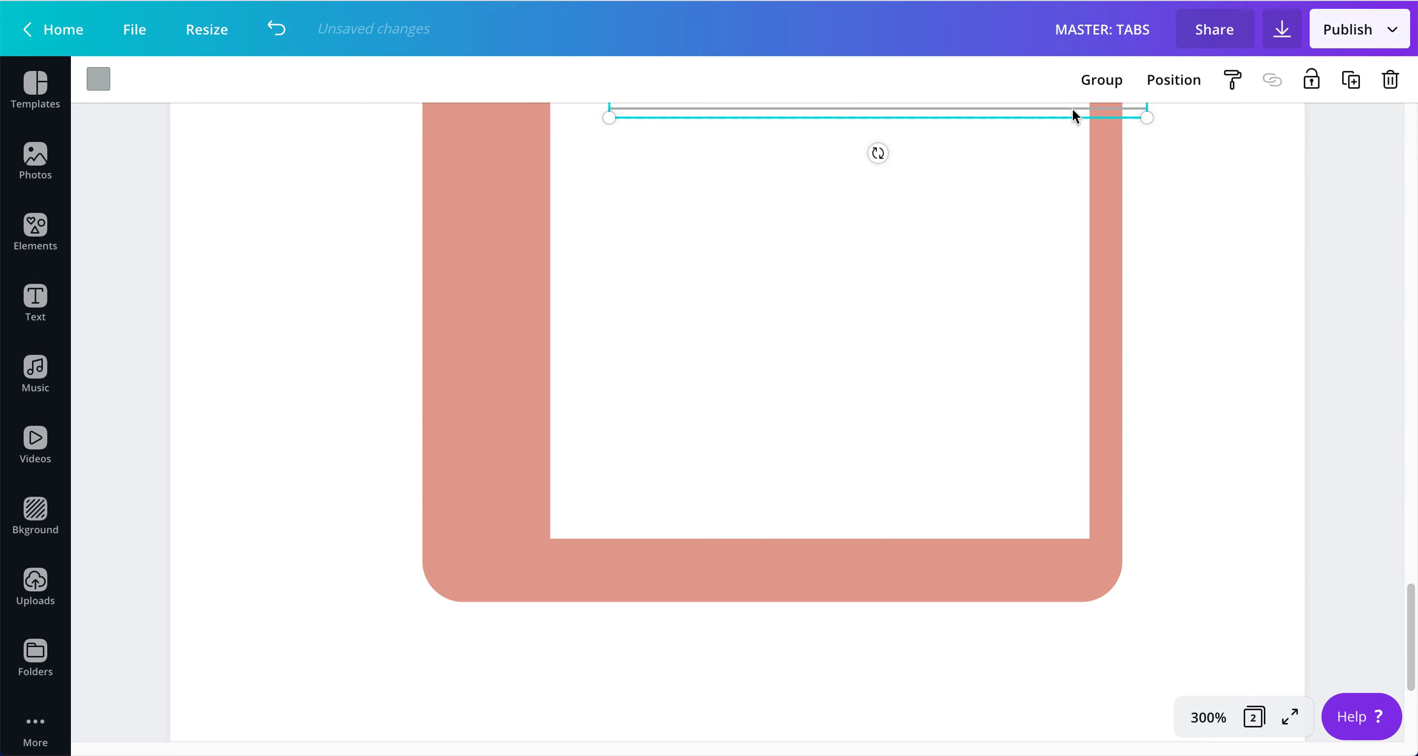
scroll(1123, 339, down, 2)
scroll(1122, 339, up, 7)
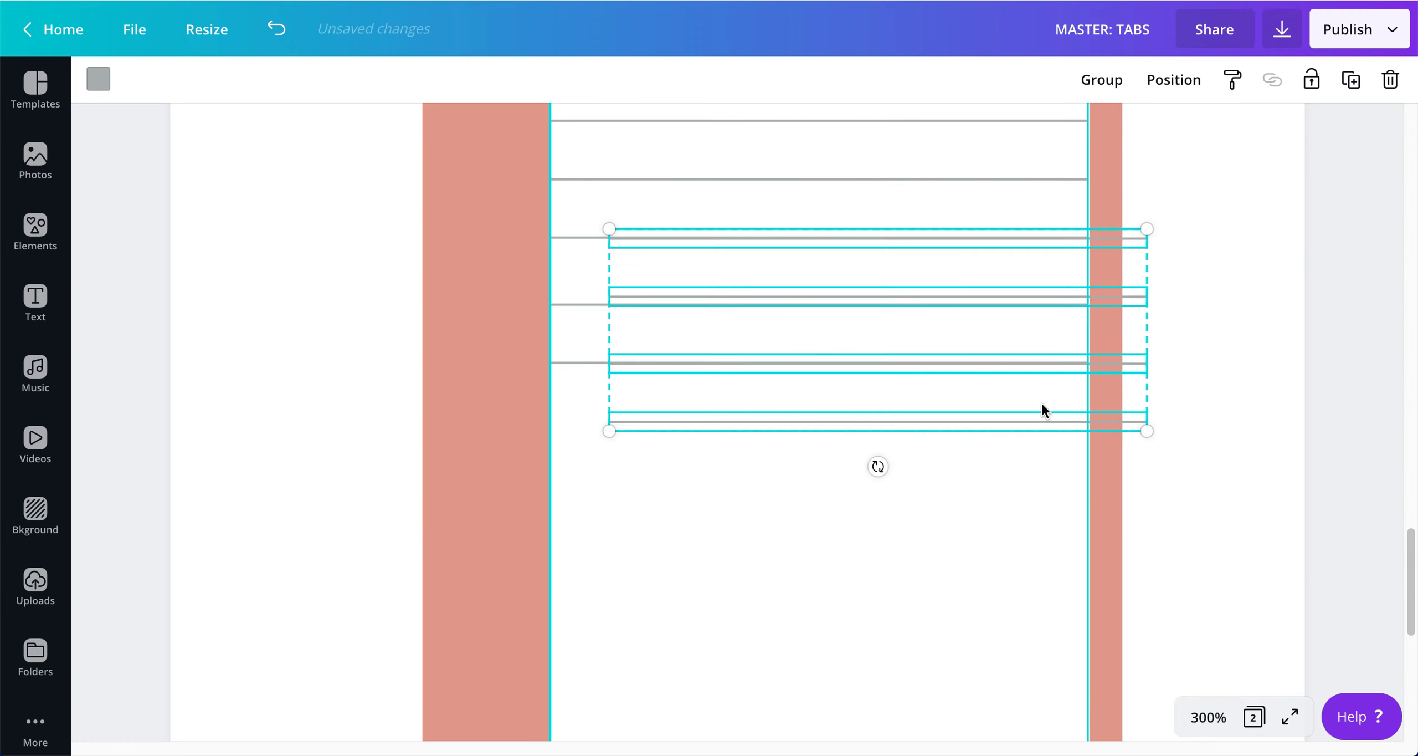
drag(1035, 424, 976, 610)
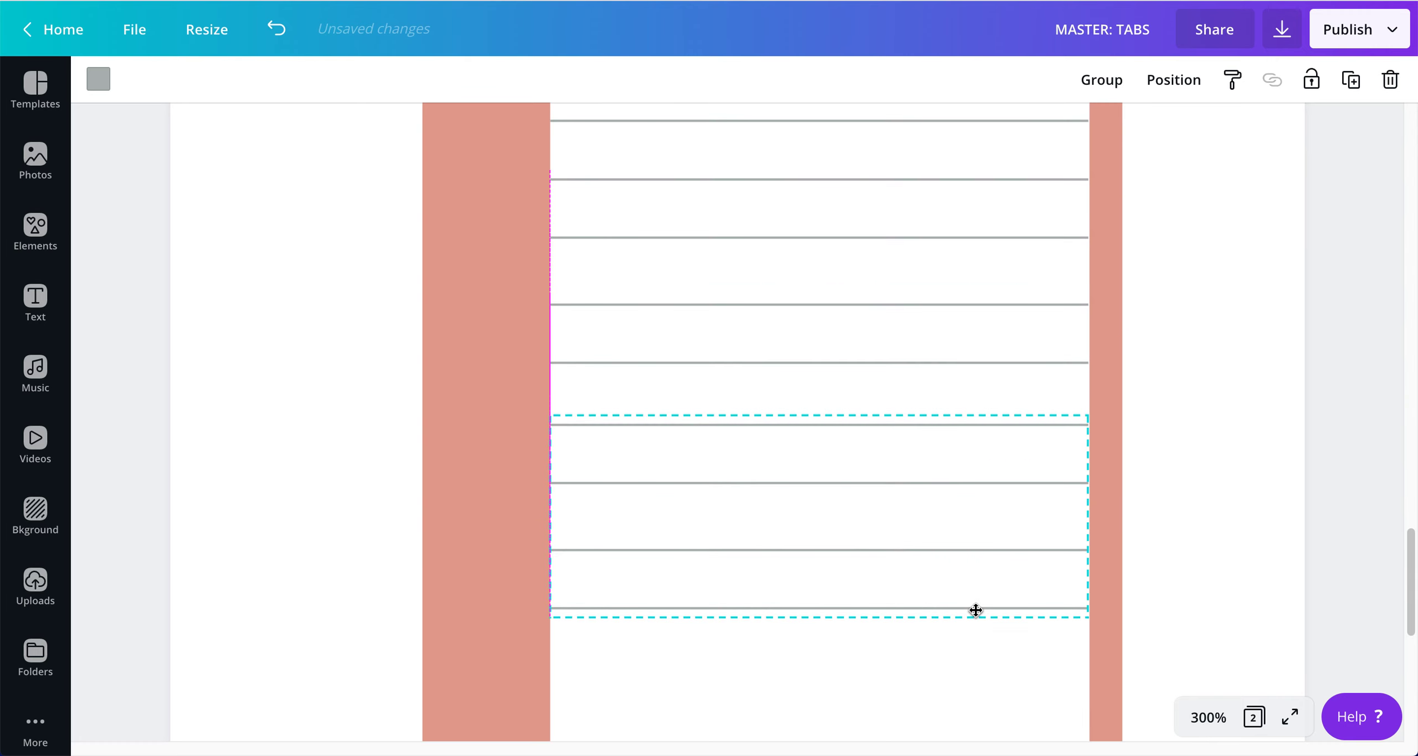
scroll(1152, 623, down, 6)
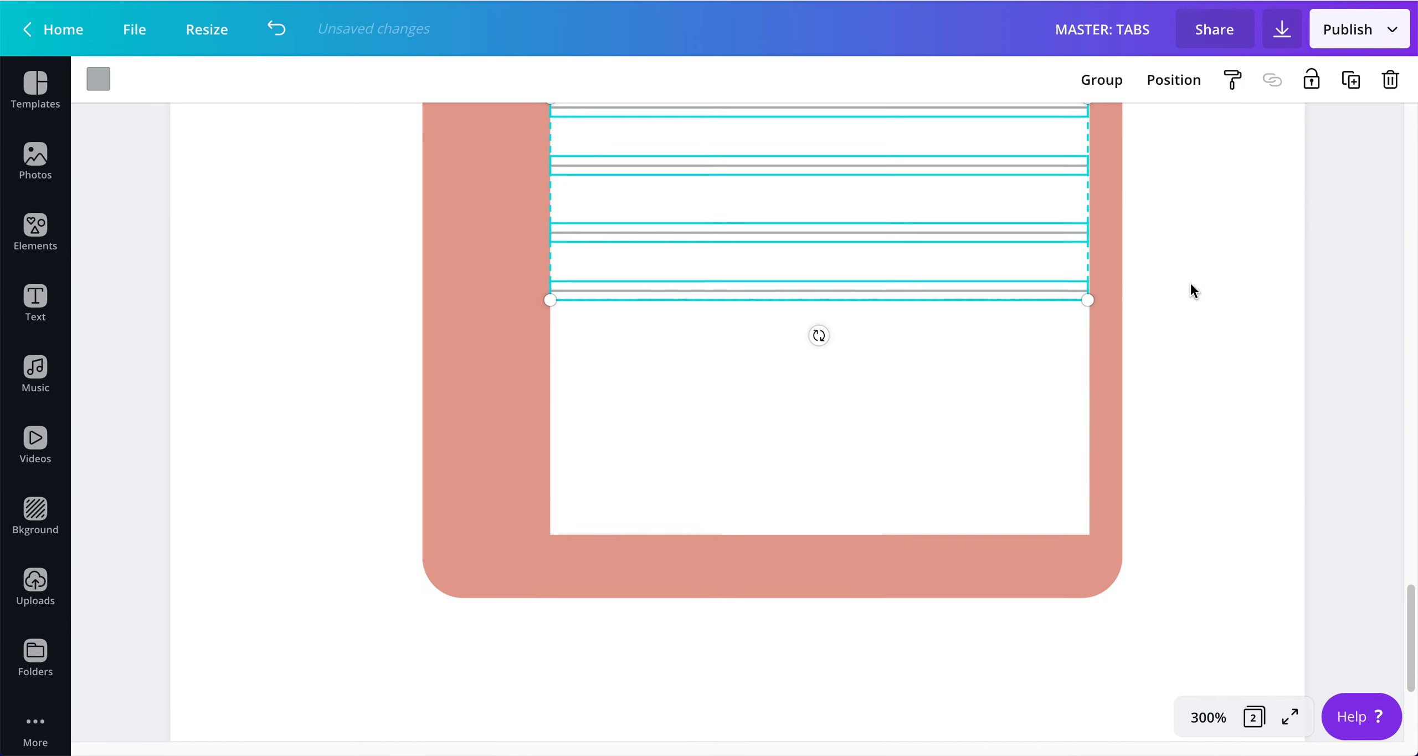
click(1168, 213)
Copy the three bottom lines below the originals, then view the panel at 200% zoom
drag(1143, 155, 1035, 357)
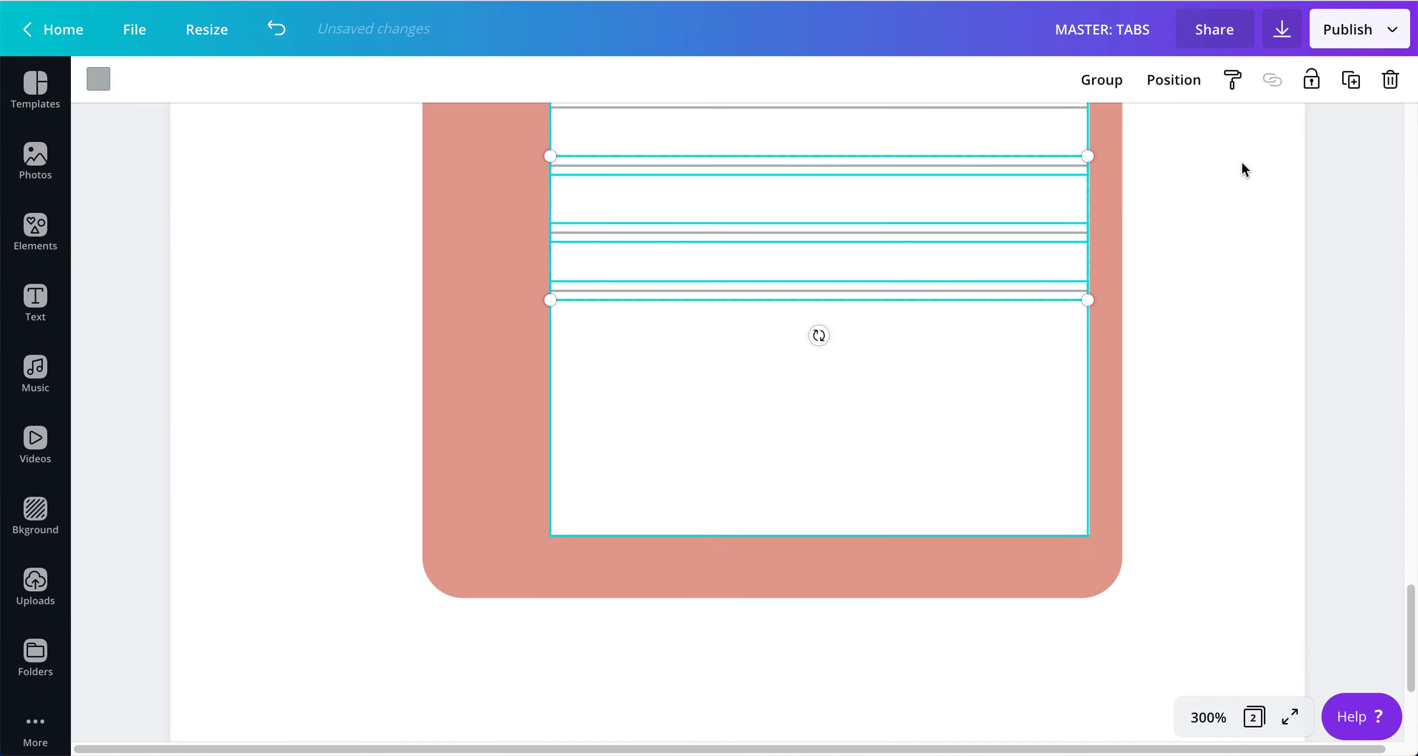
click(1353, 83)
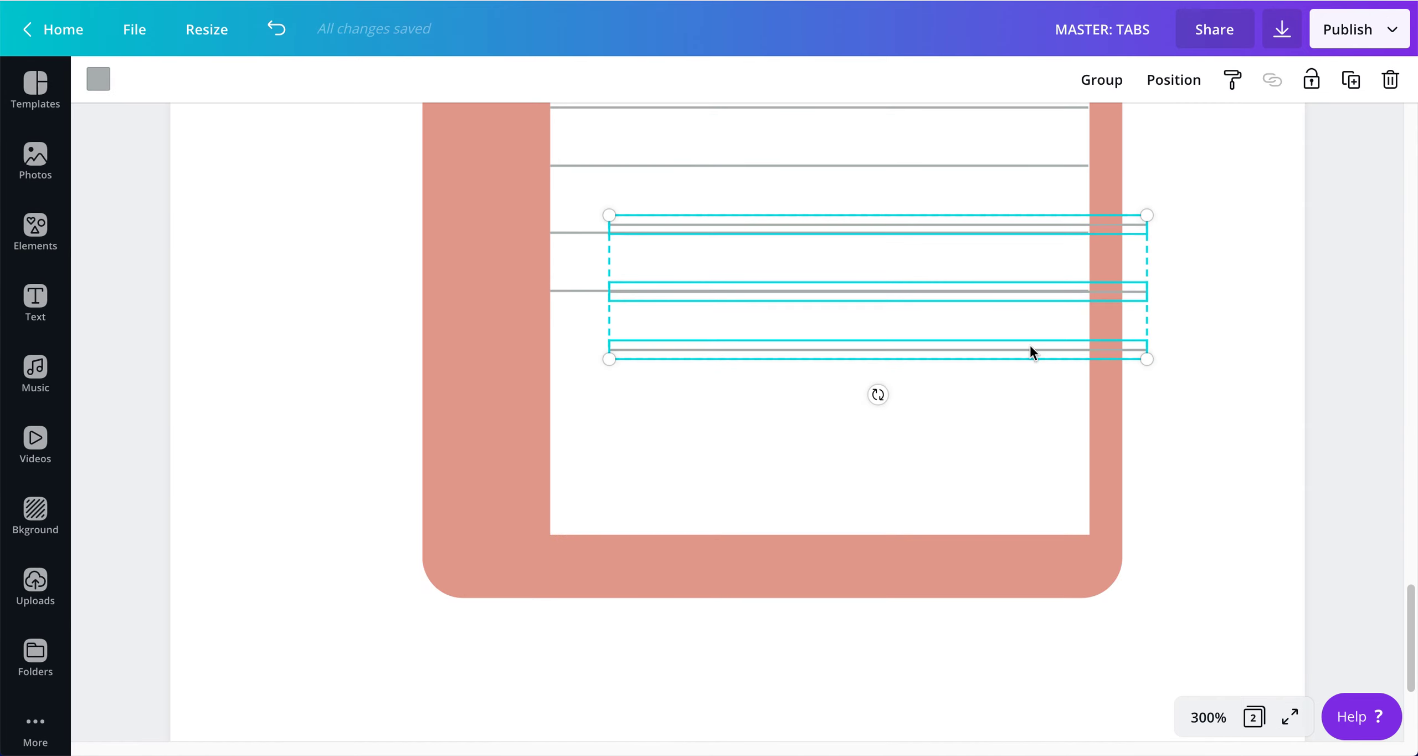
drag(1029, 352, 970, 481)
click(1208, 717)
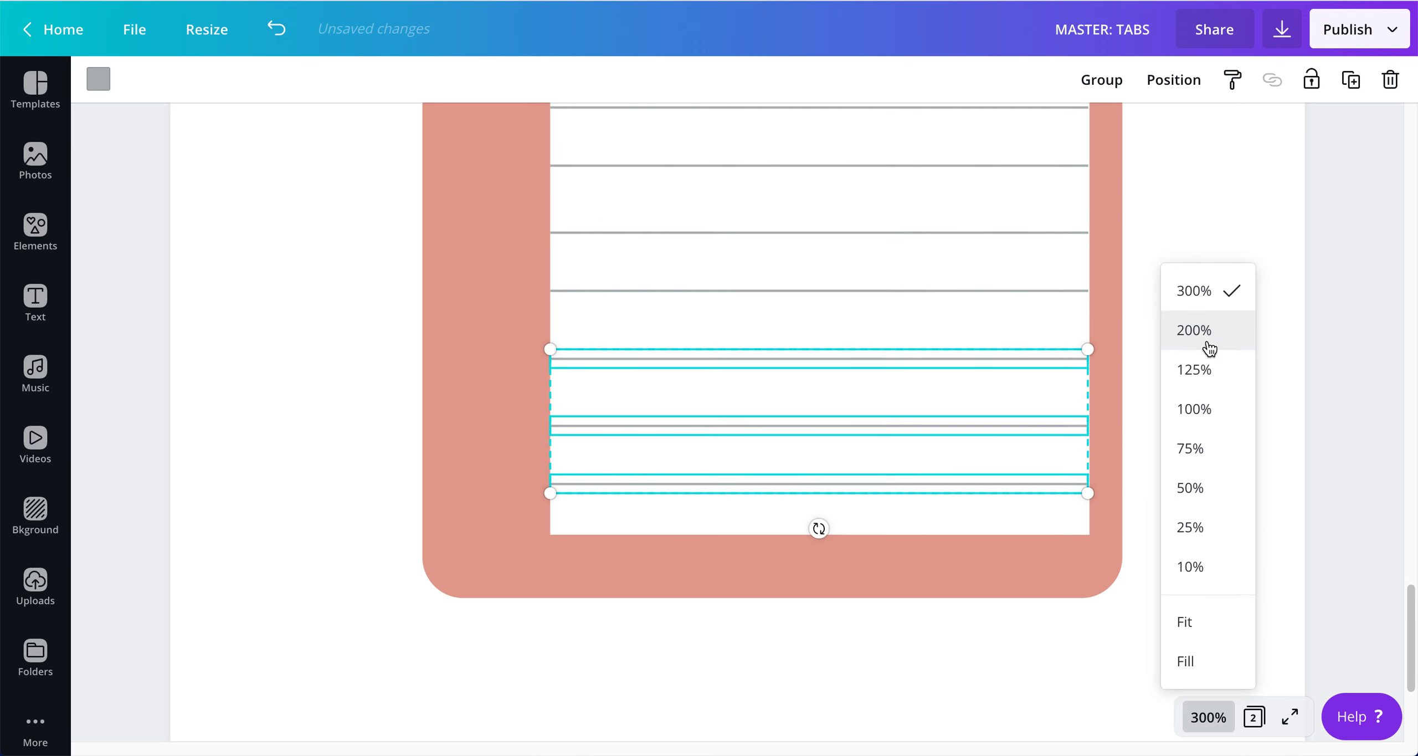
click(1194, 331)
click(1048, 417)
scroll(1048, 416, down, 1)
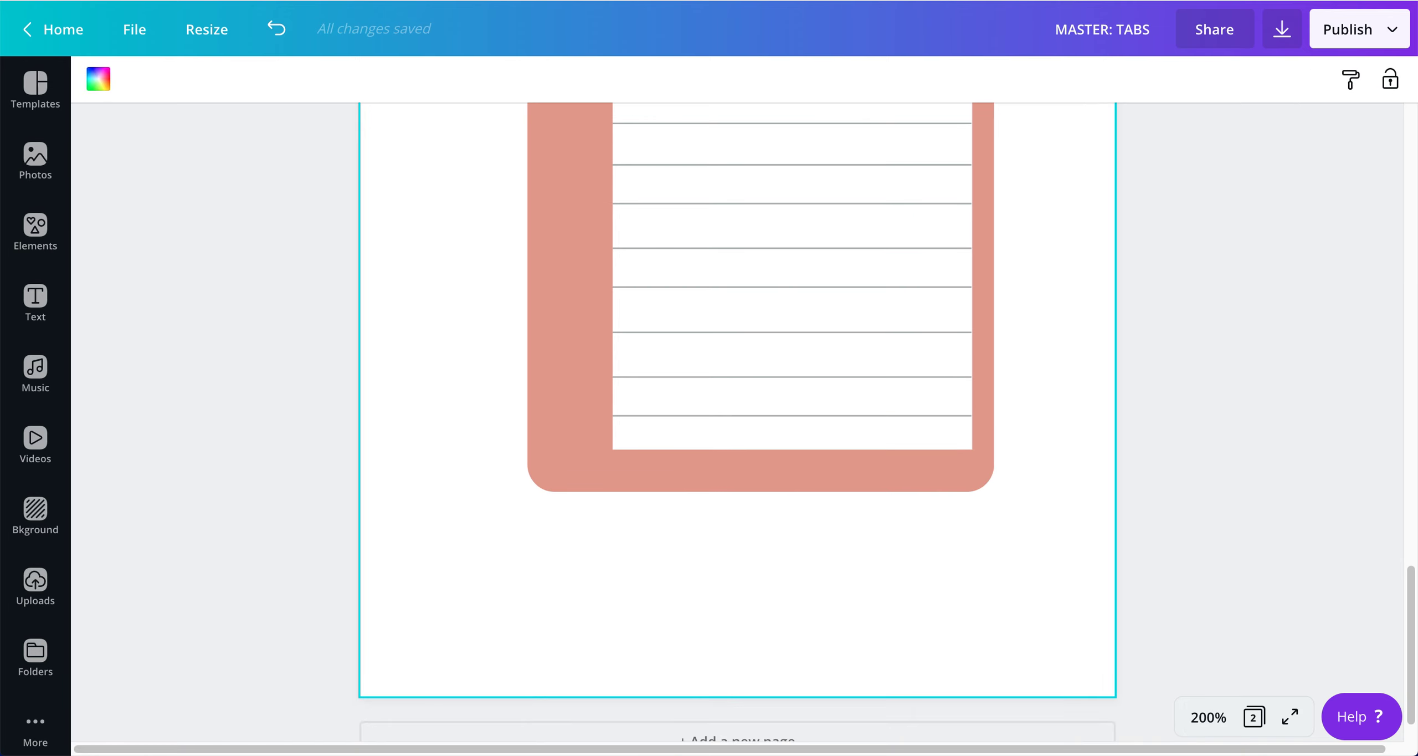
At 125% zoom, unlock the white paper and space the ruled lines evenly vertically
scroll(1184, 432, down, 1)
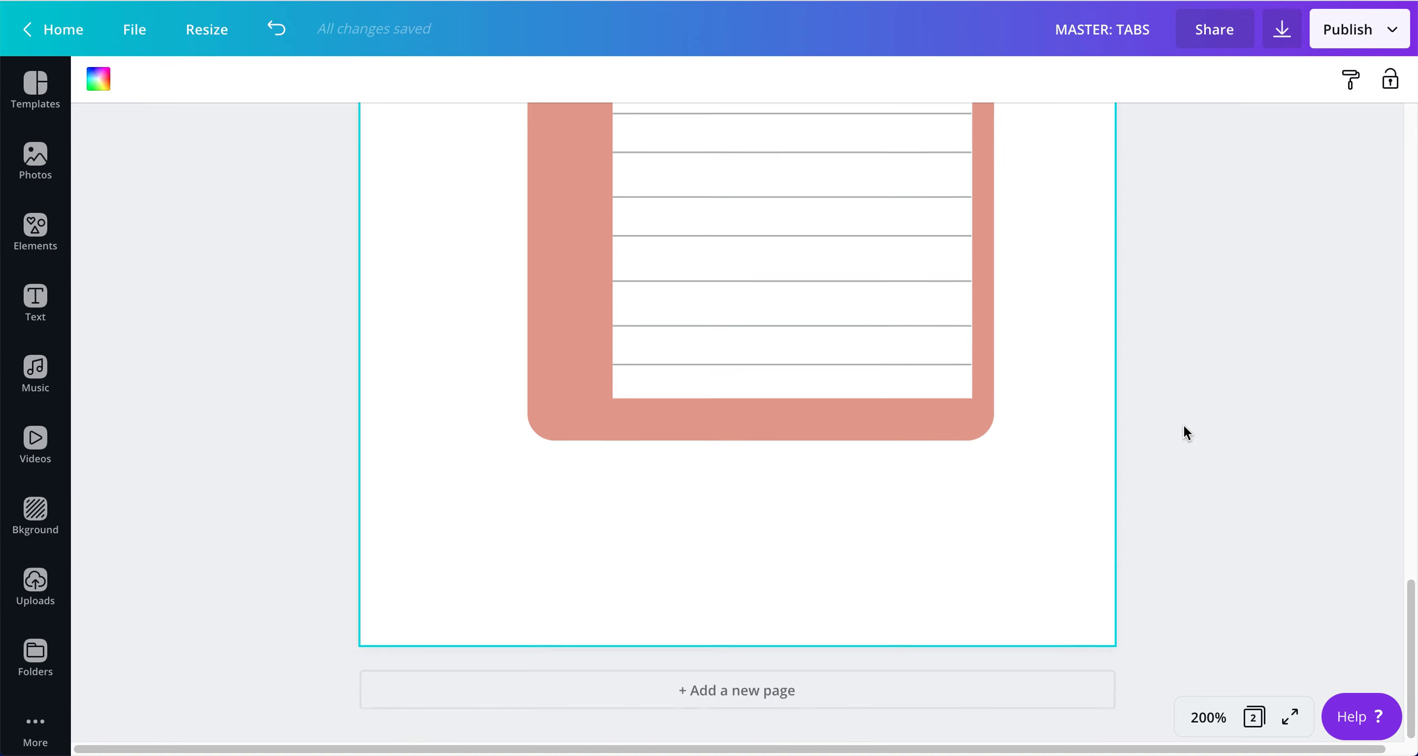
scroll(1183, 433, up, 3)
scroll(1184, 427, up, 2)
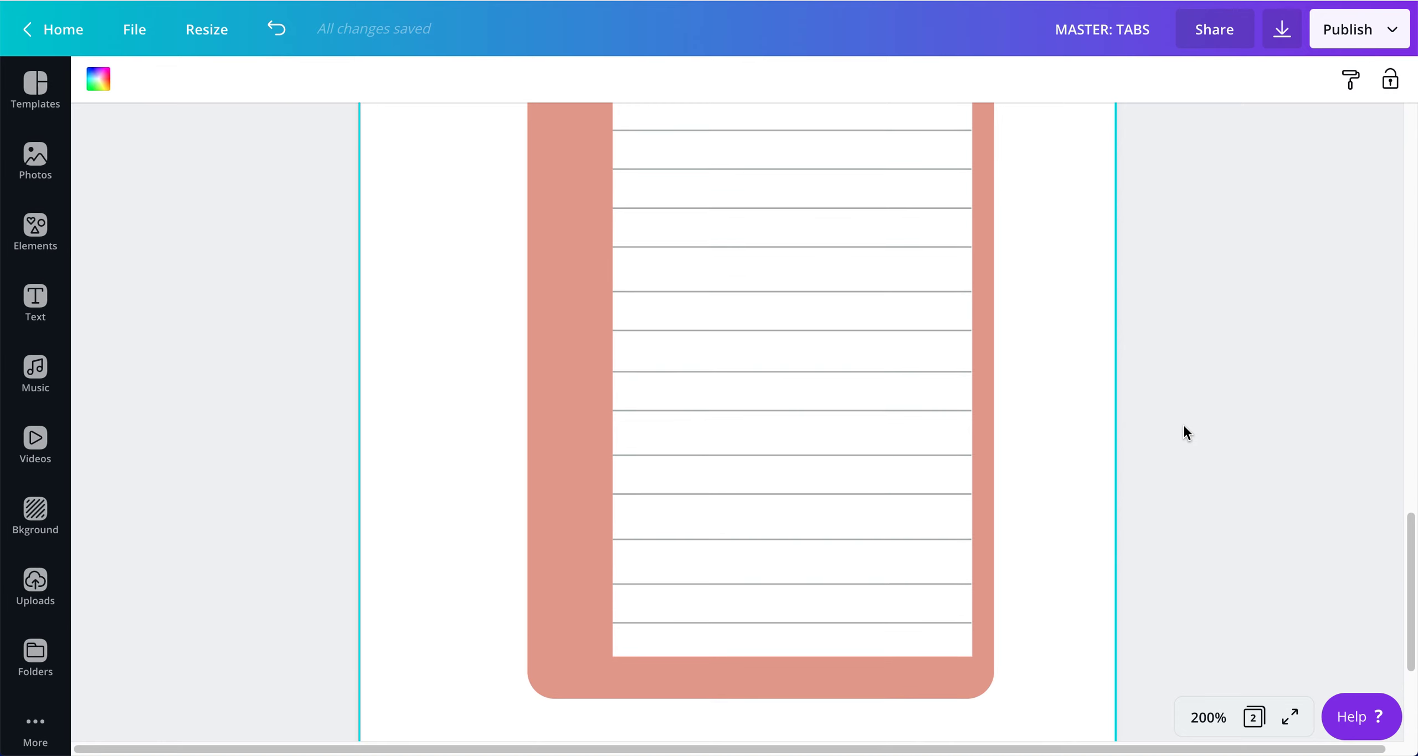
click(1192, 712)
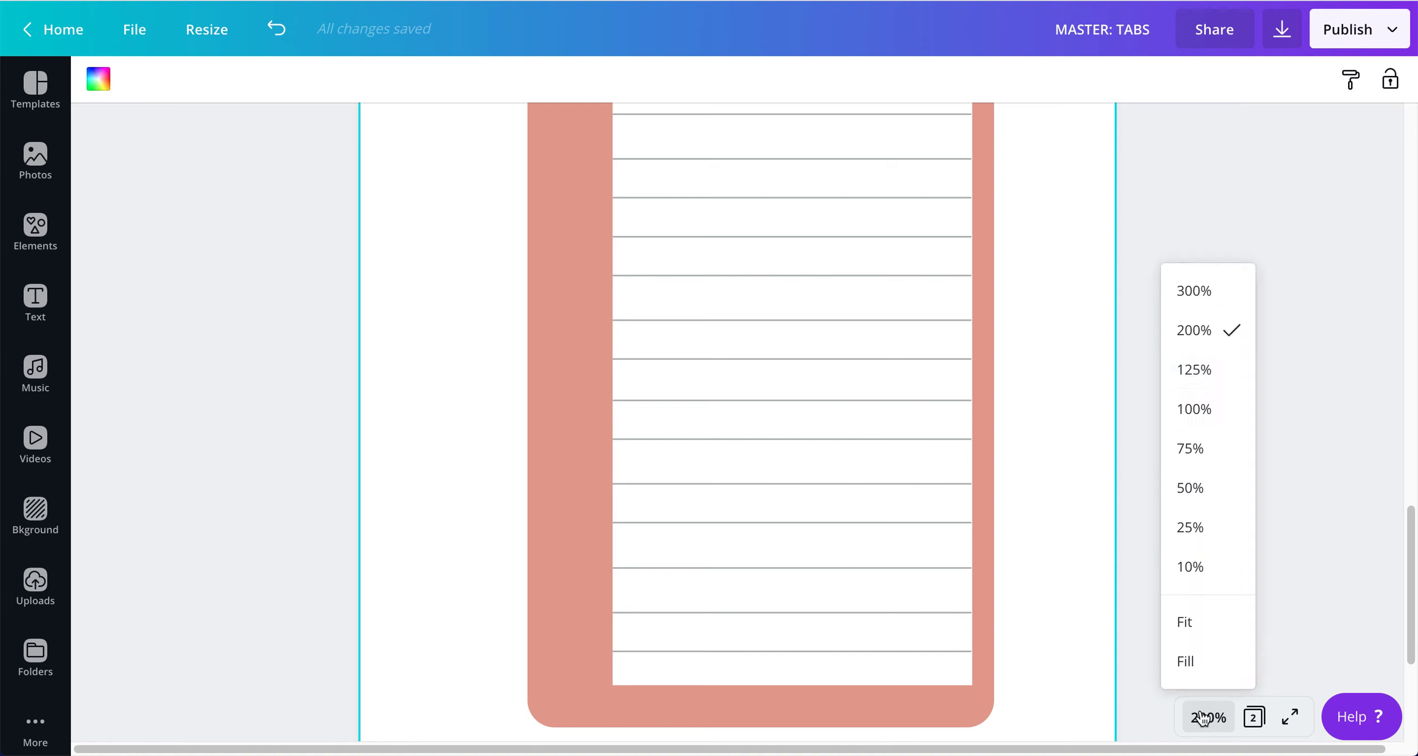
click(1213, 371)
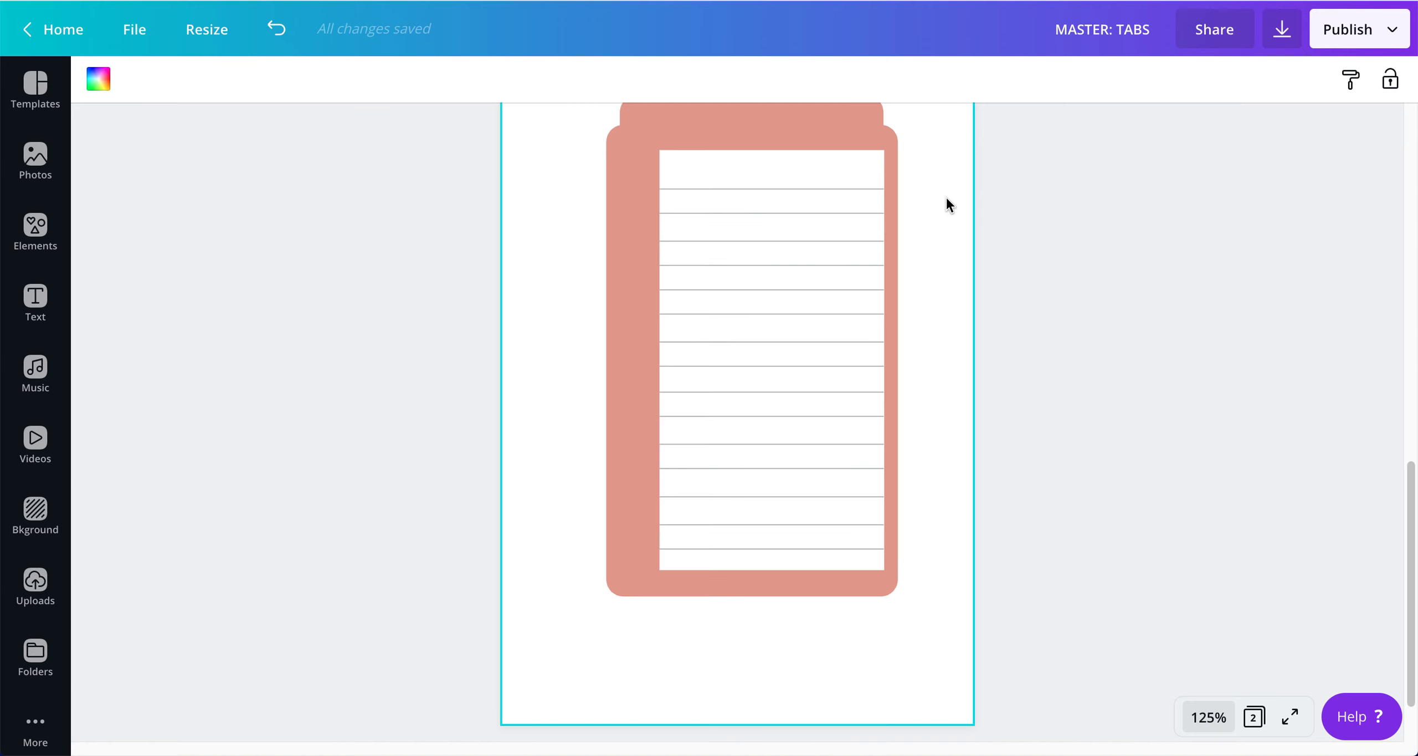
click(867, 162)
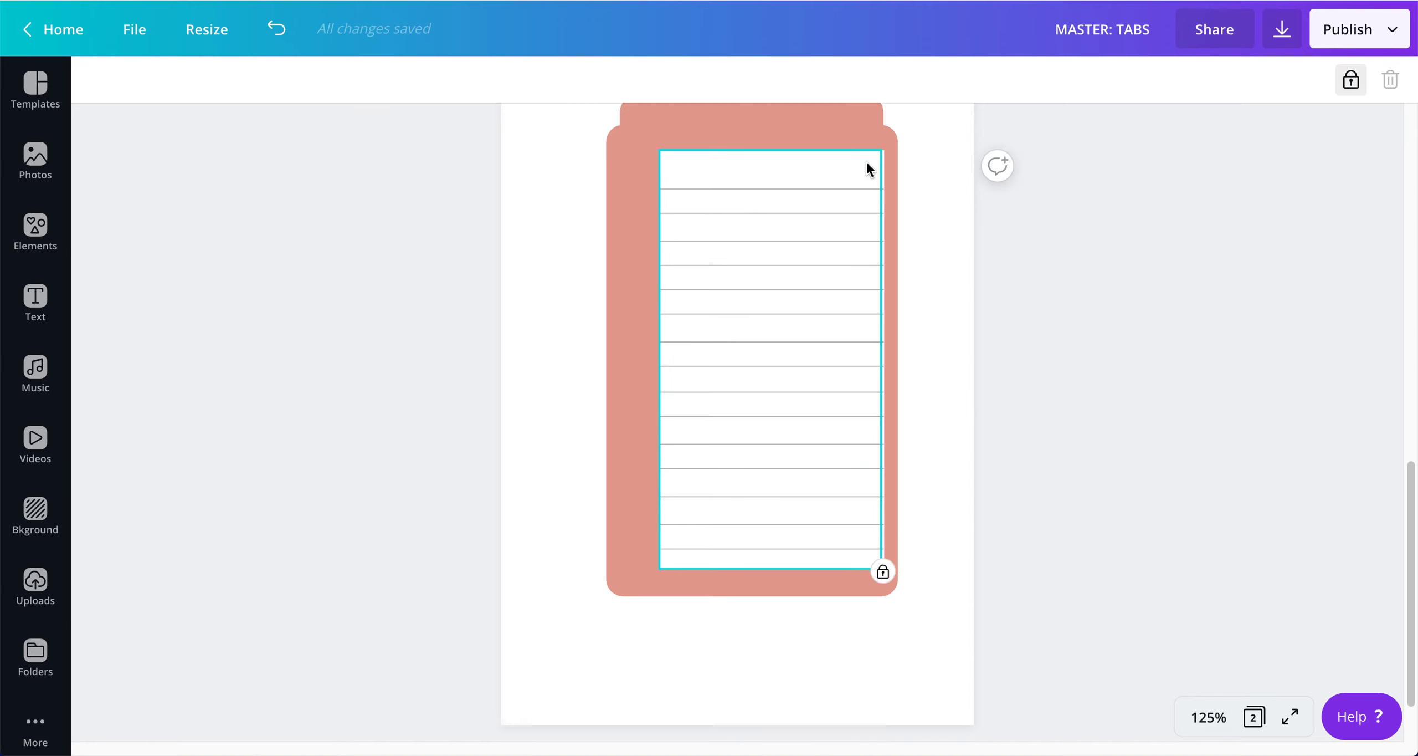
click(1352, 84)
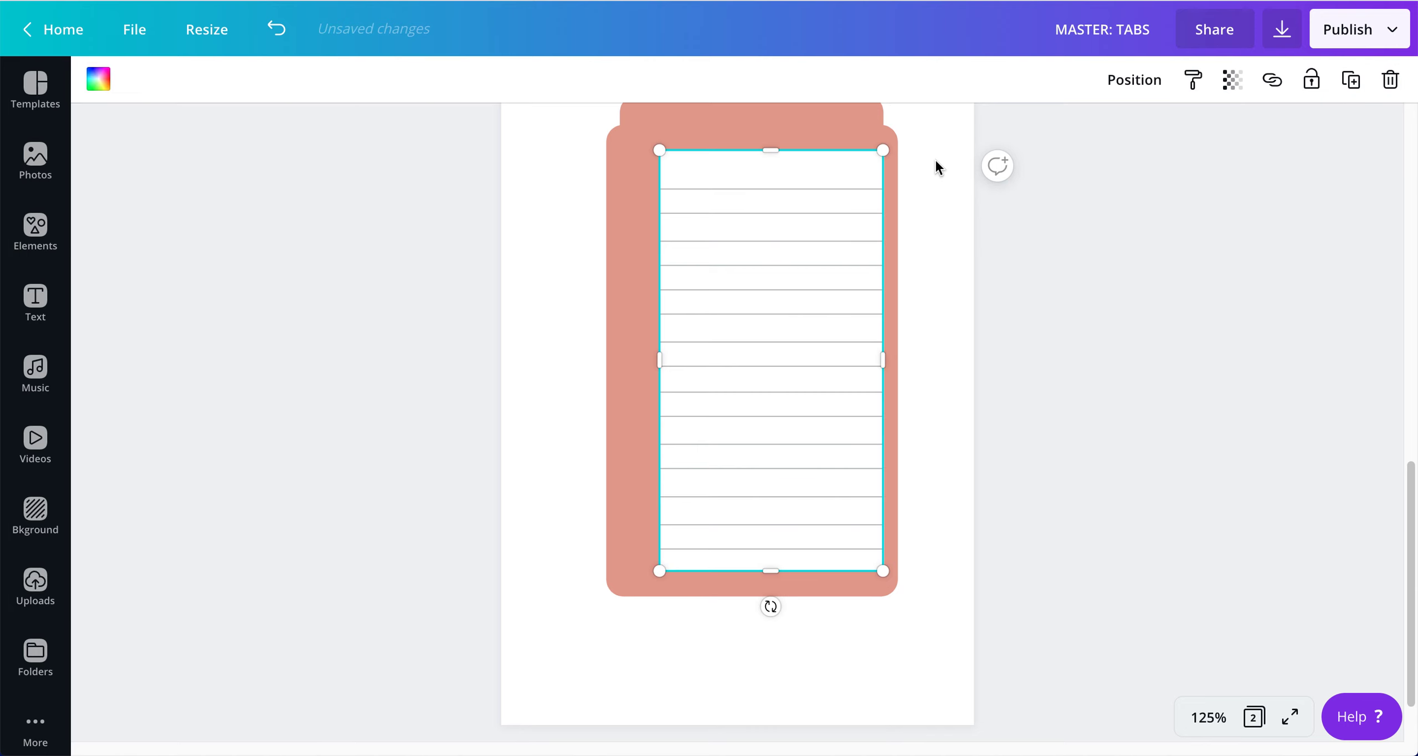
click(927, 140)
drag(851, 597, 778, 602)
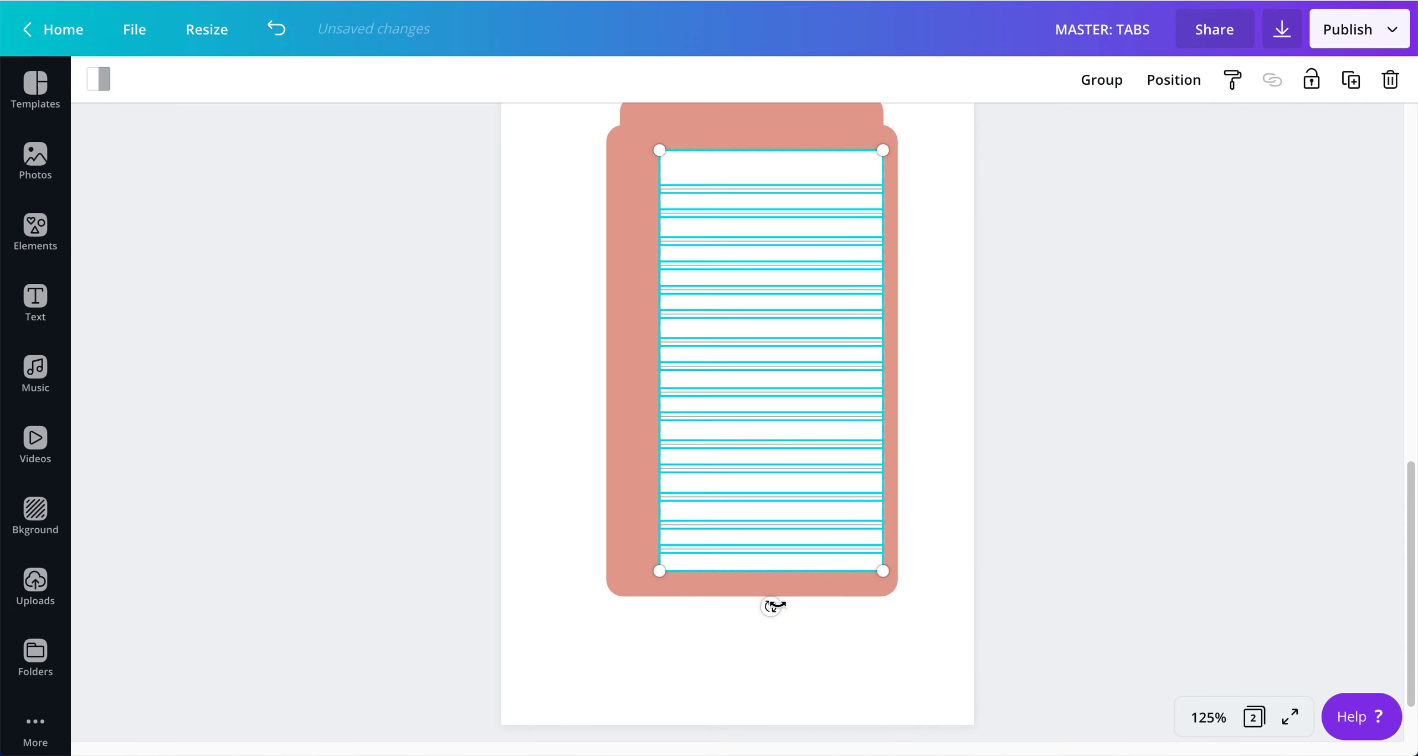
click(1170, 81)
click(912, 421)
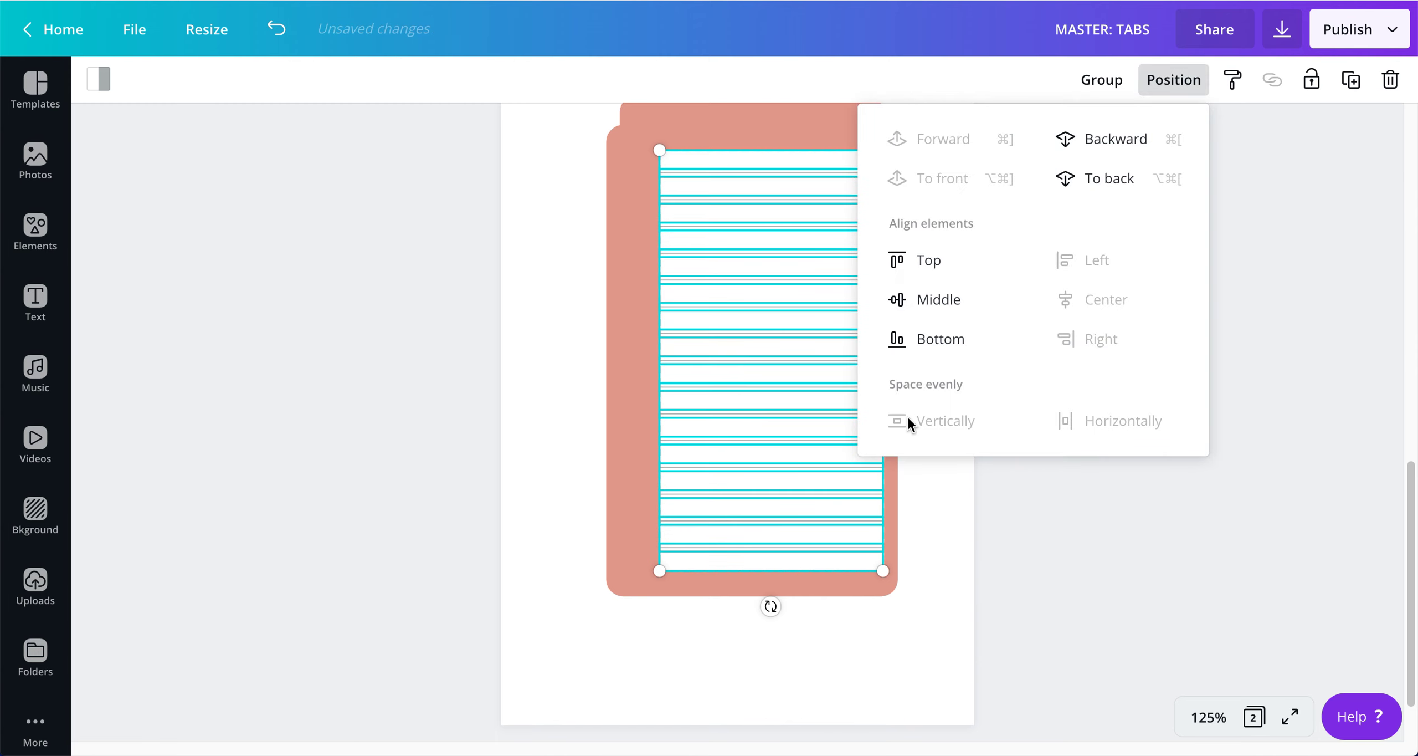
click(927, 513)
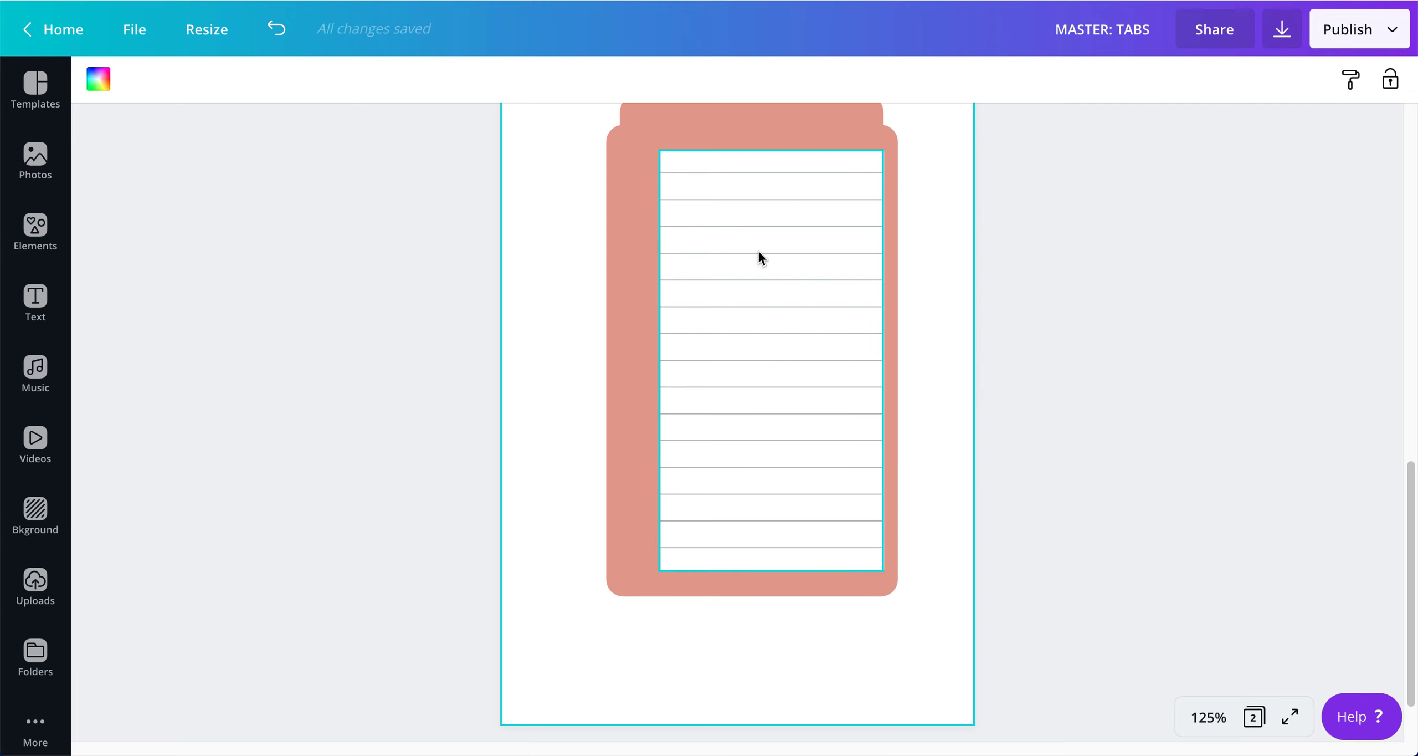
Stretch the white paper's top edge slightly upward and lock it in place
click(768, 152)
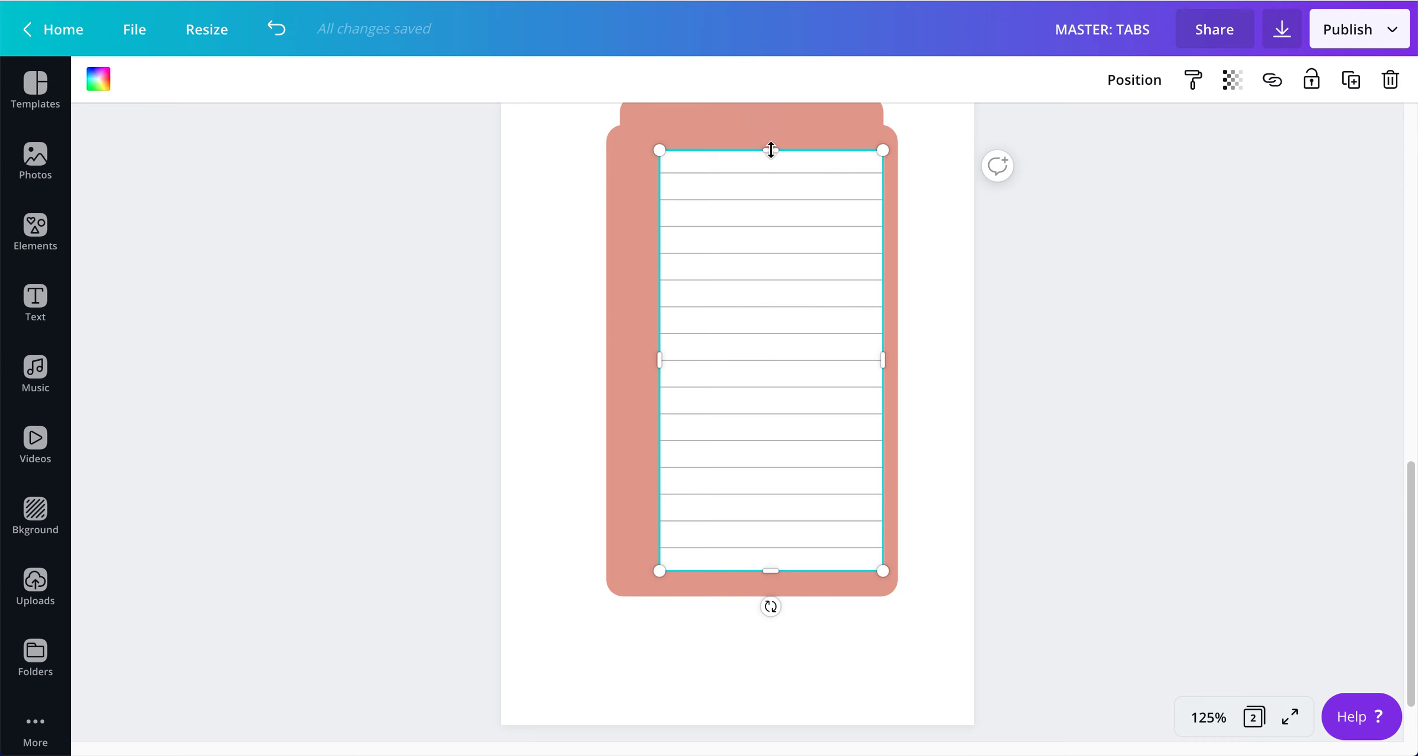
drag(775, 142, 775, 140)
click(945, 188)
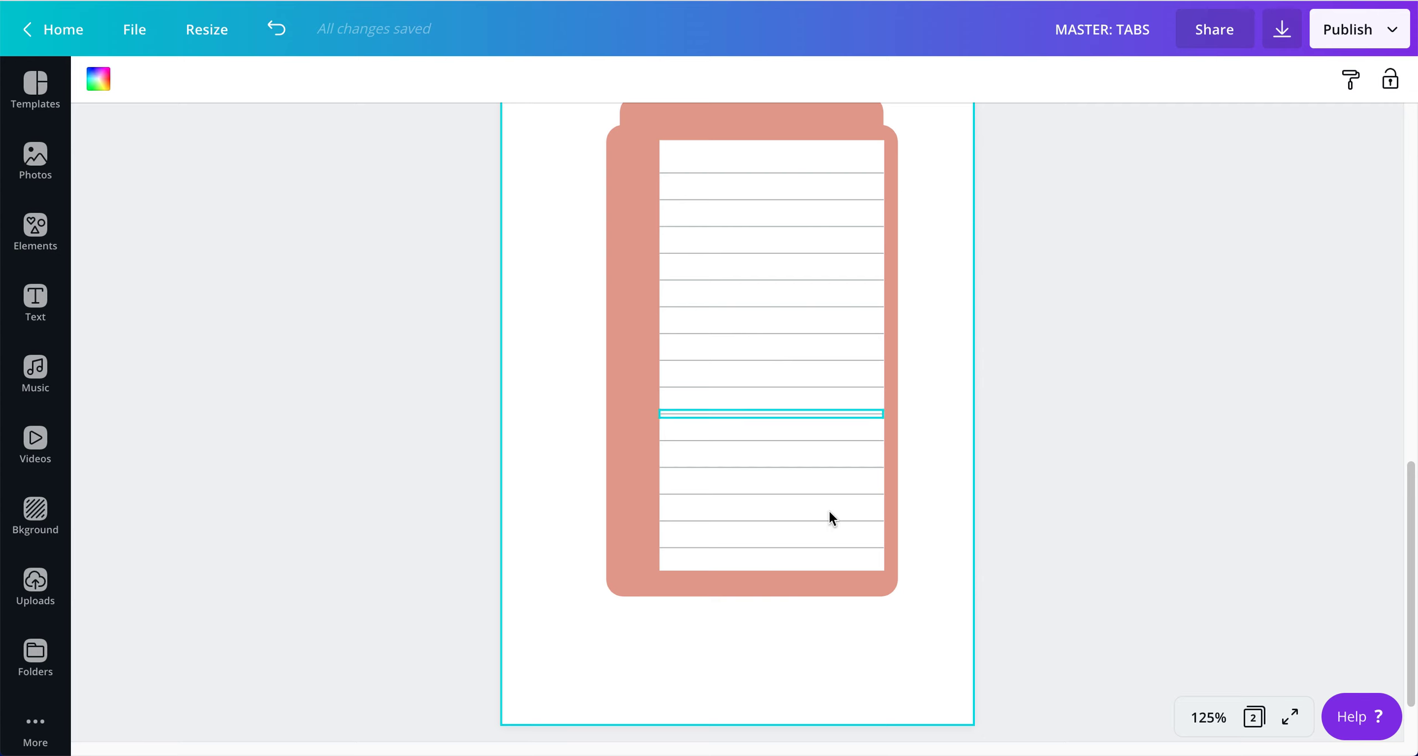
drag(931, 169, 861, 510)
click(956, 233)
click(841, 144)
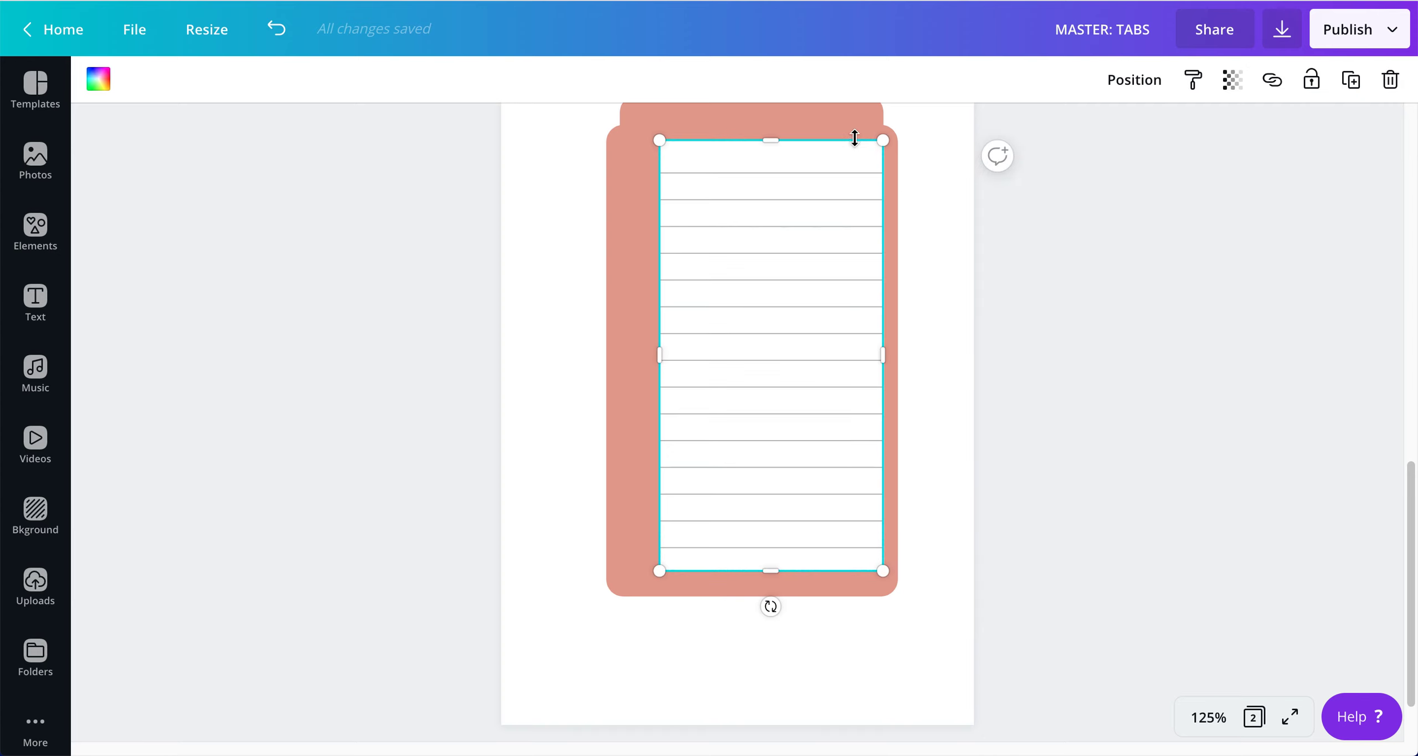
click(1312, 80)
Select all the ruled lines and nudge them up slightly with the Up arrow key
click(947, 192)
drag(933, 170, 800, 563)
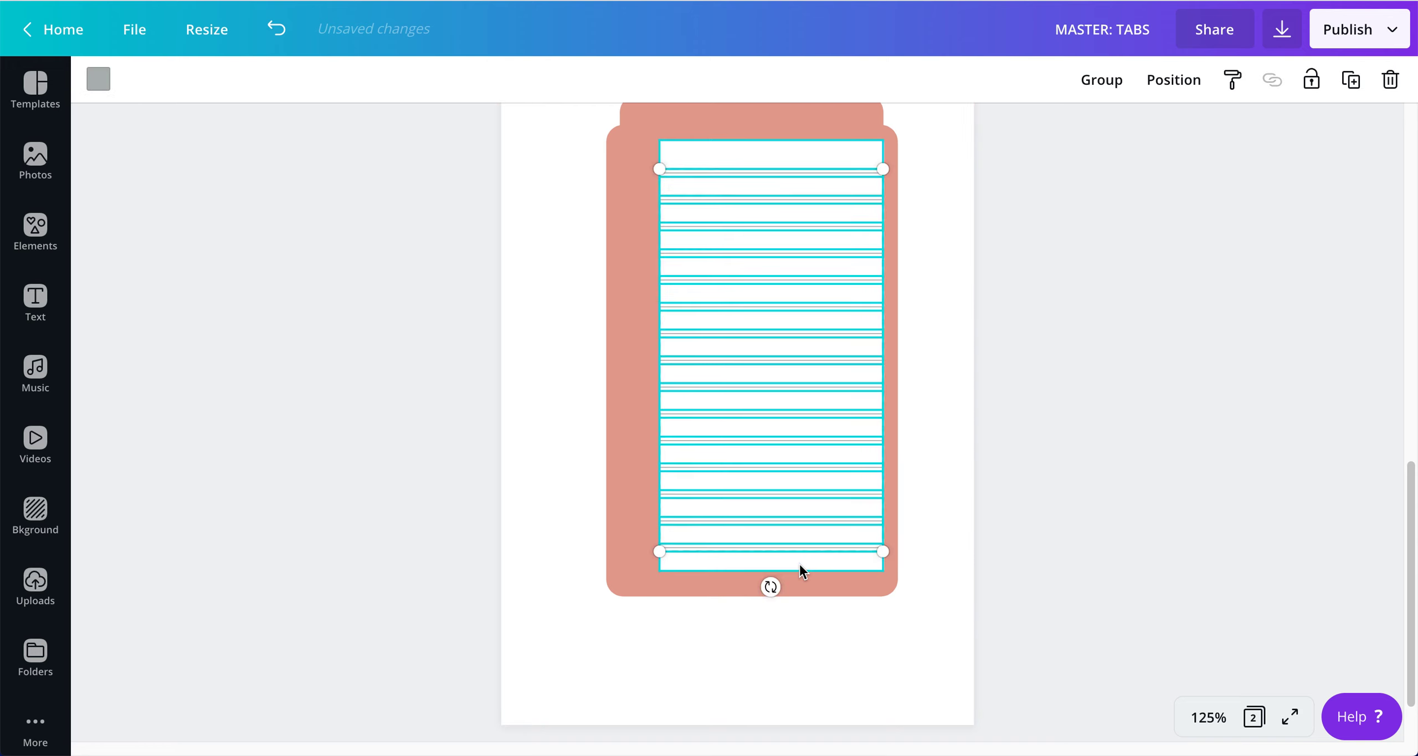
key(Up)
key(Up)
key(Up)
key(Up)
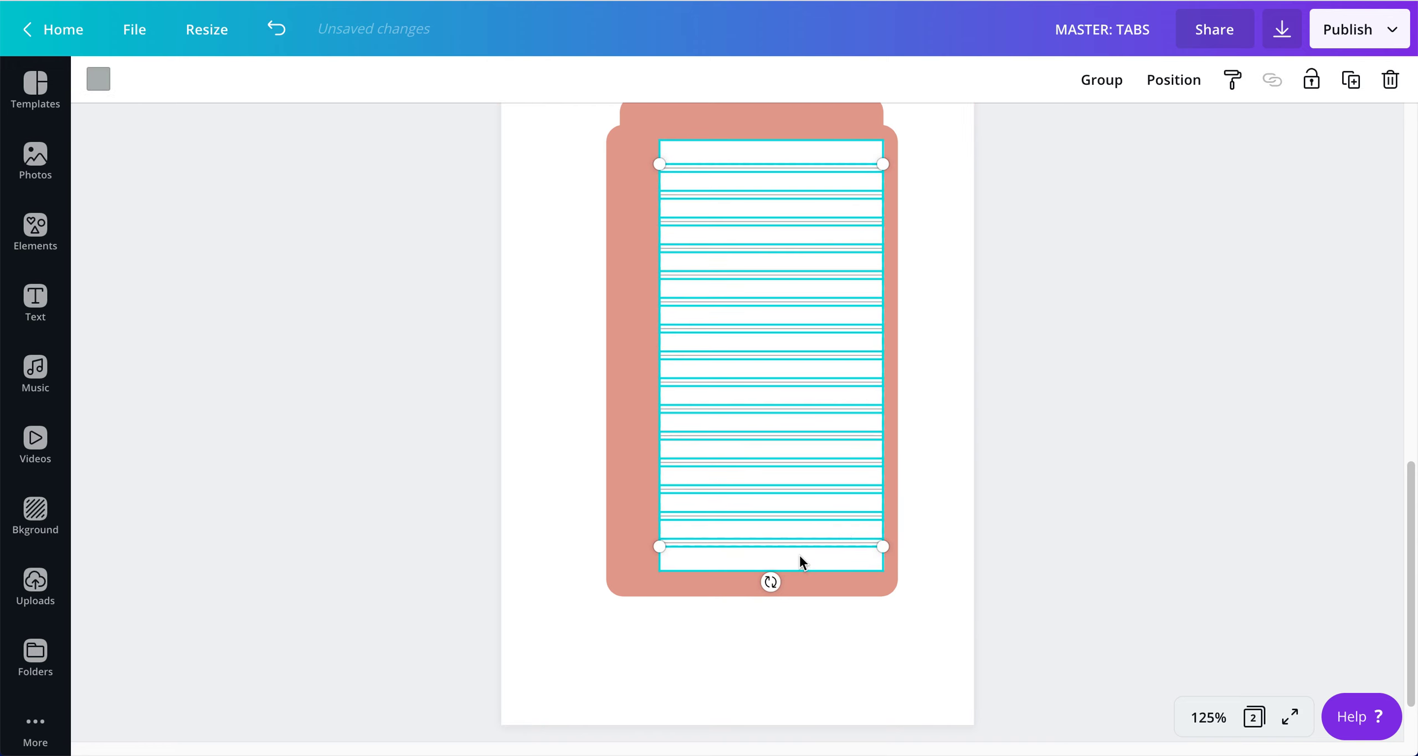
click(925, 330)
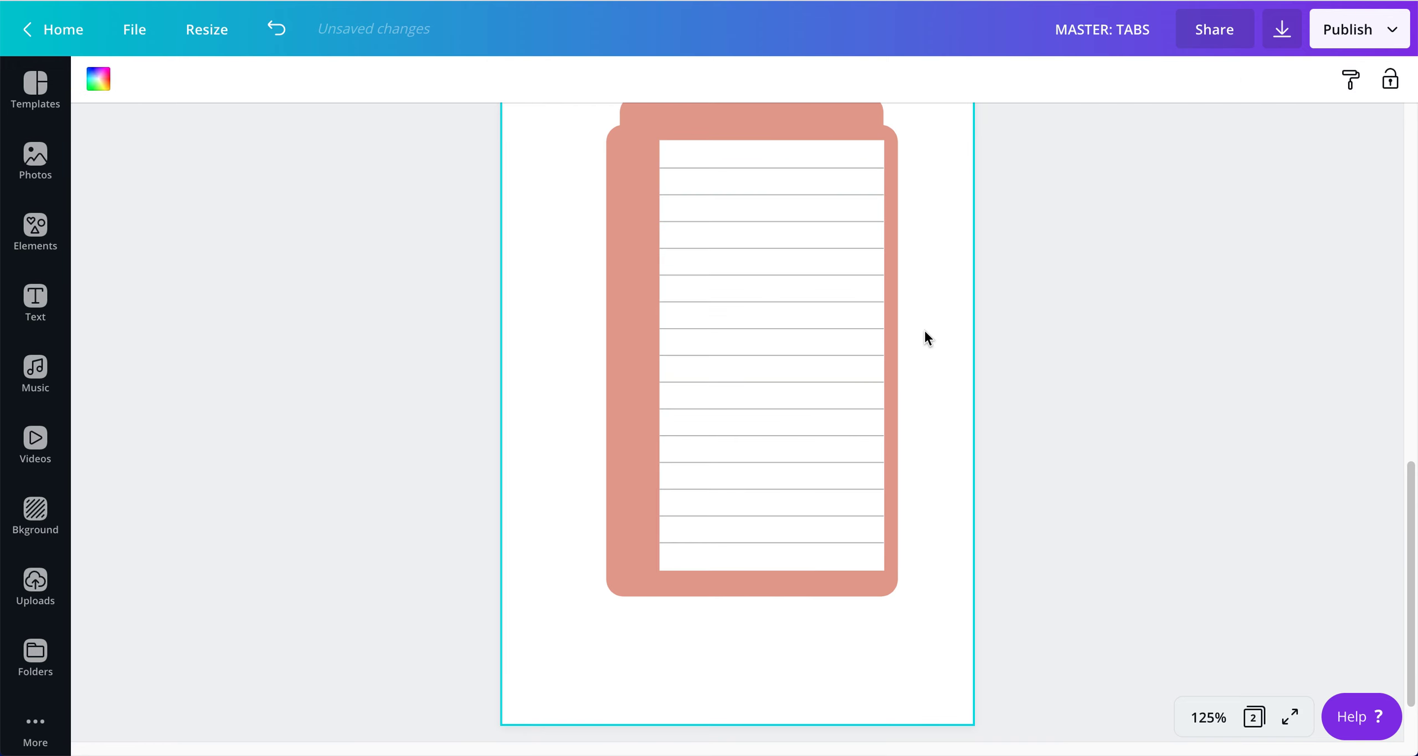
scroll(924, 334, down, 1)
scroll(925, 333, up, 2)
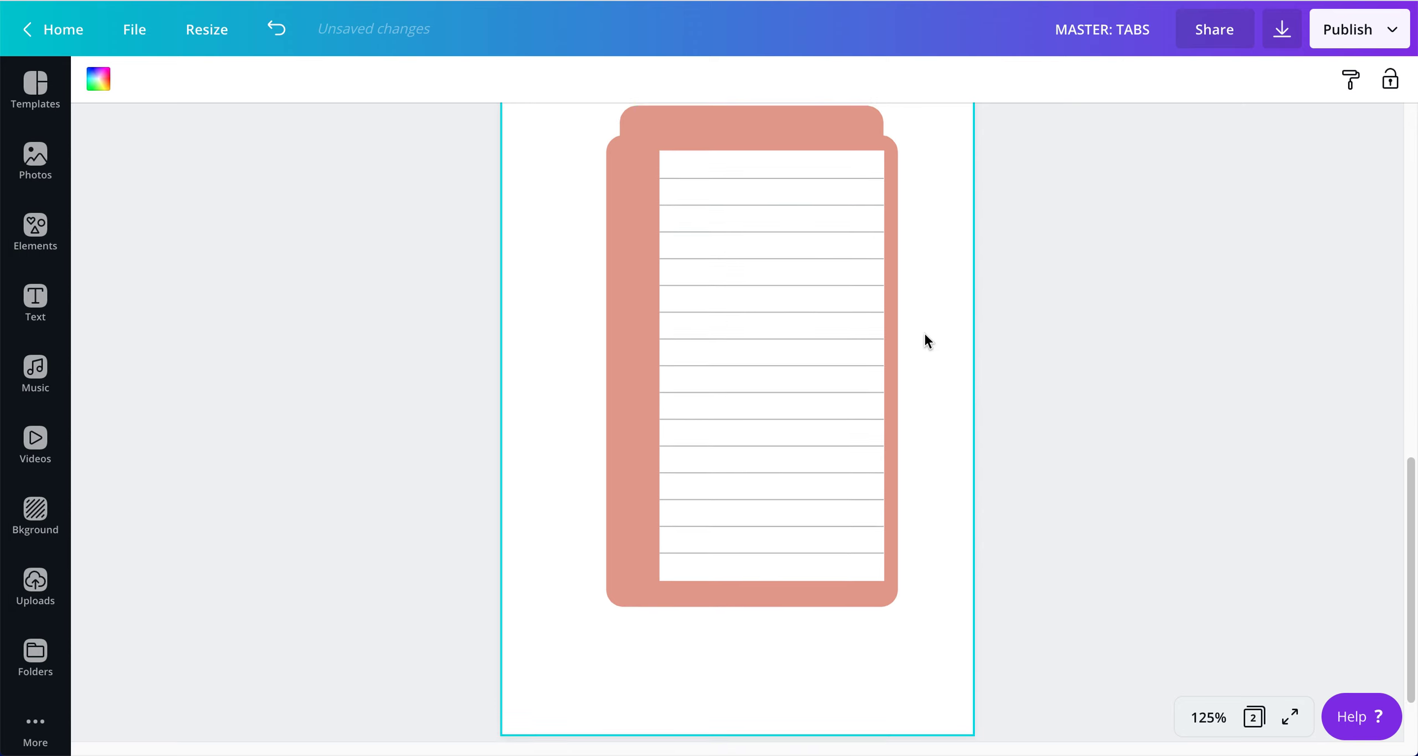
scroll(926, 335, up, 1)
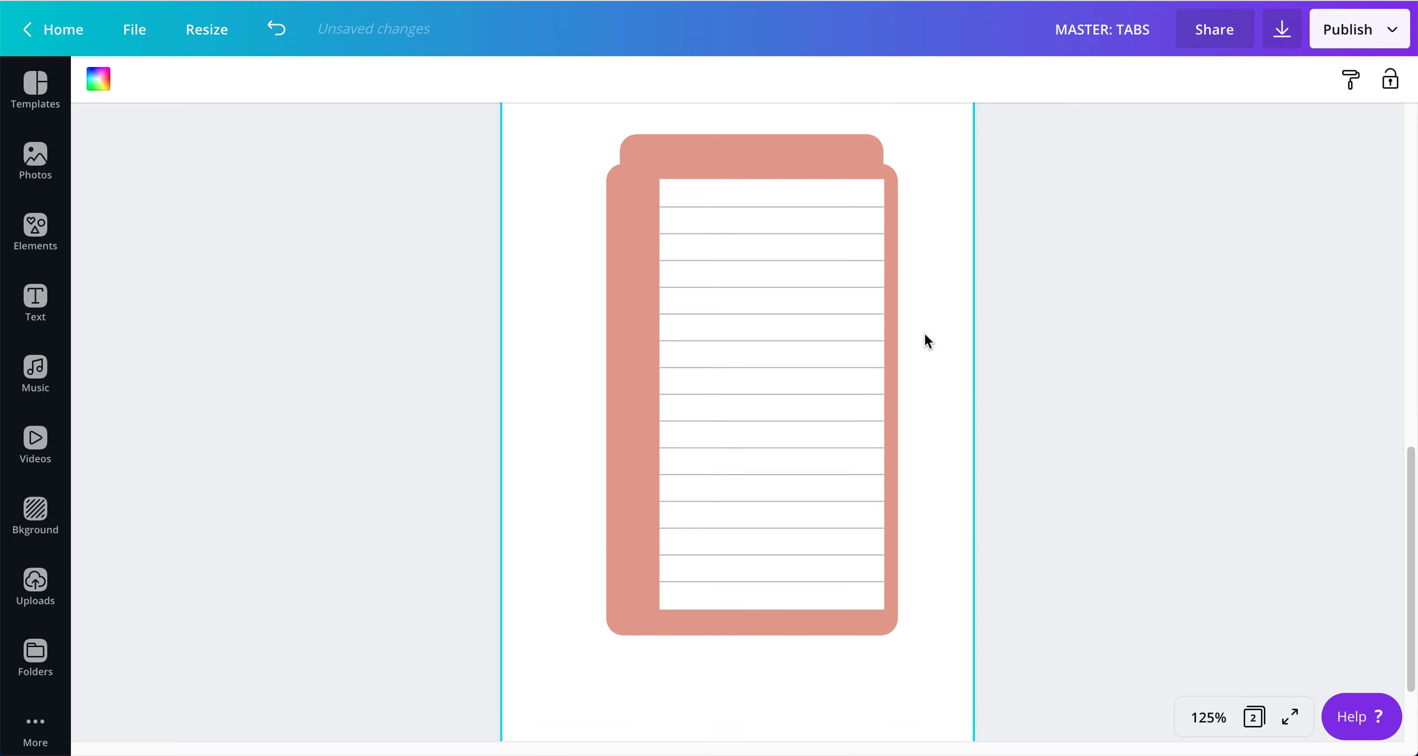
click(322, 407)
Add a white text box on the tab's top reading 'TODAY'S TO DOs'
key(t)
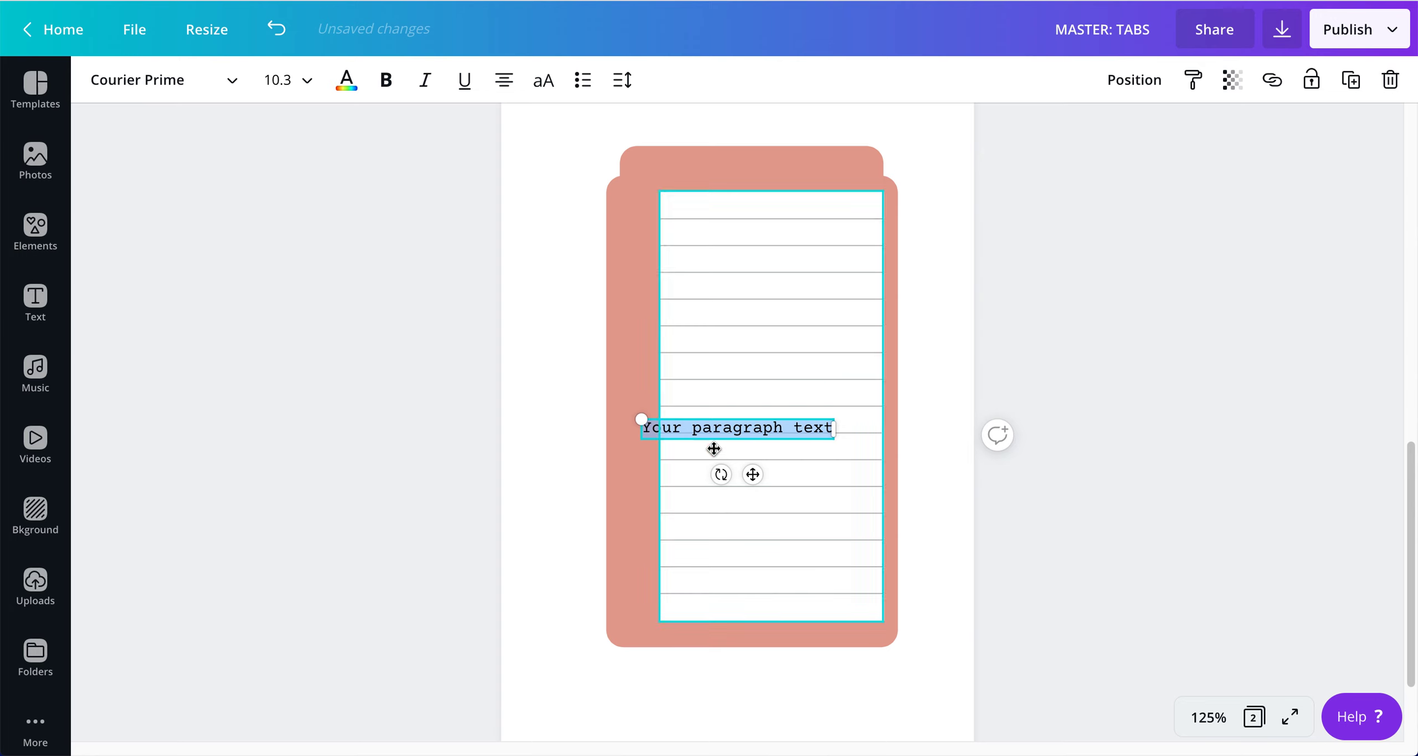
drag(753, 475, 781, 215)
click(347, 80)
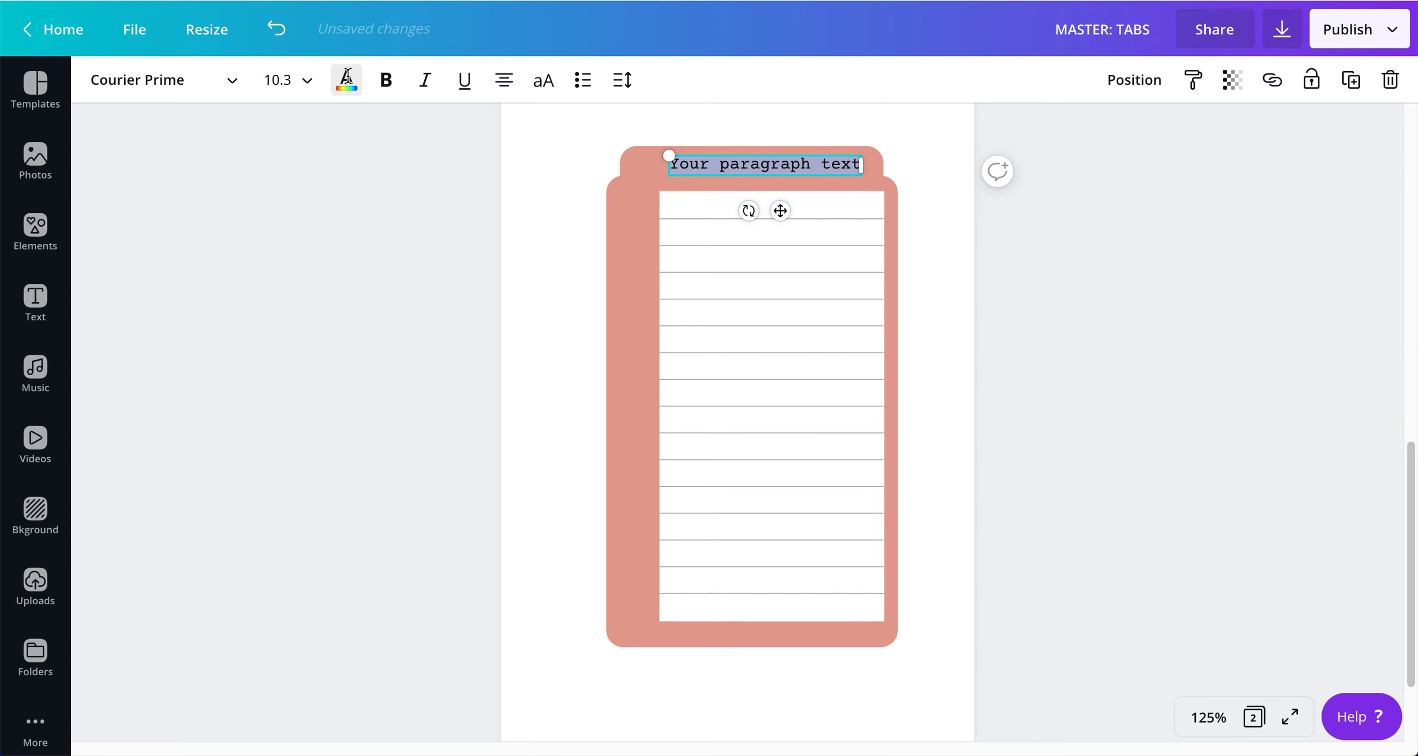
click(166, 324)
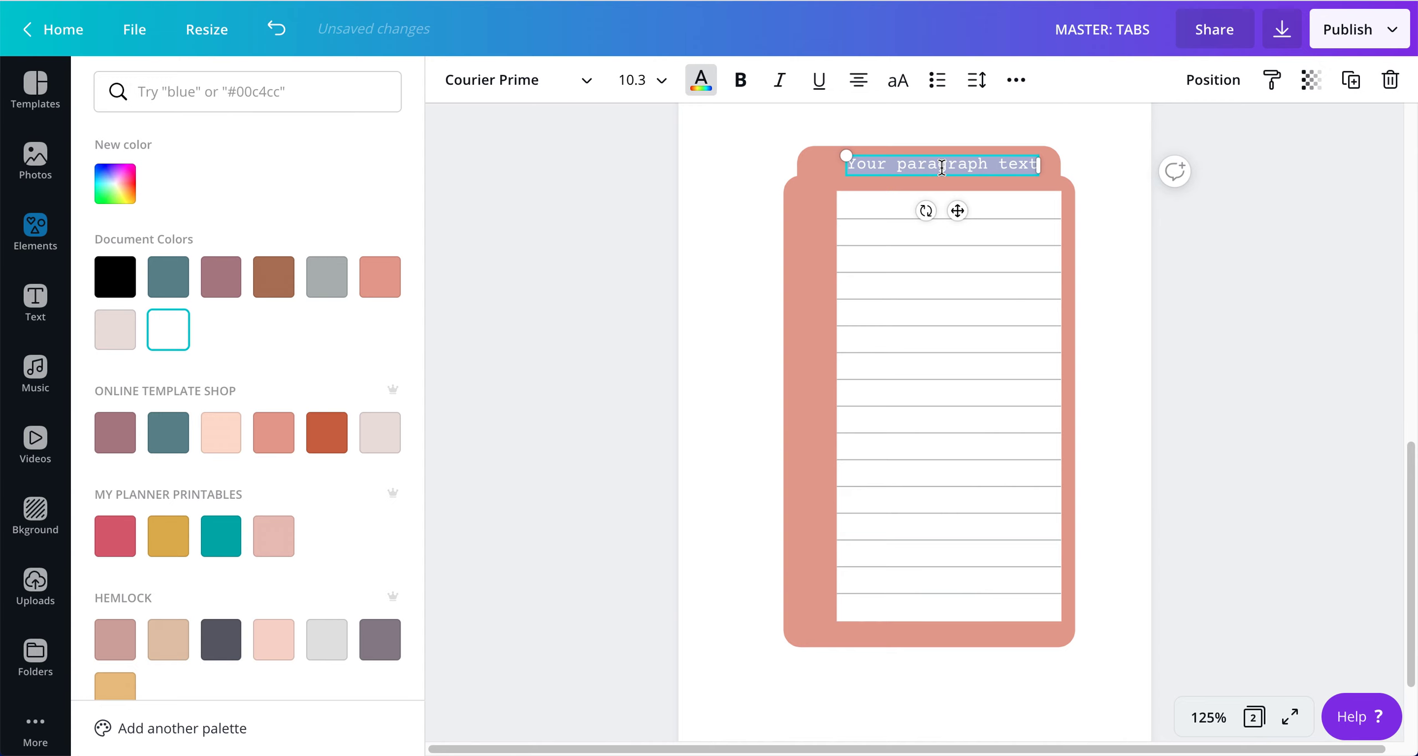
text(TODAY)
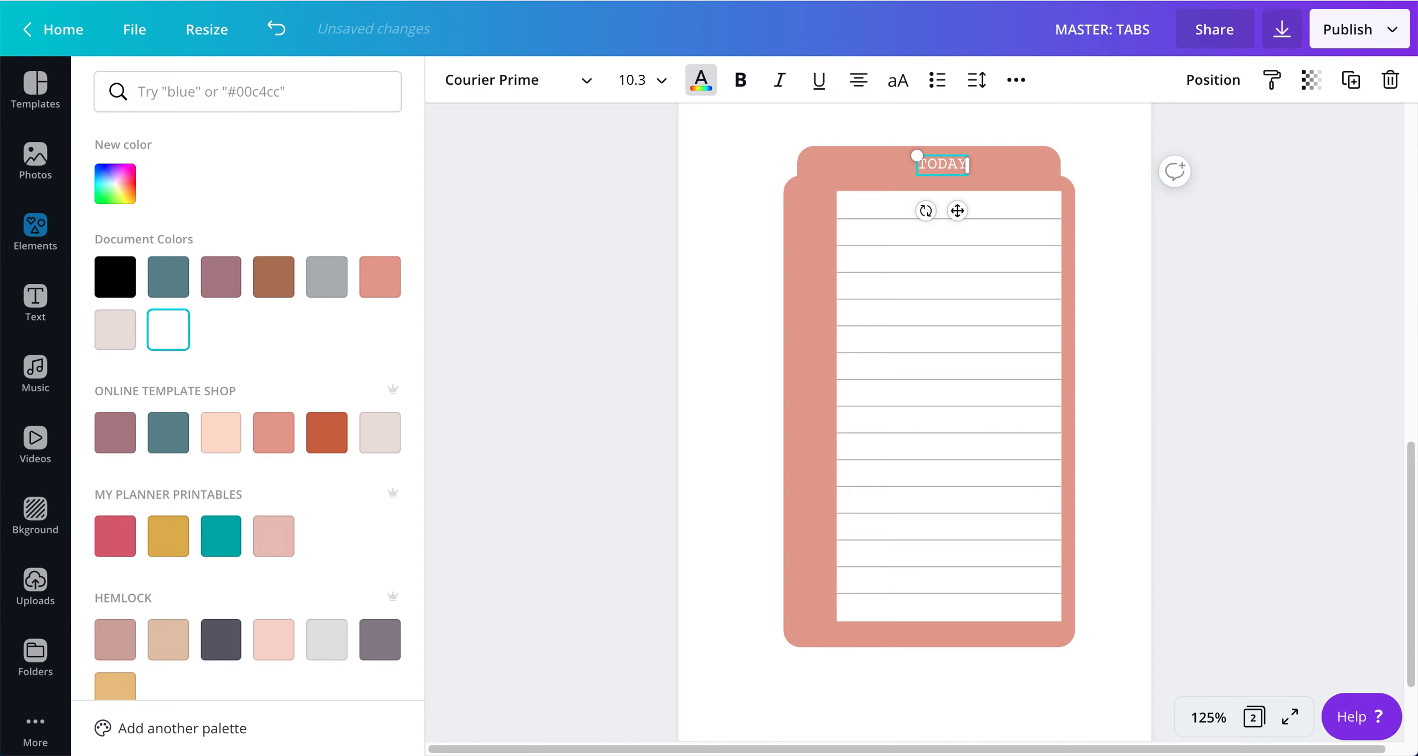
text('S TOD)
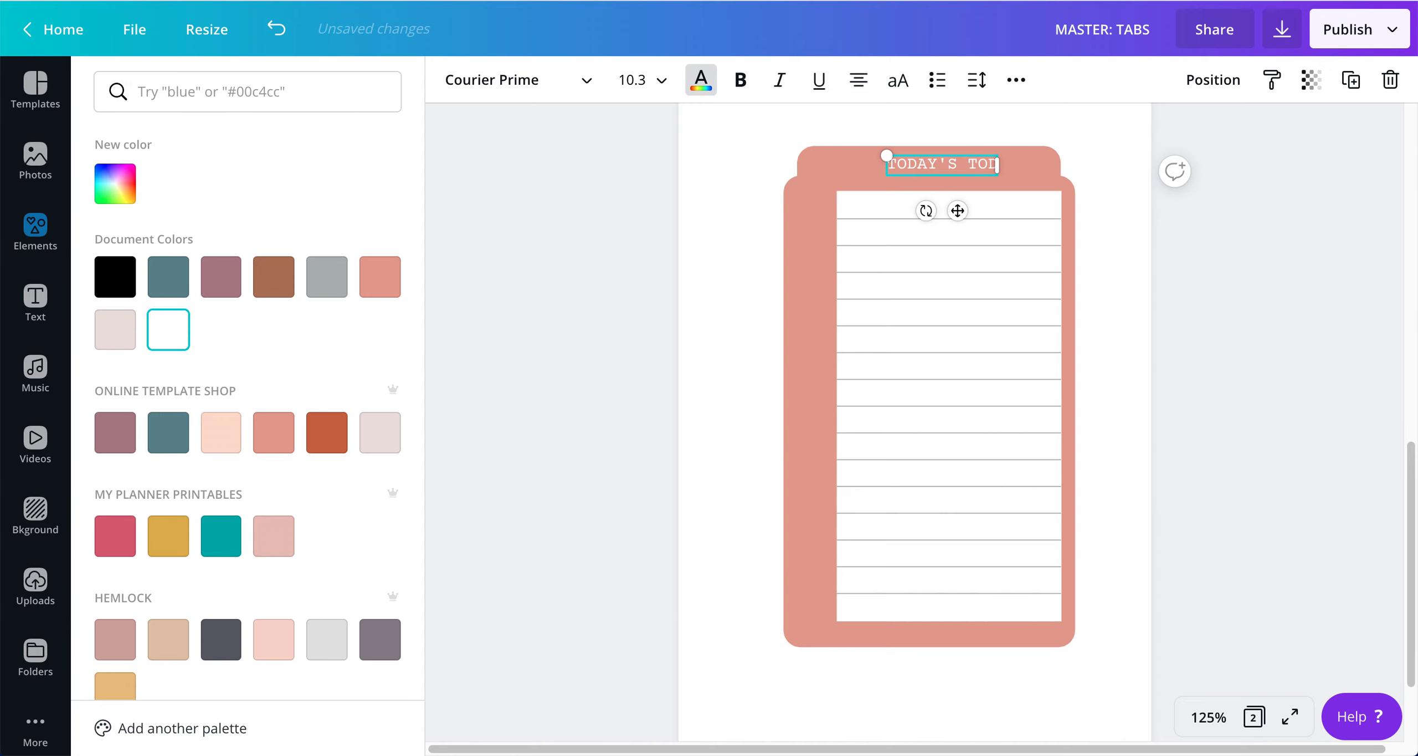
key(BackSpace)
text(DOs)
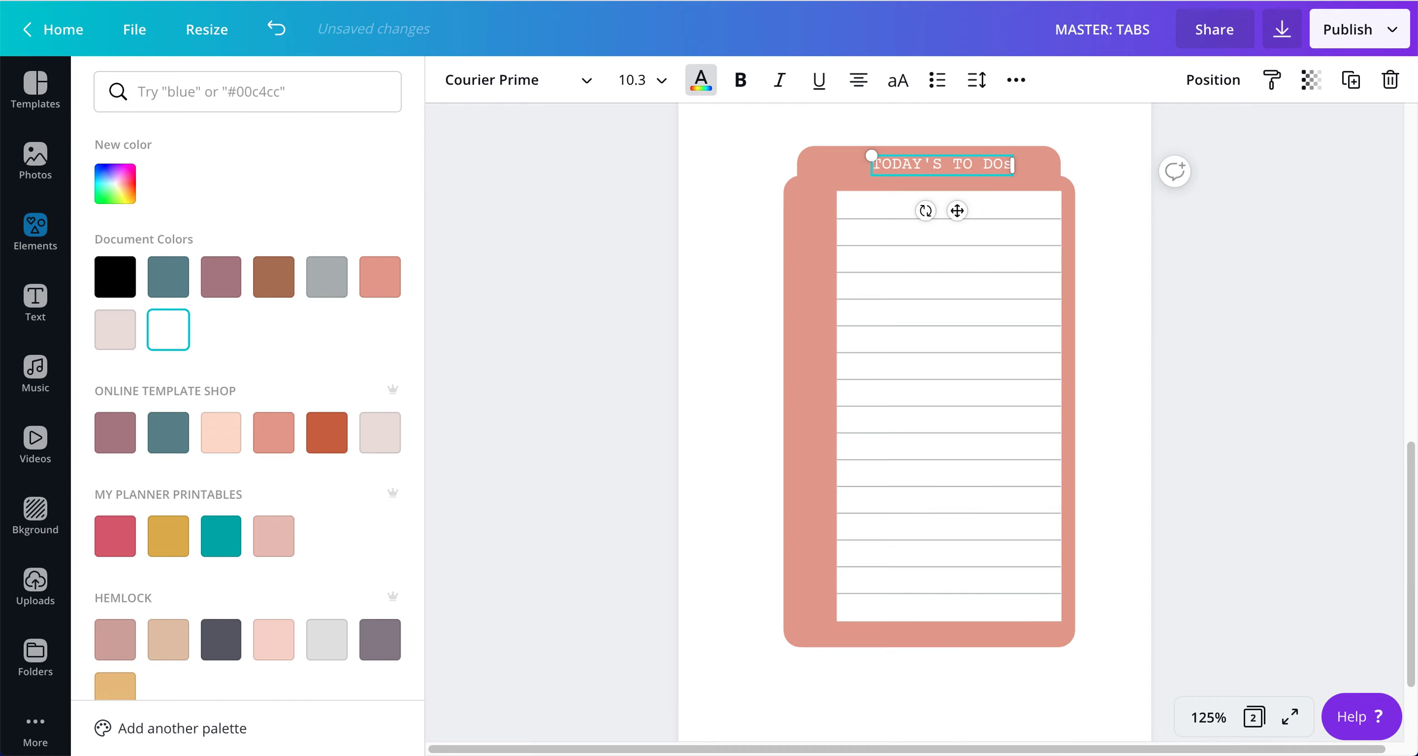
click(723, 147)
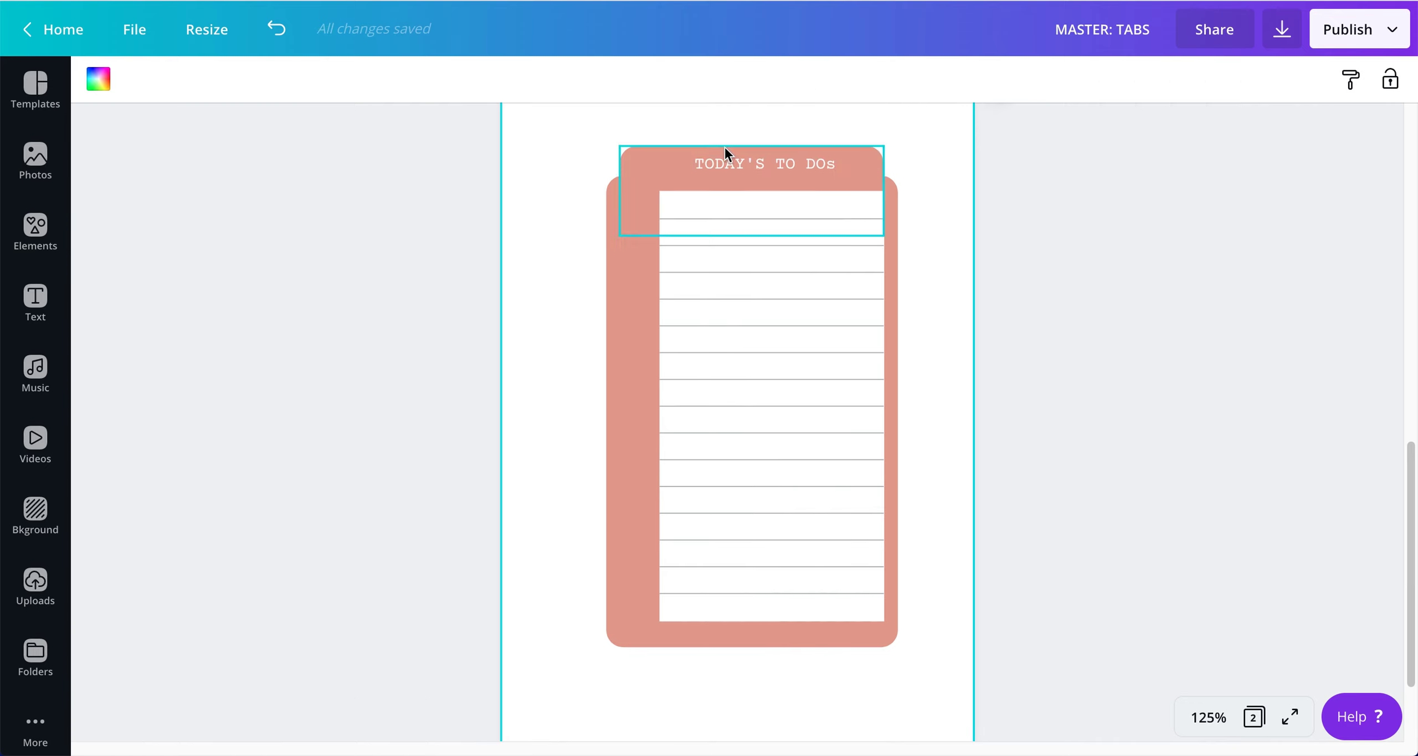
Make the heading bold, enlarge it, and centre it horizontally on the tab, nudged slightly up
click(749, 164)
click(749, 164)
click(385, 80)
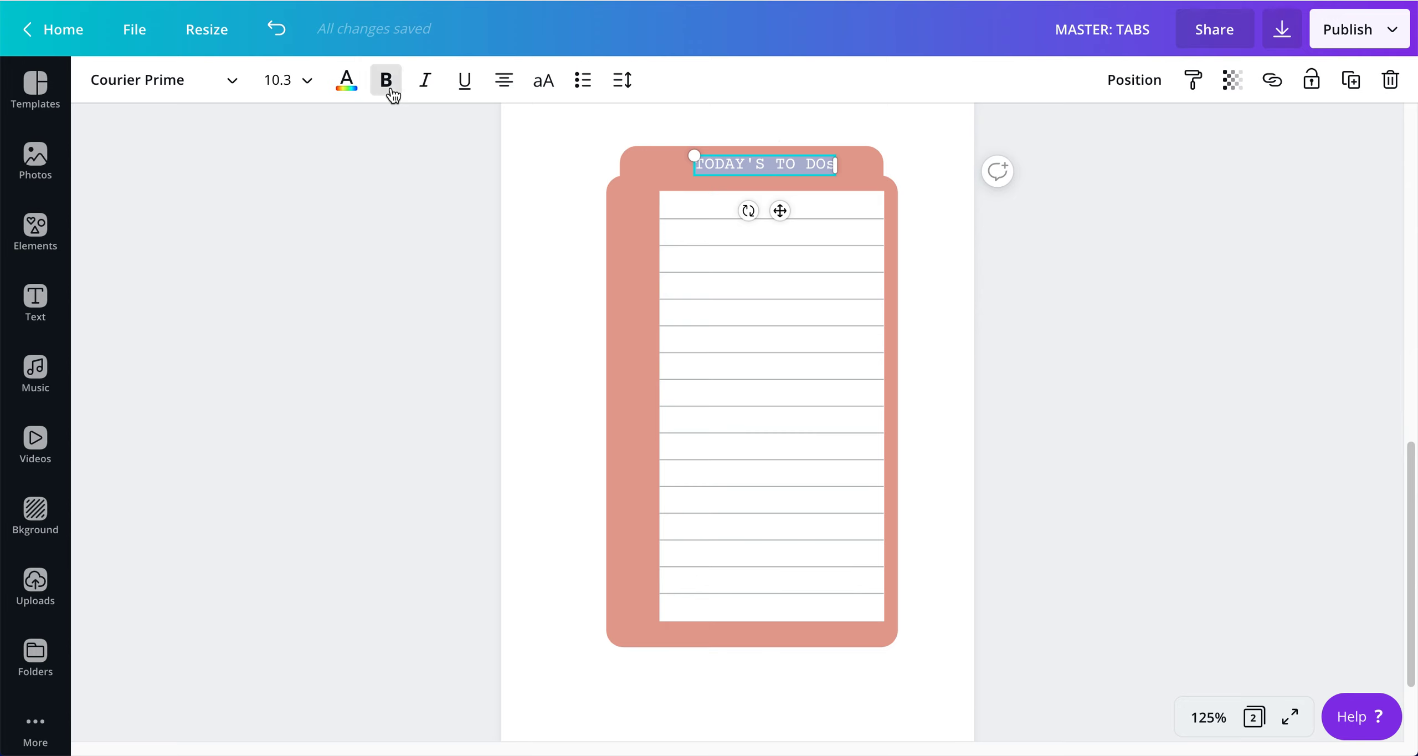
drag(836, 176, 893, 158)
click(942, 111)
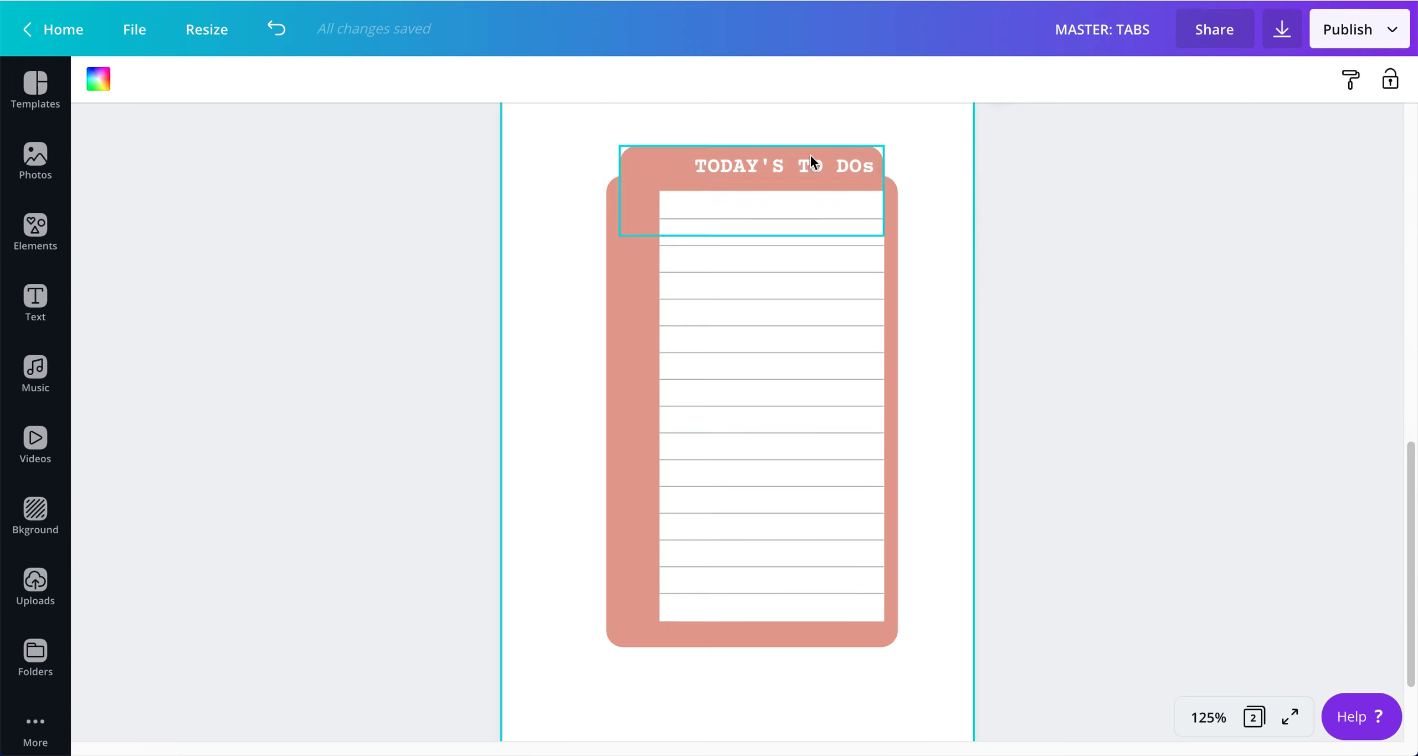
mouse_move(785, 165)
mouse_down()
mouse_move(773, 160)
mouse_move(782, 167)
mouse_up()
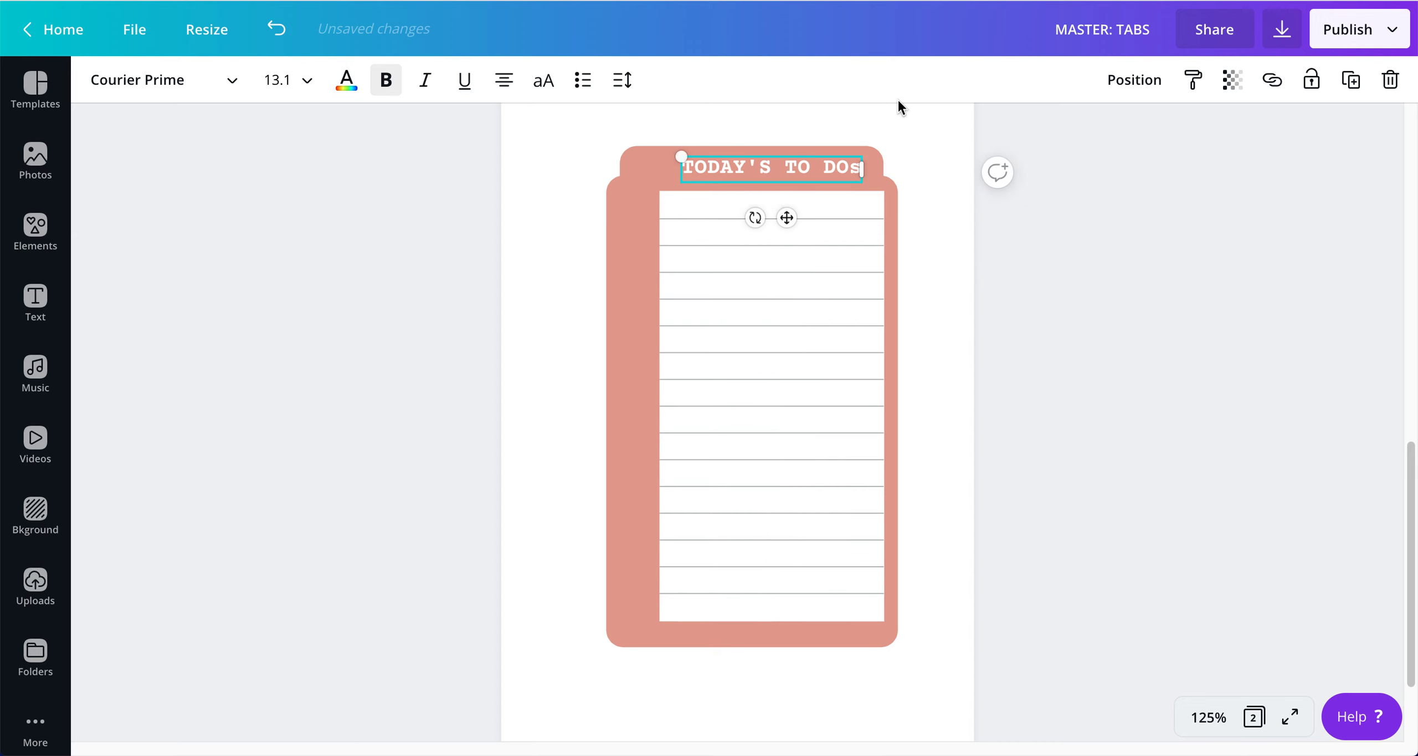
key(Up)
key(Up)
key(Up)
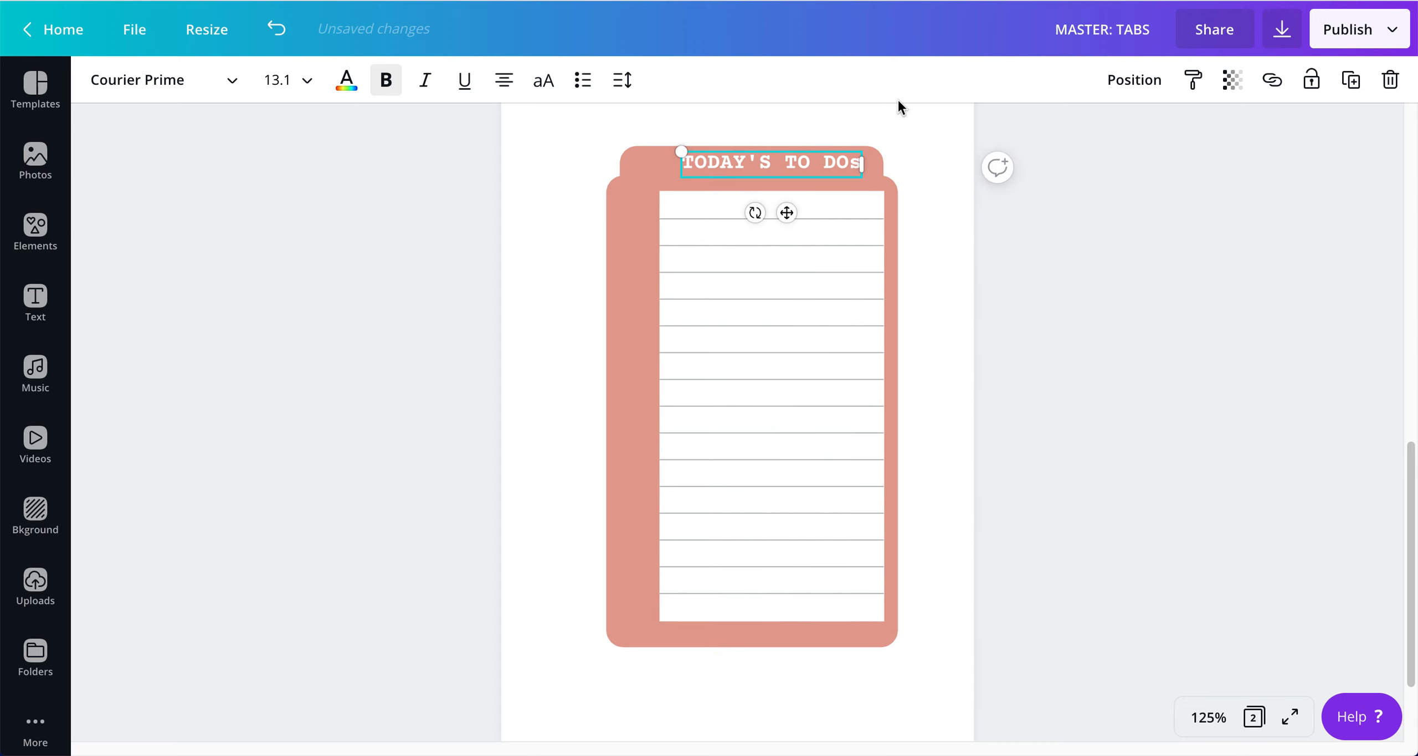
click(920, 146)
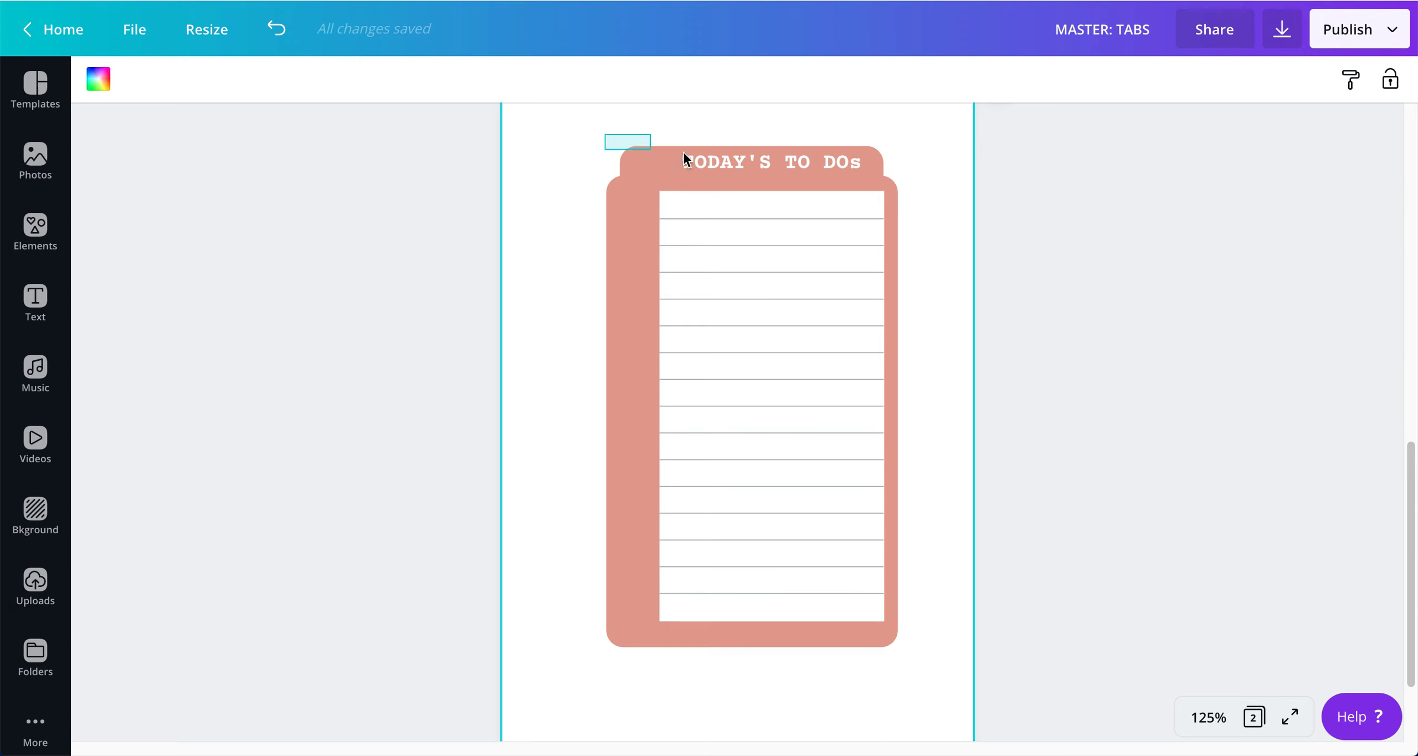
Unlock the coral tab shape and the notepad body
drag(684, 154, 890, 158)
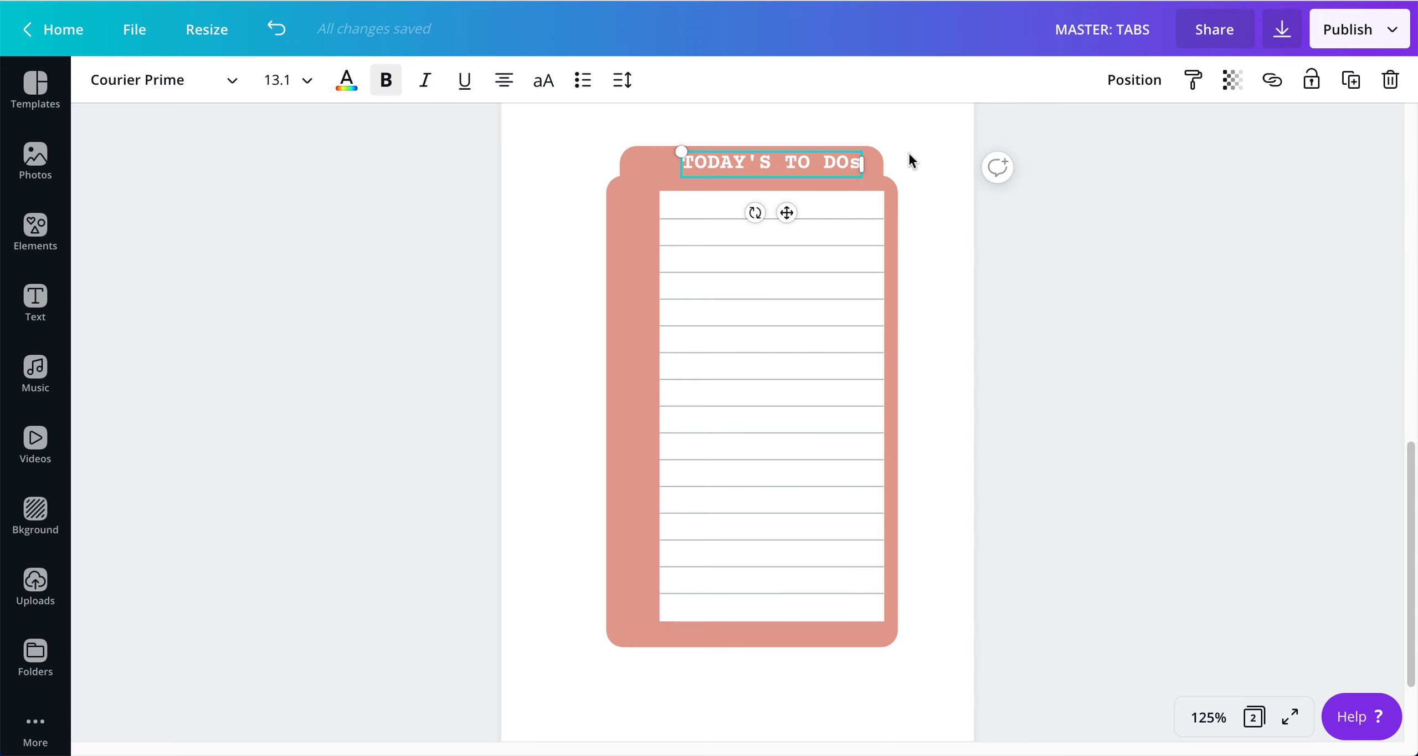
click(911, 161)
click(880, 162)
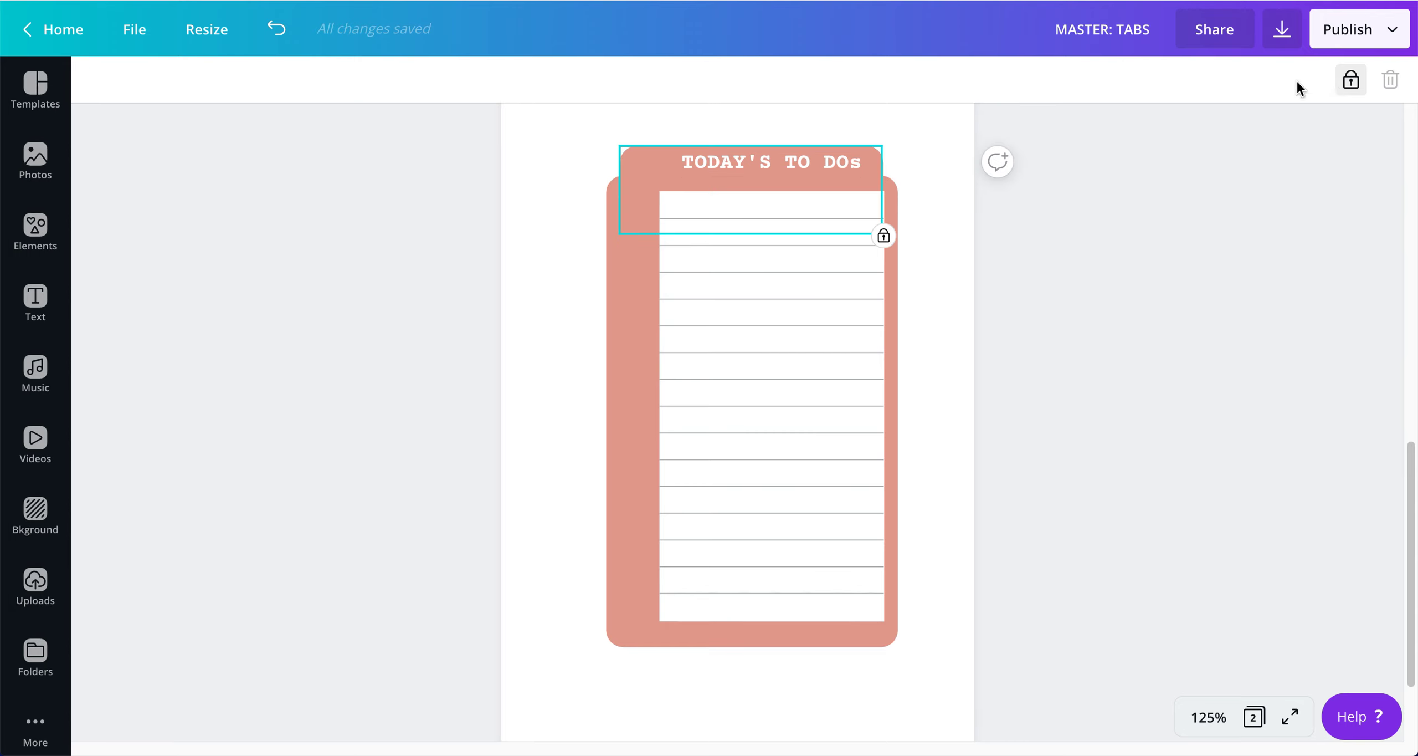
click(1351, 82)
click(642, 361)
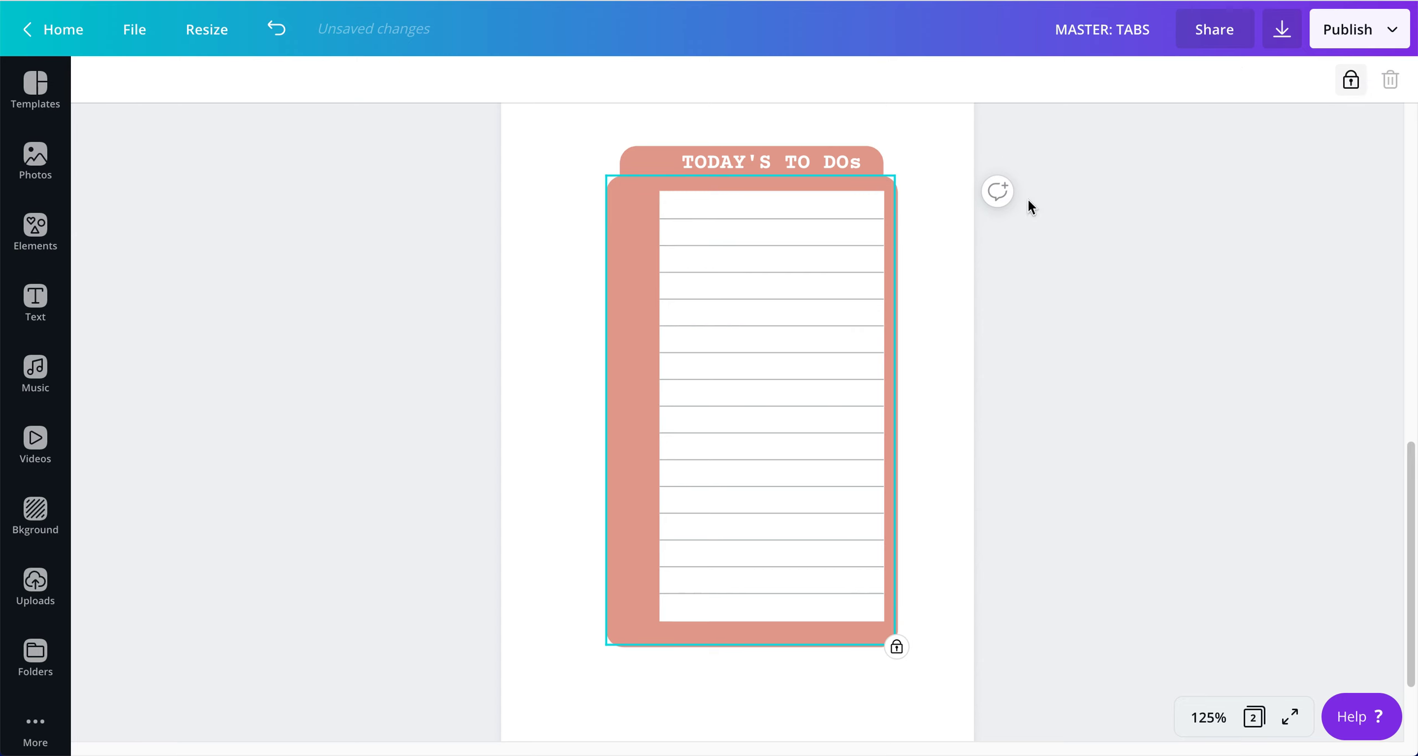
click(1352, 80)
Select the tab with its heading, toggle bold with Ctrl+B, and nudge them up slightly
drag(579, 120, 960, 160)
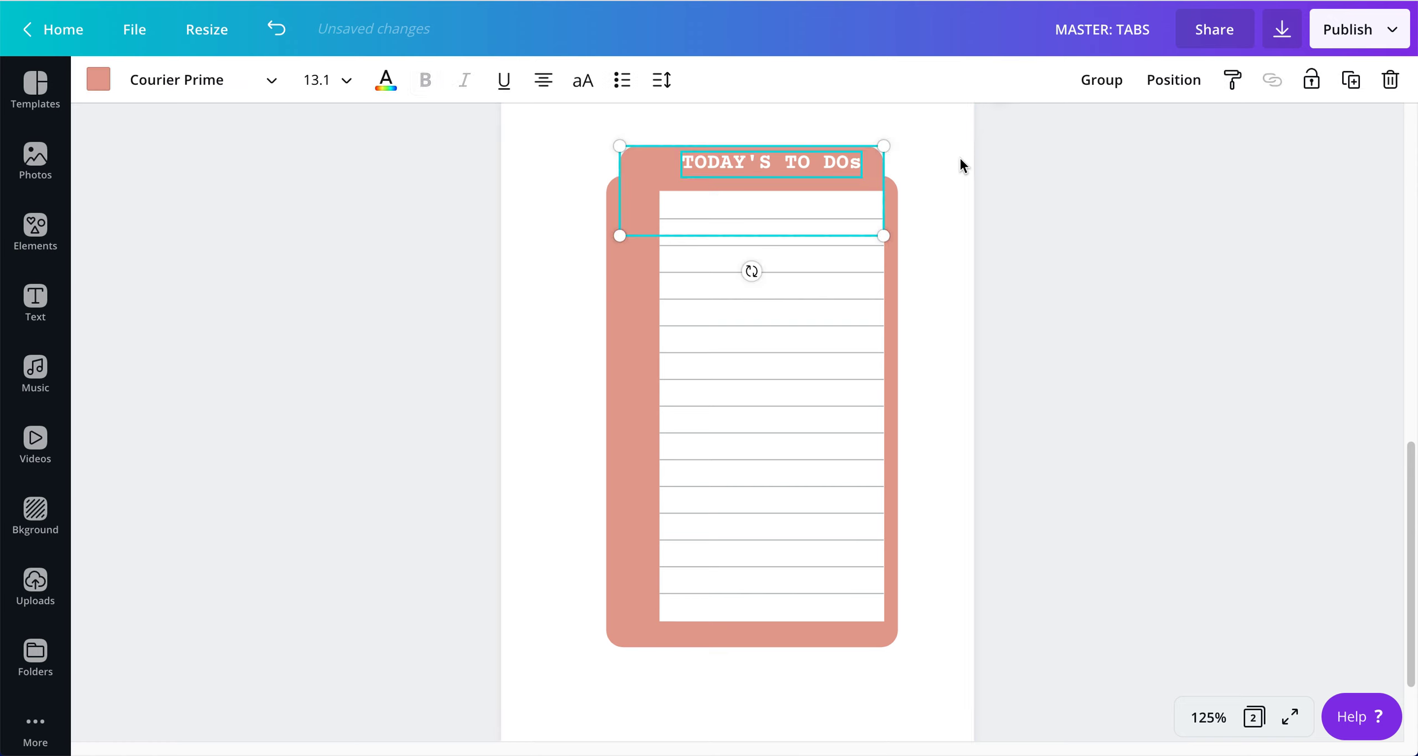
key(ctrl+b)
key(Up)
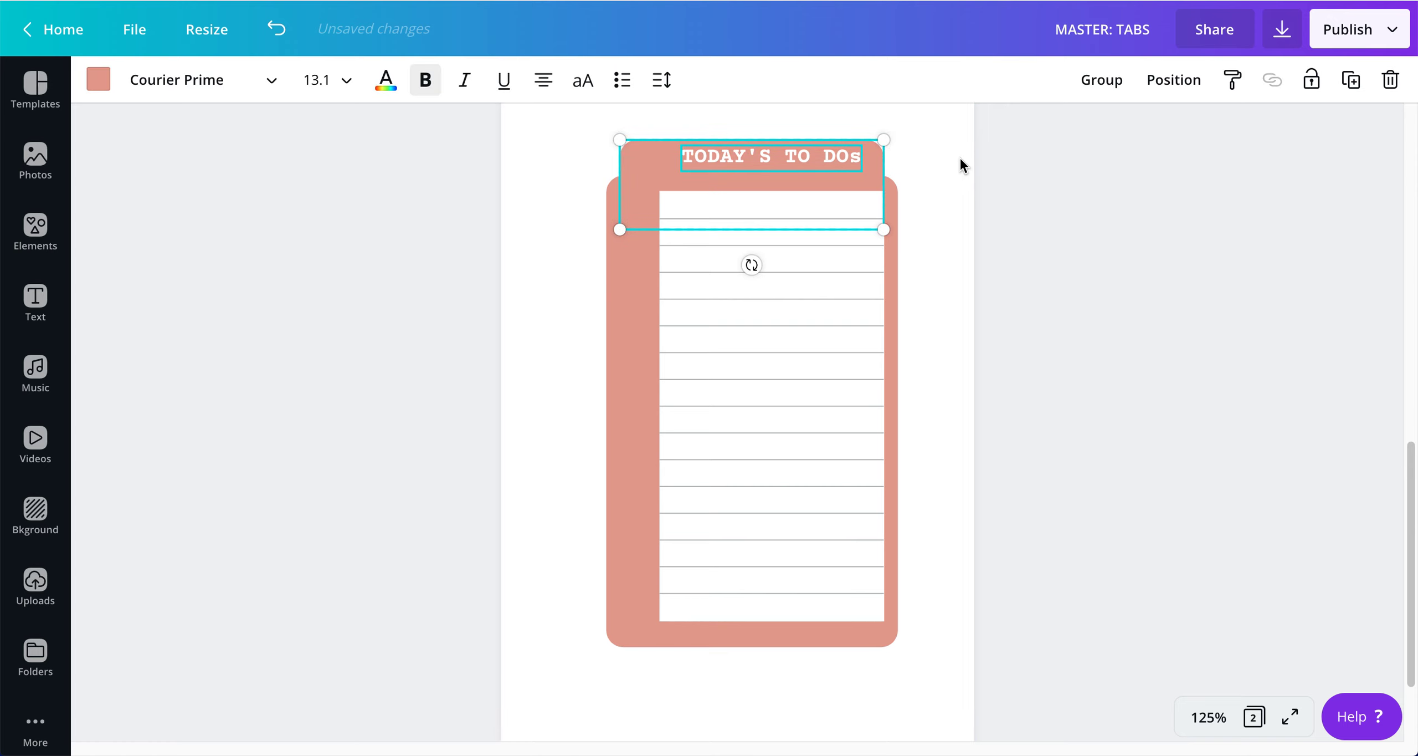
click(960, 157)
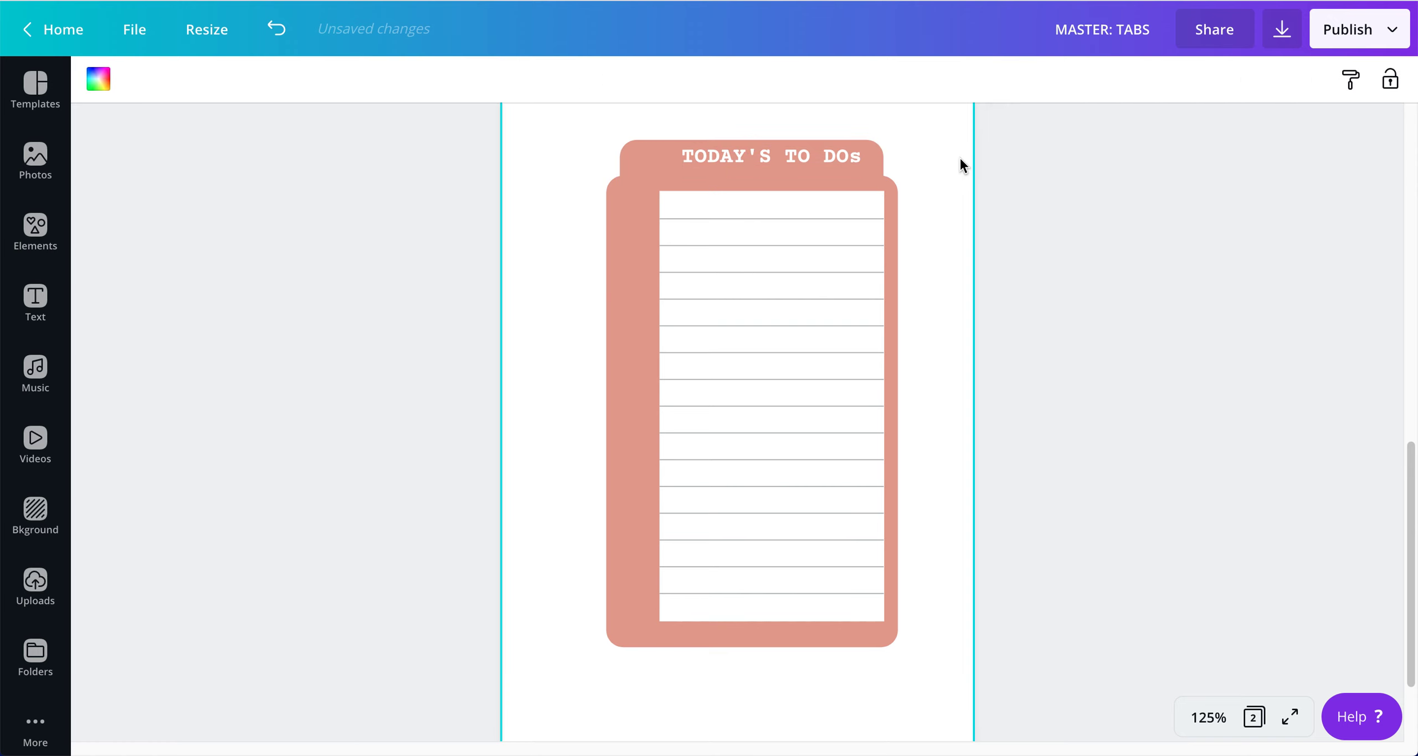
click(750, 155)
click(745, 120)
Add the monstera leaf from Featured elements, shrink it to icon size, and tilt it beside the heading
click(35, 230)
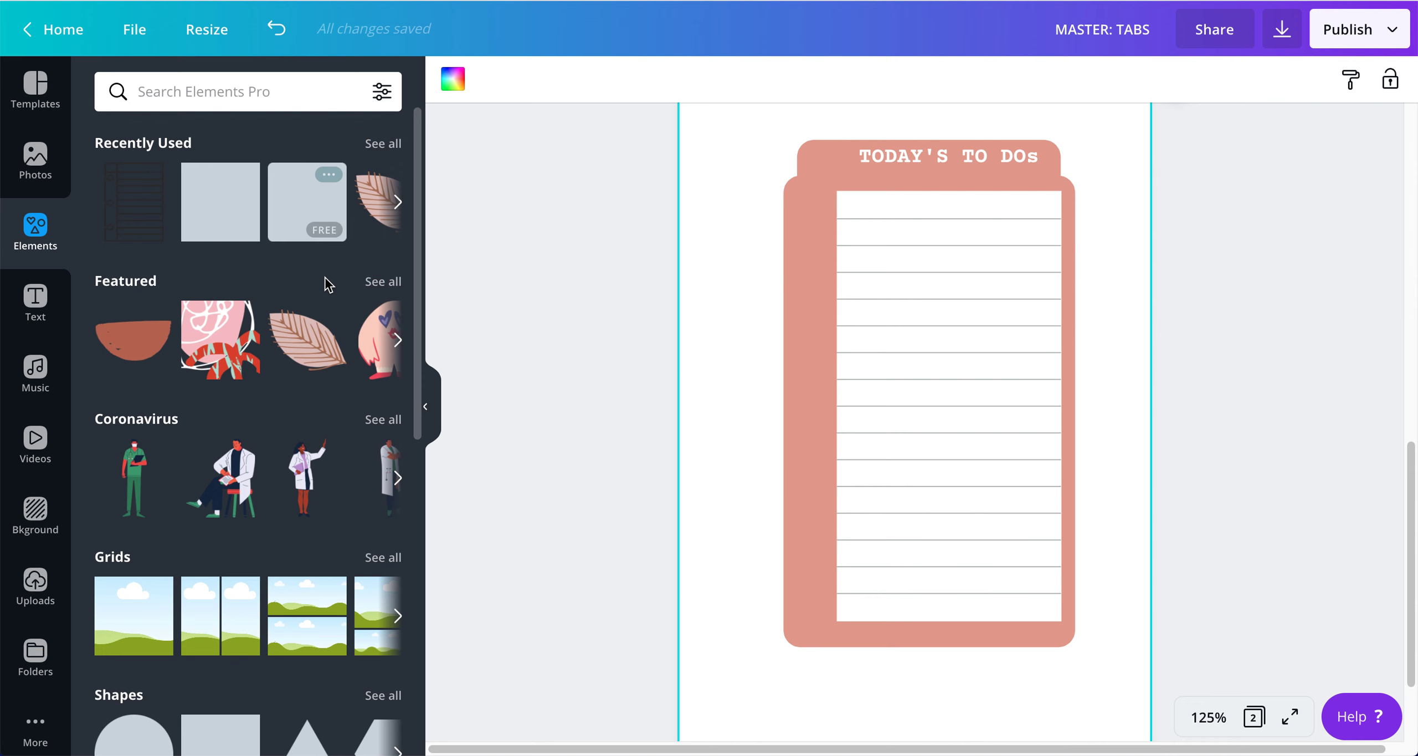
click(376, 284)
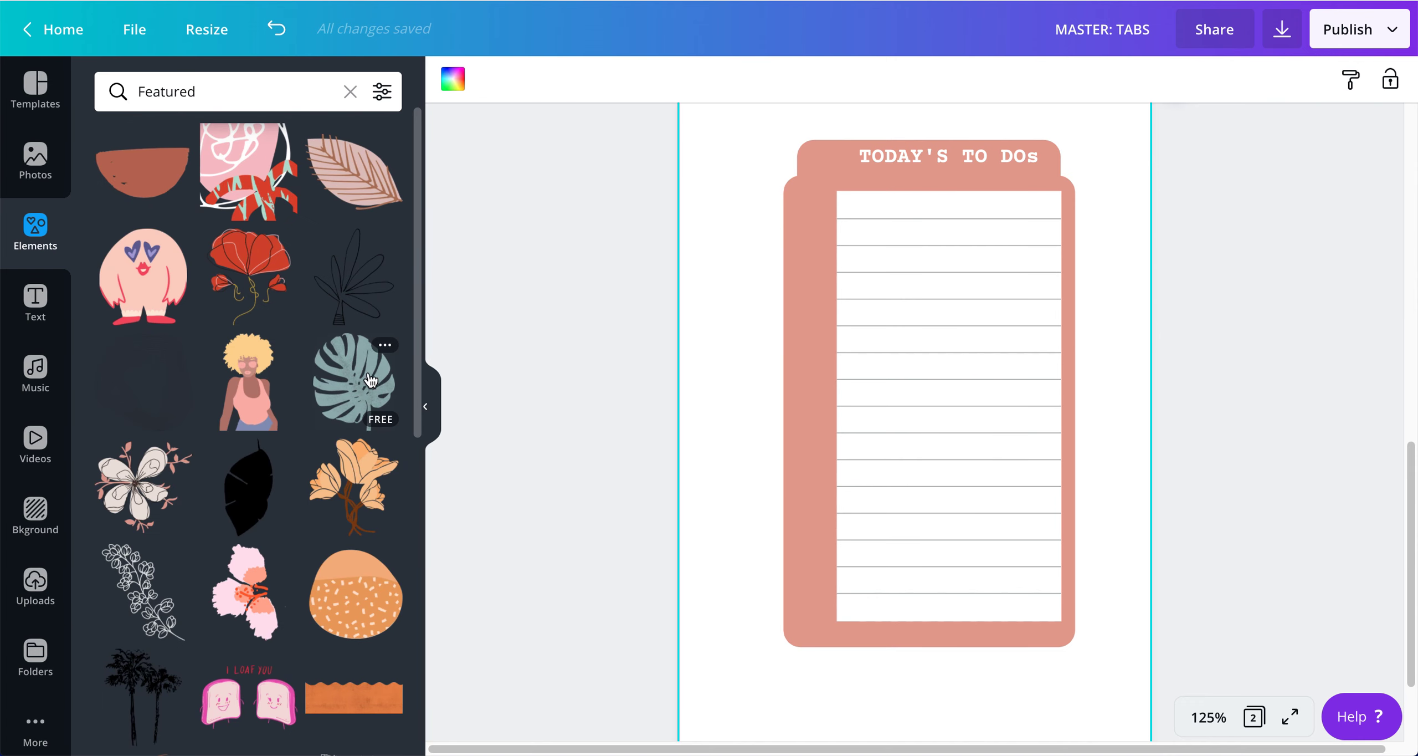
click(366, 381)
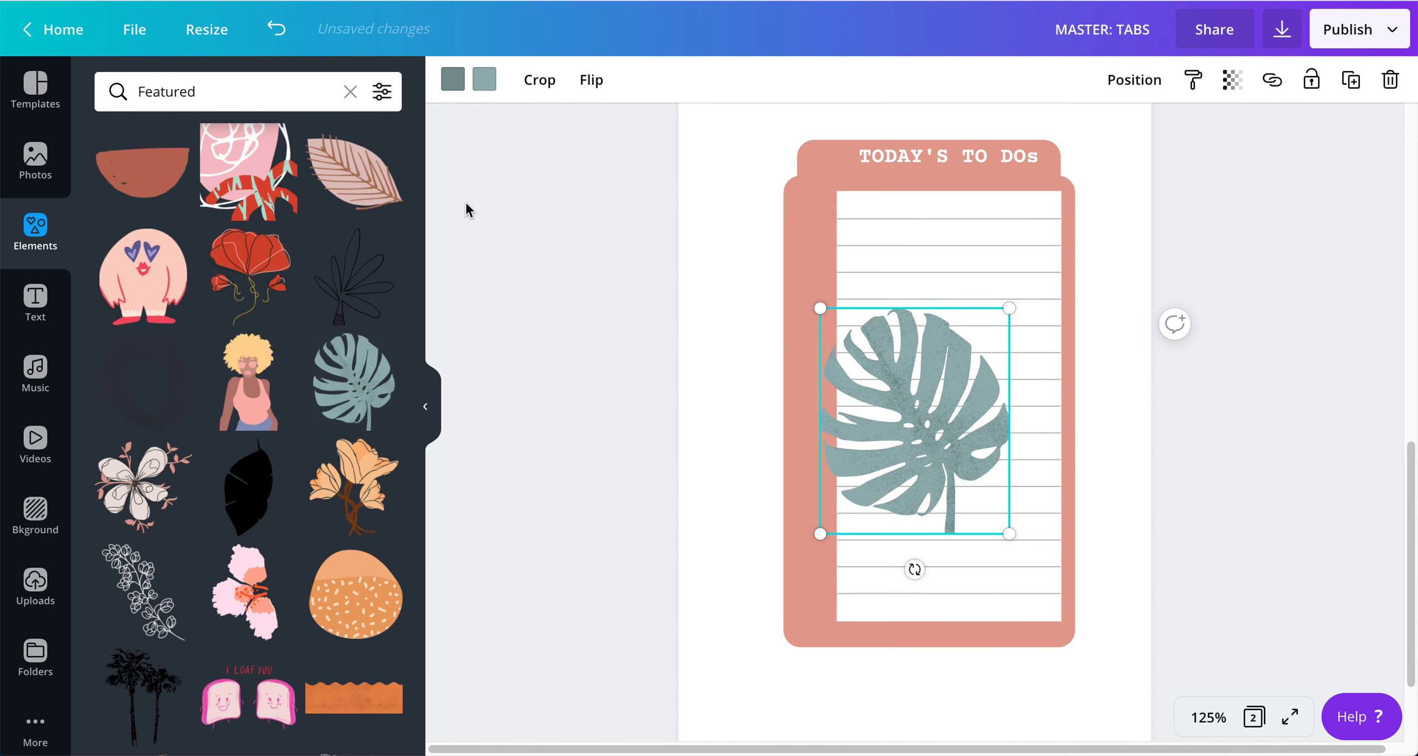
drag(1008, 308, 840, 153)
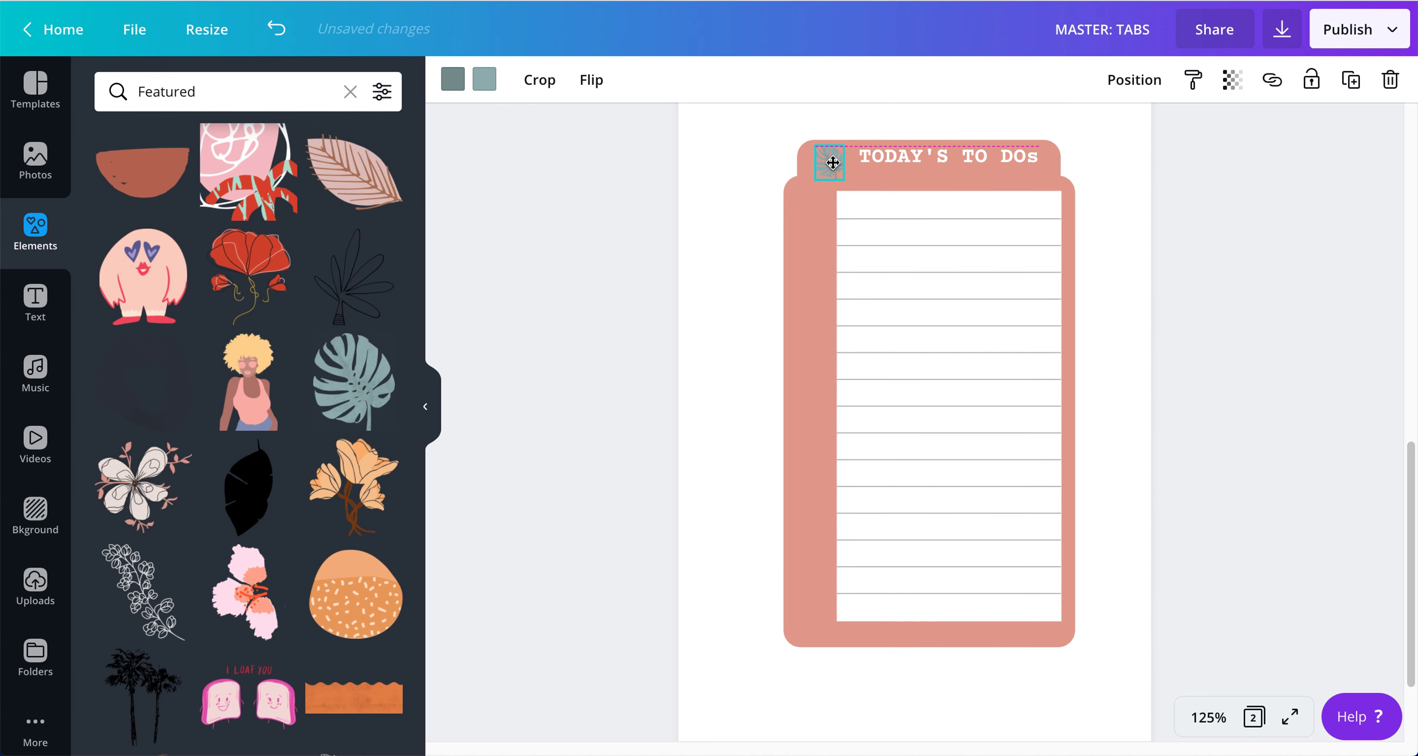
drag(813, 215, 837, 218)
Marquee-select all the parts of the to-do tab together
click(733, 127)
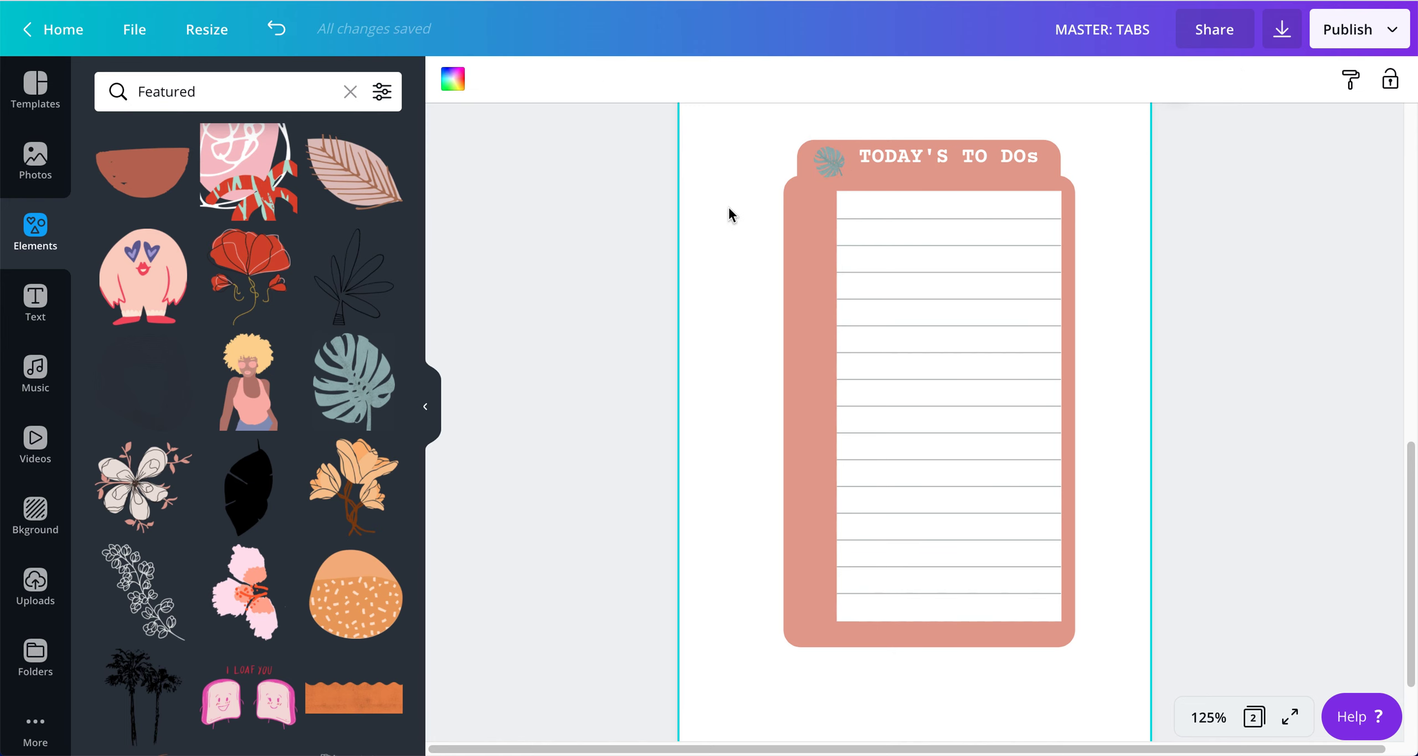
click(516, 300)
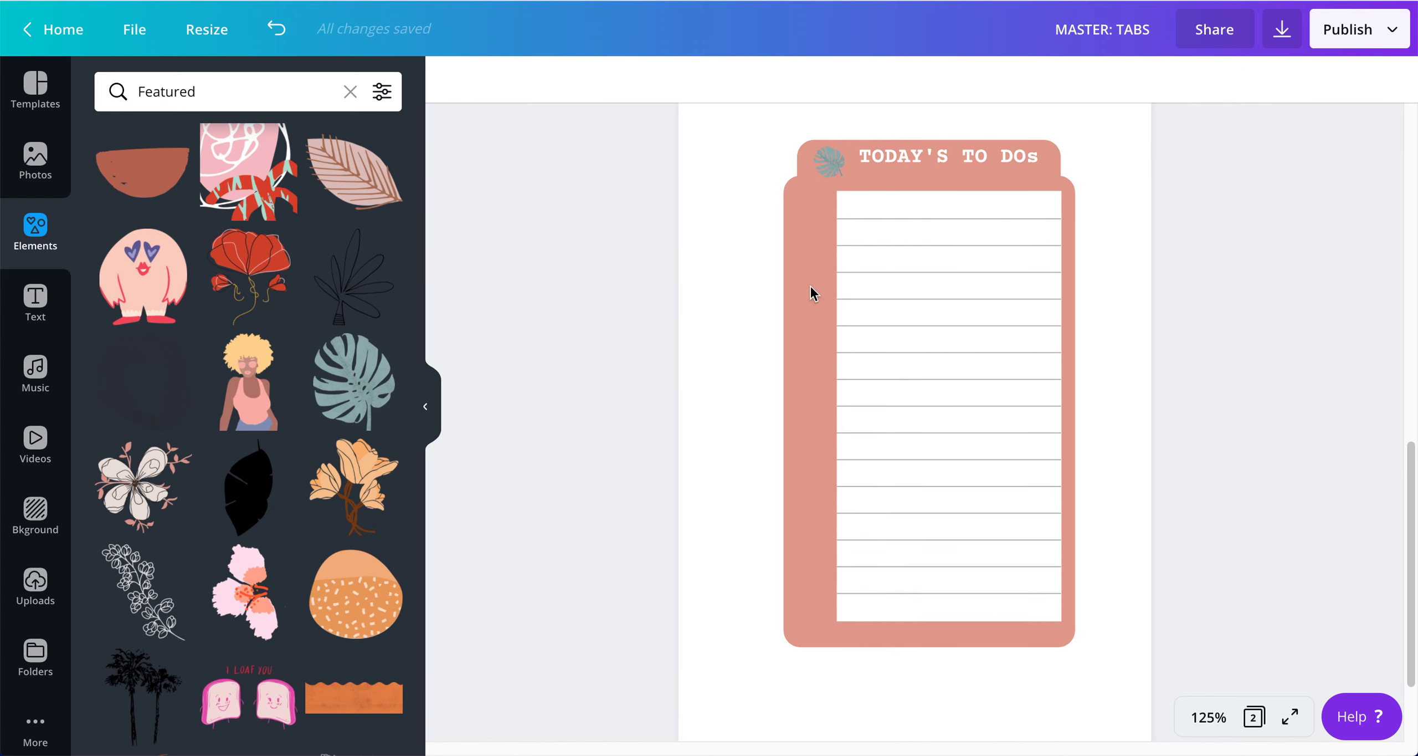
click(719, 338)
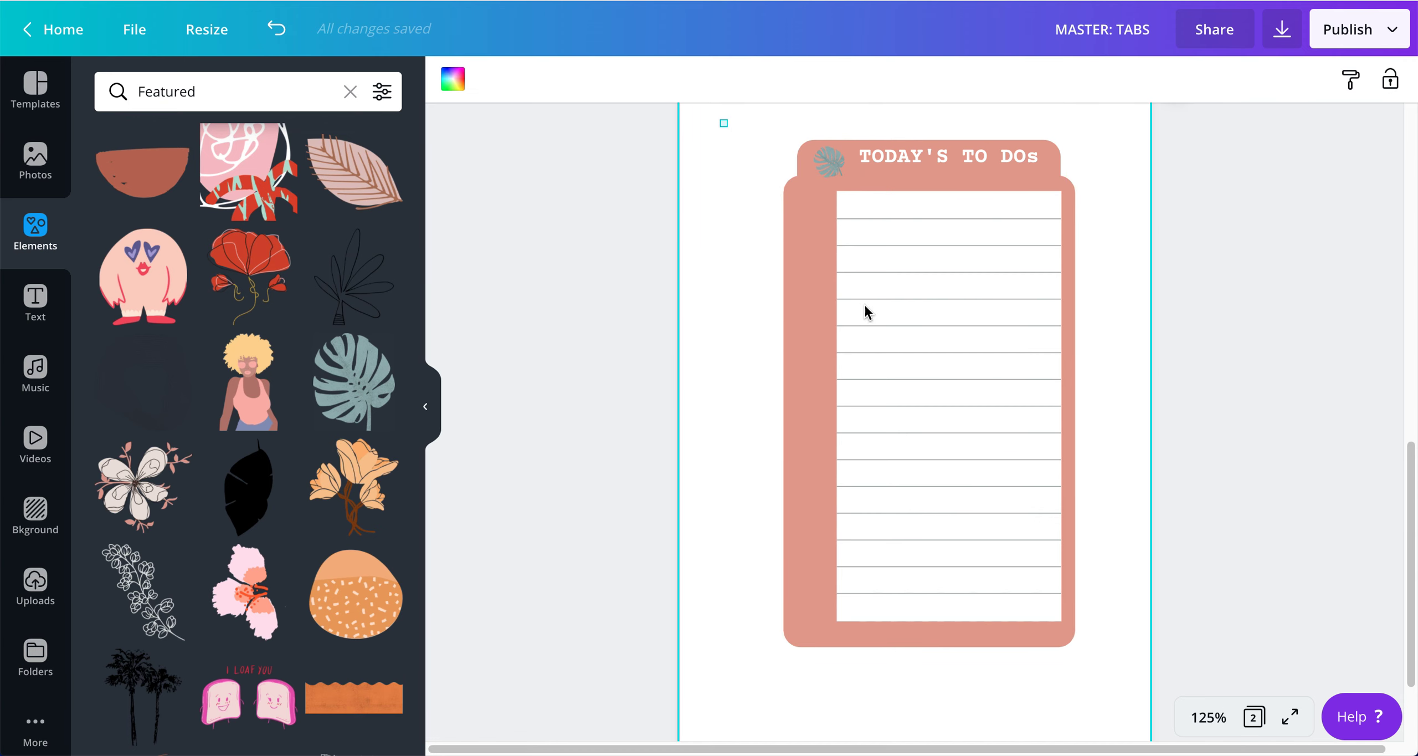
drag(865, 306, 1172, 678)
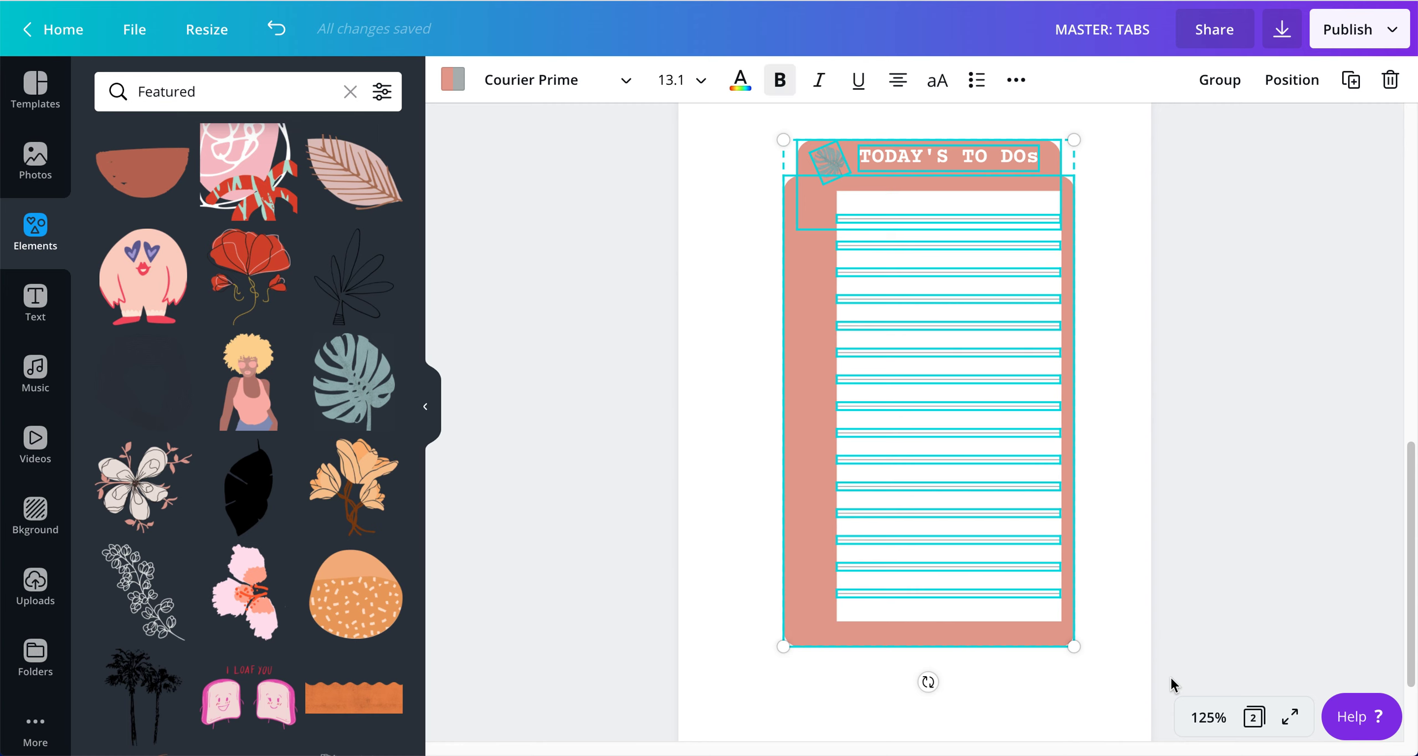
Group the coral tab, heading, leaf and notepad, undoing an accidental ungroup and regrouping
click(1224, 80)
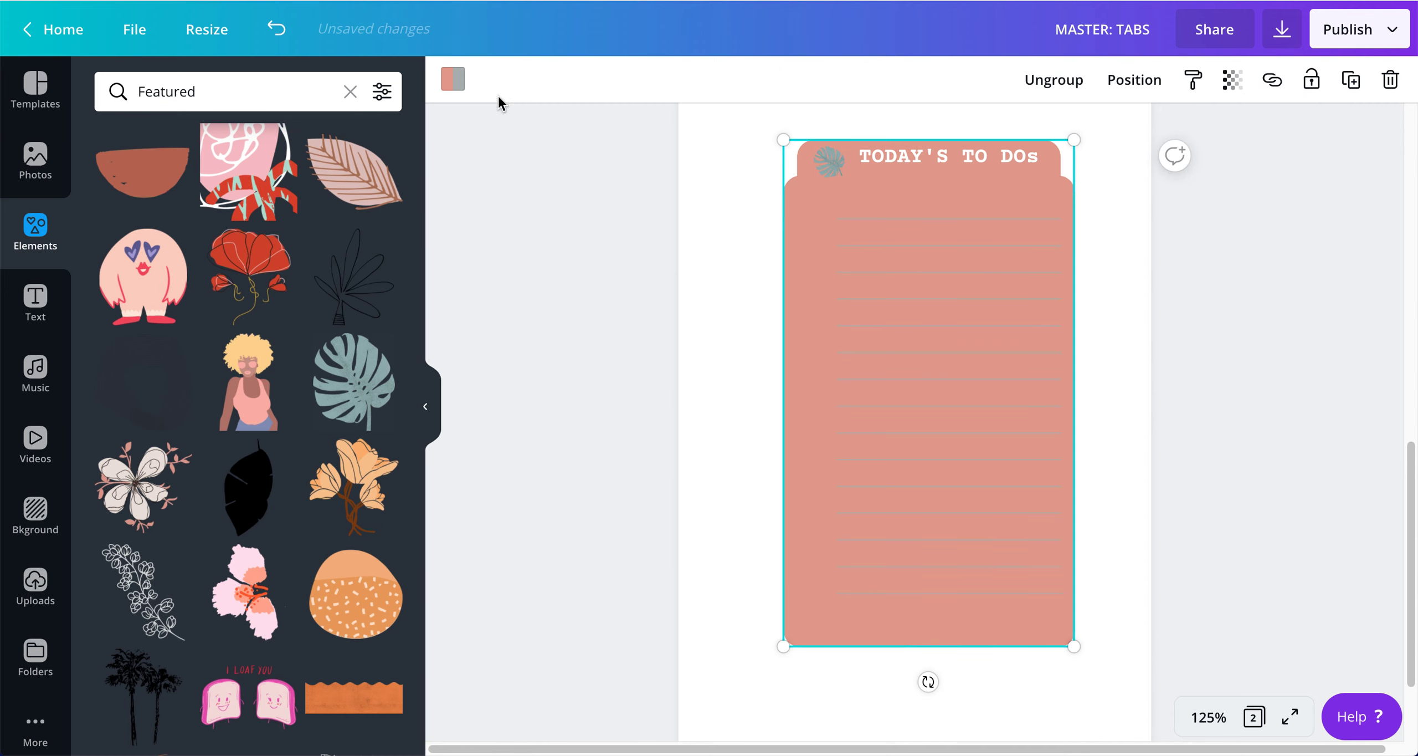
click(1054, 82)
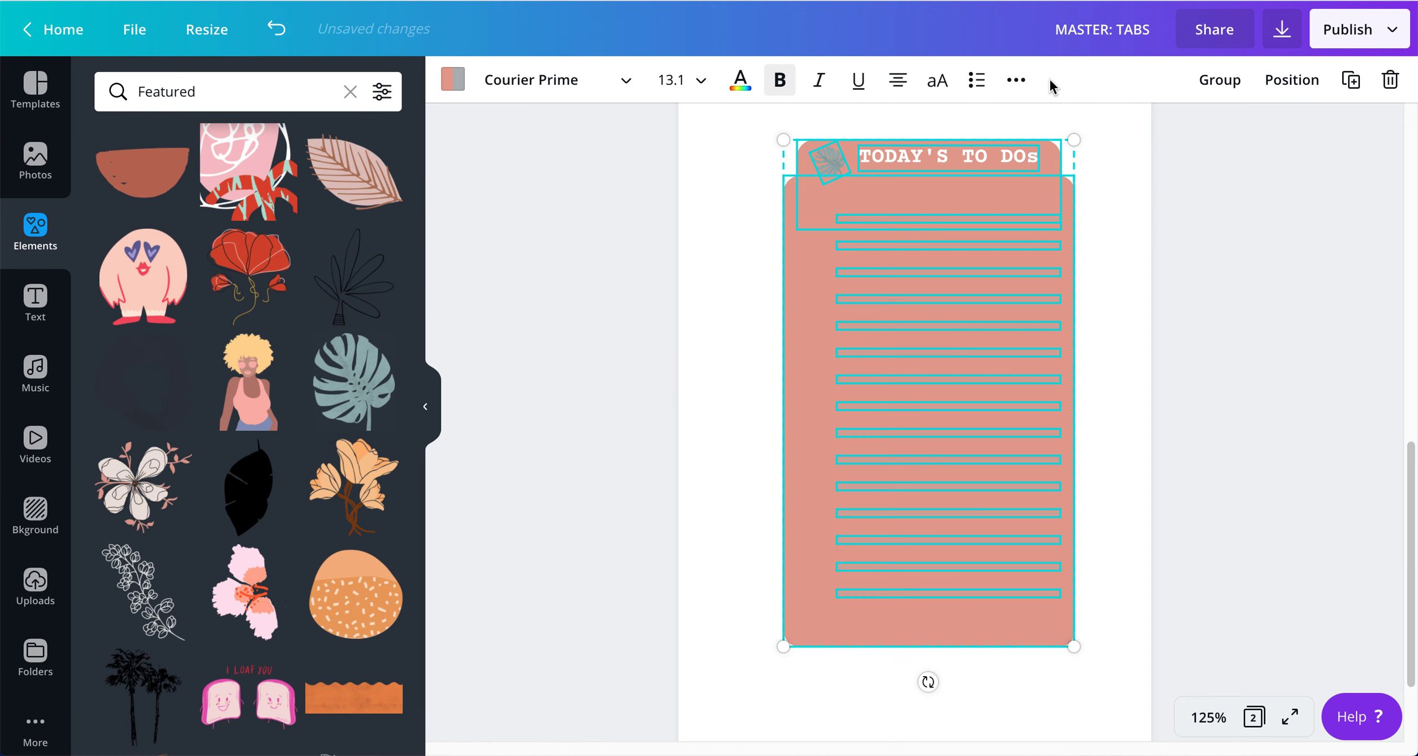
click(275, 28)
click(277, 28)
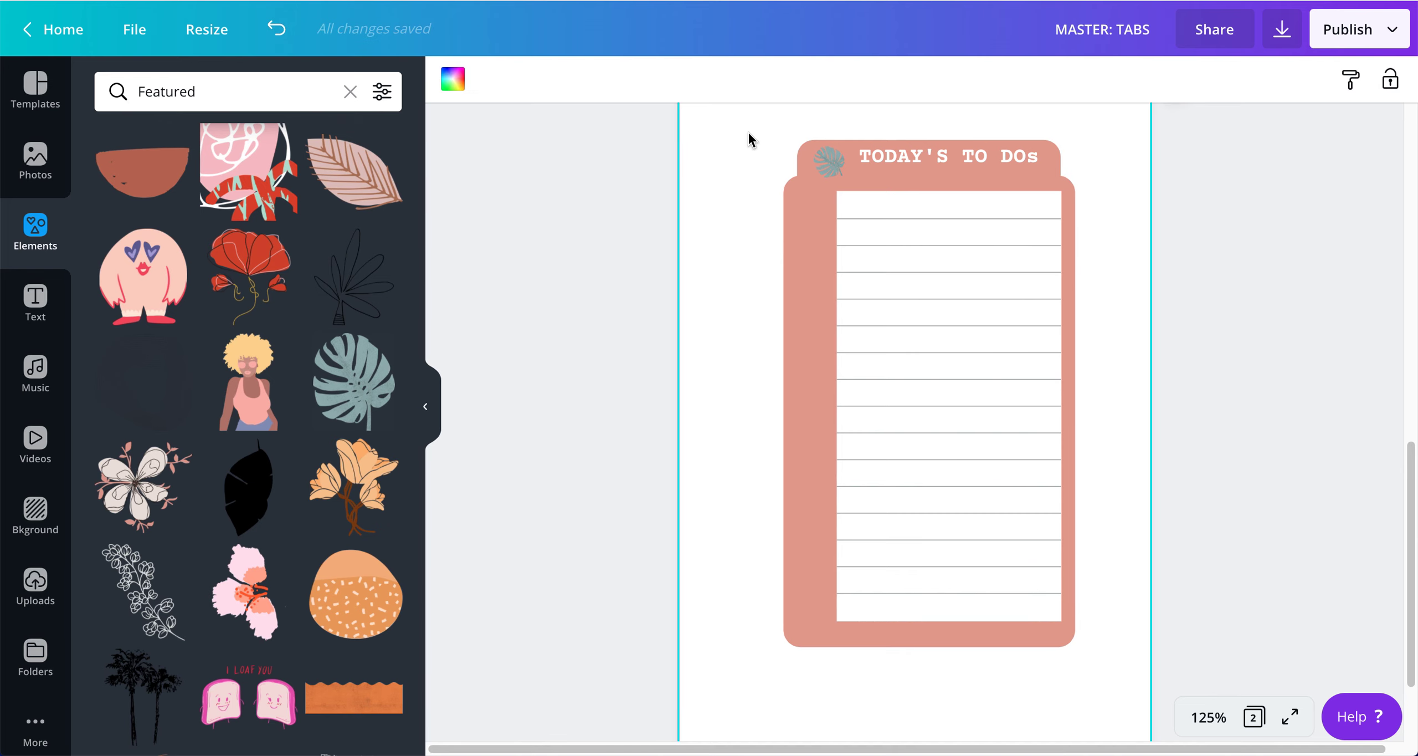
drag(744, 116, 1130, 623)
click(1226, 83)
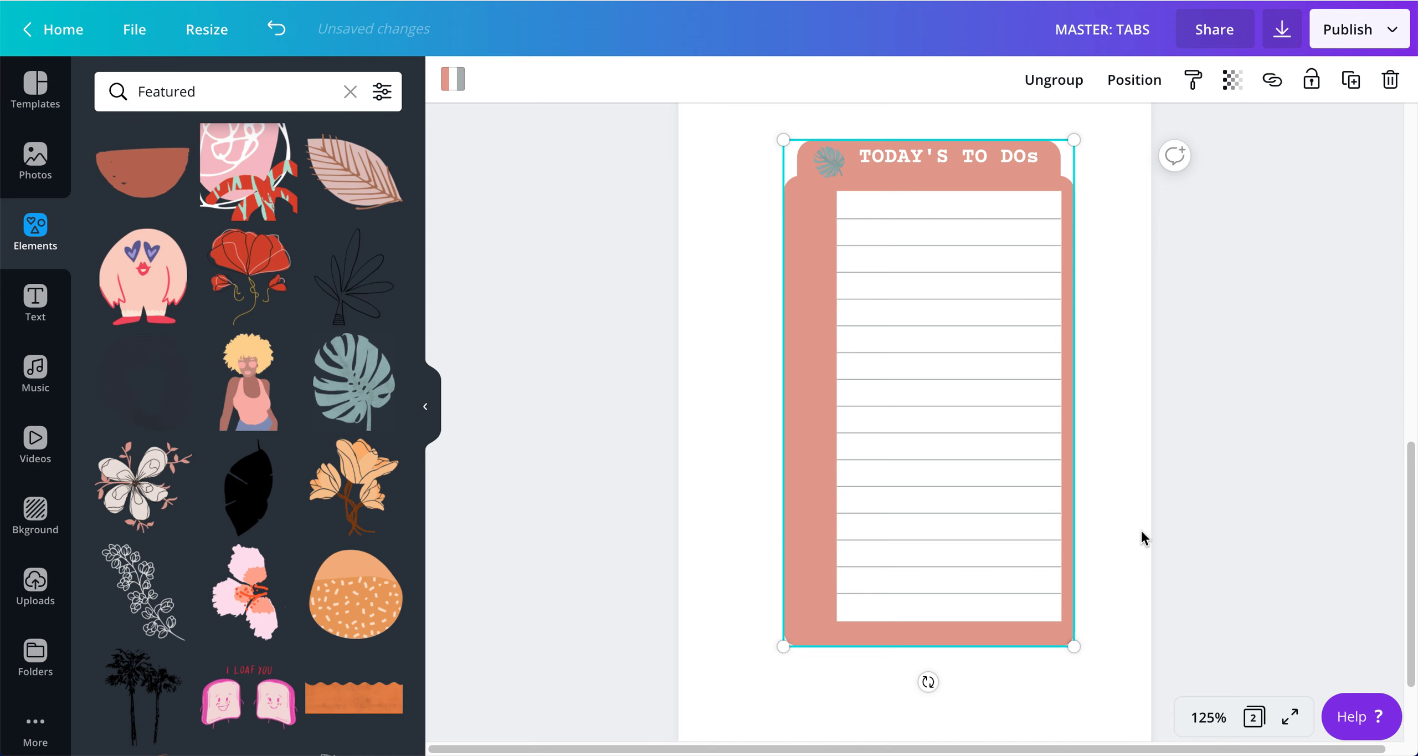
click(1210, 717)
At 100% zoom with the elements panel closed, drag the to-do group from page 2 onto page 1
click(1222, 409)
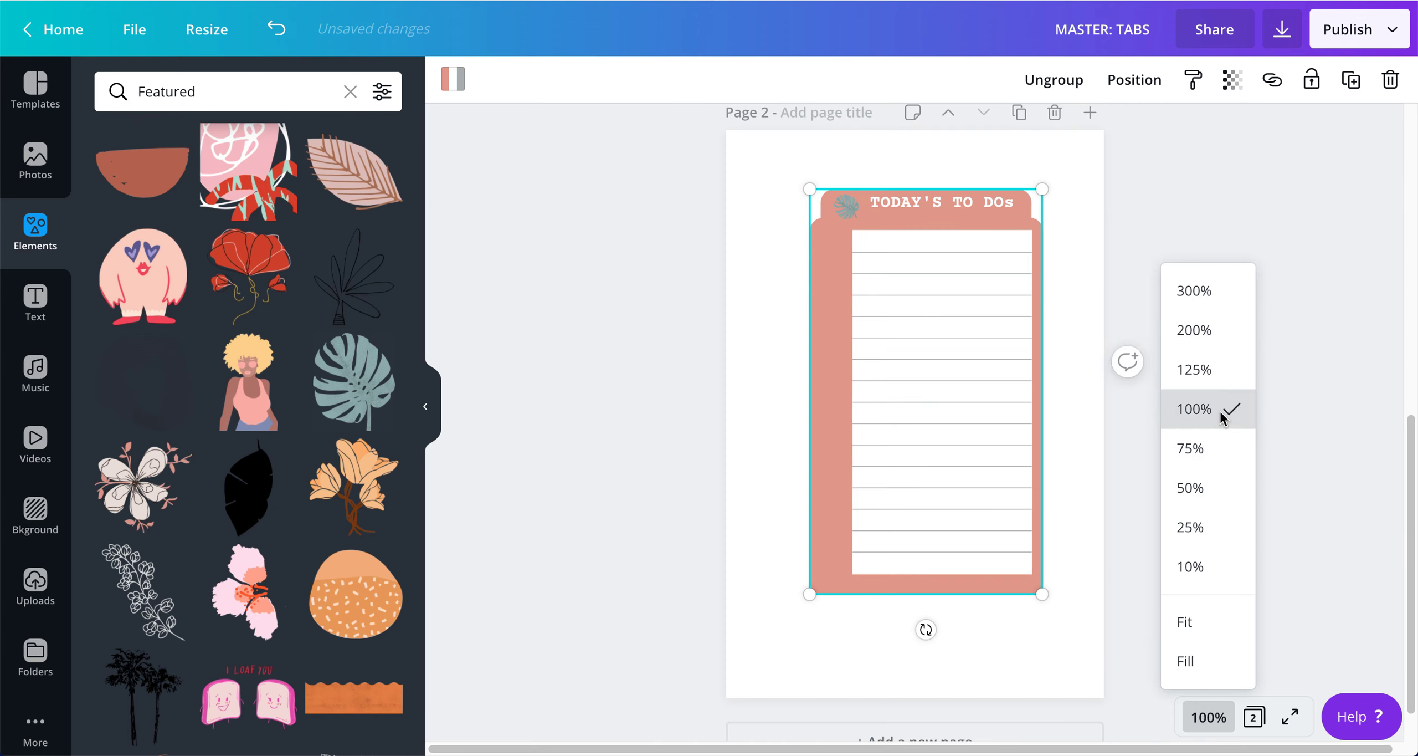
click(425, 406)
scroll(421, 419, down, 1)
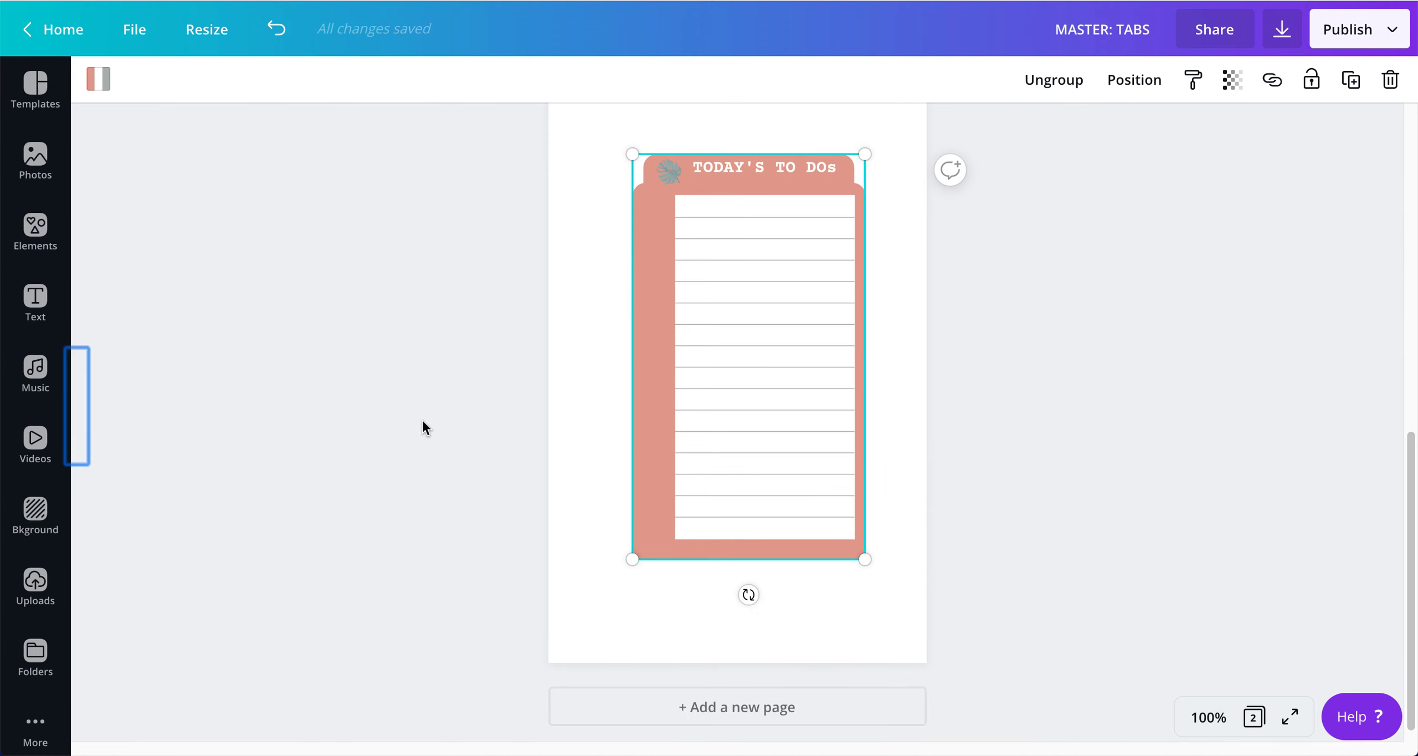
scroll(422, 419, up, 3)
scroll(421, 419, up, 3)
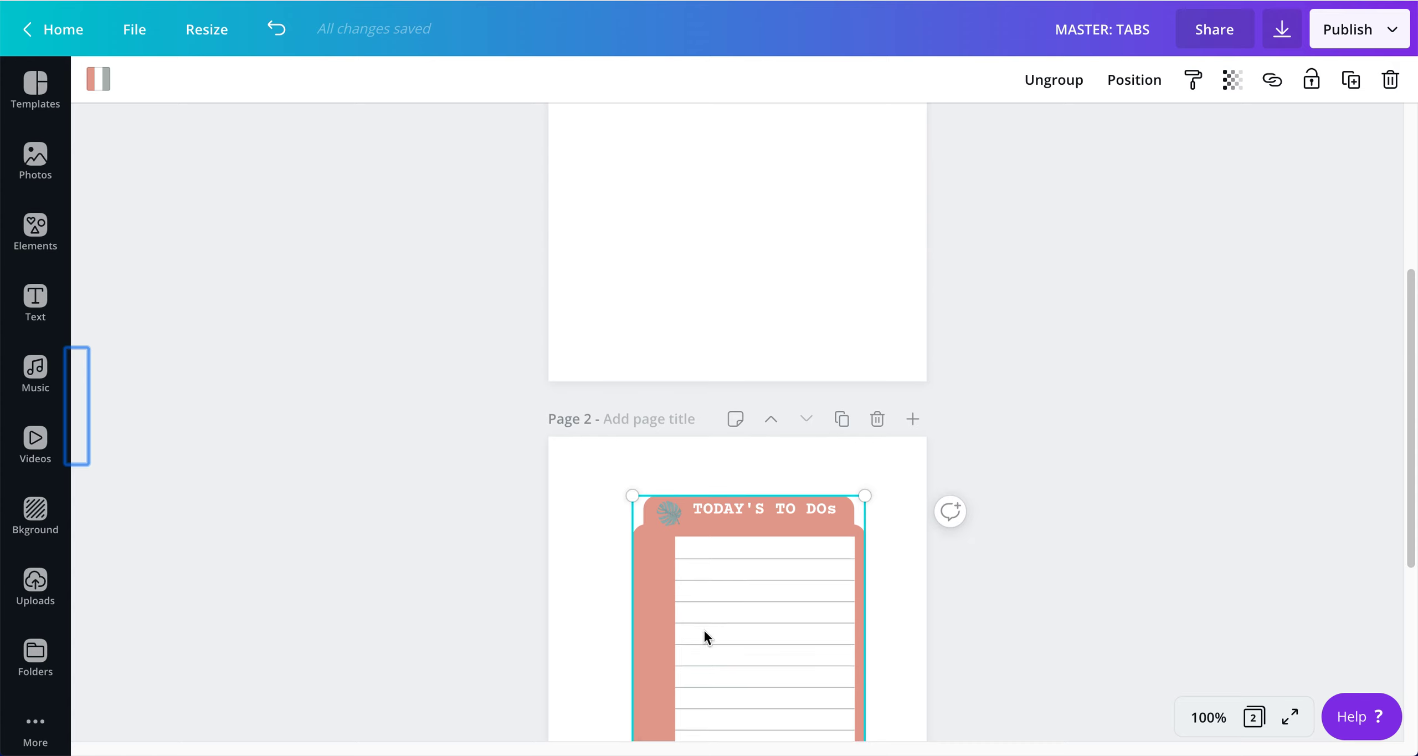
drag(704, 632, 761, 102)
Position the to-do group beside the JANUARY tab on page 1
scroll(310, 413, down, 1)
scroll(310, 414, up, 6)
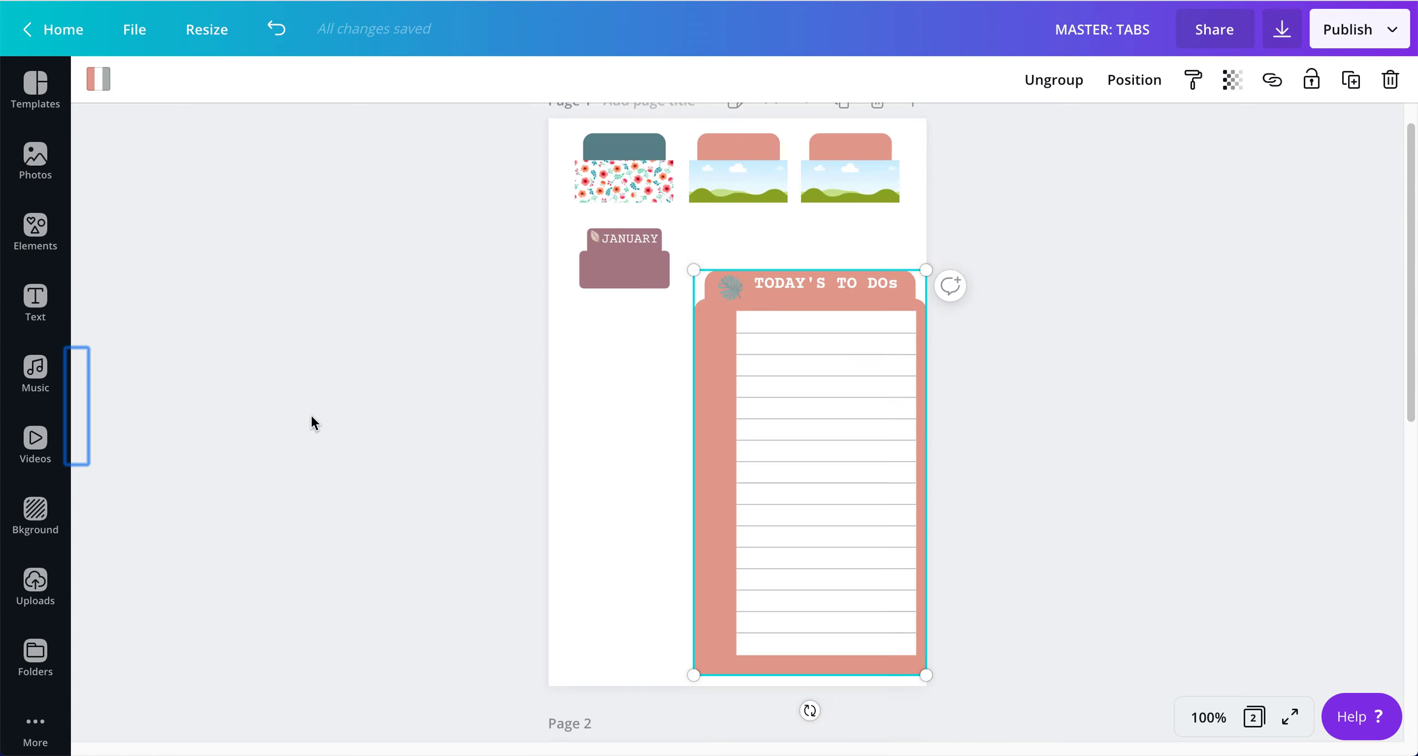
scroll(310, 414, up, 1)
drag(754, 484, 747, 459)
click(1060, 466)
Delete the empty second page
scroll(1042, 468, down, 7)
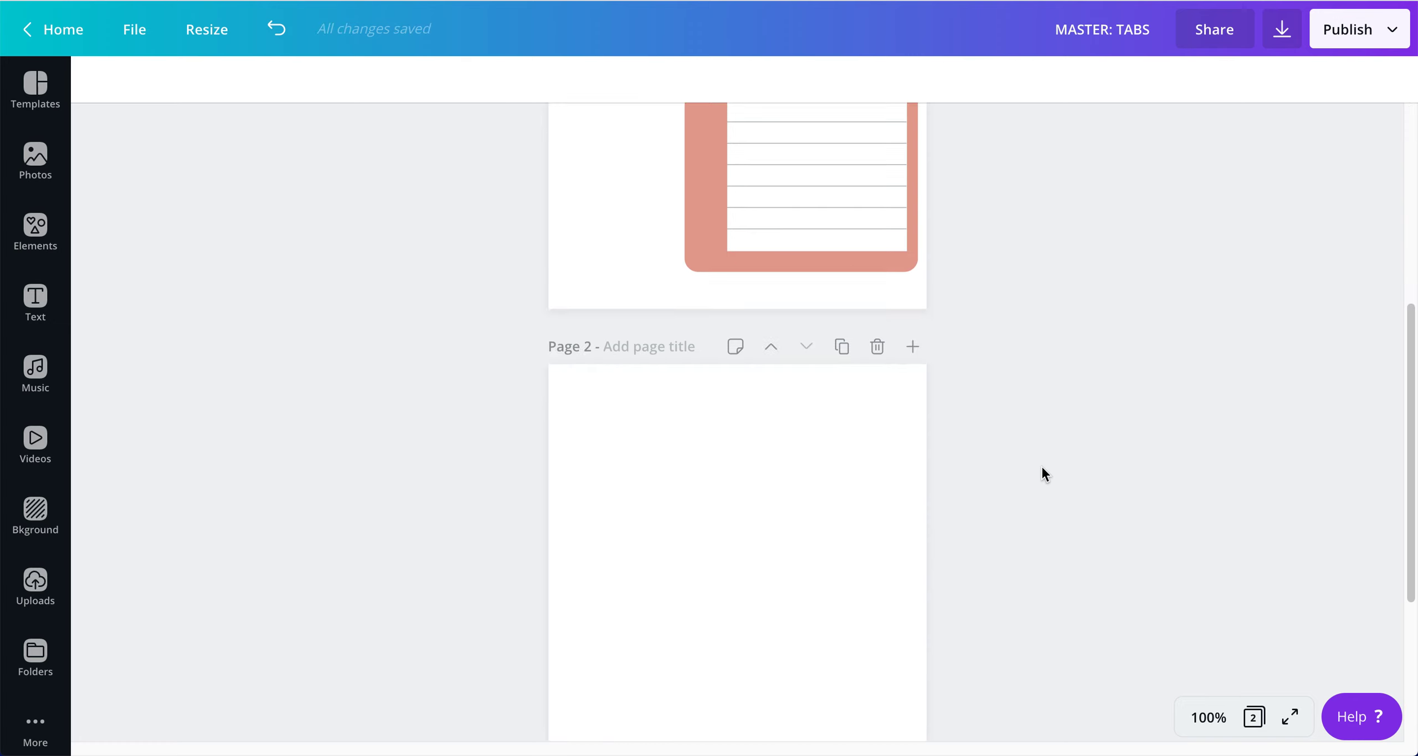
click(880, 346)
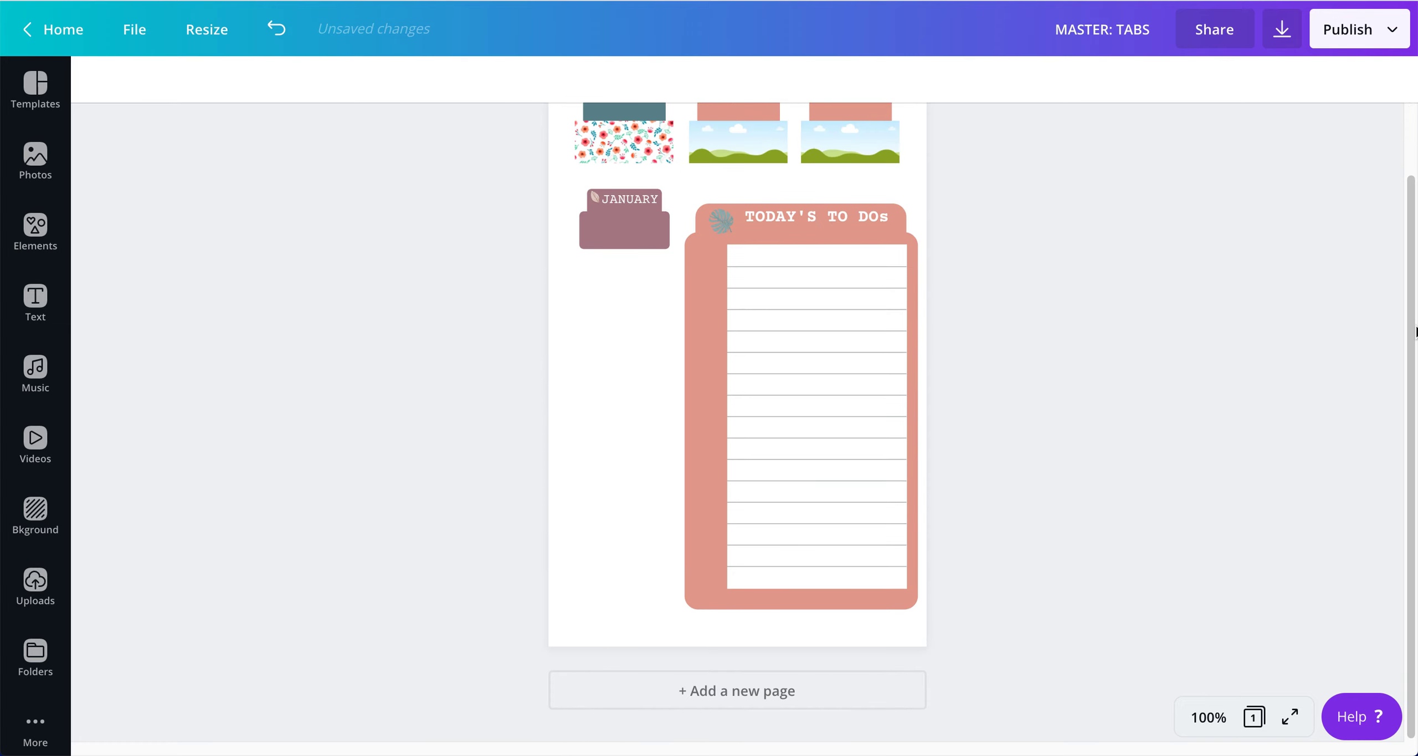
mouse_move(1412, 307)
mouse_down()
mouse_move(1413, 271)
mouse_move(1412, 287)
mouse_up()
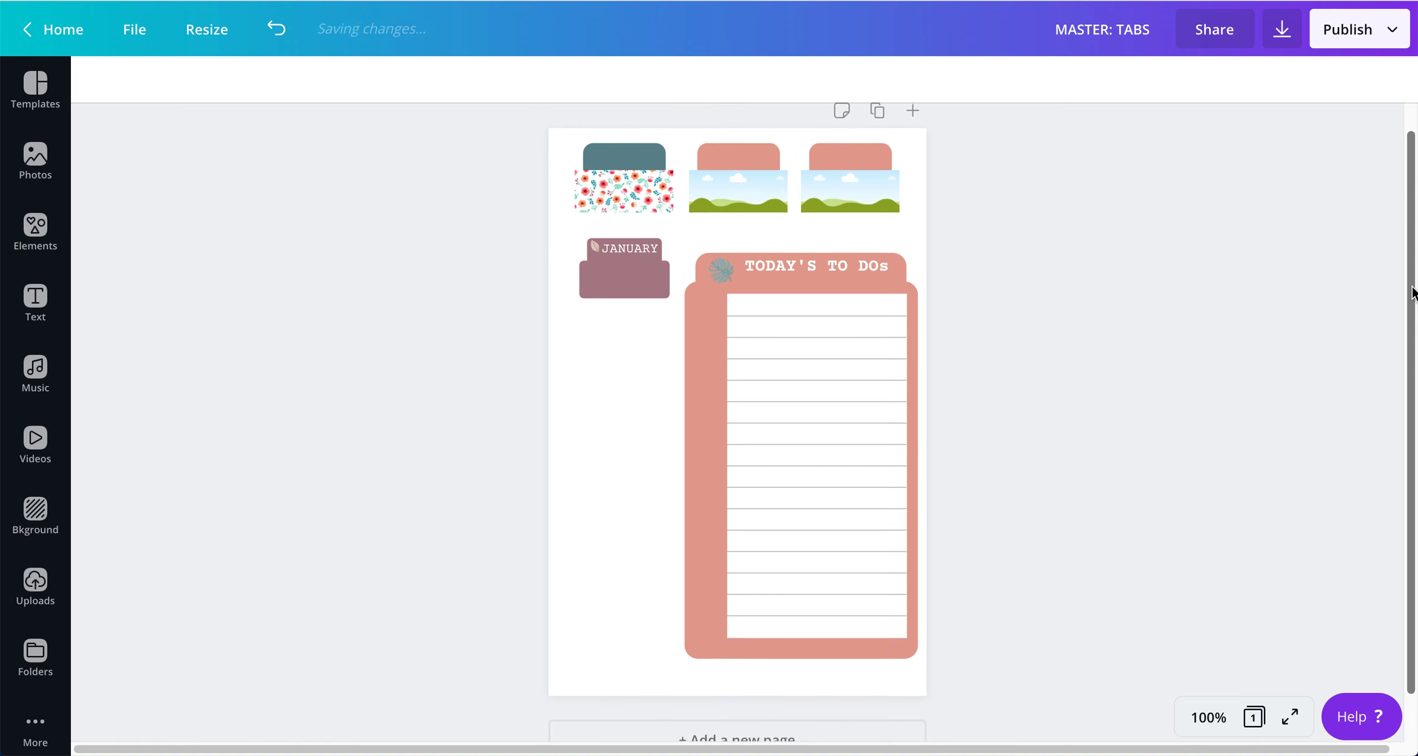